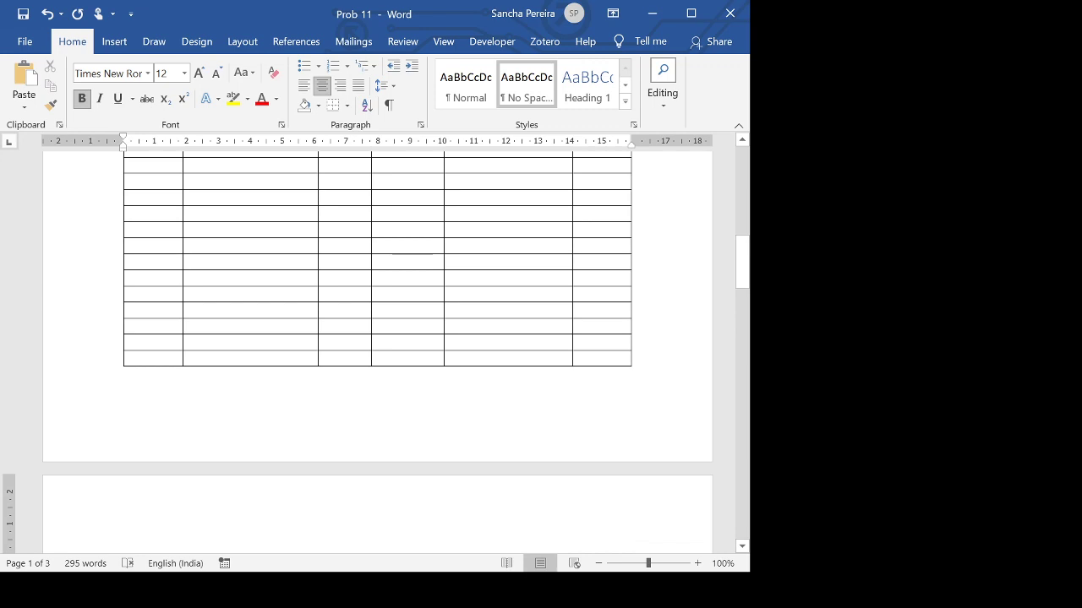
Complete the heading of the untitled account table below Interest A/c so it reads "Depreciation A/c".
scroll(377, 355, "down", 2)
scroll(377, 355, "up", 2)
scroll(377, 355, "down", 4)
scroll(169, 372, "down", 7)
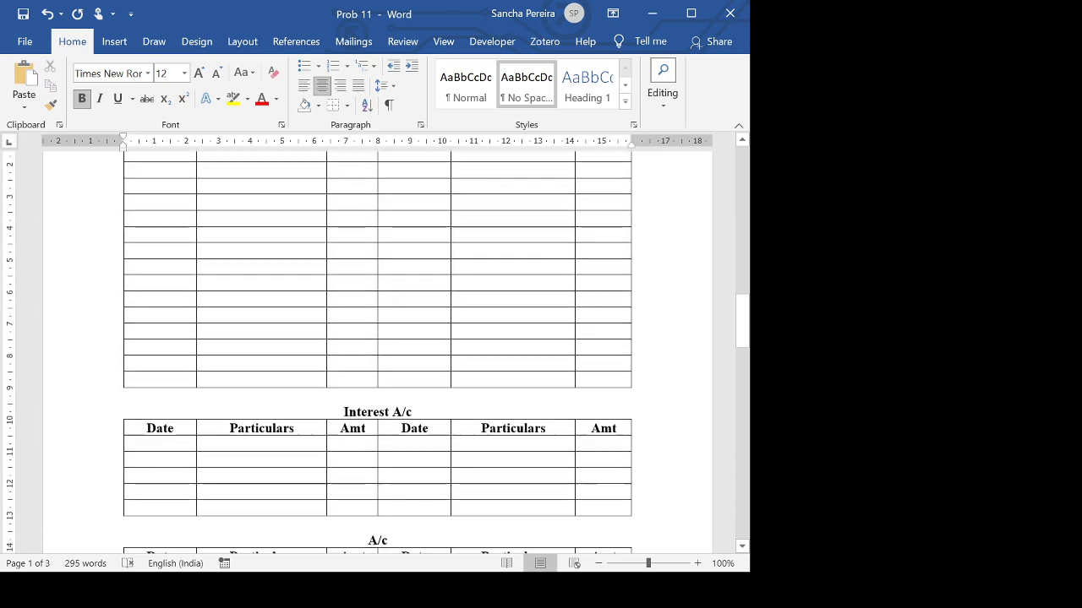
left_click(352, 409)
type("Depreciation")
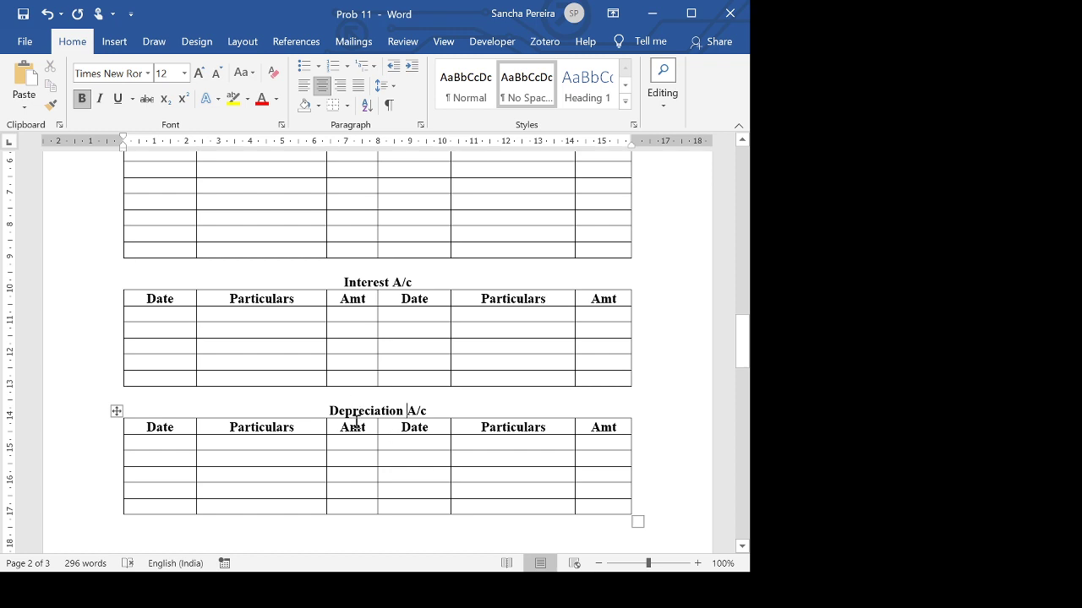
Delete the blank line above the "H Ltd. A/c" heading on the second page.
scroll(355, 421, "up", 8)
scroll(377, 376, "up", 2)
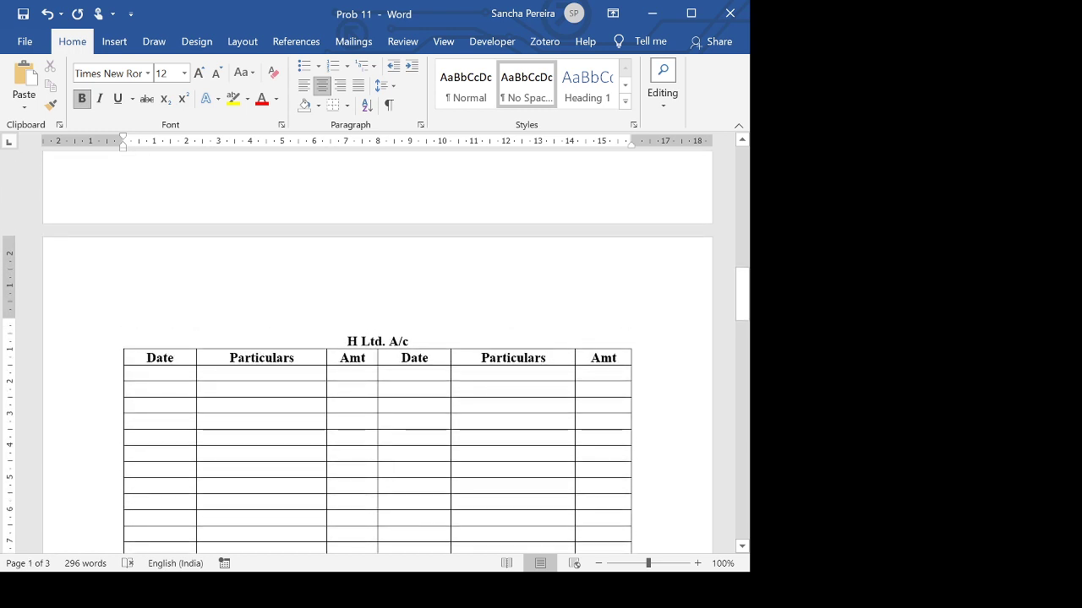
left_click(365, 302)
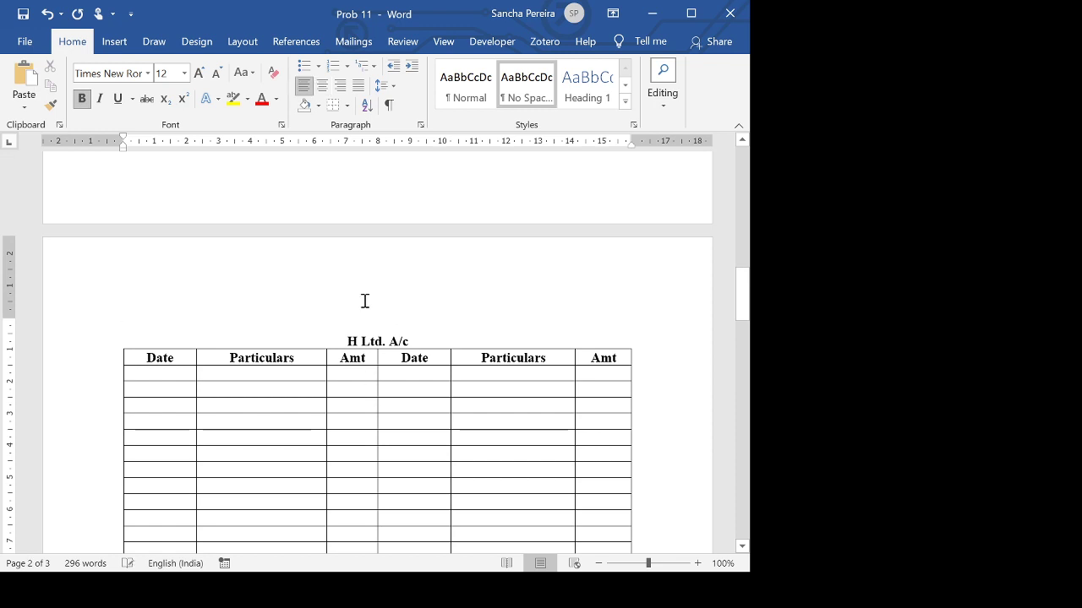
key("Delete")
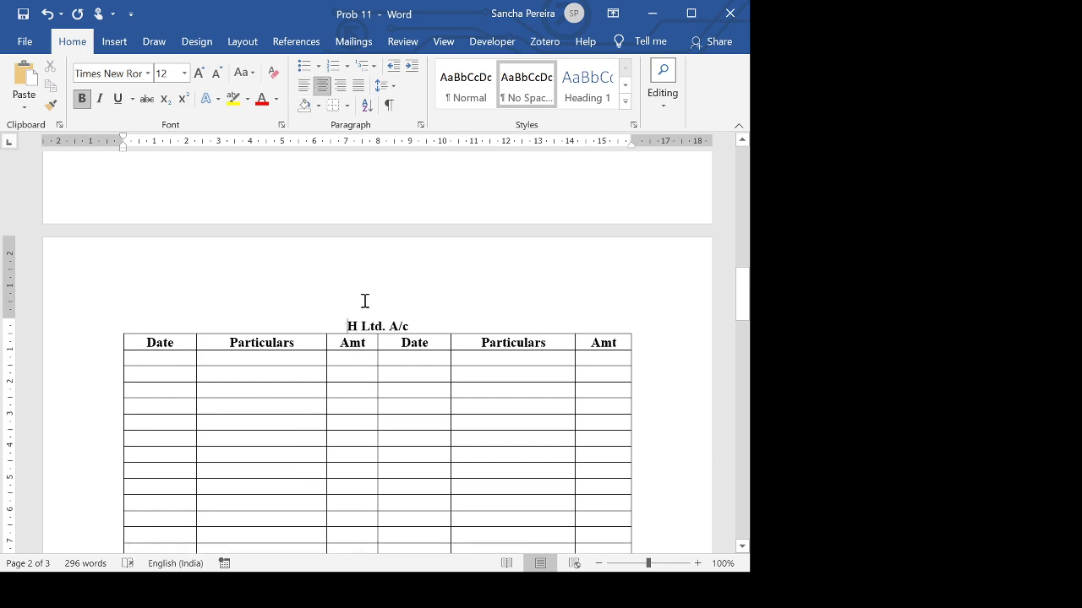
scroll(365, 302, "up", 3)
scroll(355, 300, "down", 4)
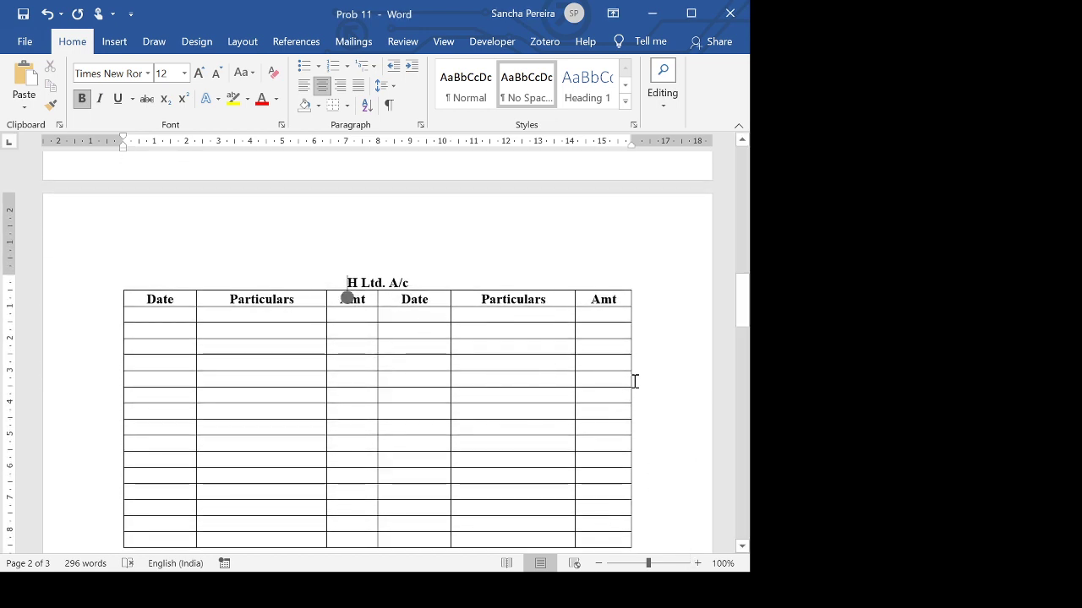
scroll(634, 380, "up", 7)
scroll(376, 351, "down", 11)
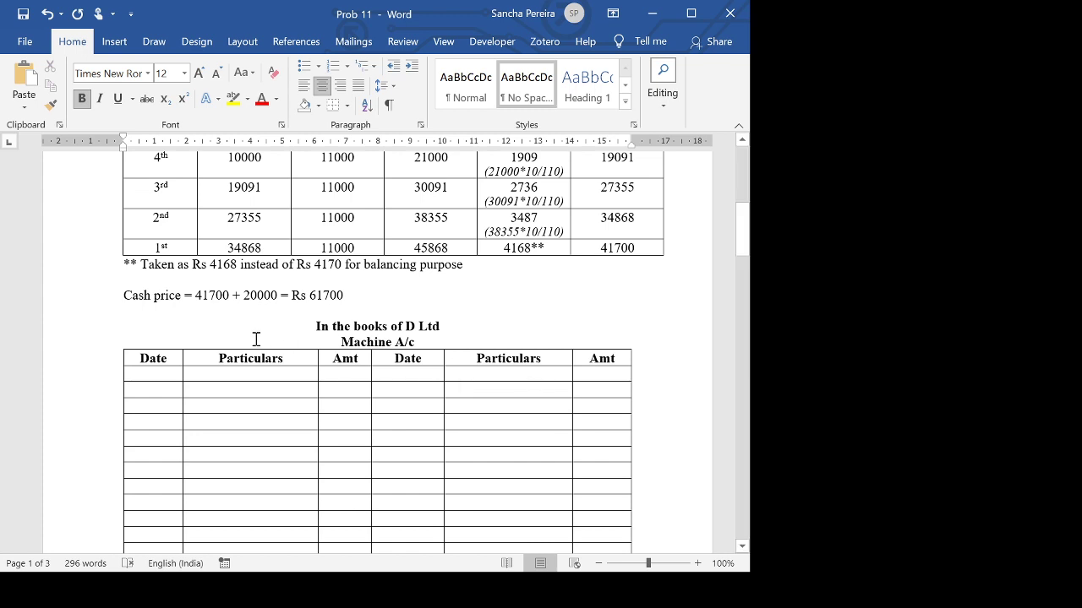
Fill the first debit row of the Machine A/c table with date 1.1.96, particulars "To H Ltd" and amount 61700.
scroll(256, 339, "down", 4)
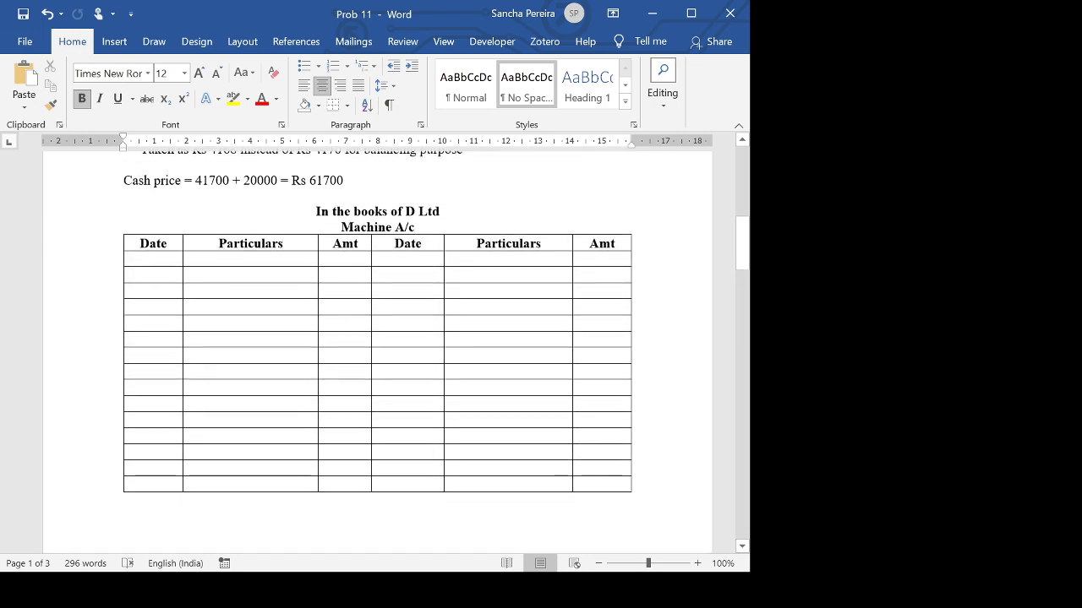
scroll(378, 352, "up", 3)
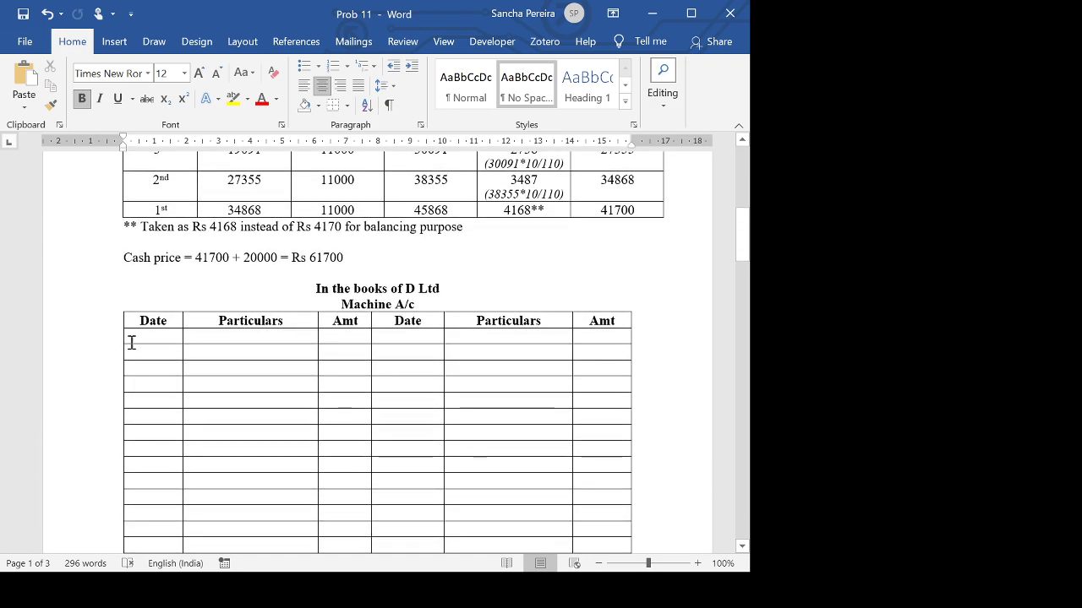
left_click(156, 344)
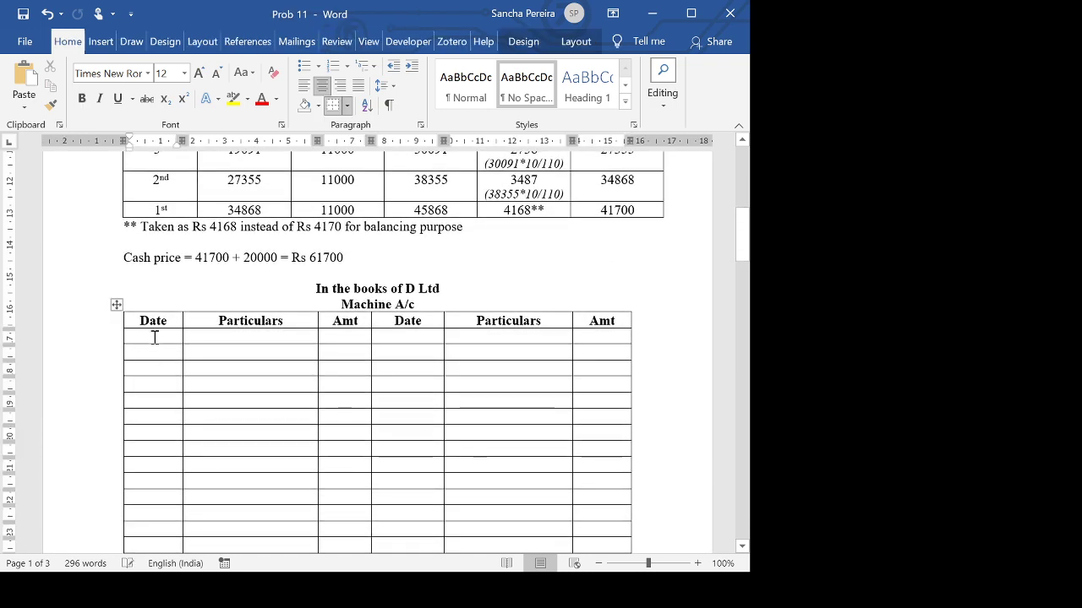
scroll(156, 344, "up", 8)
scroll(378, 352, "up", 1)
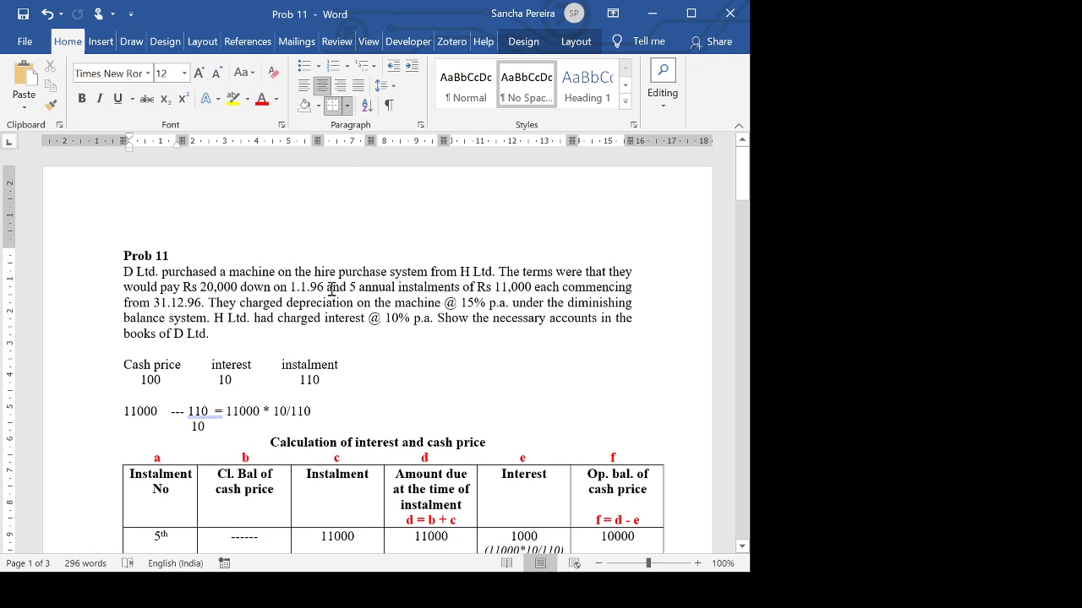
scroll(326, 298, "down", 5)
scroll(153, 346, "down", 3)
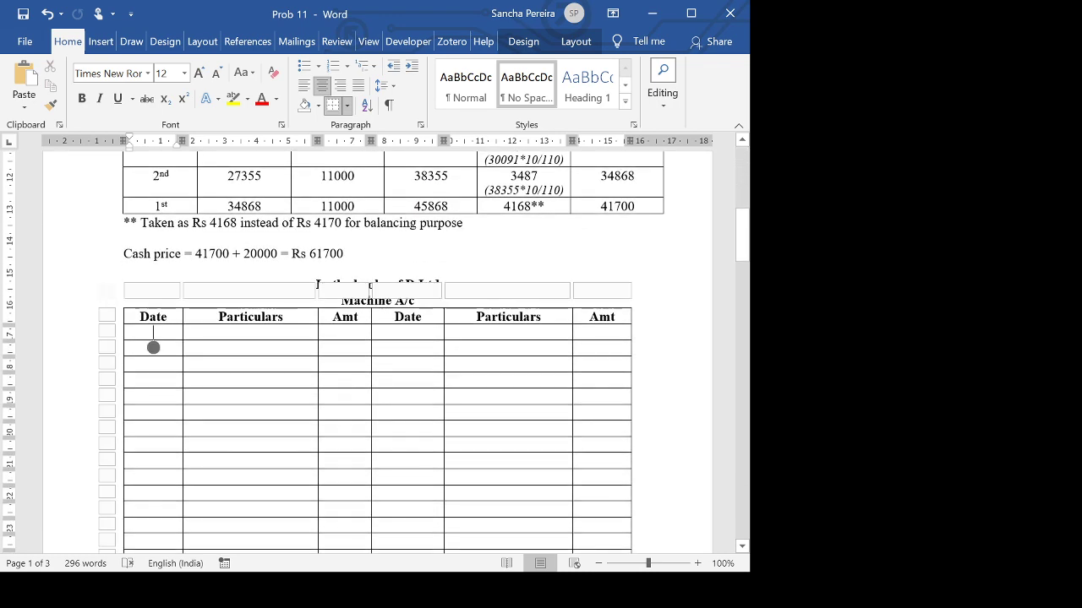
type("1.1.9")
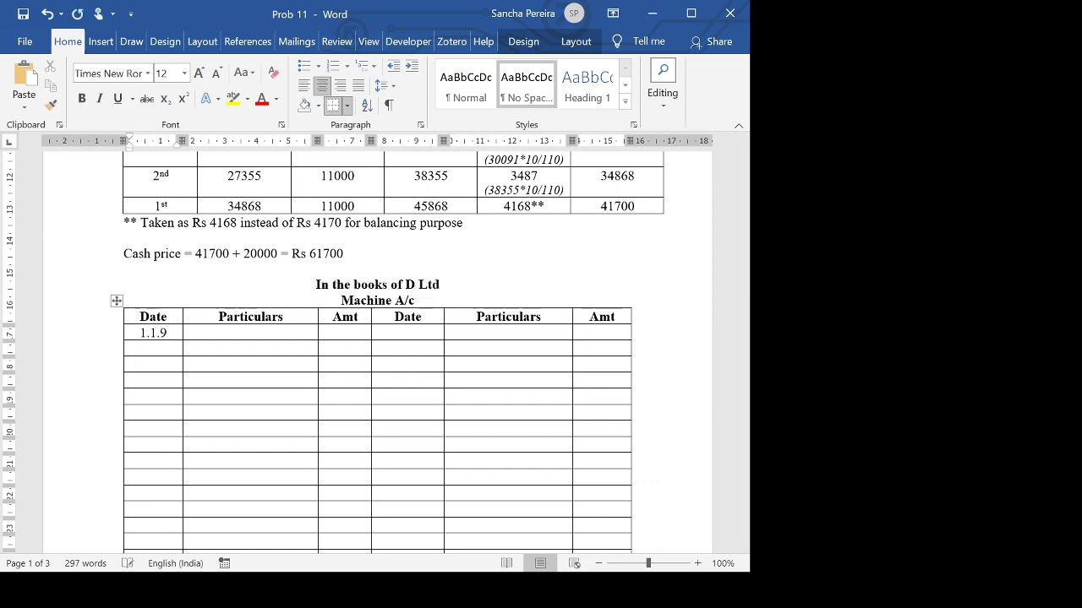
type("6")
key("Tab")
type("To ")
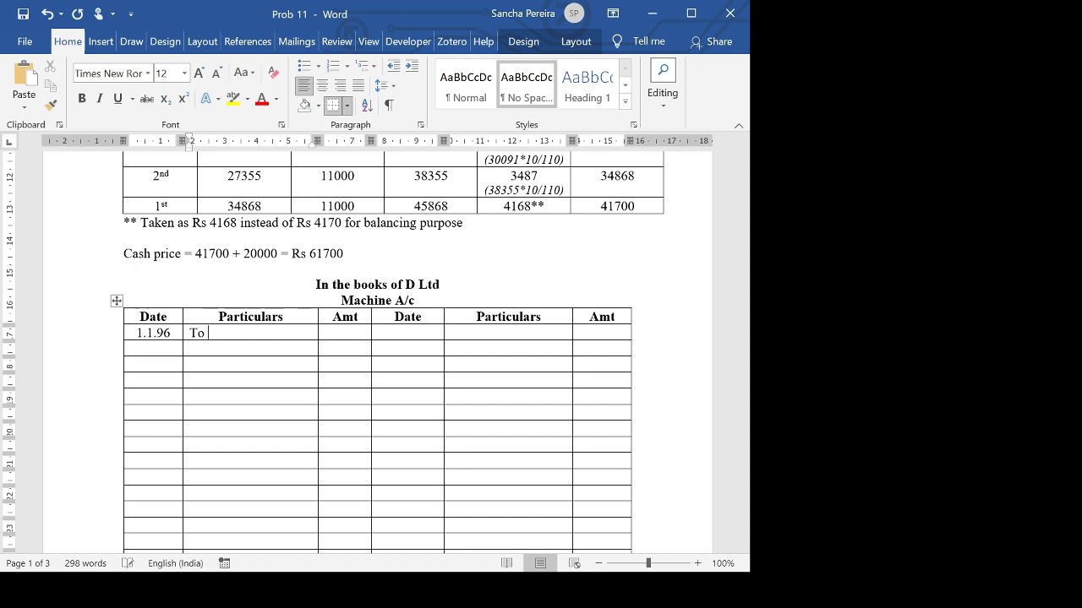
type("H Itd")
key("Tab")
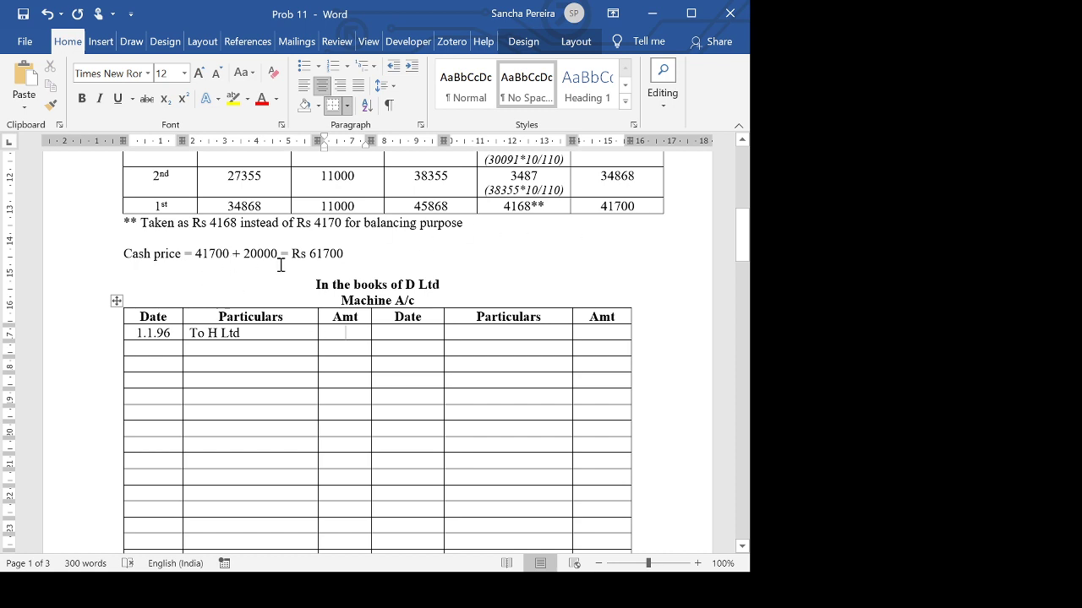
type("61700")
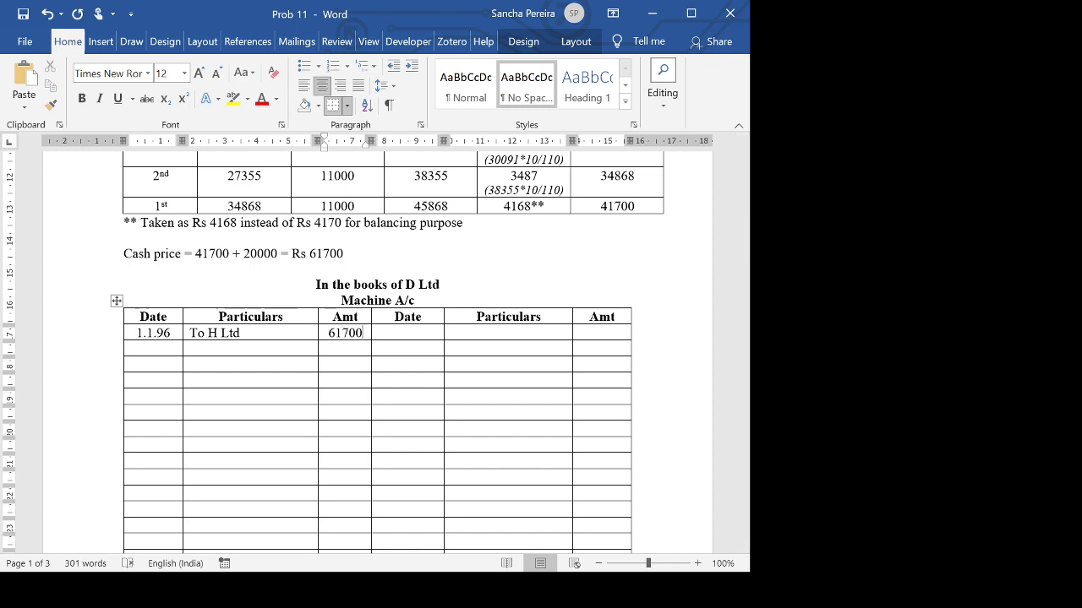
Fill the first credit row of the H Ltd. A/c table with date 1.1.96, "By Machine A/c" and amount 61700.
scroll(378, 351, "down", 5)
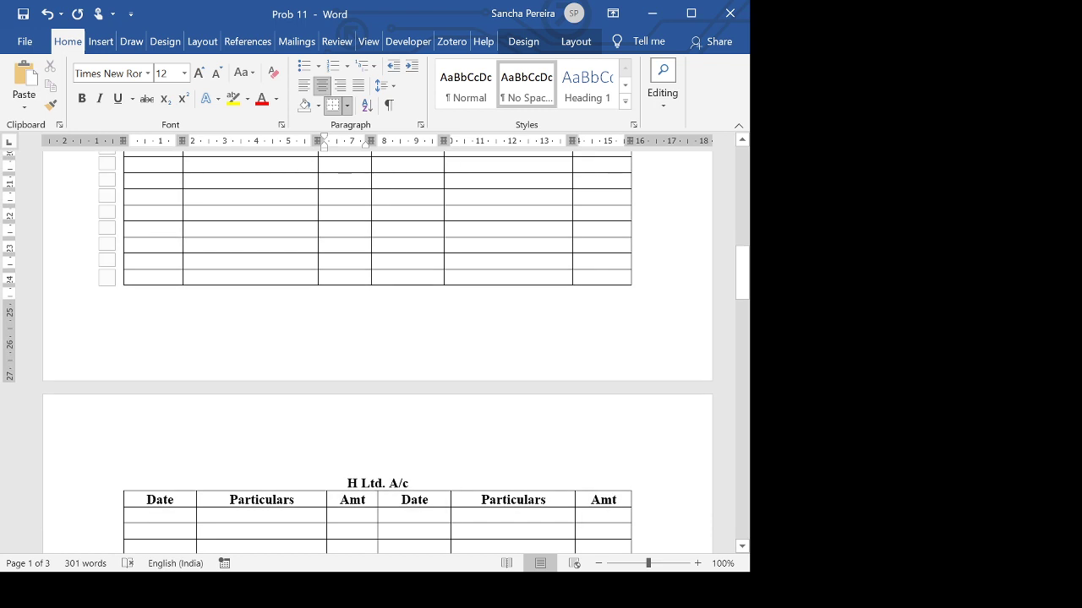
left_click(399, 522)
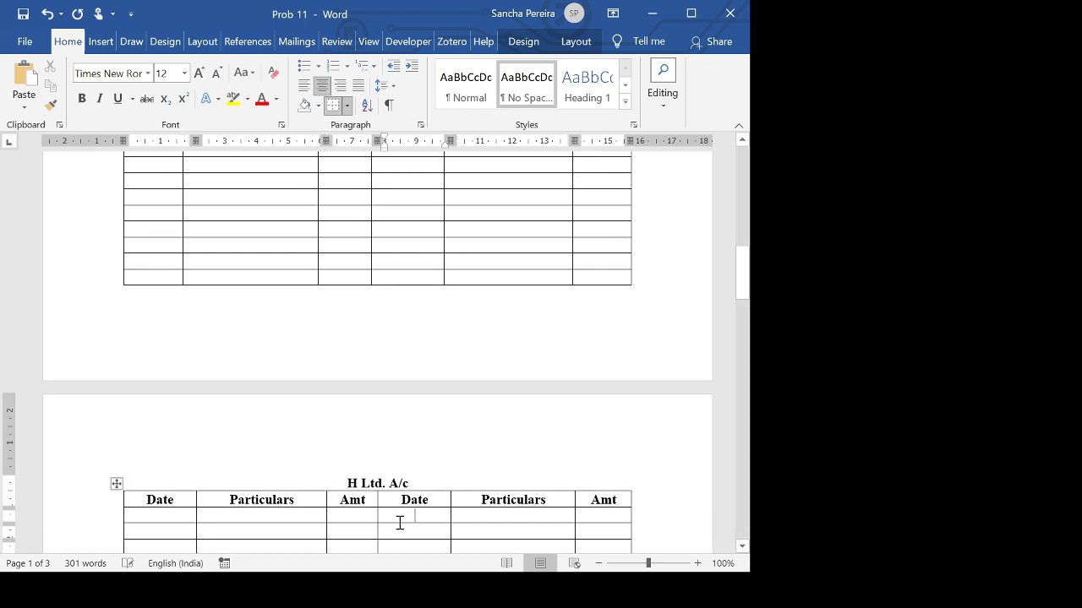
scroll(399, 524, "down", 1)
type("1.1.96")
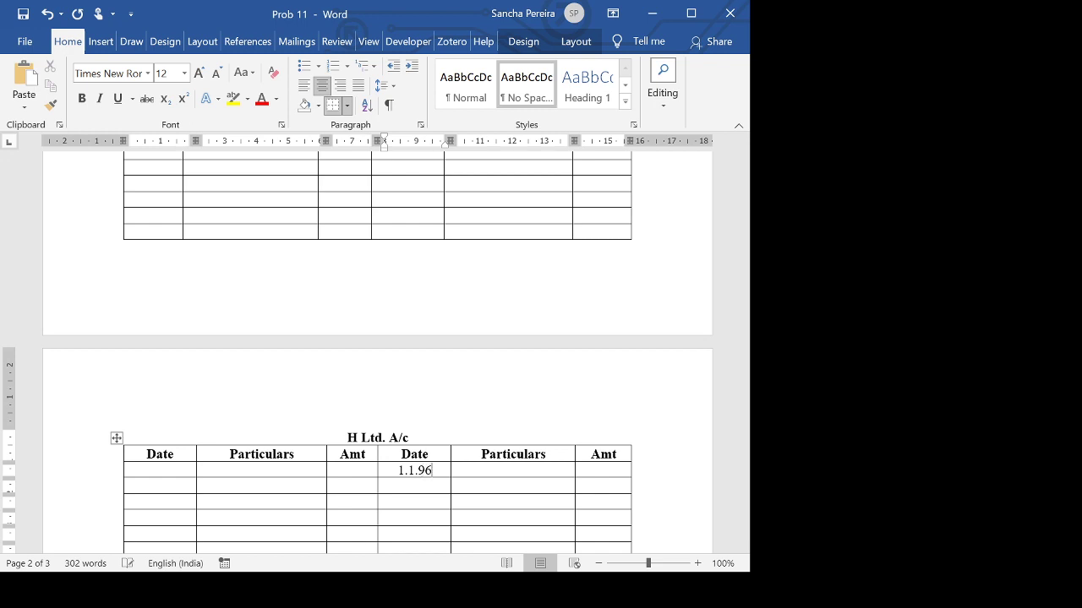
key("Tab")
type("By Ma")
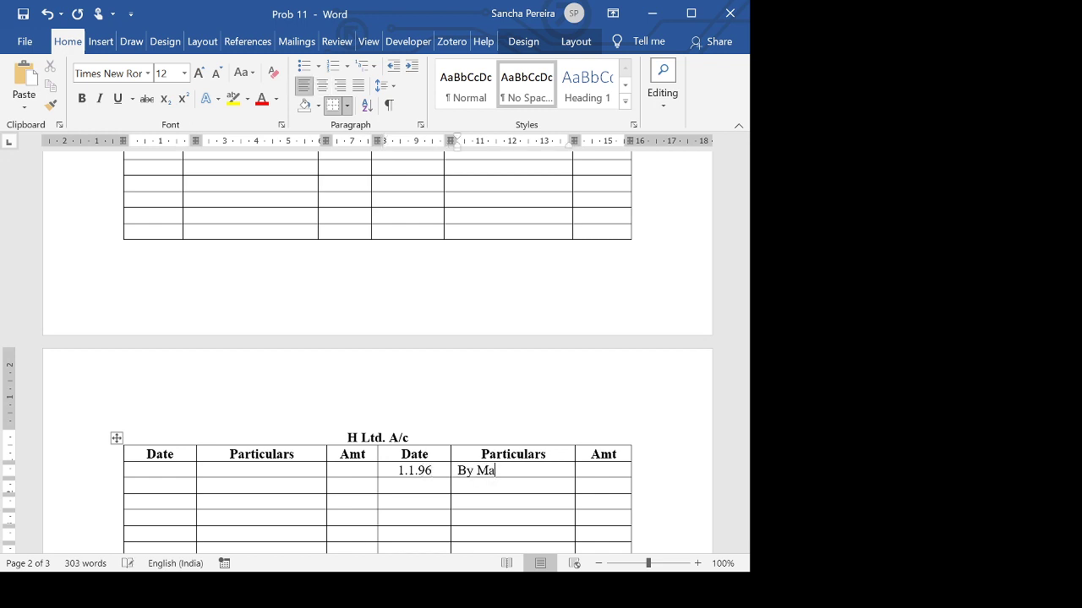
type("chine A/c")
key("Tab")
type("61700")
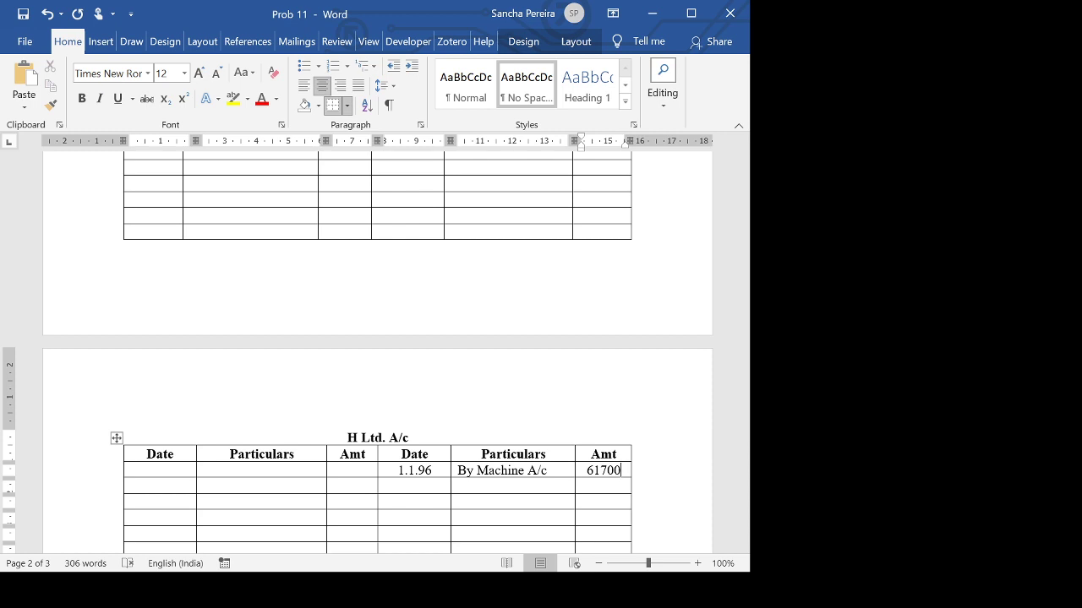
Fill the first debit row of the H Ltd. A/c table with date 1.1.96, "To Bank (D.P.)" and amount 20000.
scroll(377, 355, "up", 5)
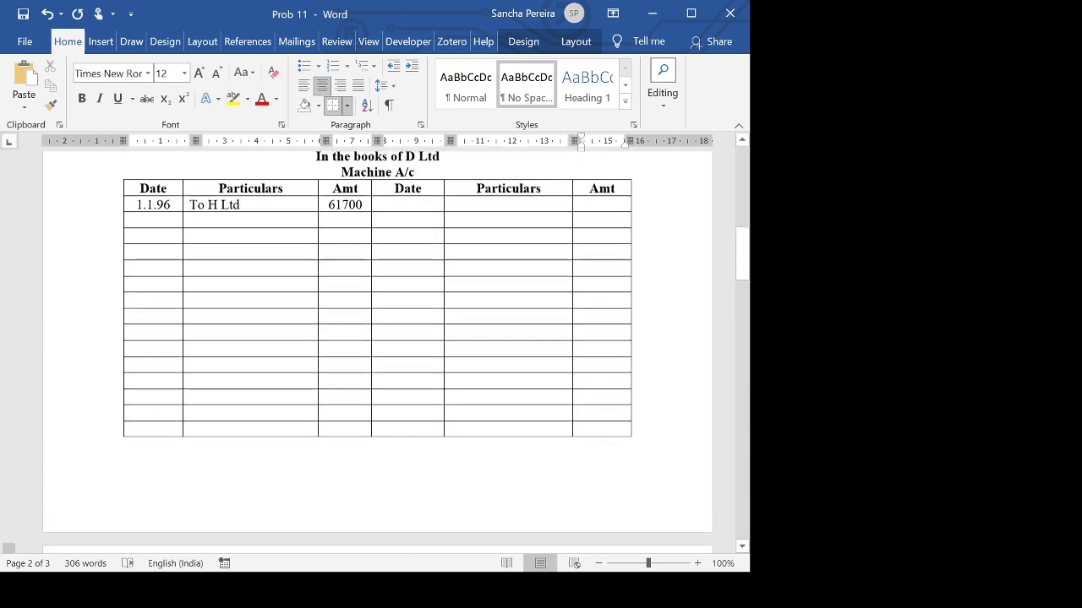
scroll(377, 355, "down", 4)
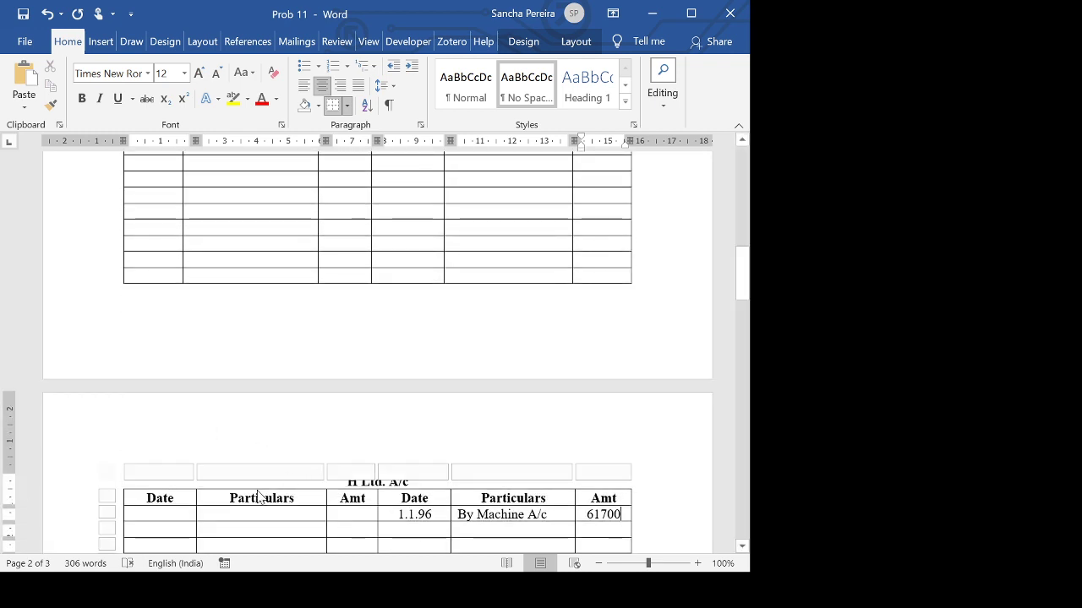
left_click(184, 512)
type("1.")
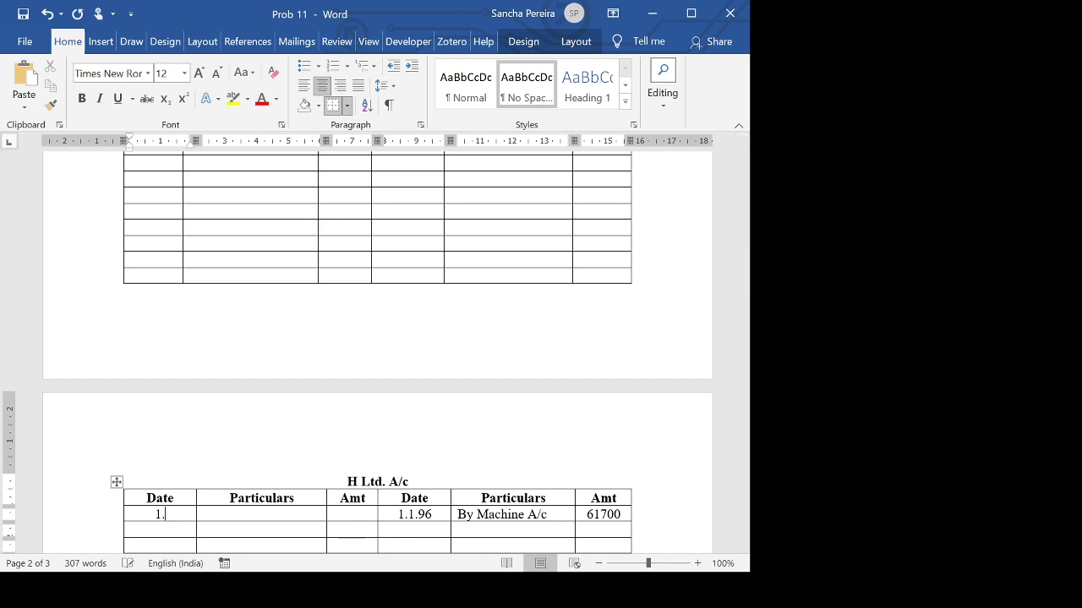
type("1.96")
key("Tab")
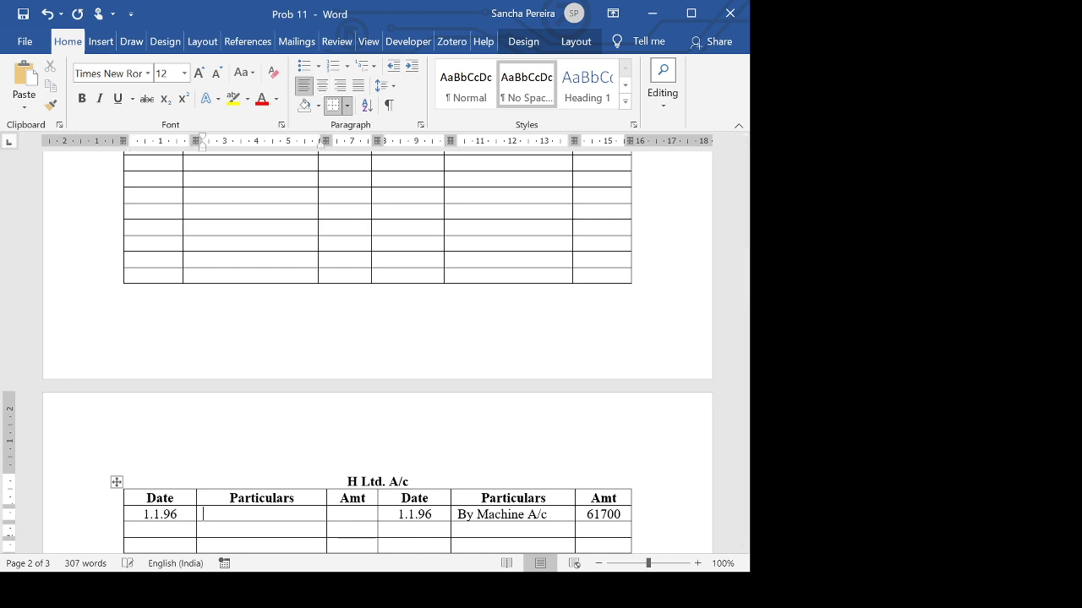
type("To Bank ( D.P")
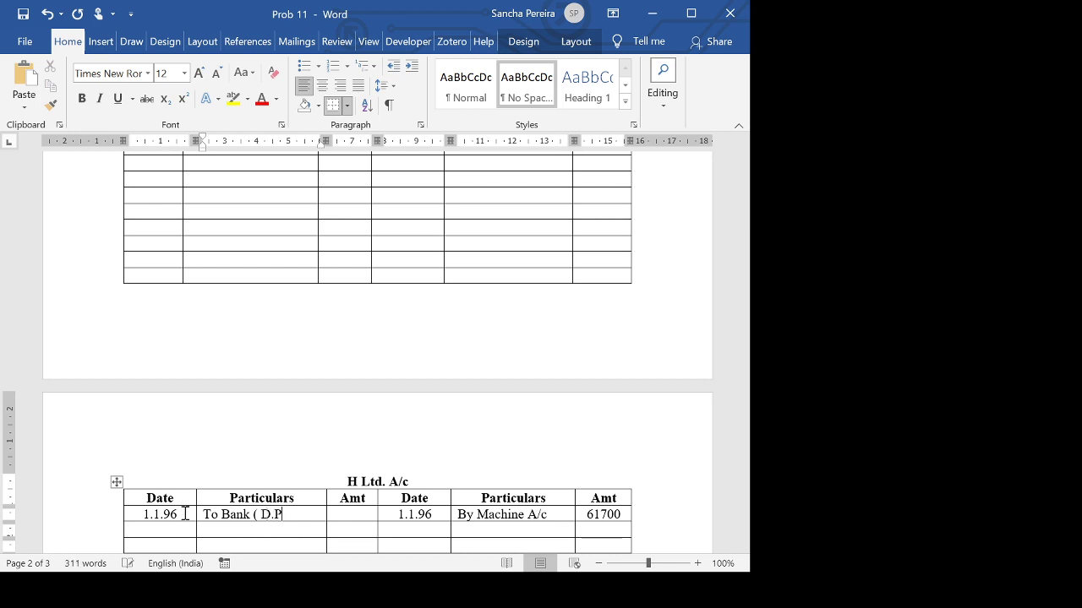
type(".)")
key("Tab")
type("20000")
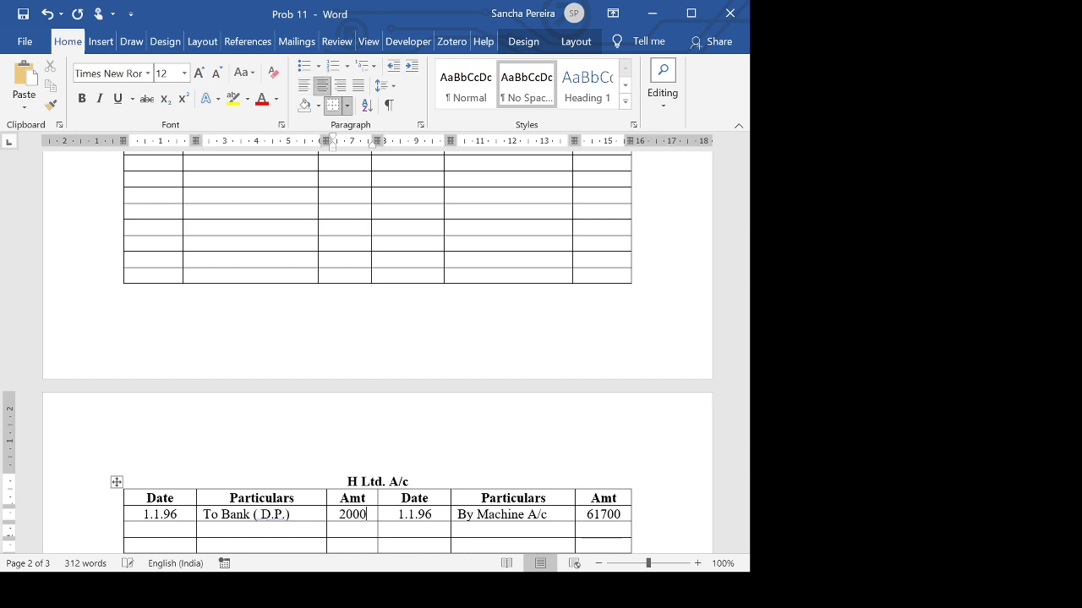
left_click(264, 514)
key("BackSpace")
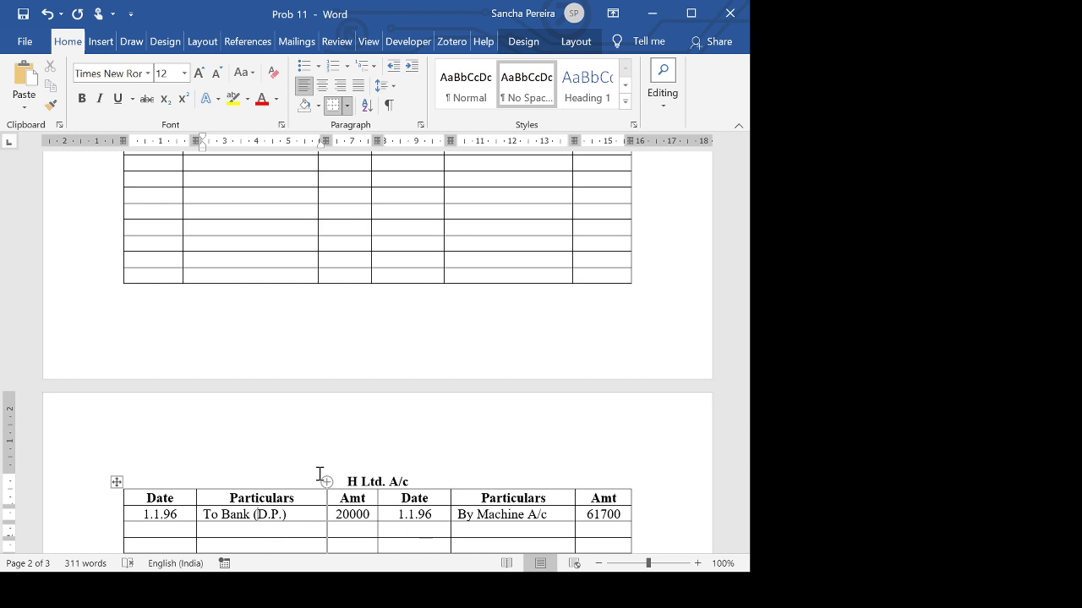
Add a second credit entry in the H Ltd. A/c table: 31.12.96, "By Interest", with the first instalment's interest of 4168.
scroll(258, 414, "down", 2)
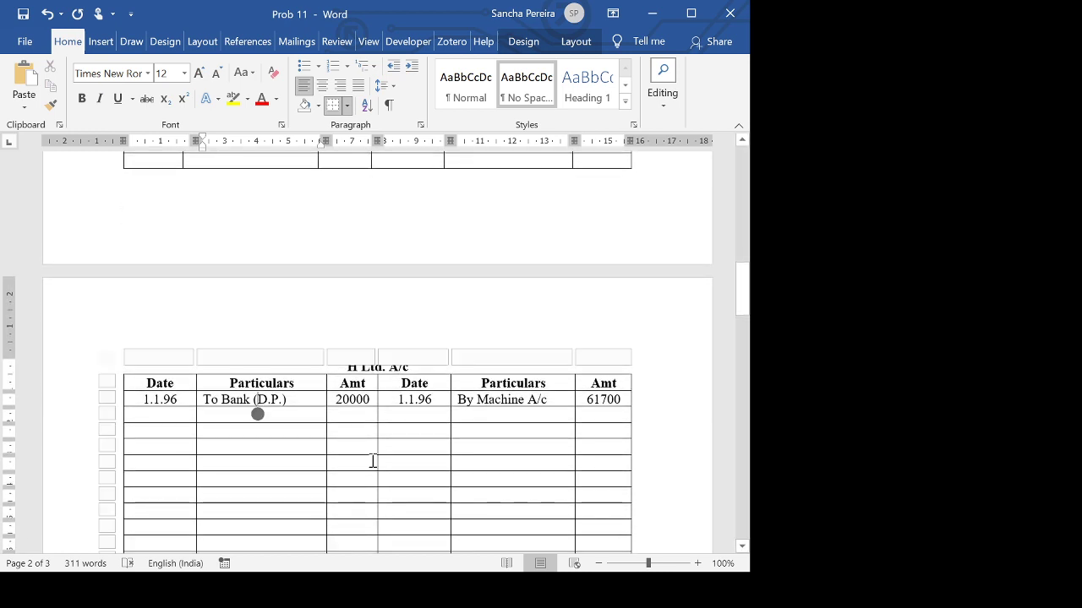
left_click(417, 414)
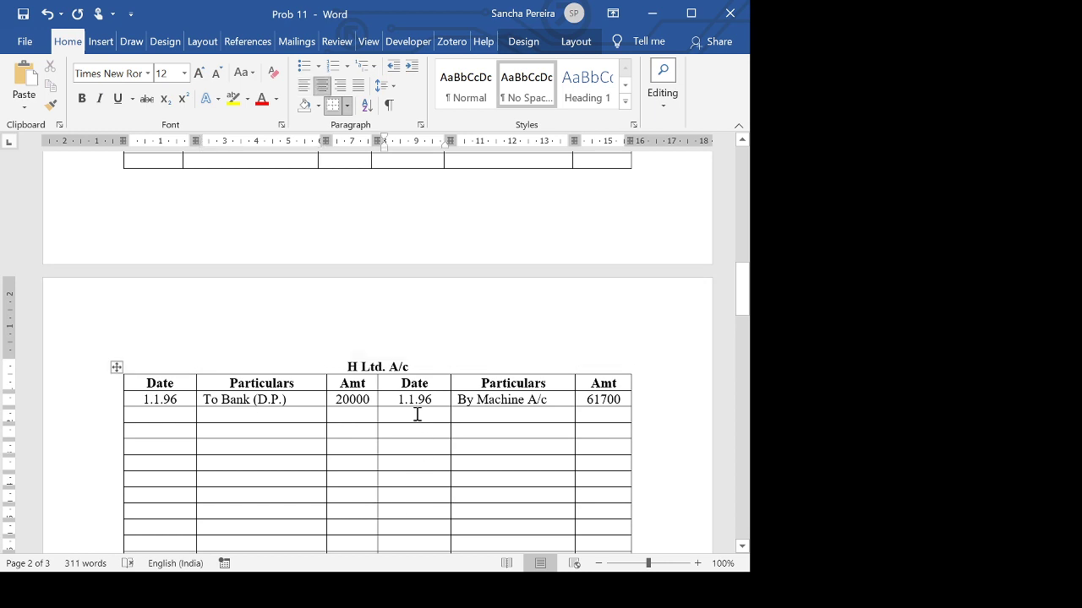
type("31.12.96")
key("Tab")
type("by Interes")
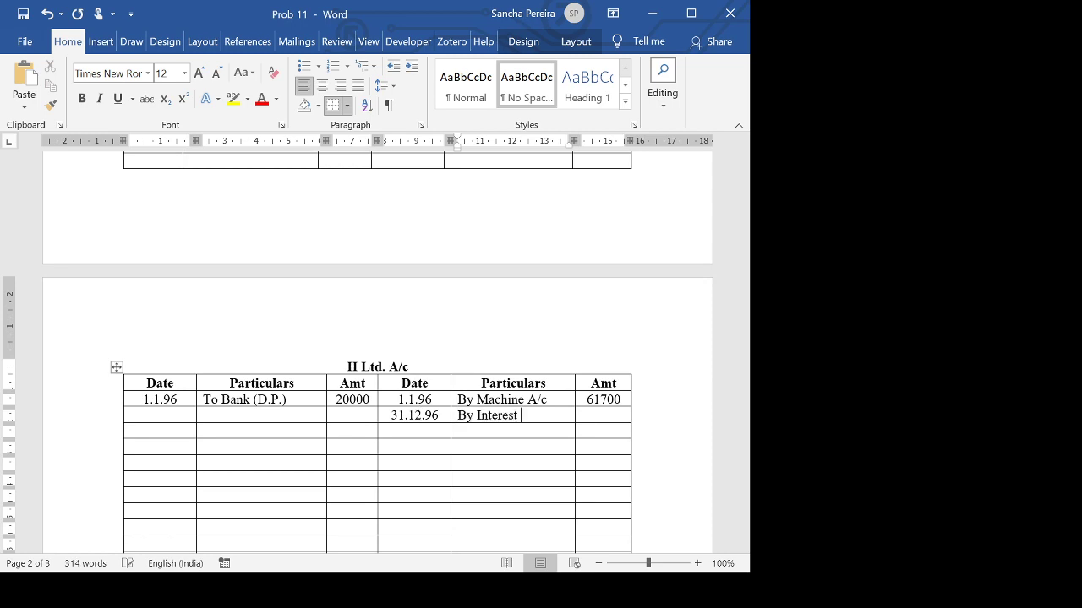
scroll(377, 351, "up", 12)
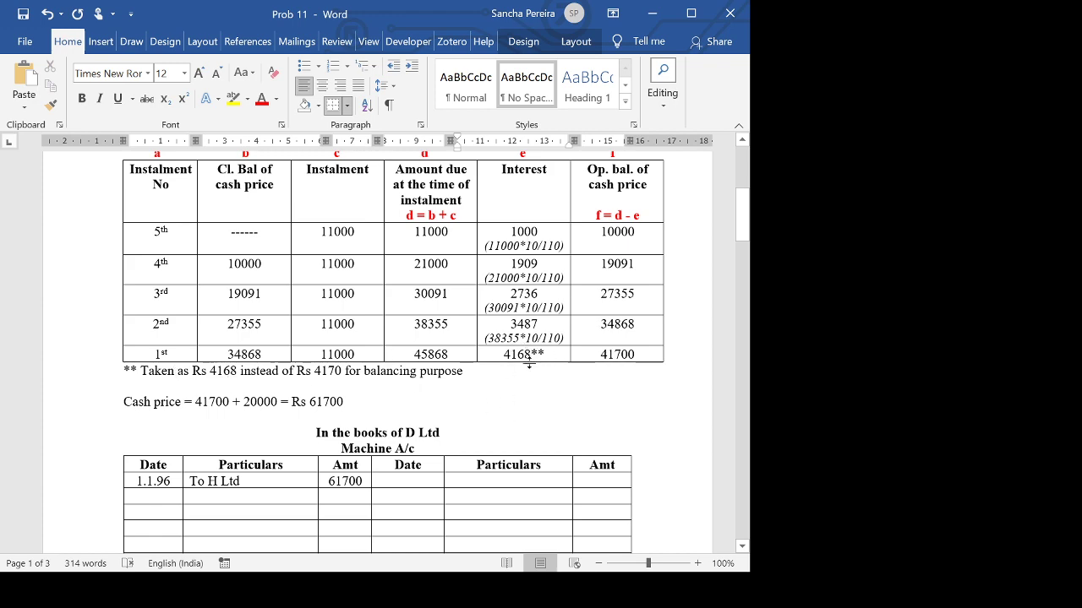
scroll(543, 355, "down", 10)
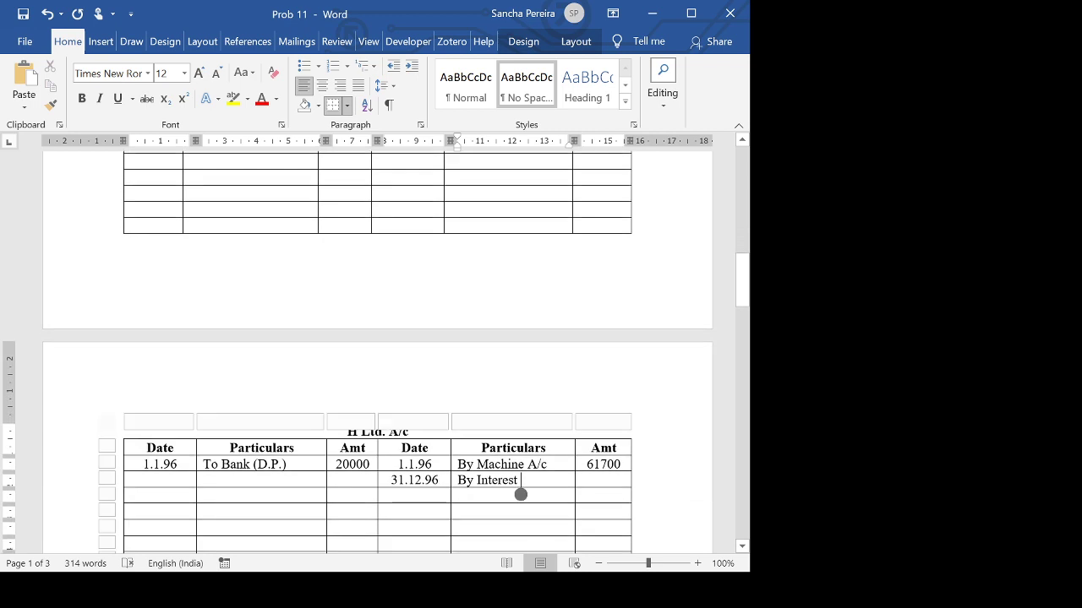
left_click(593, 480)
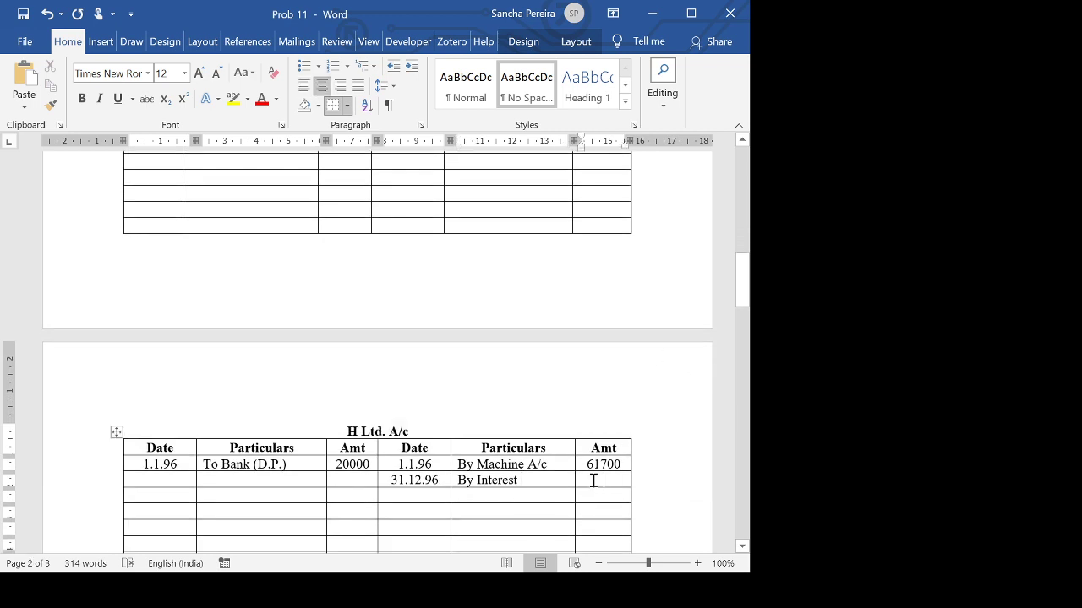
type("4168")
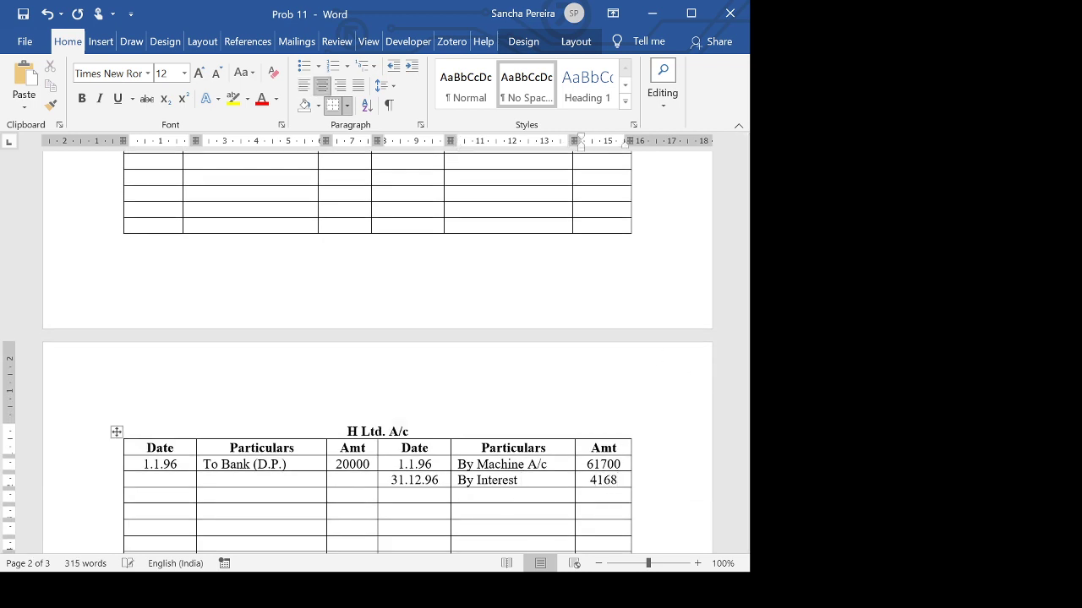
Fill the first debit row of the Interest A/c table with date 31.12.96, "To H Ltd" and amount 4168.
scroll(352, 490, "down", 6)
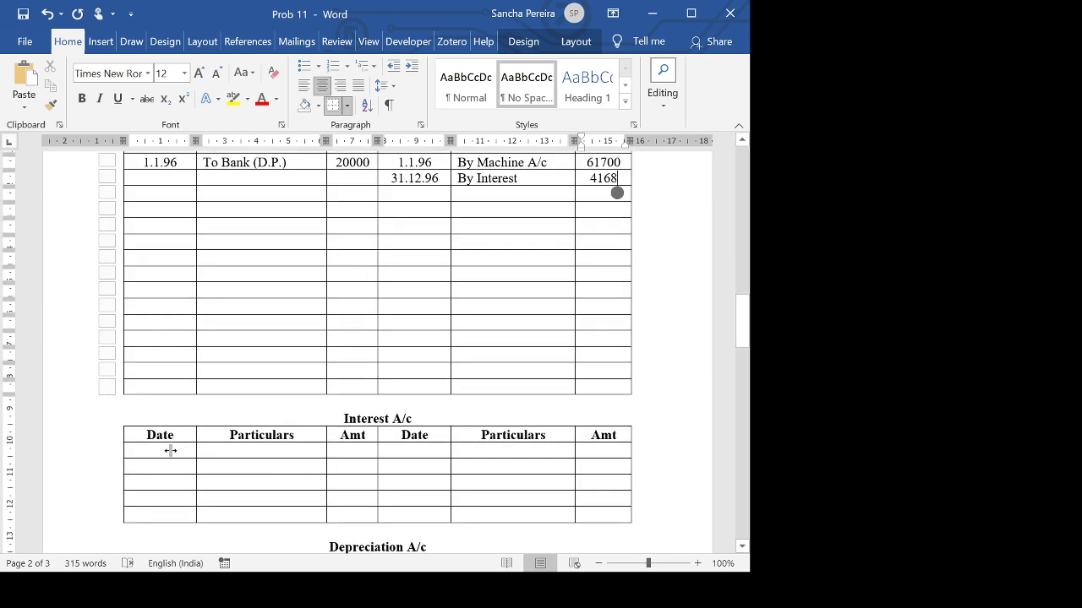
left_click(170, 453)
type("31.1")
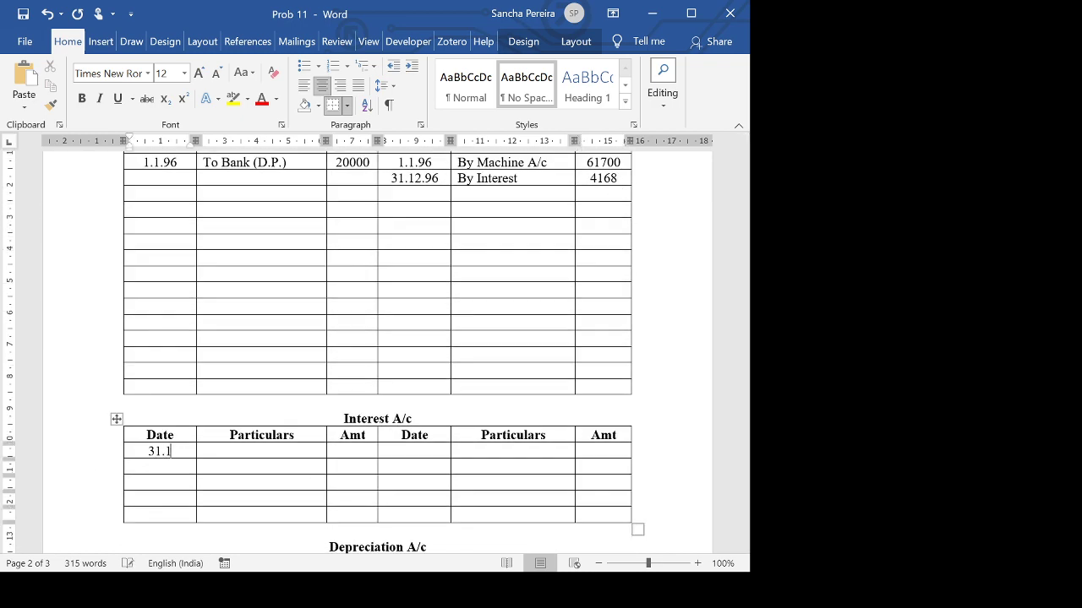
type("2.96")
key("Tab")
type("To ")
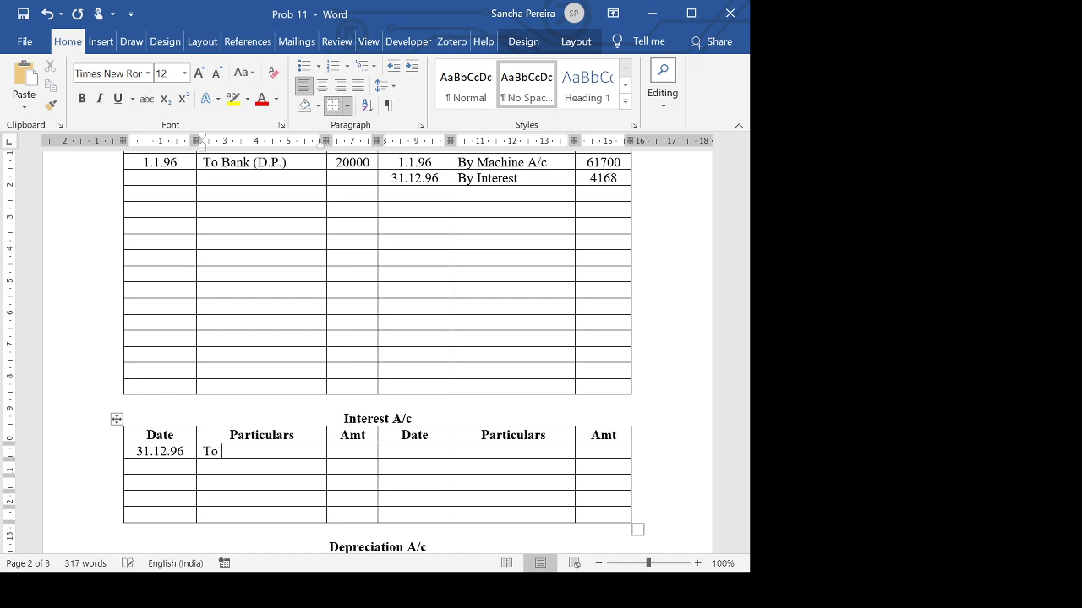
type("H Ltd")
key("Tab")
type("4168")
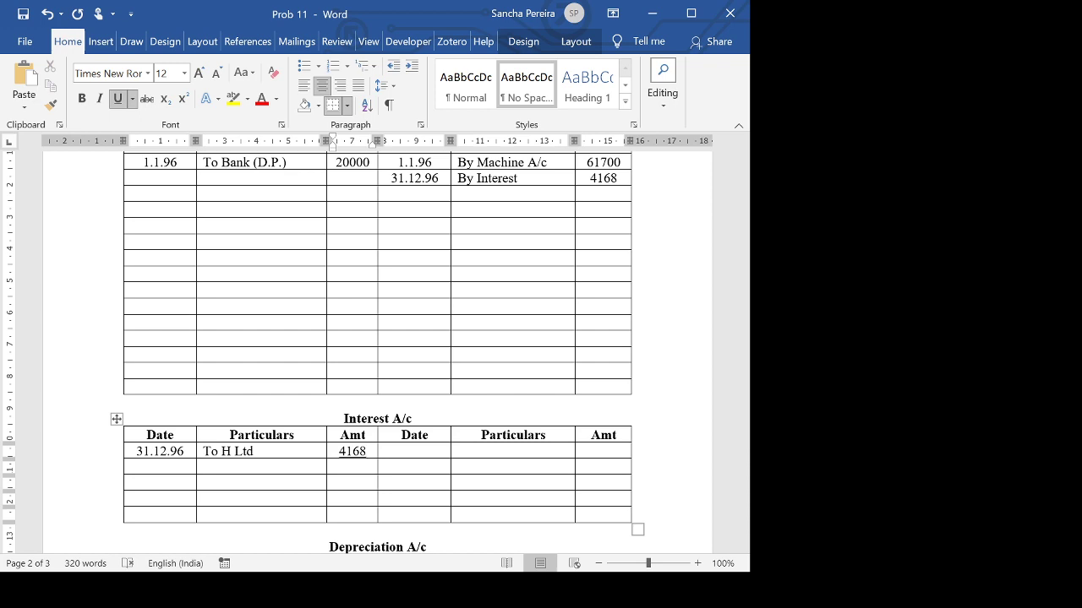
Add a second debit entry in the H Ltd. A/c table with date 31.12.96 and particulars "To Bank (Instalment)".
left_click(147, 183)
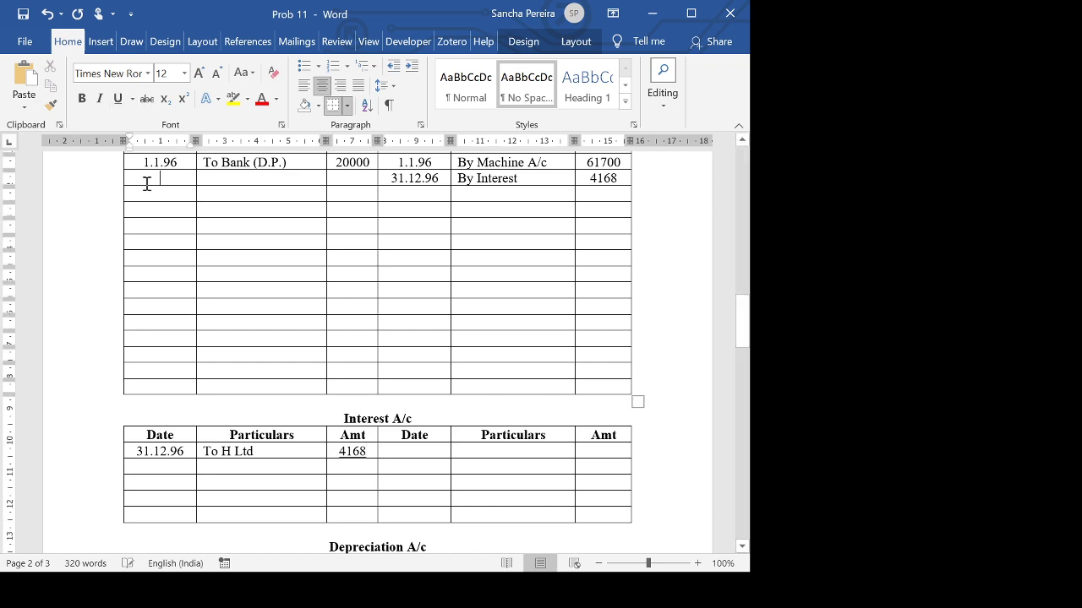
scroll(147, 183, "up", 2)
type("31.1.296")
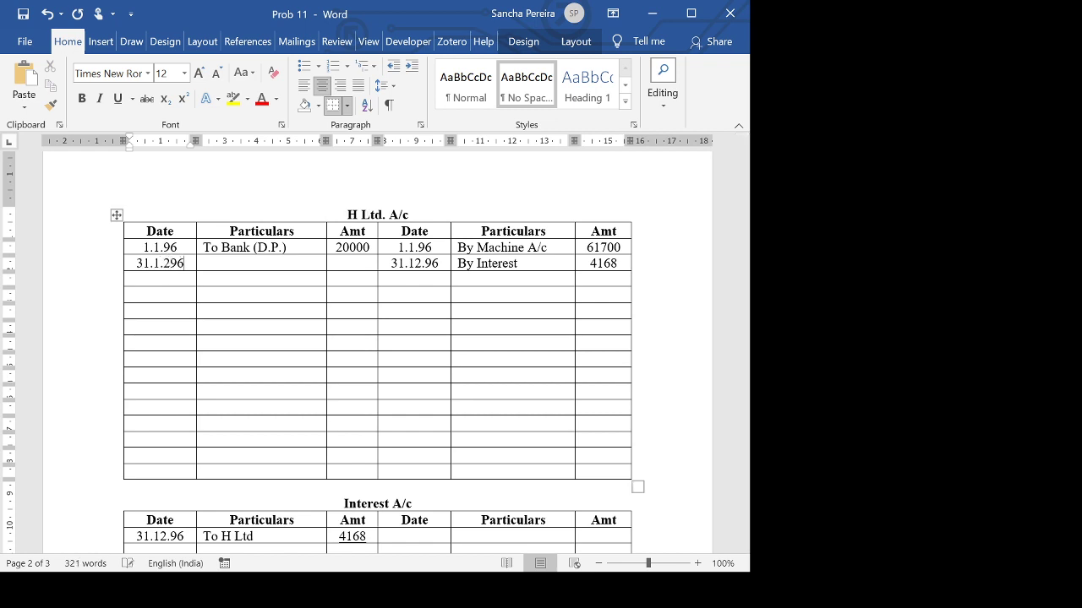
left_click(204, 263)
left_click(185, 263)
key("BackSpace")
type("2.")
left_click(201, 262)
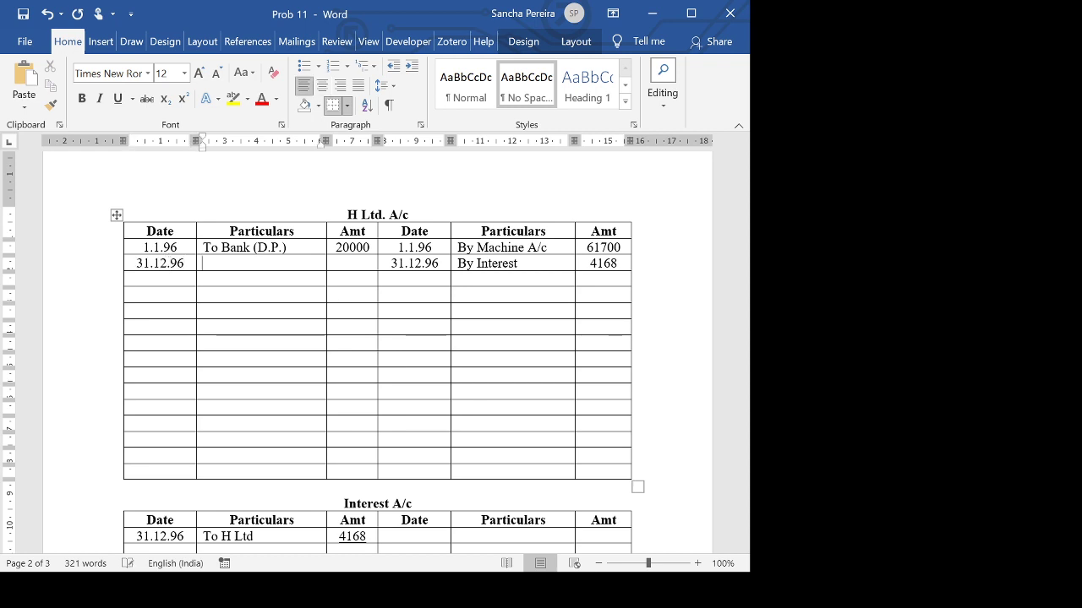
type("to BAn k ")
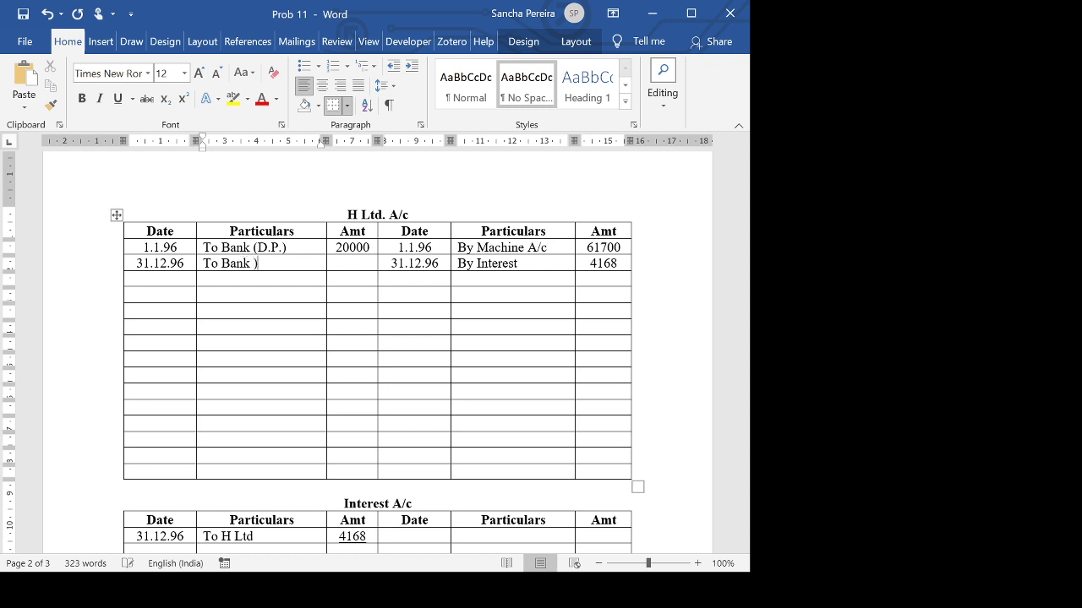
type("(Instalment)")
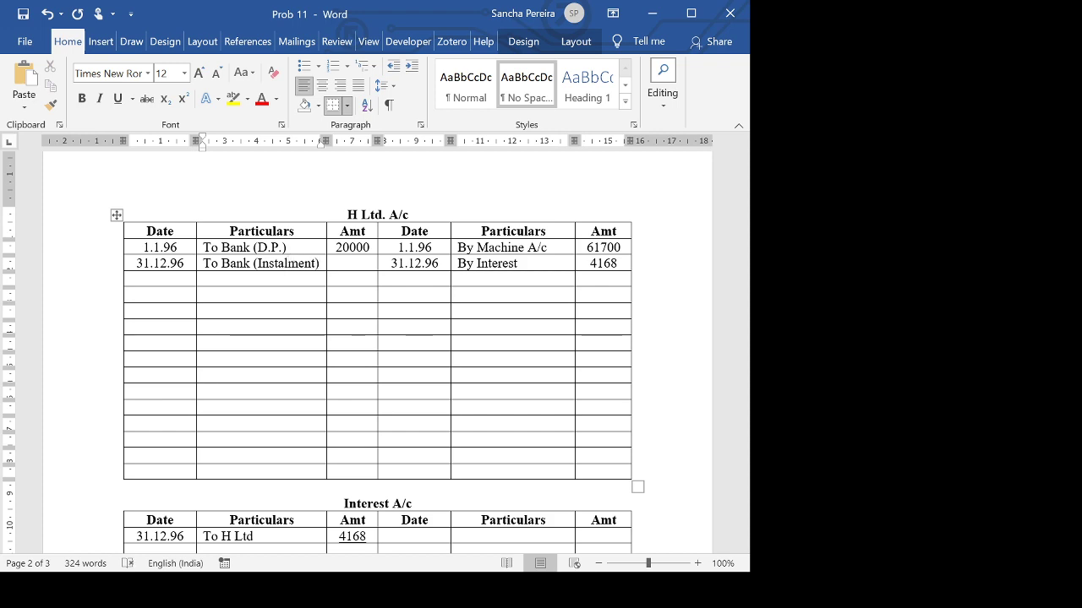
Check the instalment in the interest calculation table and enter 11000 as the amount of the "To Bank (Instalment)" entry.
scroll(377, 352, "up", 10)
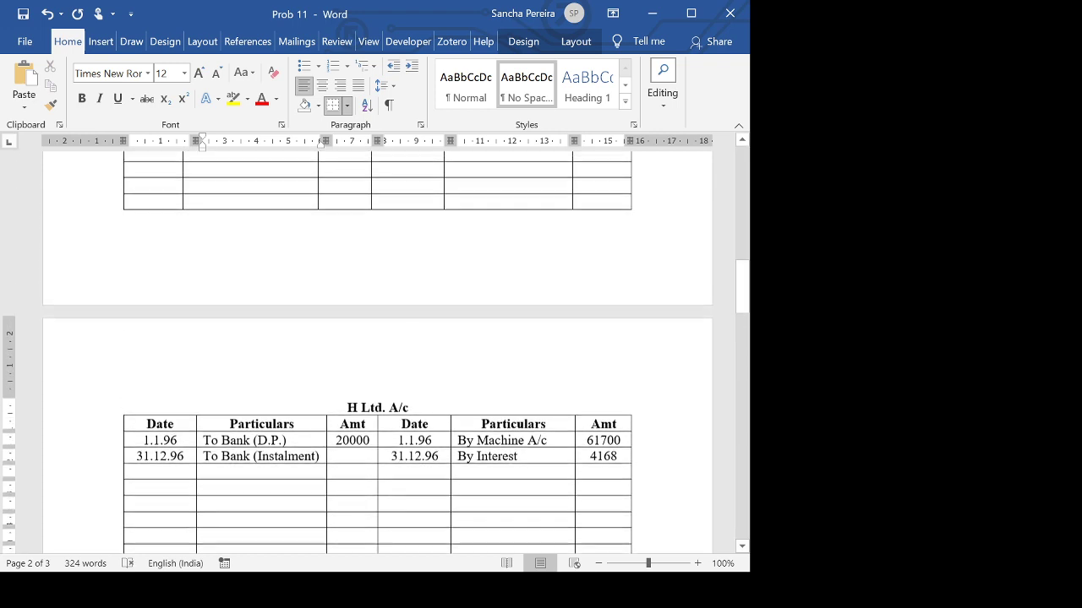
scroll(377, 352, "up", 8)
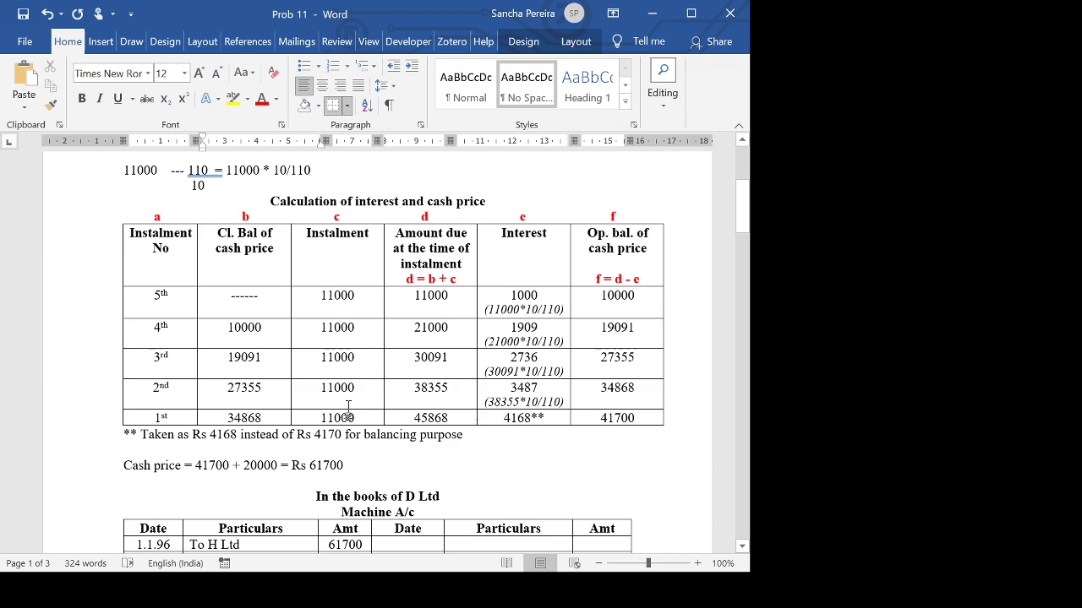
scroll(324, 429, "down", 12)
scroll(324, 429, "down", 1)
left_click(320, 469)
left_click(343, 453)
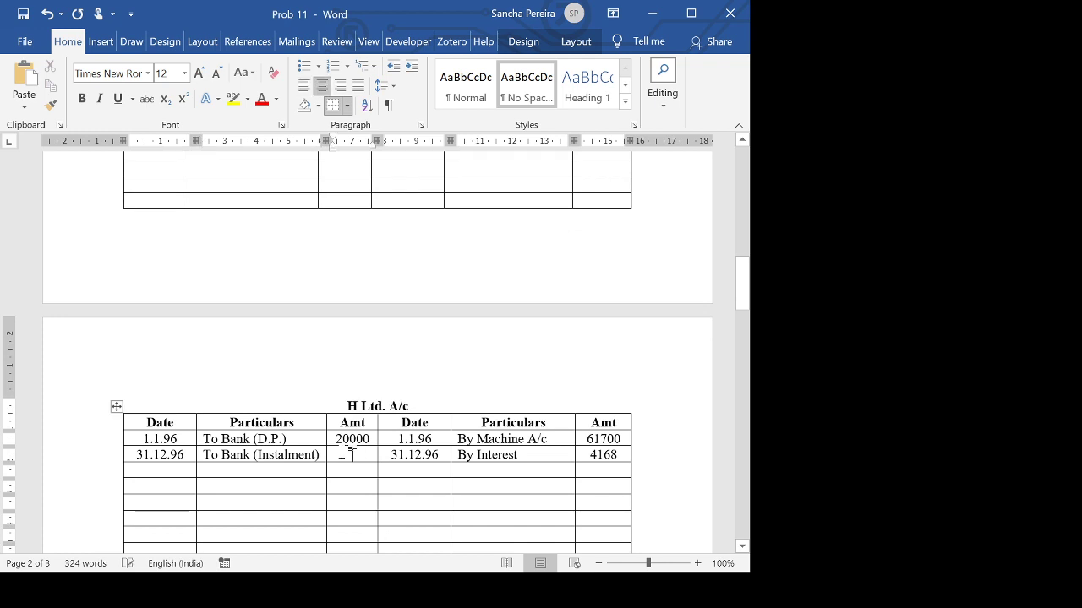
type("11000")
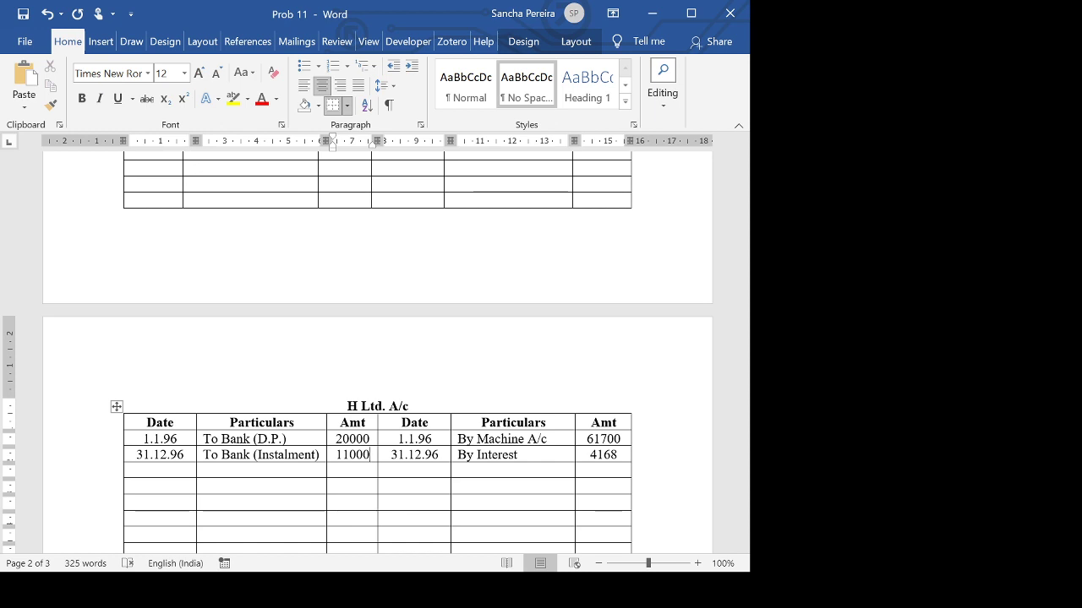
Fill the first credit row of the Machine A/c table with date 31.12.96, "By Dep" and the 15% depreciation amount 9255.
scroll(545, 422, "up", 5)
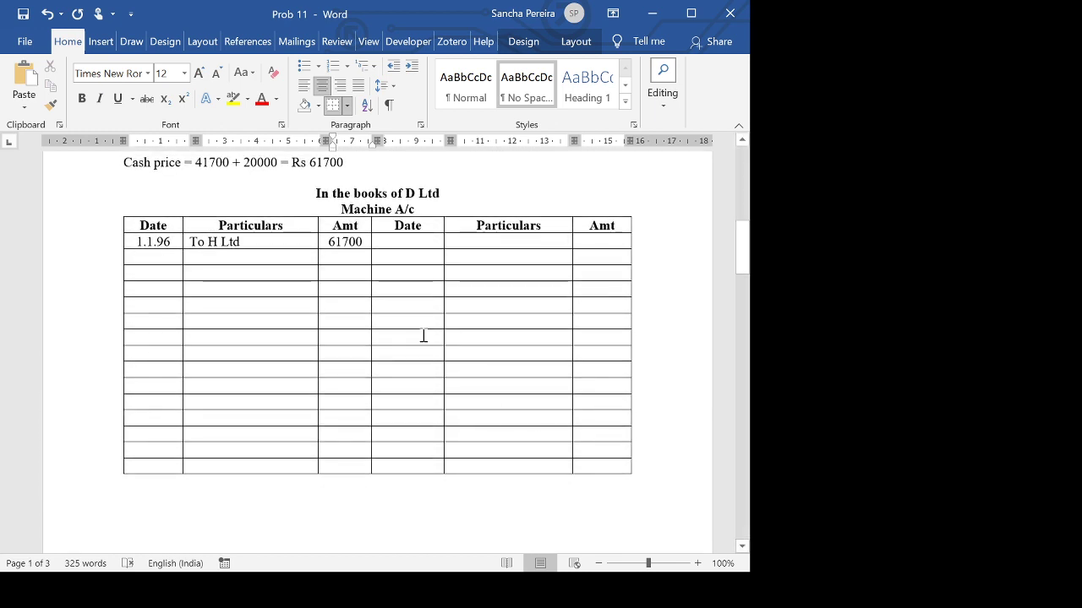
left_click(407, 241)
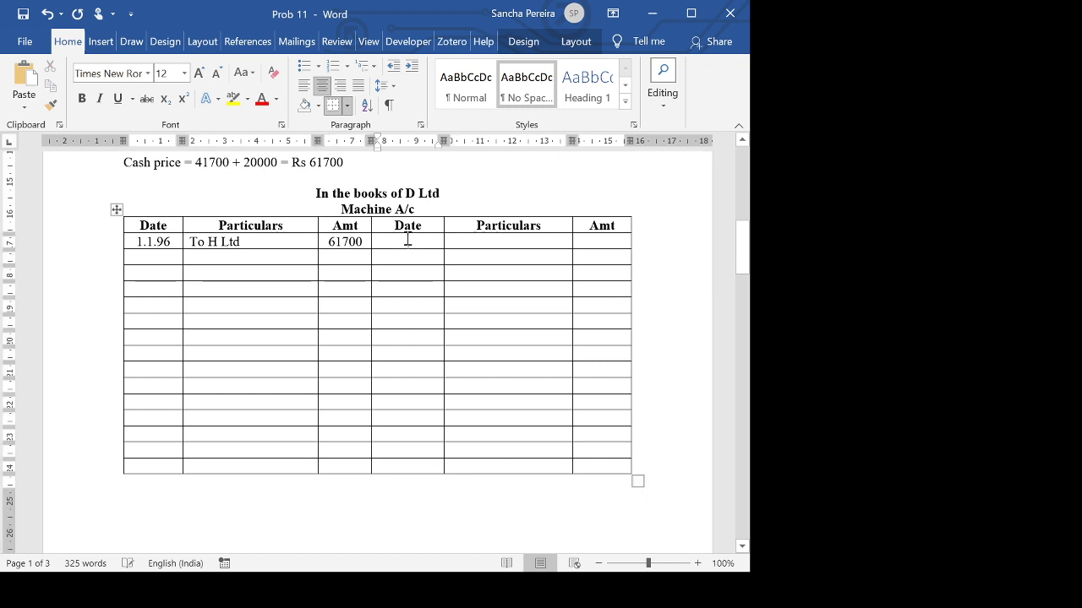
type("31.1")
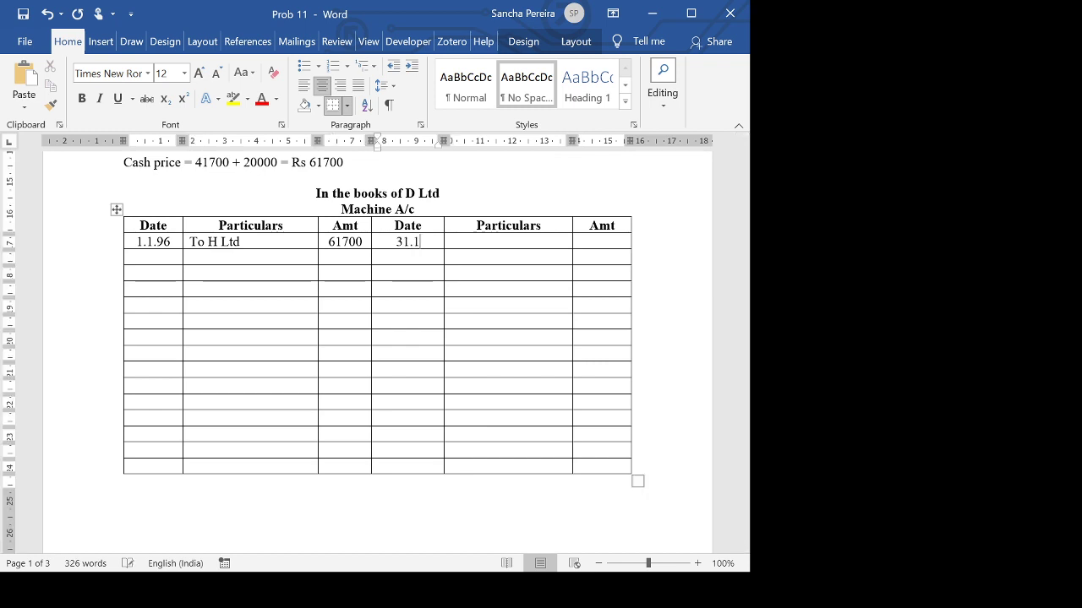
type("2.96")
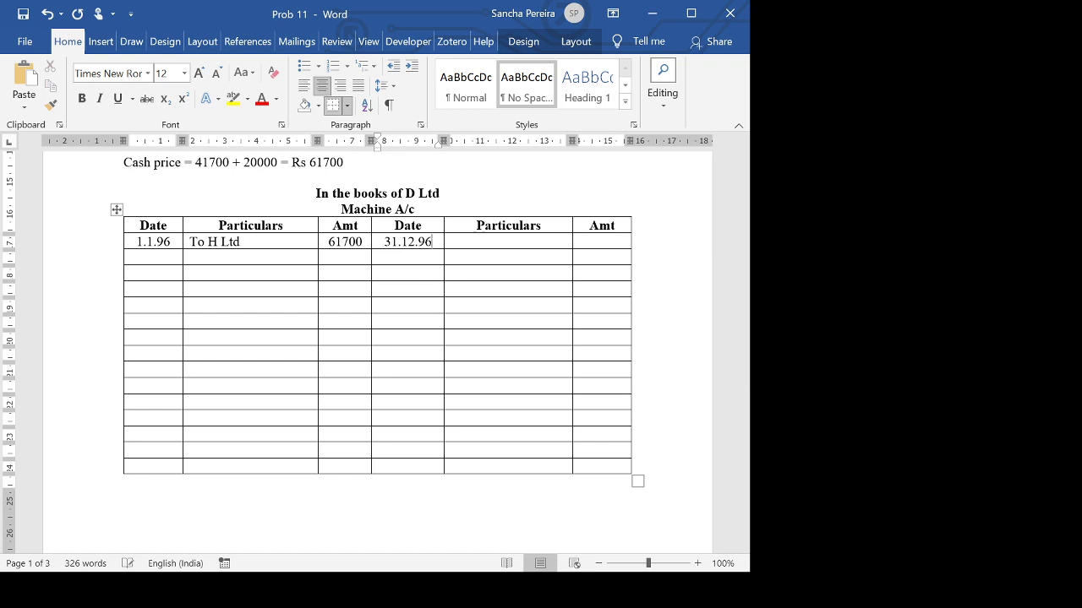
key("Tab")
type("by Dep")
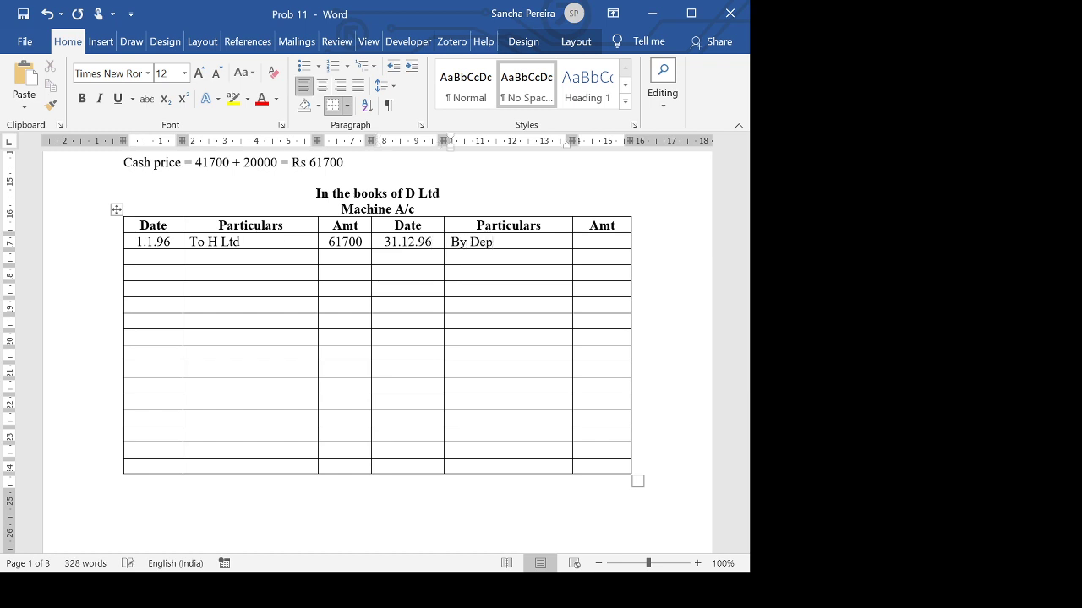
left_click(601, 243)
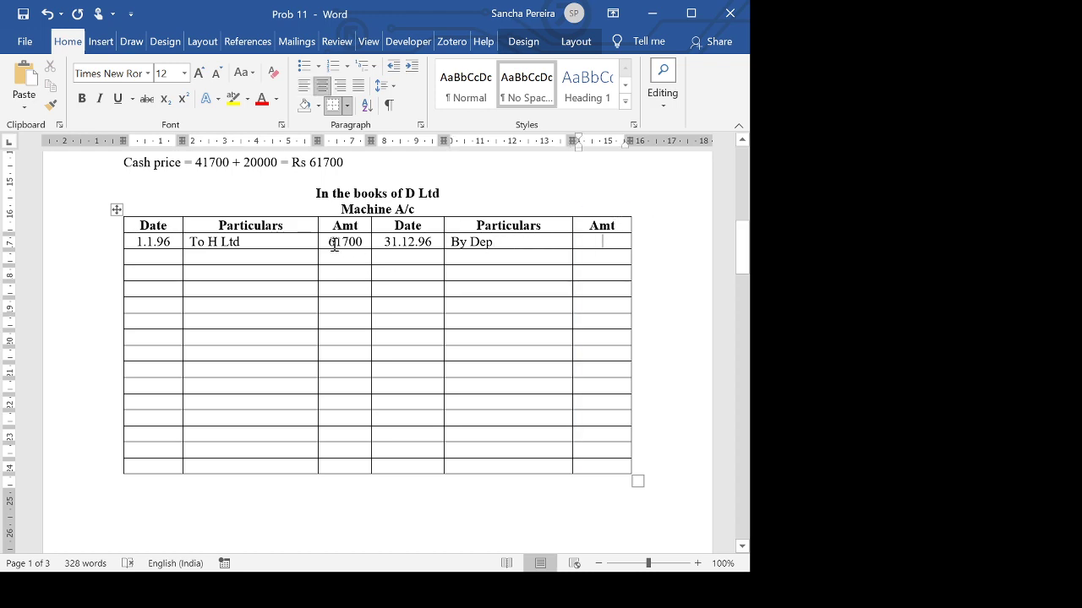
scroll(490, 242, "up", 4)
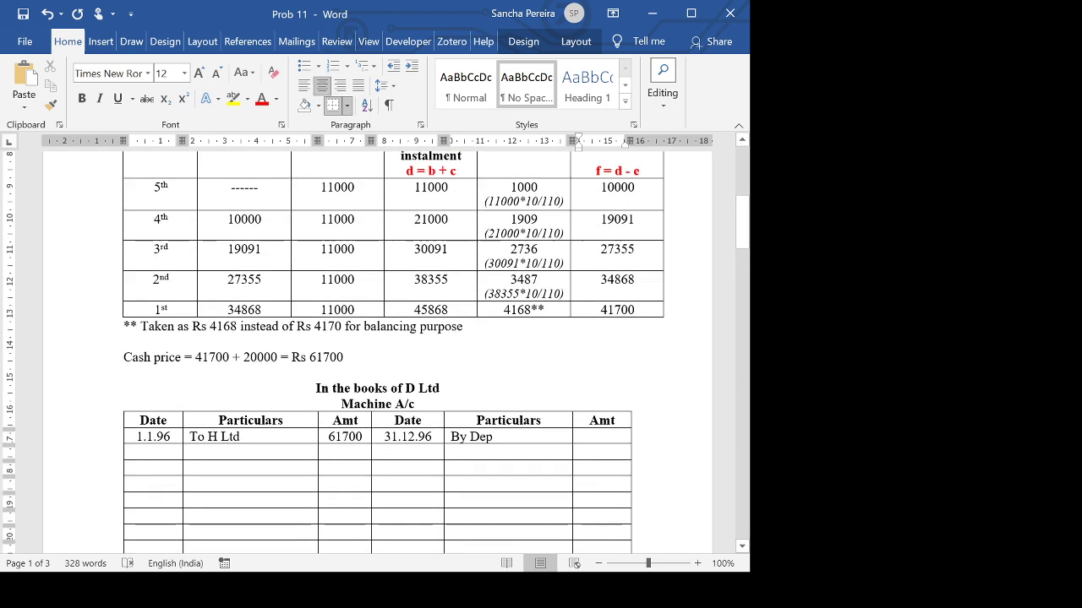
scroll(376, 352, "up", 3)
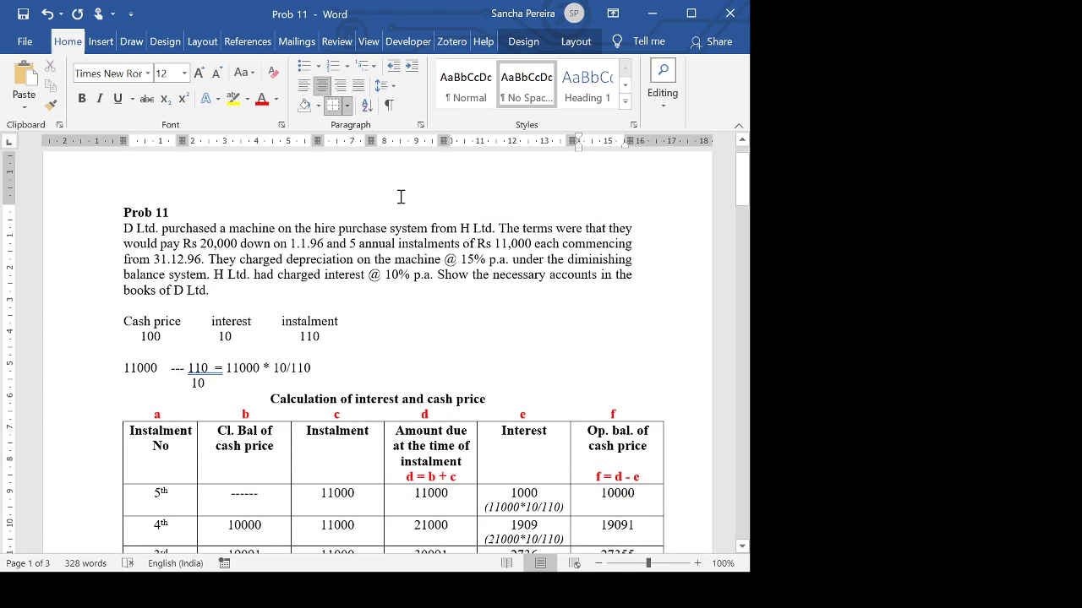
scroll(602, 428, "down", 5)
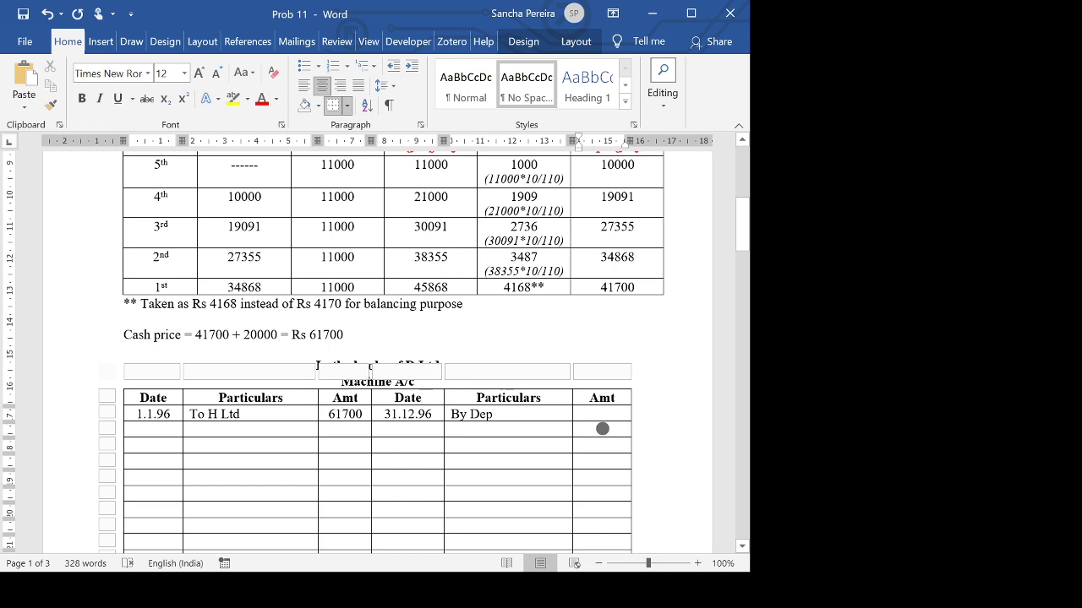
type("9255")
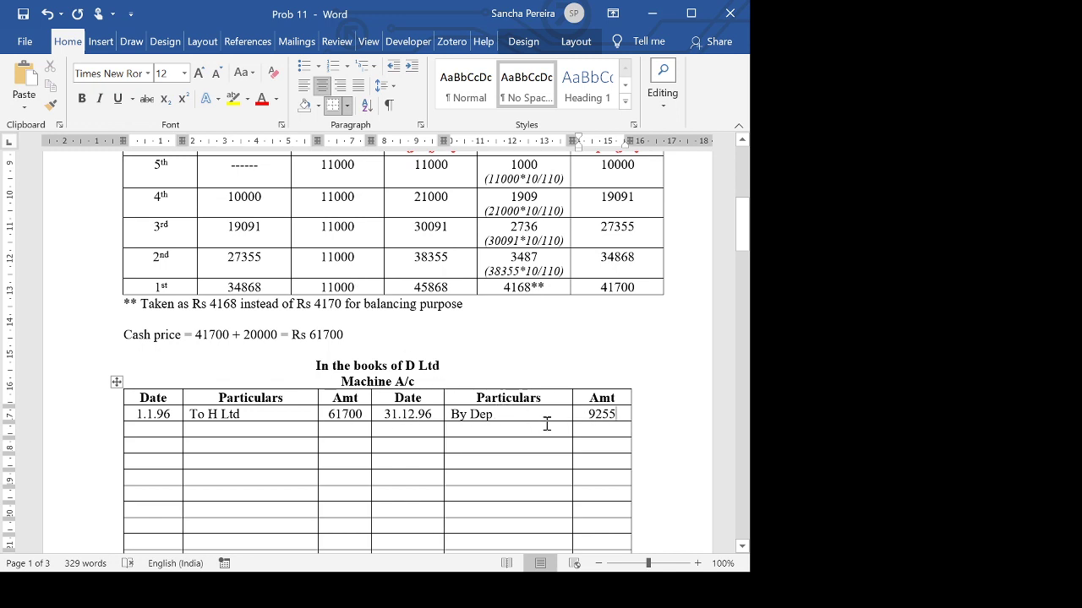
Append the working "(61700*15%)" to the "By Dep" entry in the Machine A/c table, in italics at size 11.
left_click(519, 414)
type("(")
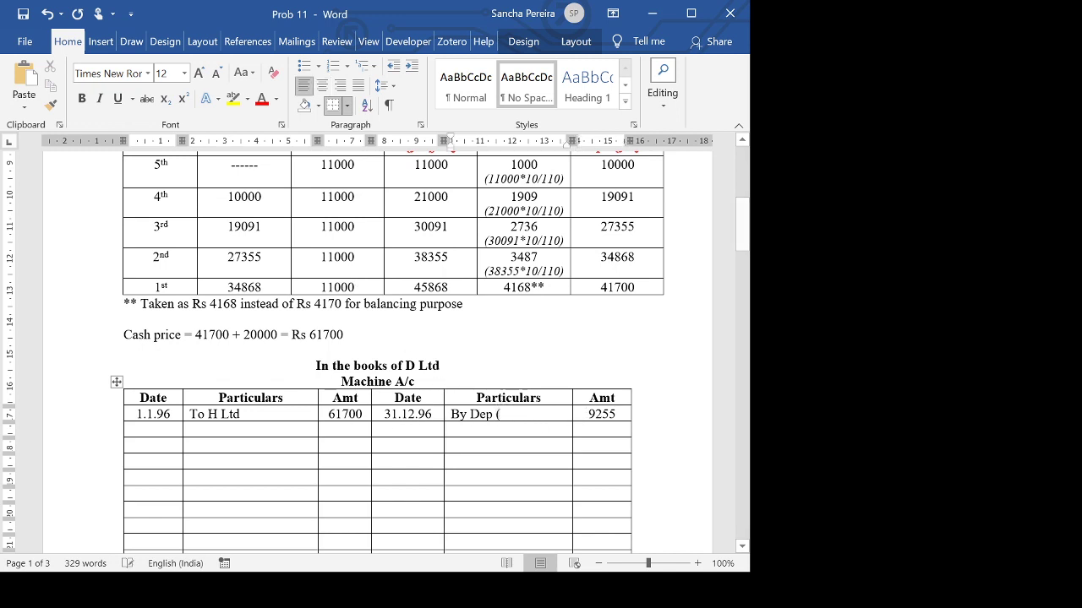
type("61")
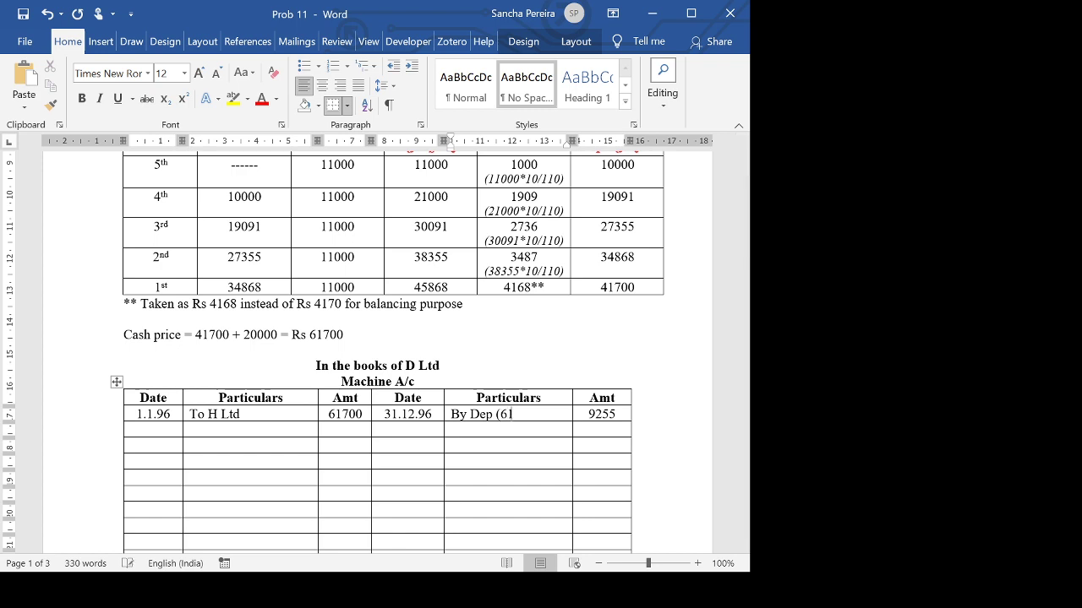
type("700*15%)")
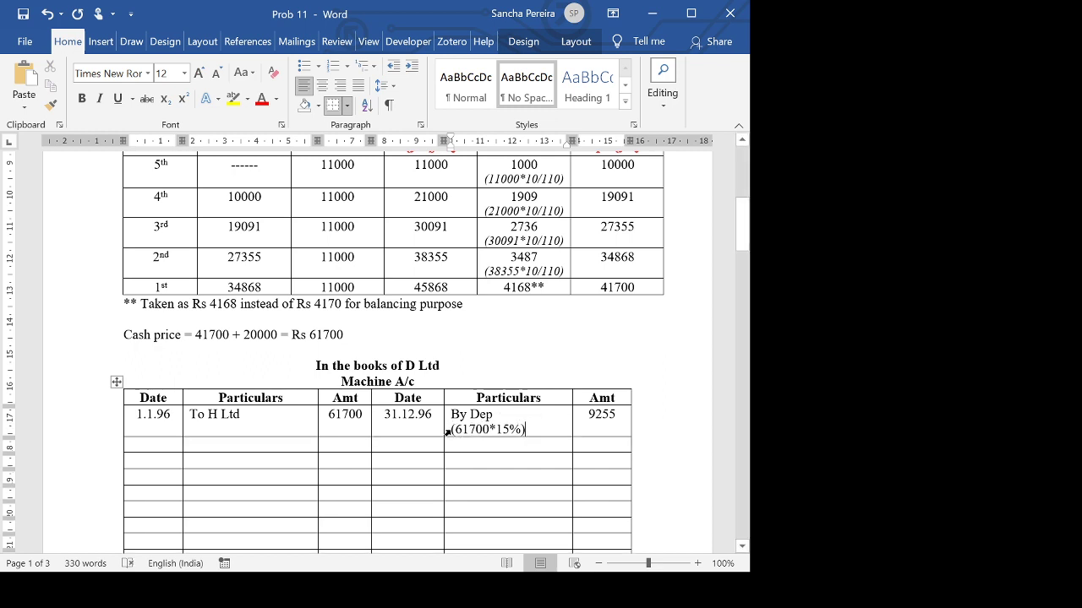
left_click_drag(449, 430, 524, 430)
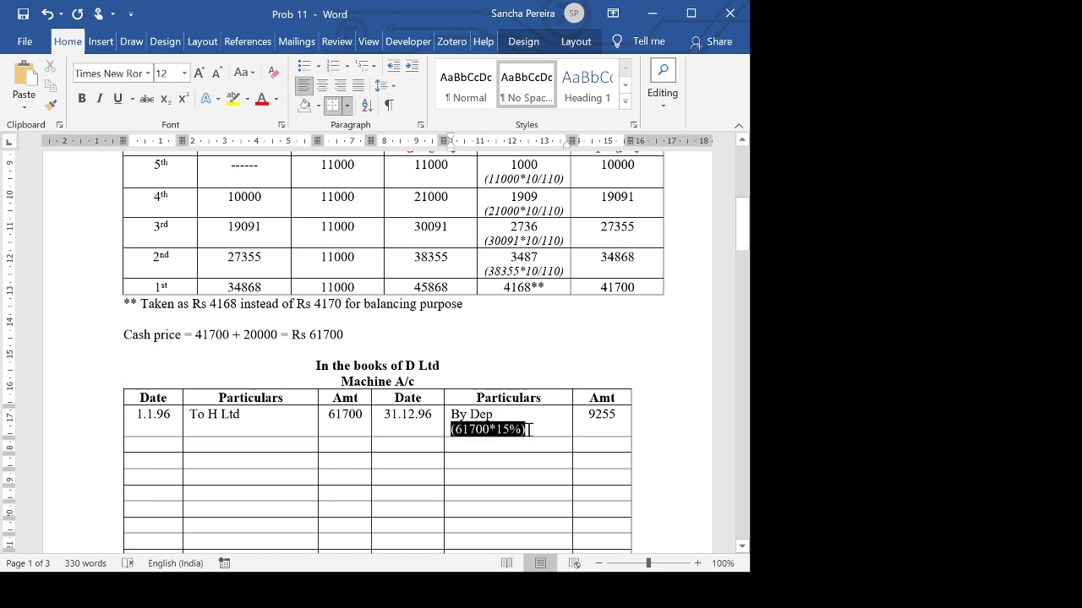
left_click(99, 98)
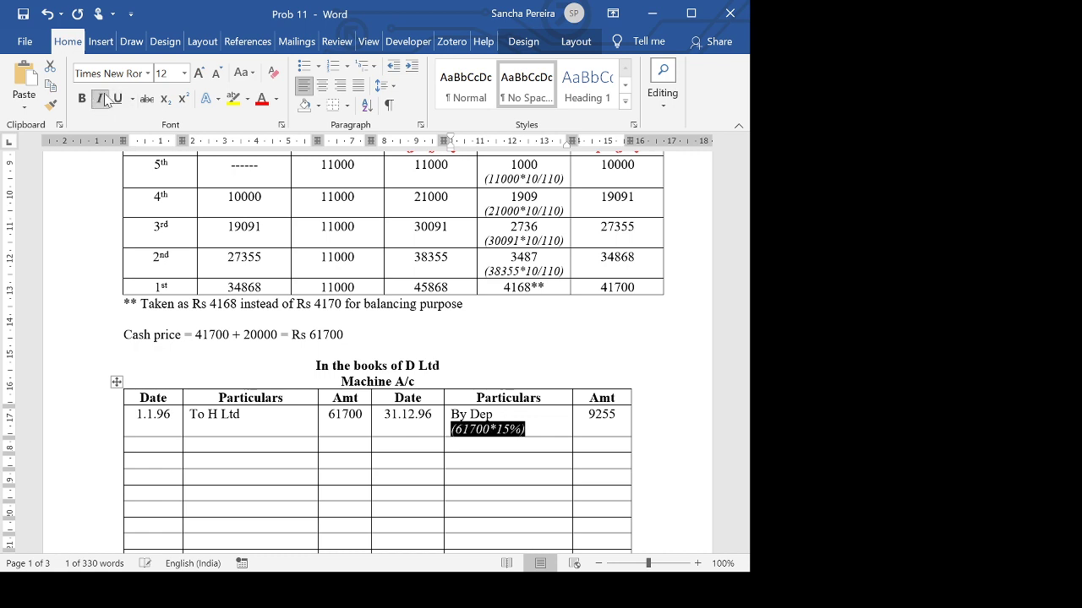
left_click(218, 74)
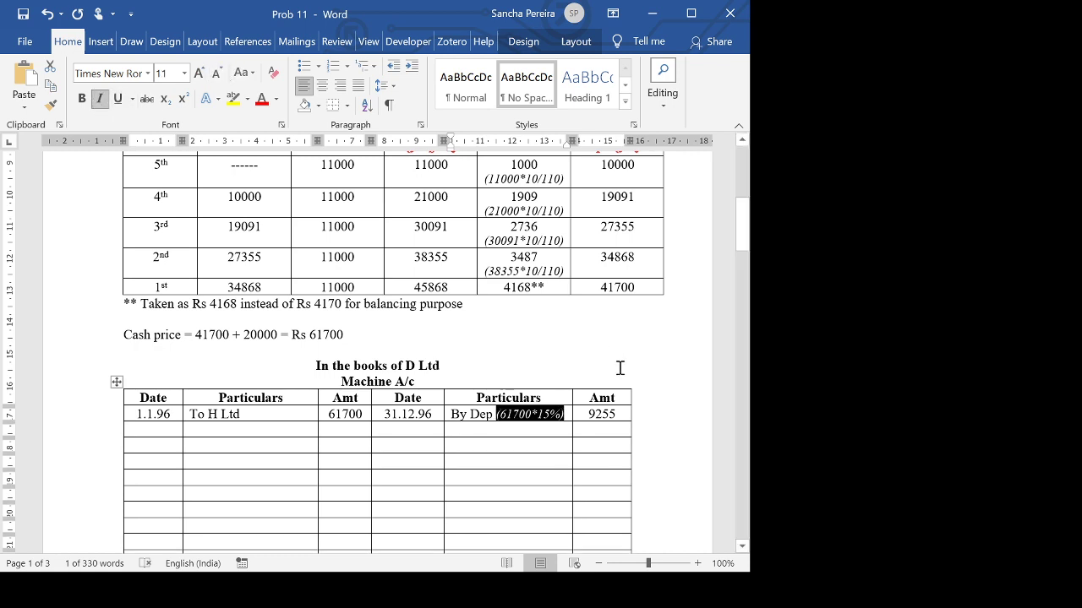
left_click(526, 431)
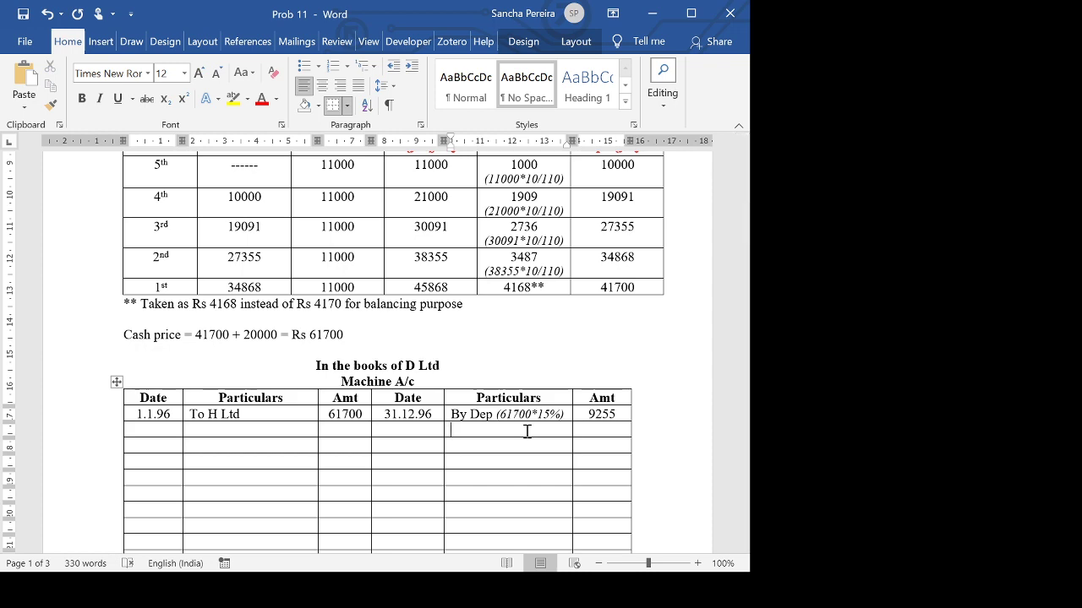
Enter date 31.12.96 and particulars "To Machine" in the first debit row of the Depreciation A/c table.
scroll(527, 431, "down", 4)
scroll(377, 346, "down", 12)
scroll(246, 386, "down", 4)
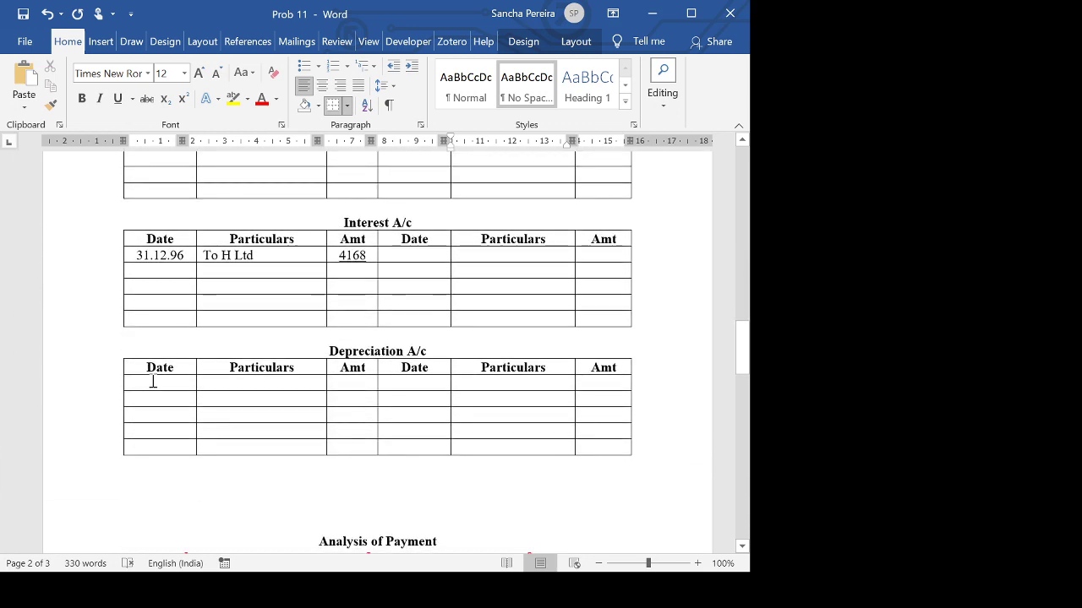
left_click(153, 382)
type("31.1.2")
key("BackSpace")
key("BackSpace")
type("2.96")
key("Tab")
type("To a")
key("BackSpace")
type("N")
key("BackSpace")
type("MAchine")
key("Tab")
Enter 9255 as the amount of the "To Machine" entry in the Depreciation A/c table.
scroll(377, 338, "up", 15)
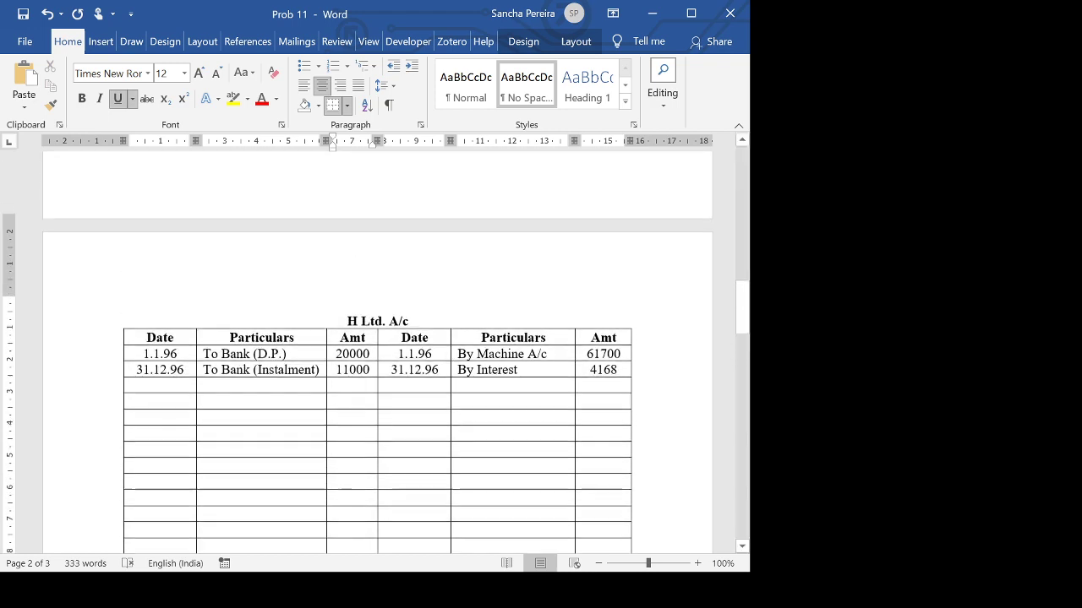
scroll(377, 338, "down", 1)
scroll(377, 338, "down", 14)
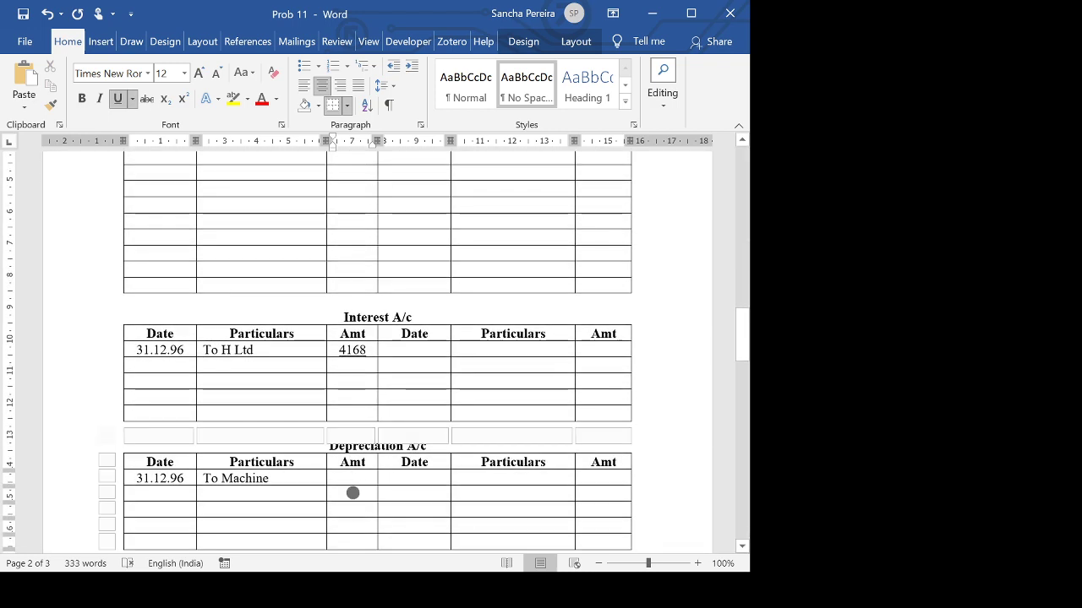
type("9255")
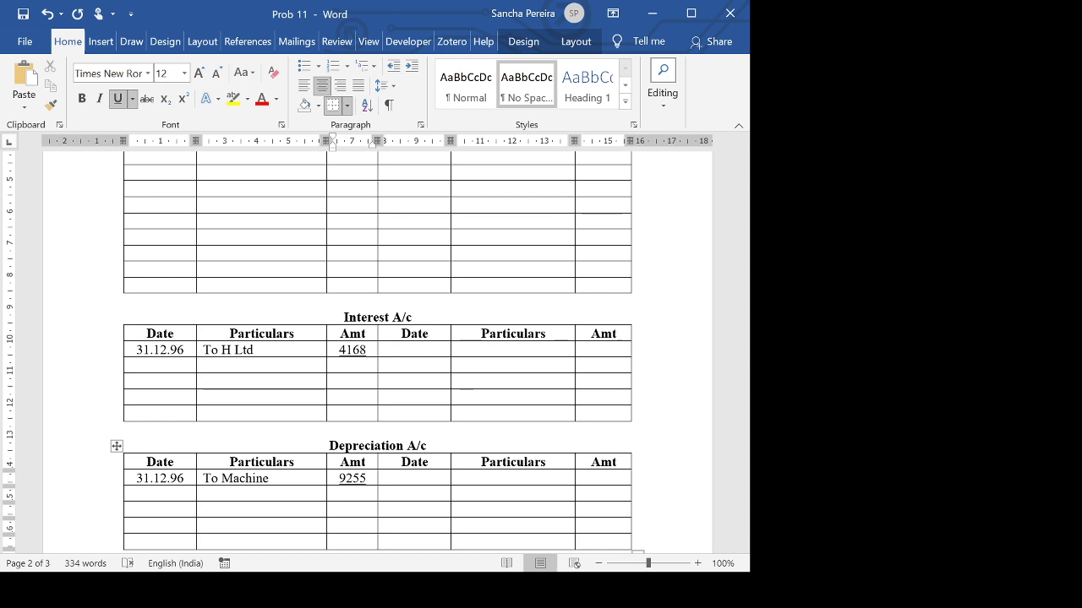
Fill the first credit row of the Depreciation A/c table with date 31.12.96, particulars "By P & L A/c" and amount 9255.
left_click(401, 481)
type("31.12")
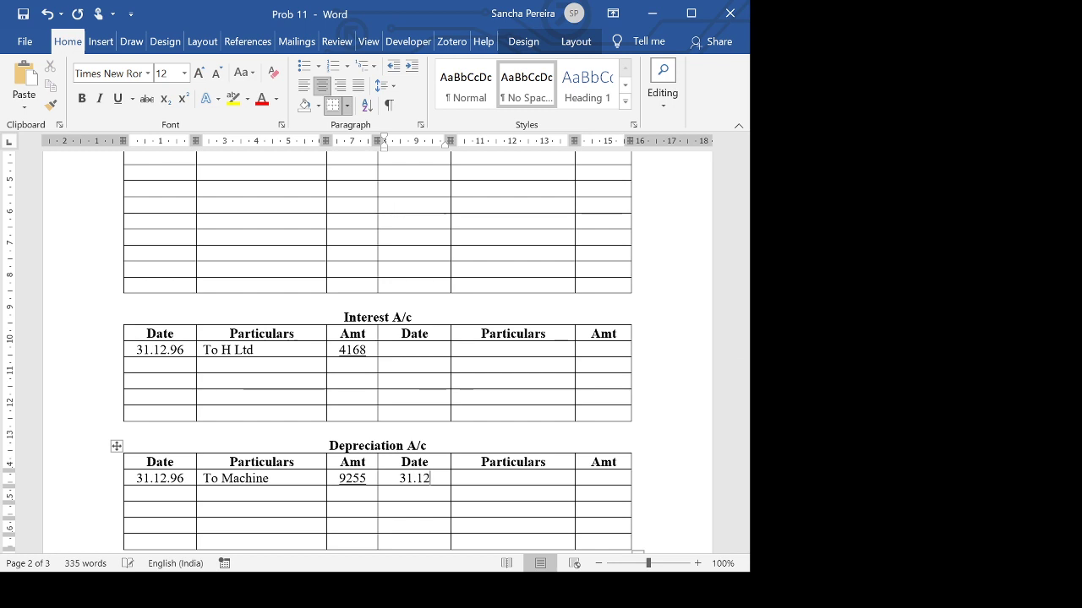
type(".96")
key("Tab")
type("By ")
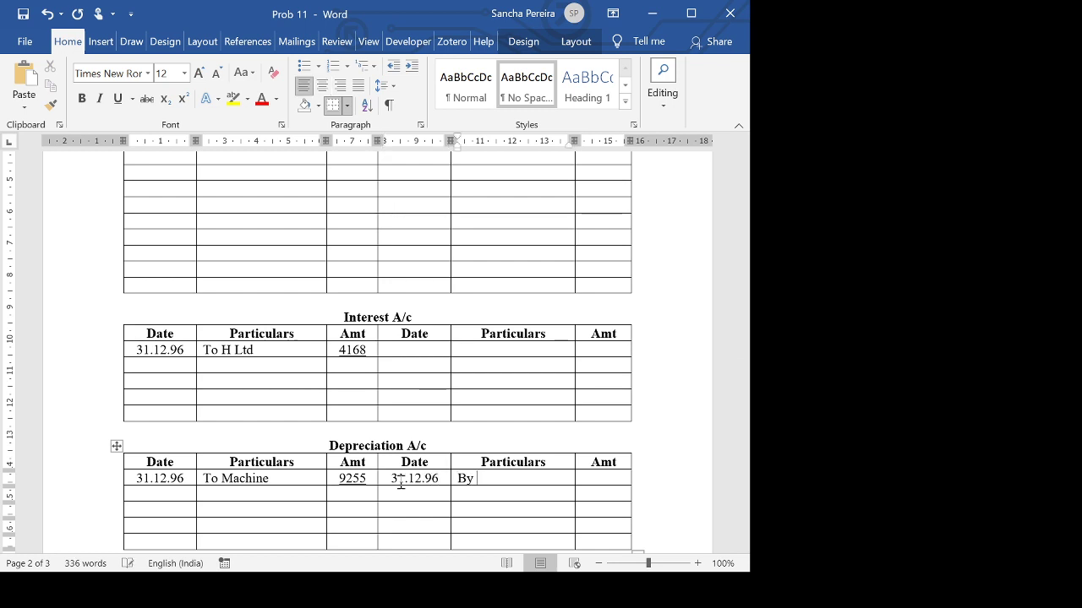
type("P & L A/c")
key("Tab")
type("9255")
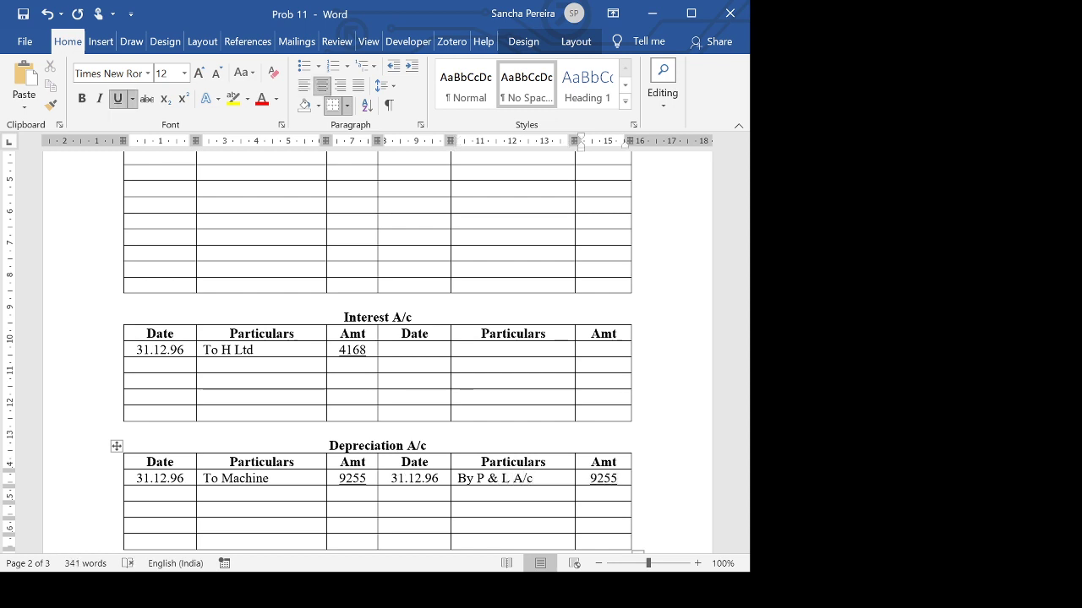
Copy the "By P & L A/c" credit entry of the Depreciation A/c into the first credit row of the Interest A/c table.
left_click(404, 350)
left_click_drag(394, 481, 602, 483)
key("ctrl+c")
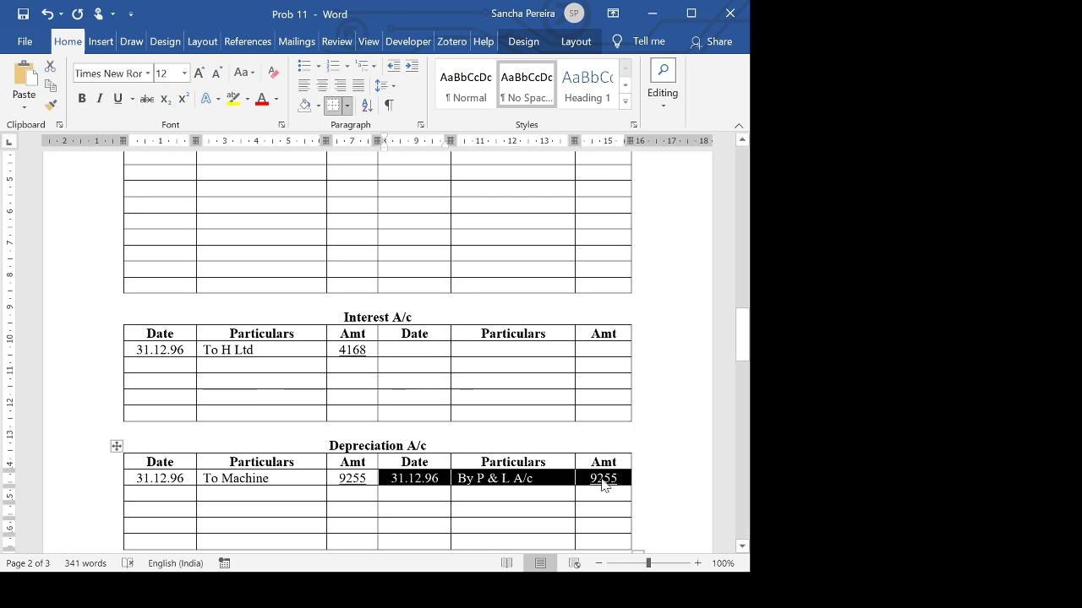
left_click(429, 355)
key("ctrl+v")
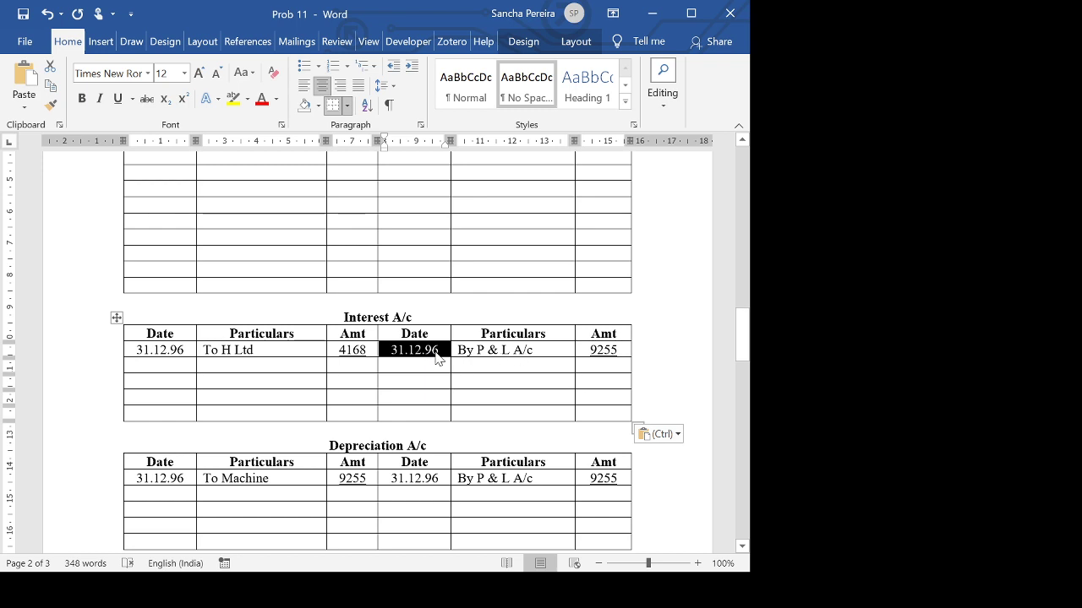
Set the amount of the "By P & L A/c" entry in the Interest A/c table to 4168.
left_click(618, 349)
key("BackSpace")
key("BackSpace")
key("BackSpace")
key("BackSpace")
type("4168")
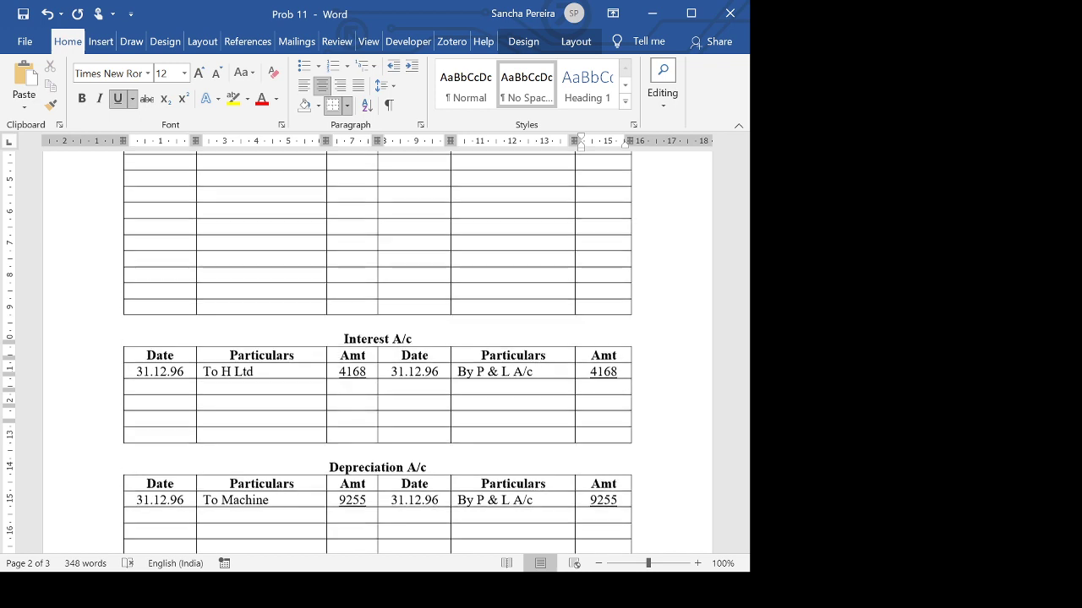
Enter the total 65868 in bold in both amount columns of the fourth entry row of the H Ltd. A/c table.
scroll(377, 355, "up", 4)
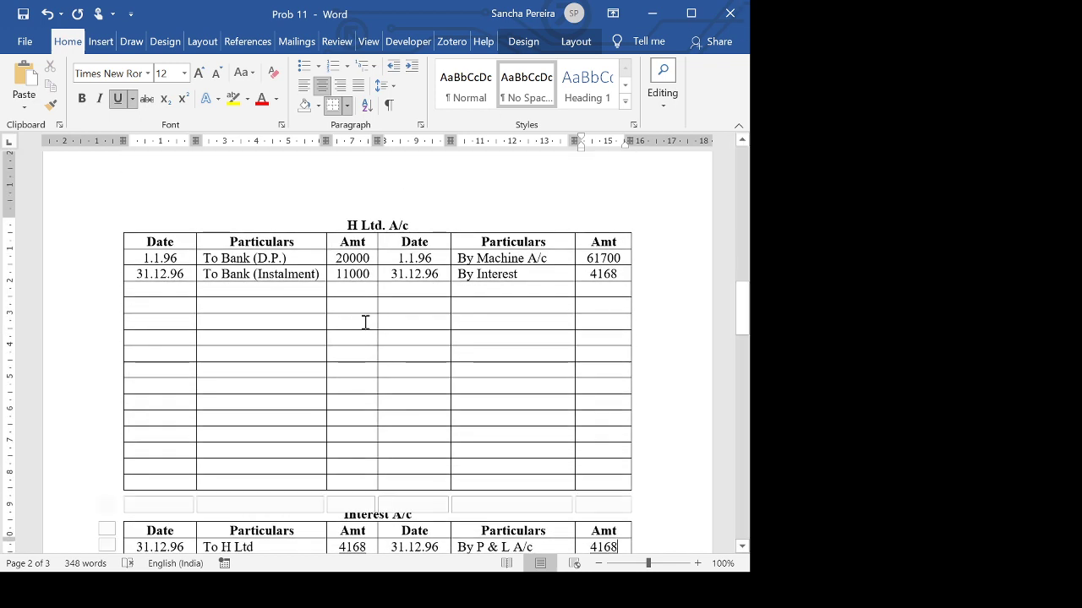
left_click(602, 306)
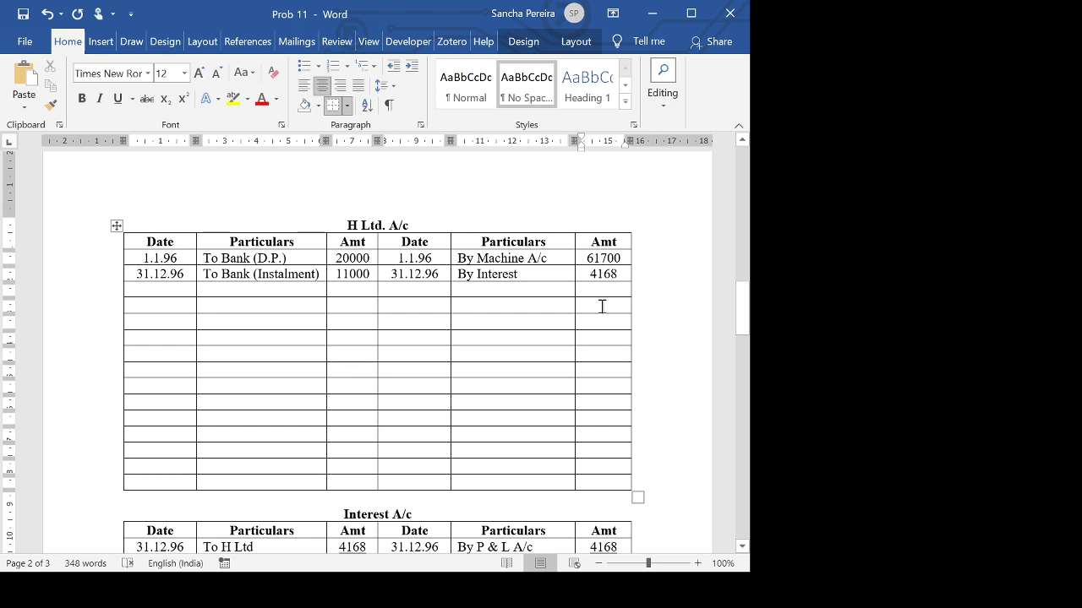
type("65868")
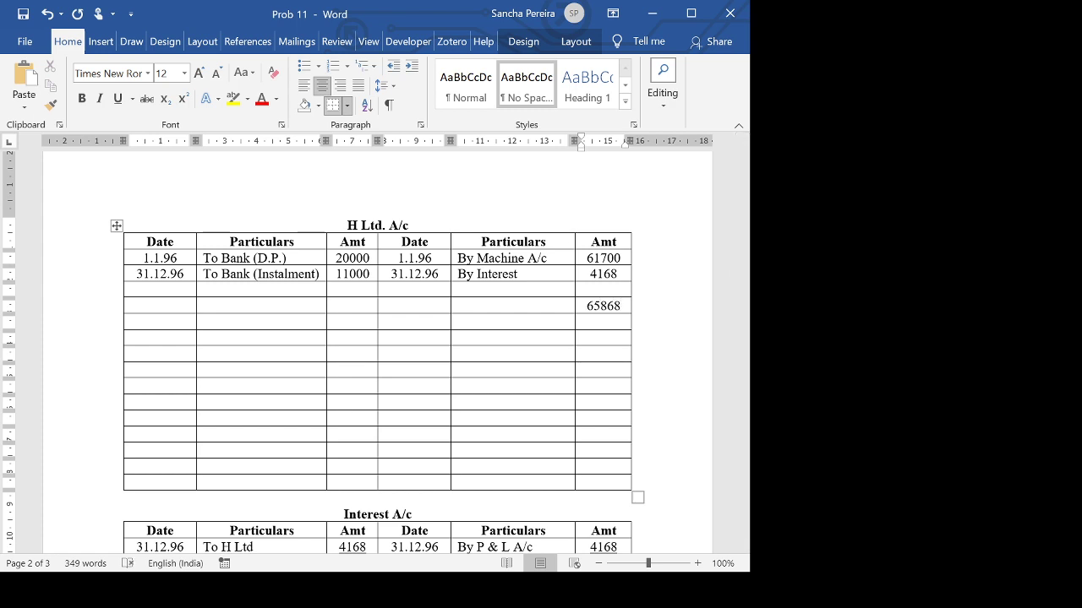
left_click_drag(345, 307, 603, 306)
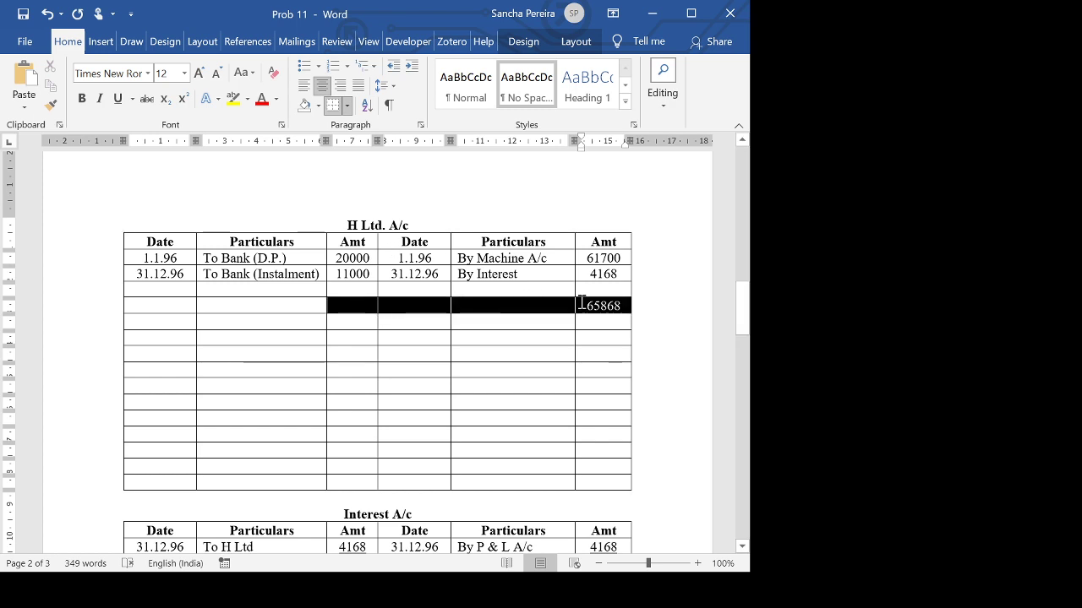
left_click(83, 100)
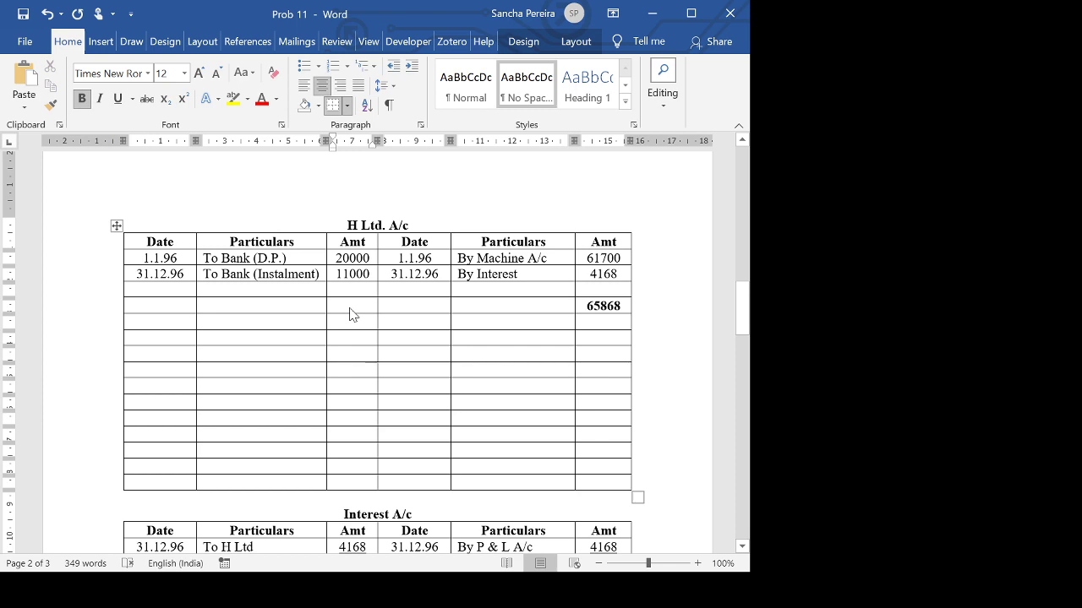
type("65868")
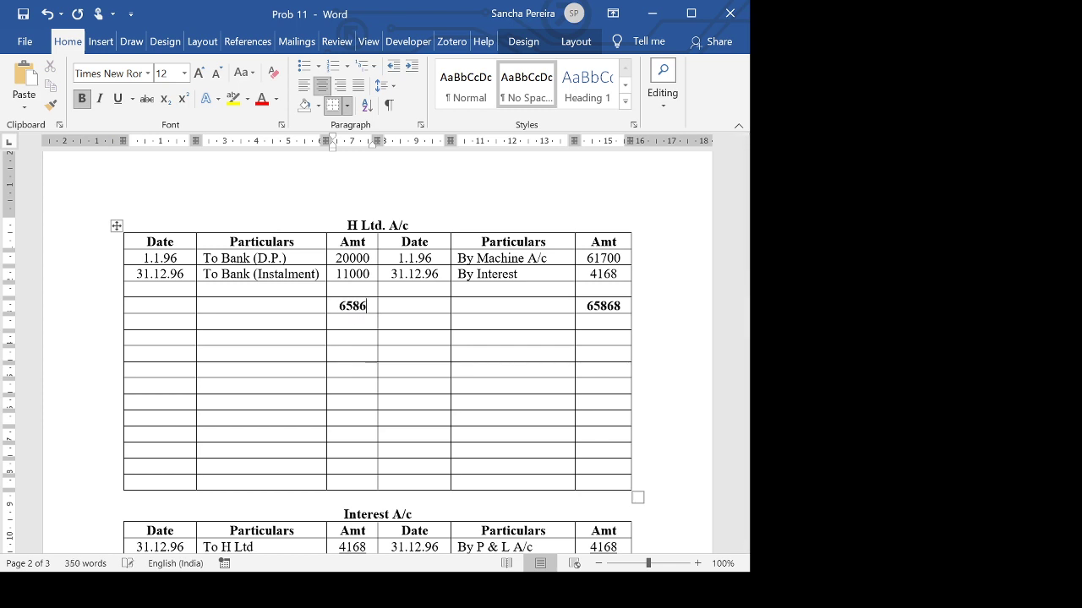
Enter date 31.12.96 and left-aligned particulars "To Bal c/d" in the debit row above the total of the H Ltd. A/c.
left_click(141, 288)
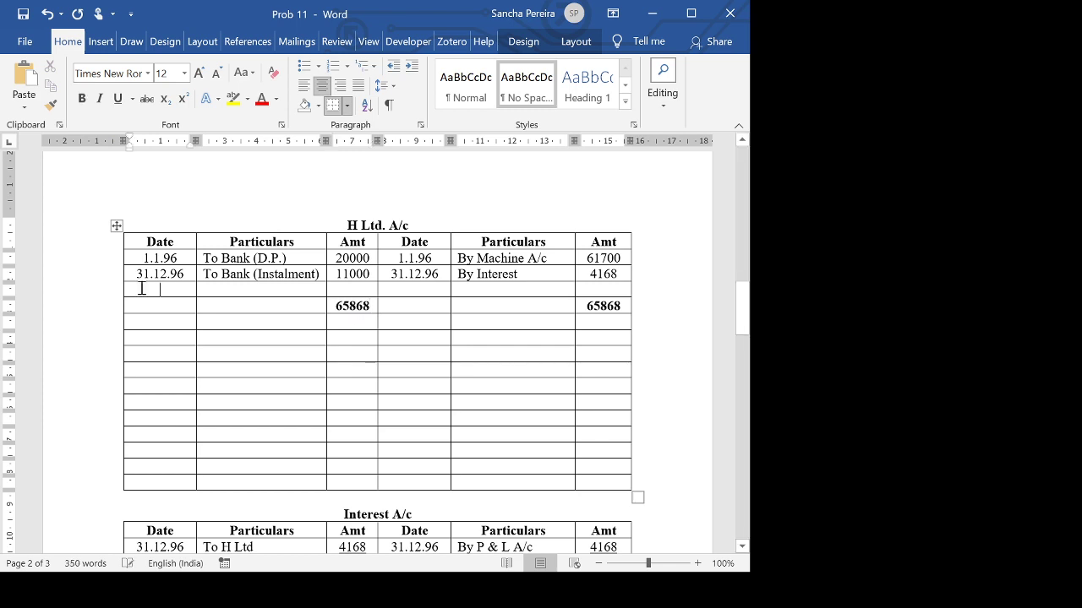
type("31.1.2")
key("BackSpace")
key("BackSpace")
type("2.96")
left_click(262, 289)
key("ctrl+l")
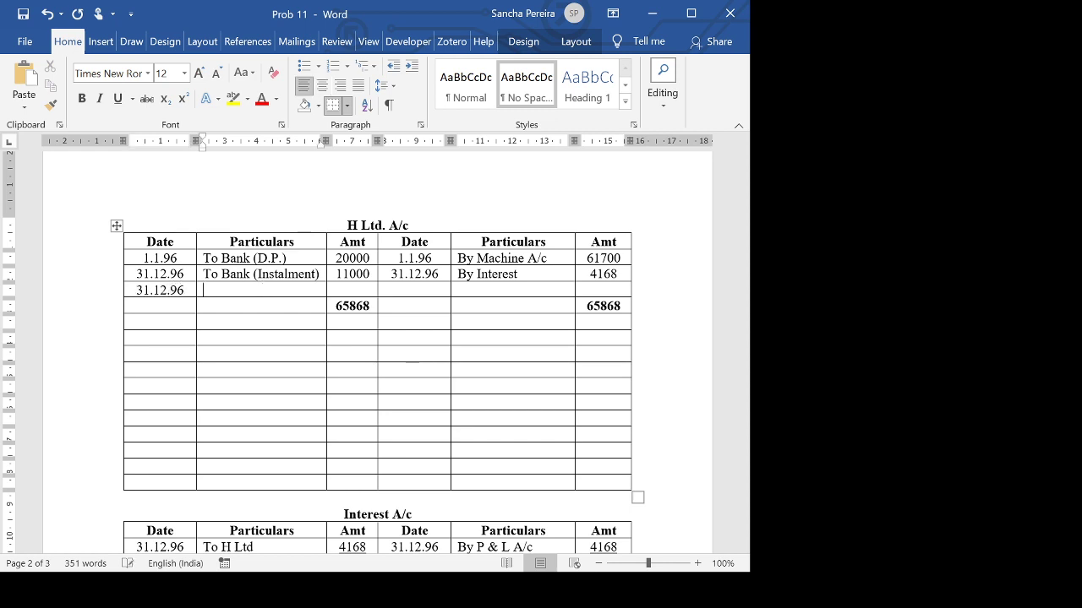
type("to Bal c/d")
key("Tab")
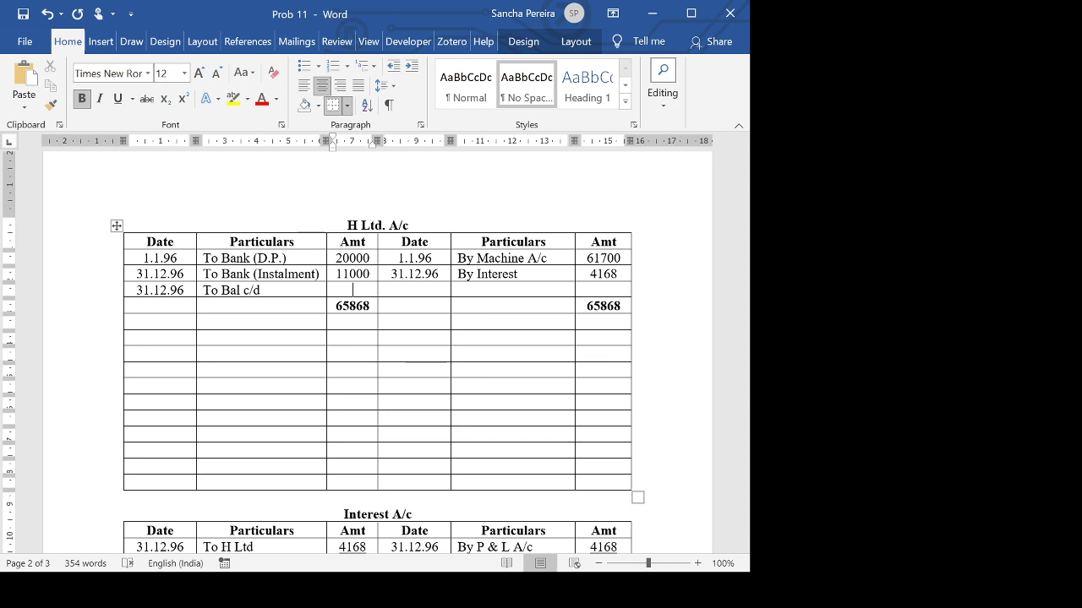
Enter 34868 as the "To Bal c/d" amount in the H Ltd. A/c and remove its bold formatting.
type("34868")
left_click_drag(337, 289, 372, 290)
left_click(82, 99)
Enter the opening balance below the credit total of the H Ltd. A/c: date 1.1.97, "By Bal b/d", amount 34868.
scroll(428, 319, "up", 5)
scroll(415, 266, "down", 6)
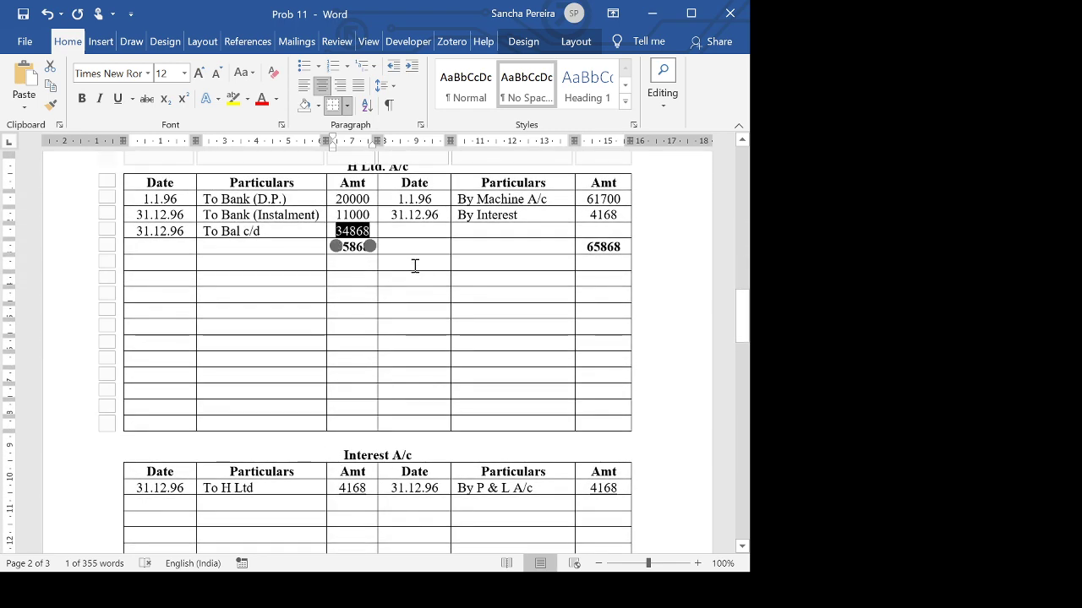
left_click(415, 266)
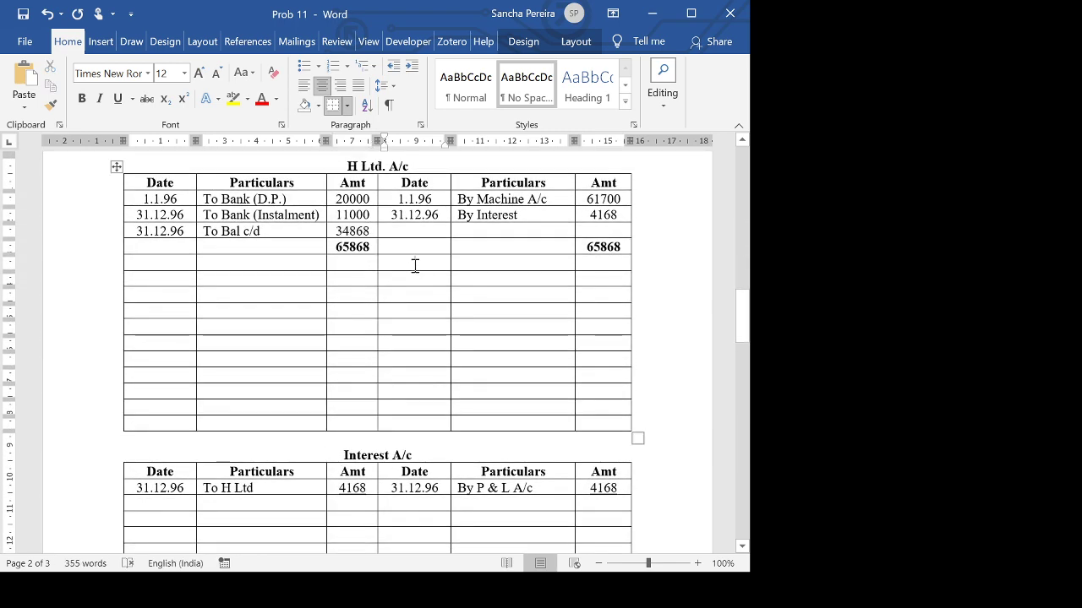
type("1.1.")
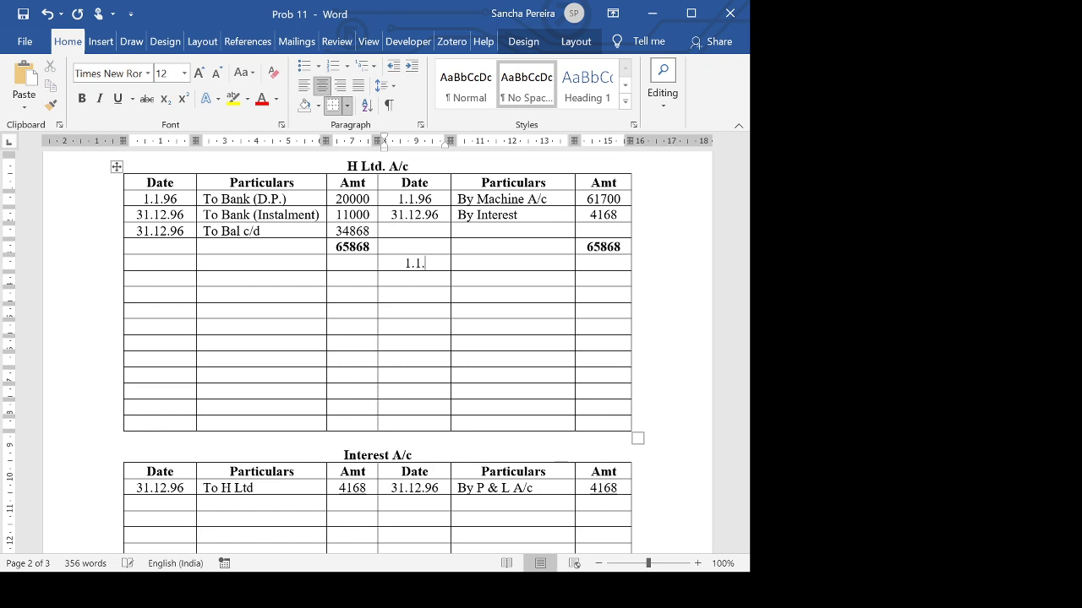
type("97")
left_click(458, 263)
type("By Bal ")
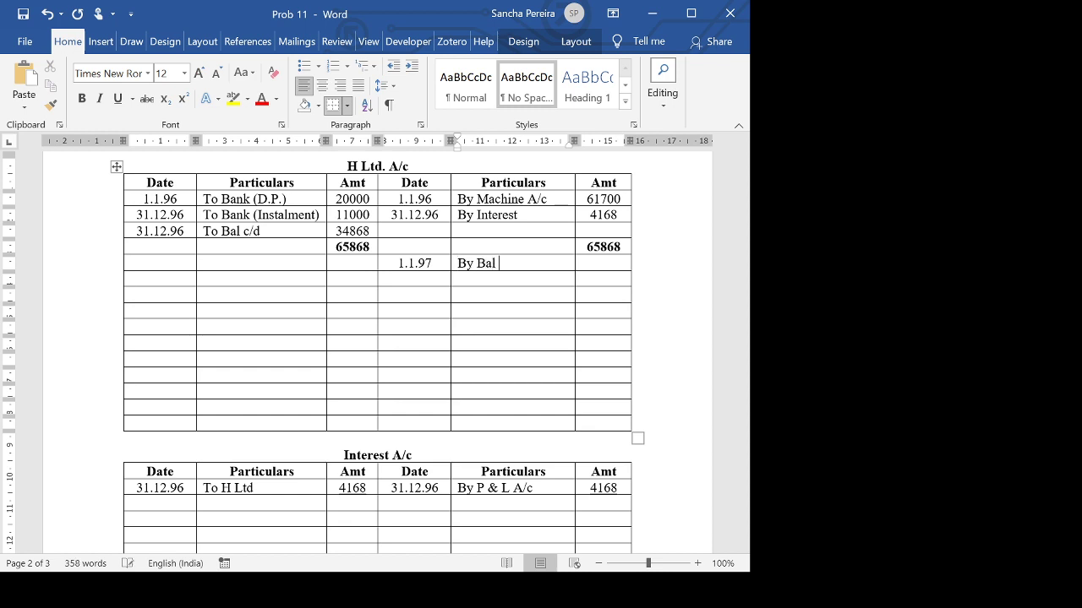
type("b/d")
left_click(594, 263)
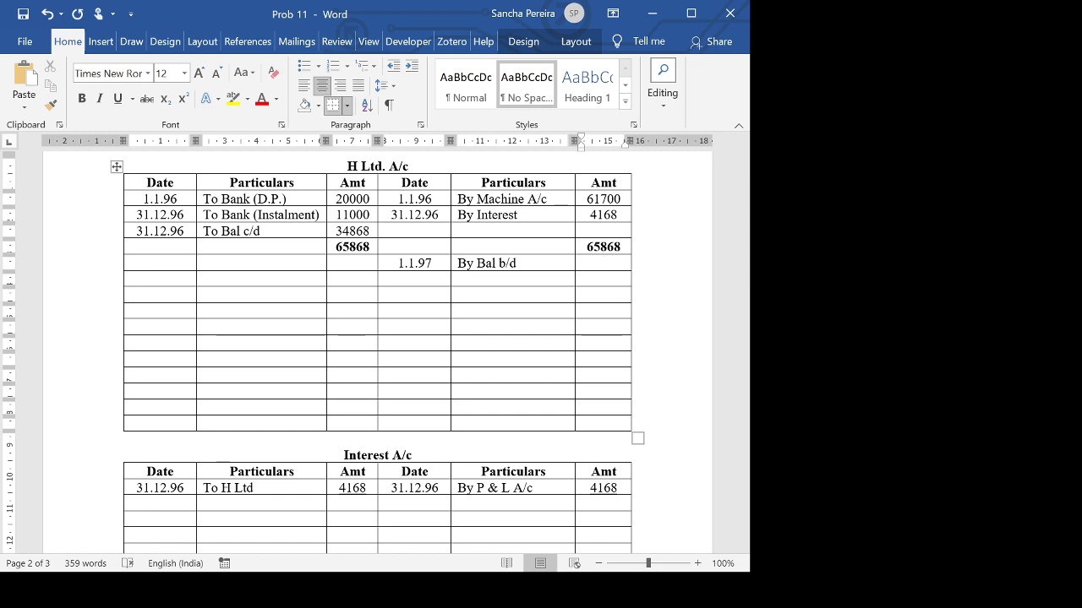
type("34868")
Fill the second credit row of the Machine A/c table with date 31.12.96, "By Bal c/d" and amount 52445.
scroll(377, 338, "up", 8)
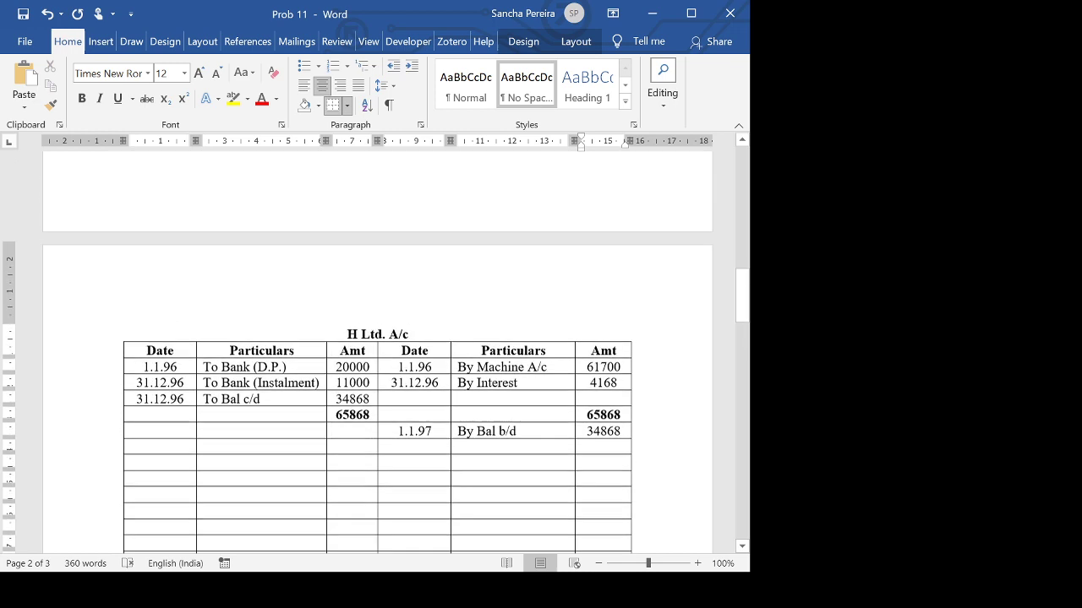
scroll(377, 338, "up", 3)
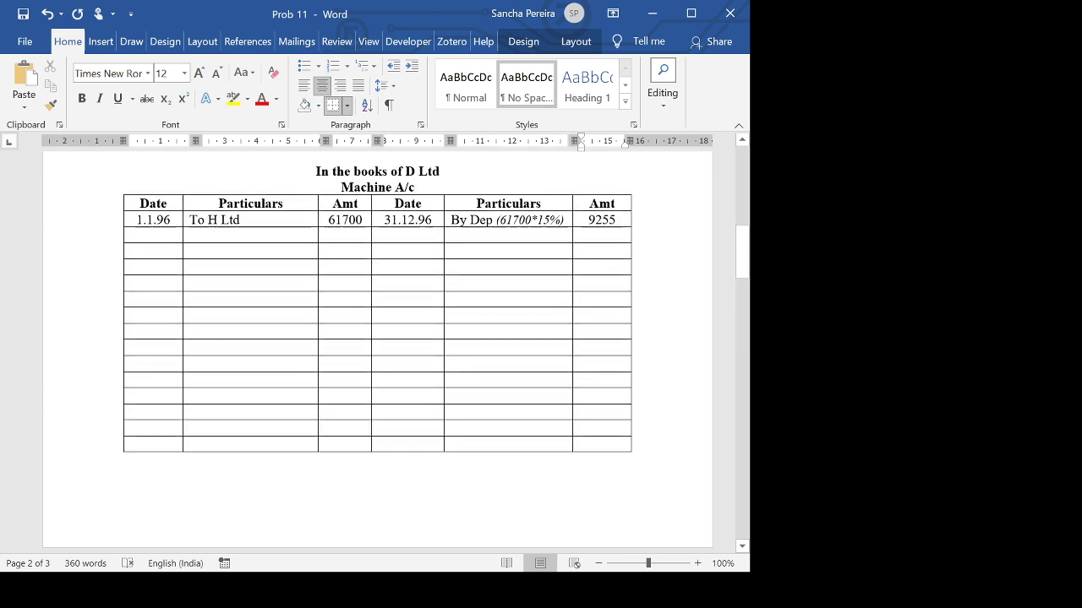
left_click(402, 237)
type("31")
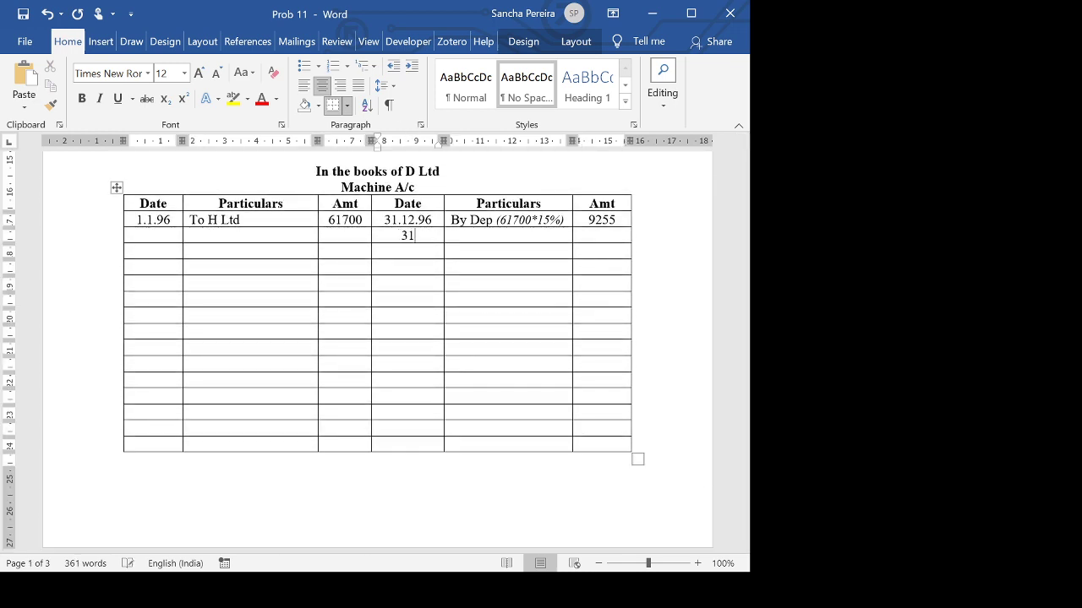
type(".12.96")
key("Tab")
type("By ")
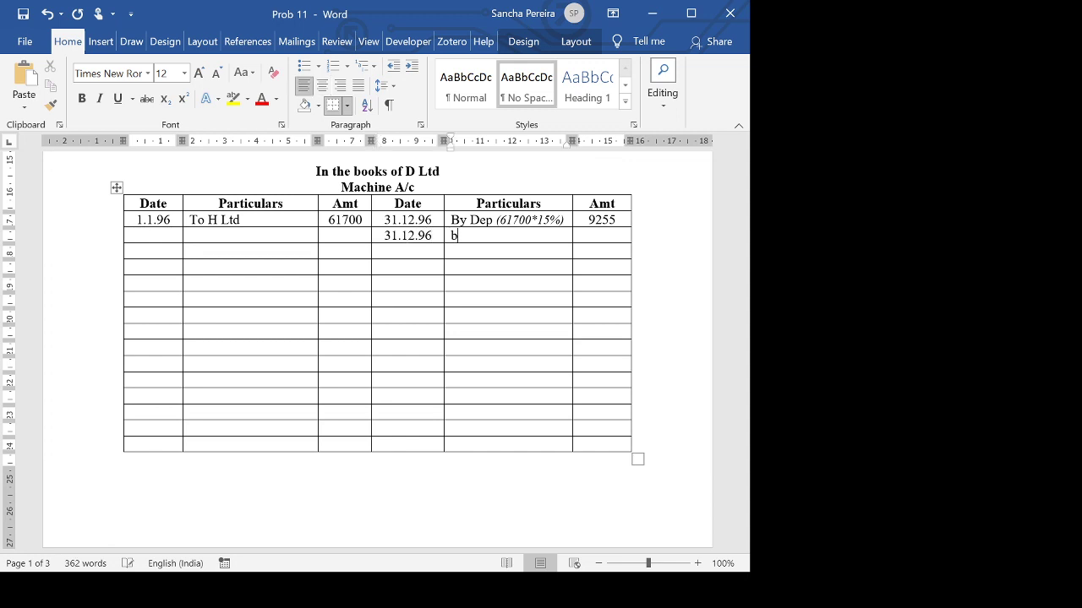
type("Bal c/d")
key("Tab")
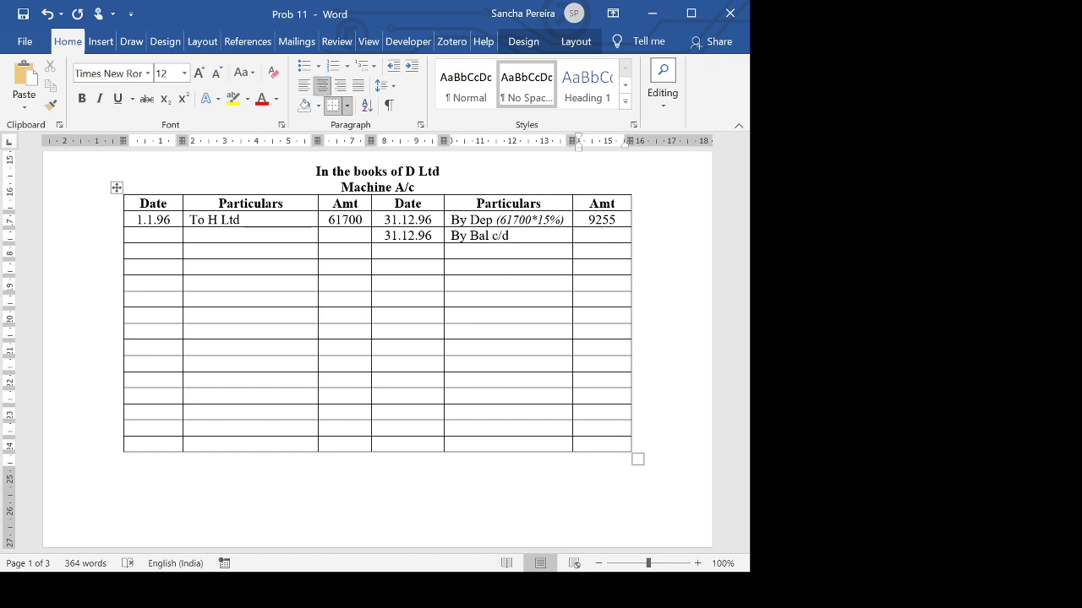
type("52445")
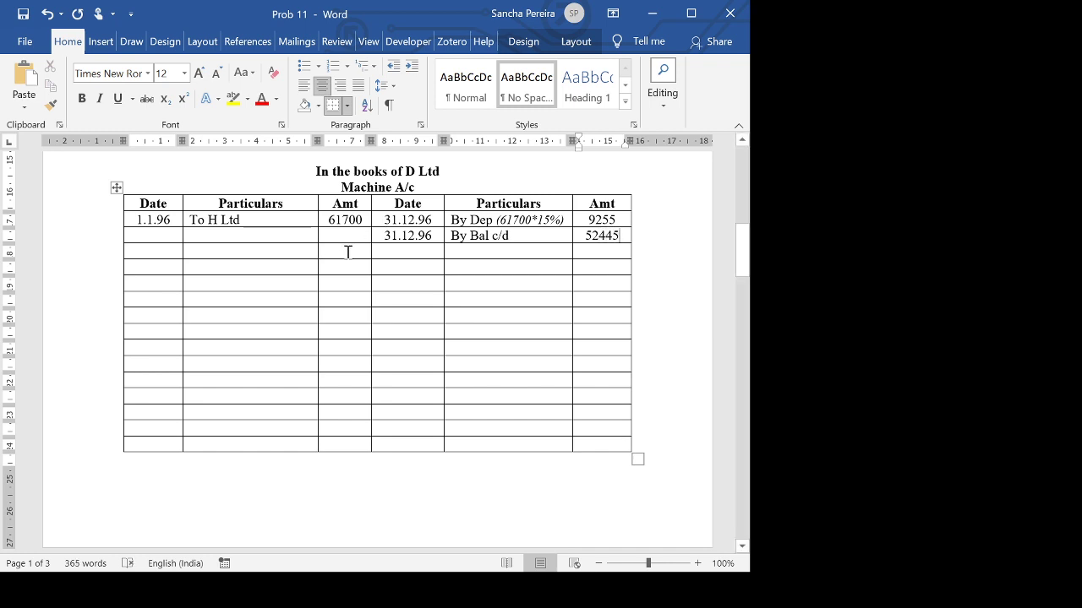
Enter the total 61700 in both amount columns of the row below "By Bal c/d" in the Machine A/c table.
left_click(347, 251)
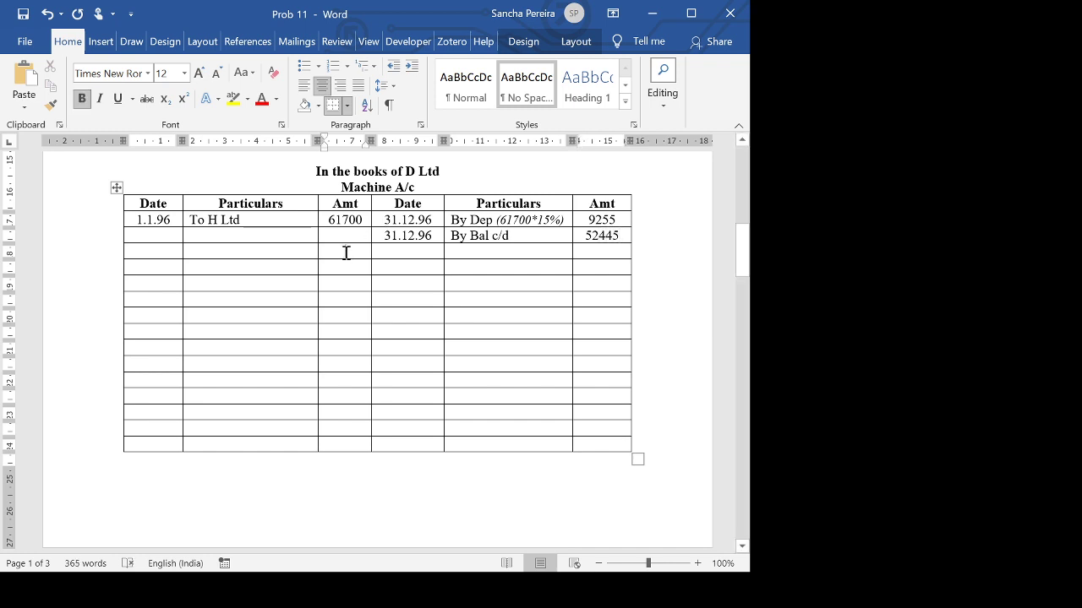
type("61700")
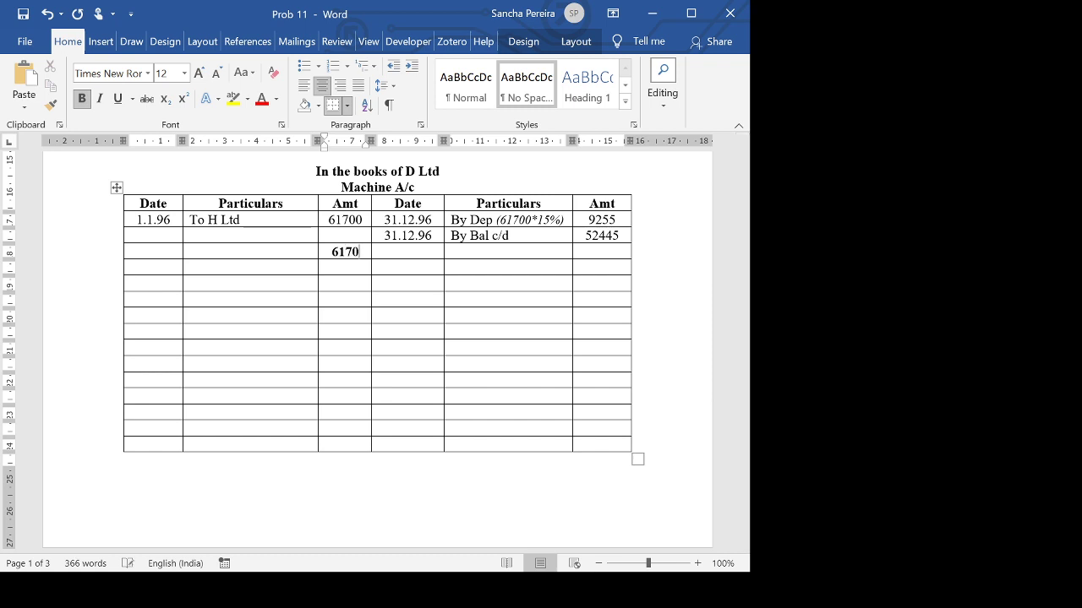
left_click(599, 251)
type("61700")
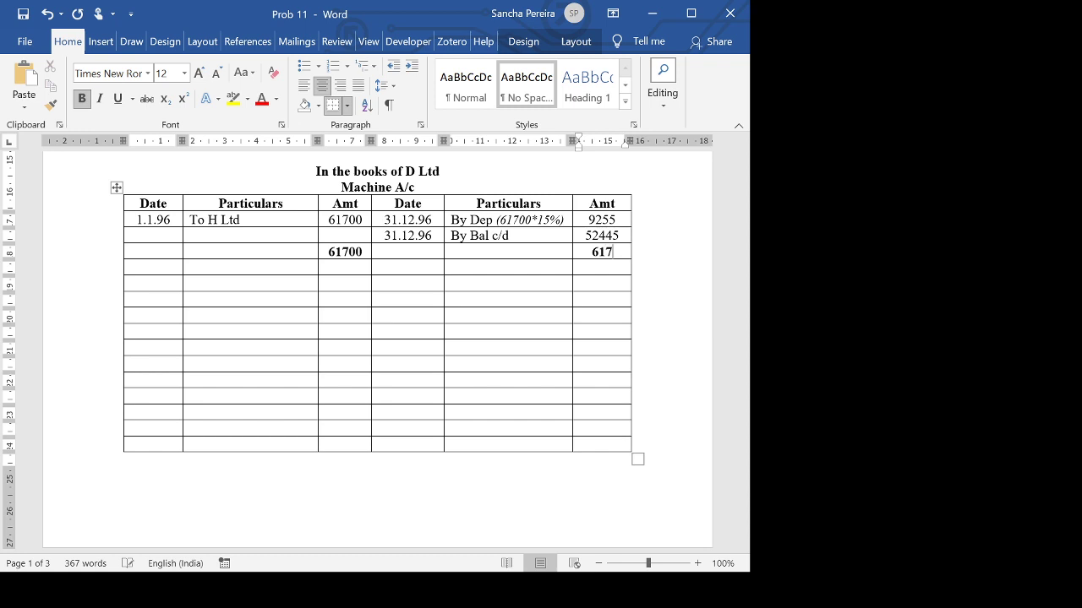
Enter the opening balance below the debit total of the Machine A/c: date 1.1.97, "To Bal b/d", amount 52445.
left_click(170, 266)
type("1.")
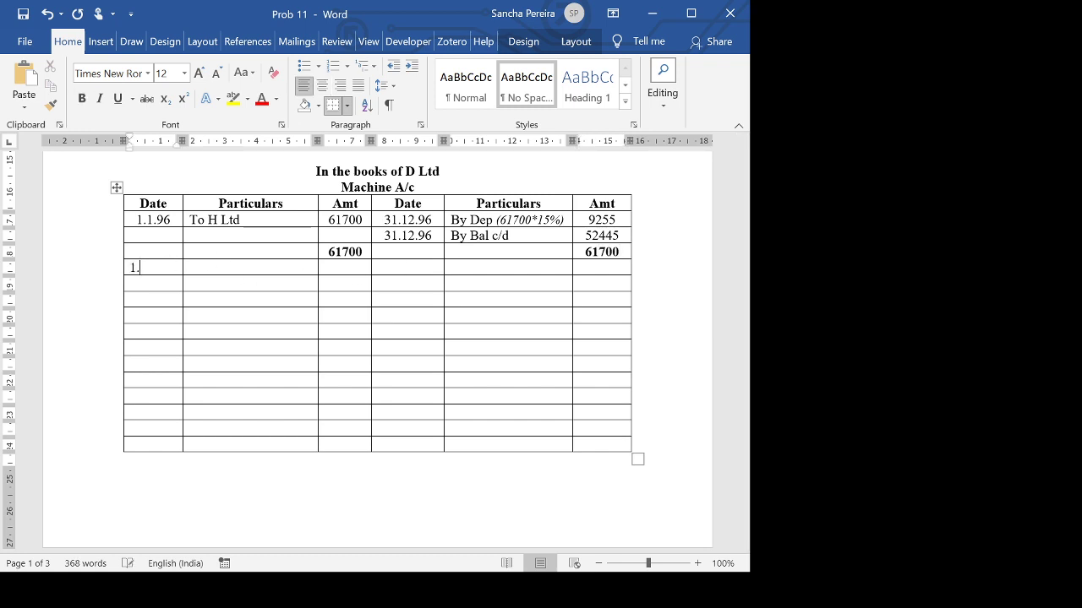
type("1.97")
left_click(346, 267)
left_click(190, 267)
type("To Bal b/d")
left_click(345, 267)
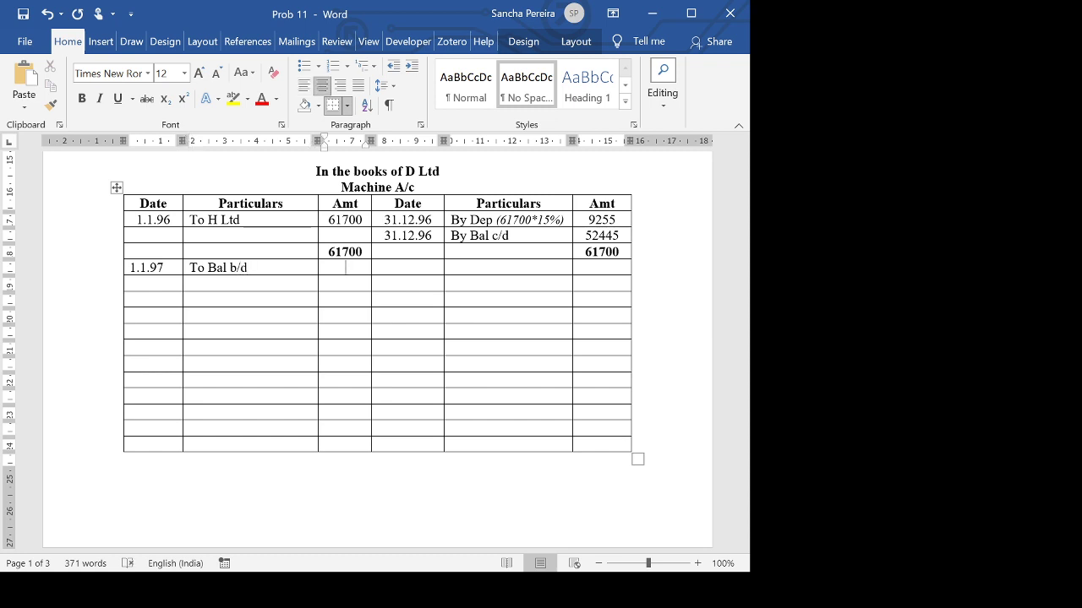
type("52445")
scroll(377, 355, "down", 10)
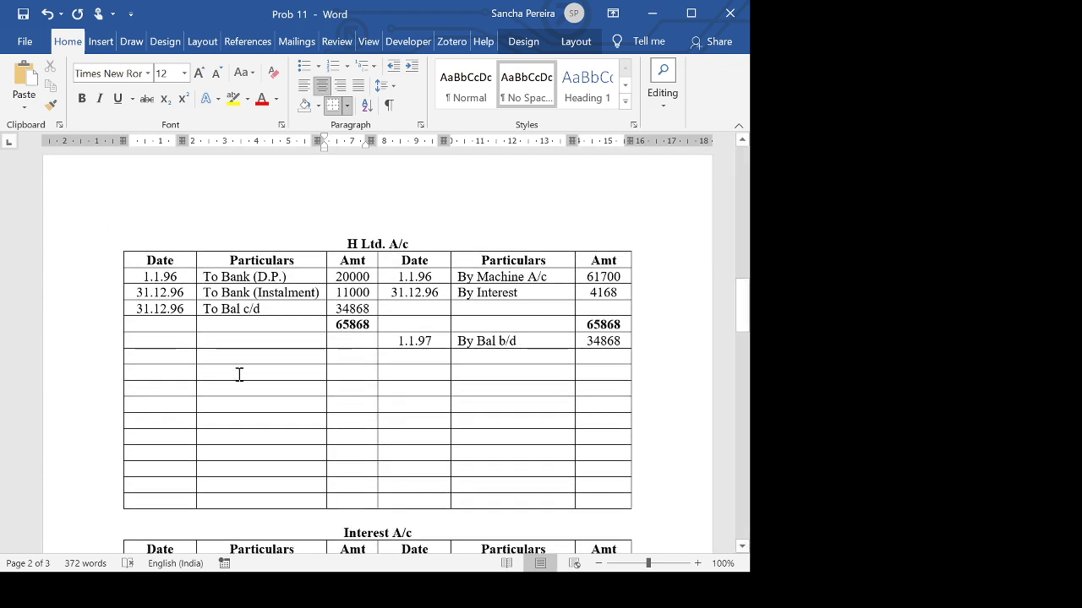
left_click(429, 359)
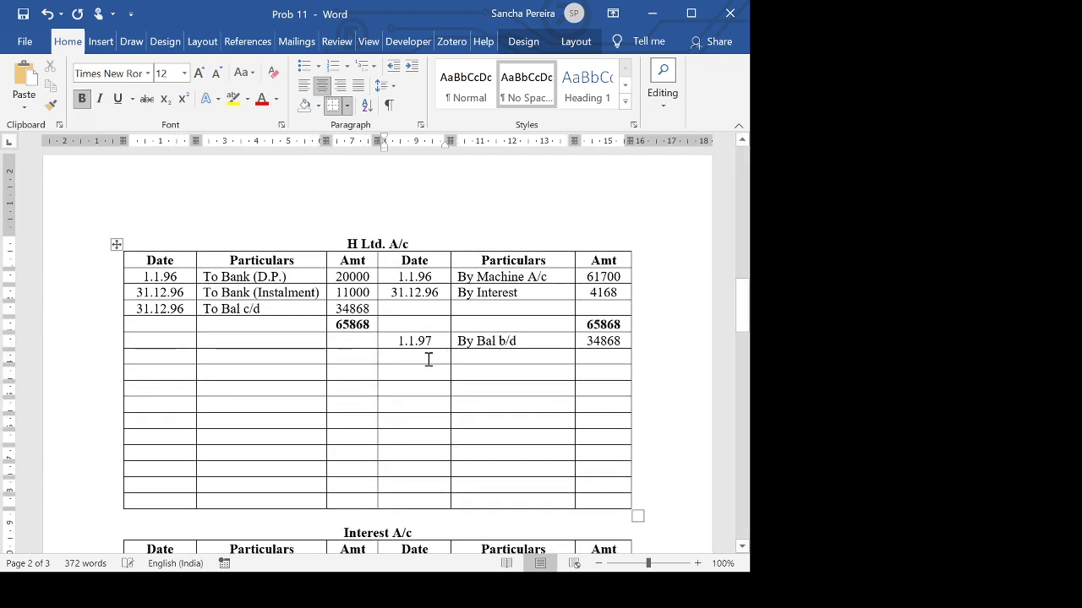
type("31.")
key("BackSpace")
key("BackSpace")
key("BackSpace")
Remove bold formatting from the empty row below the "By Bal b/d" entry in the H Ltd. A/c table.
left_click_drag(191, 358, 588, 357)
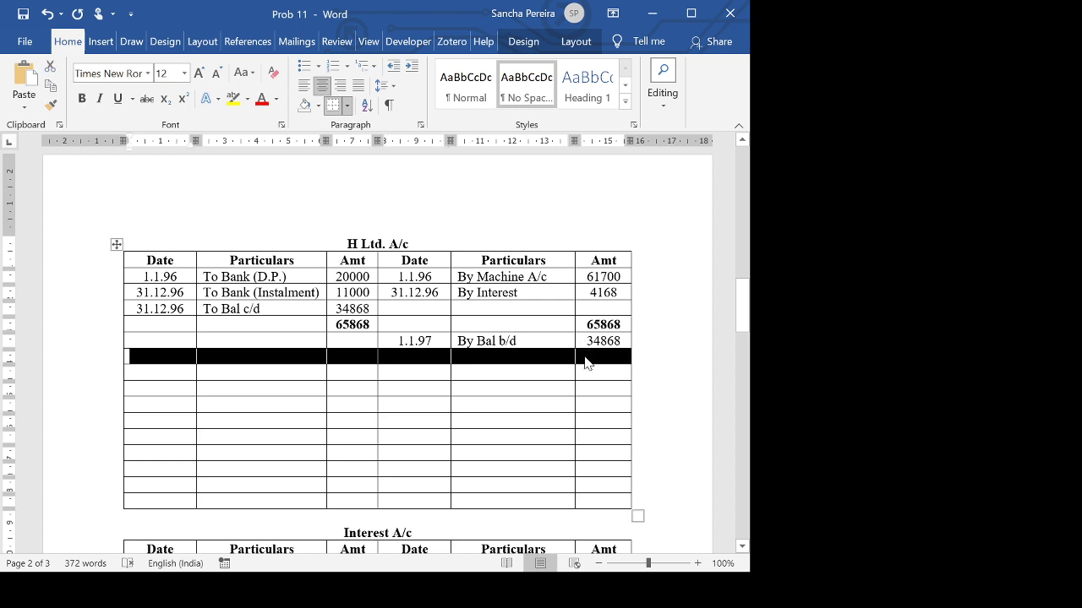
left_click(83, 100)
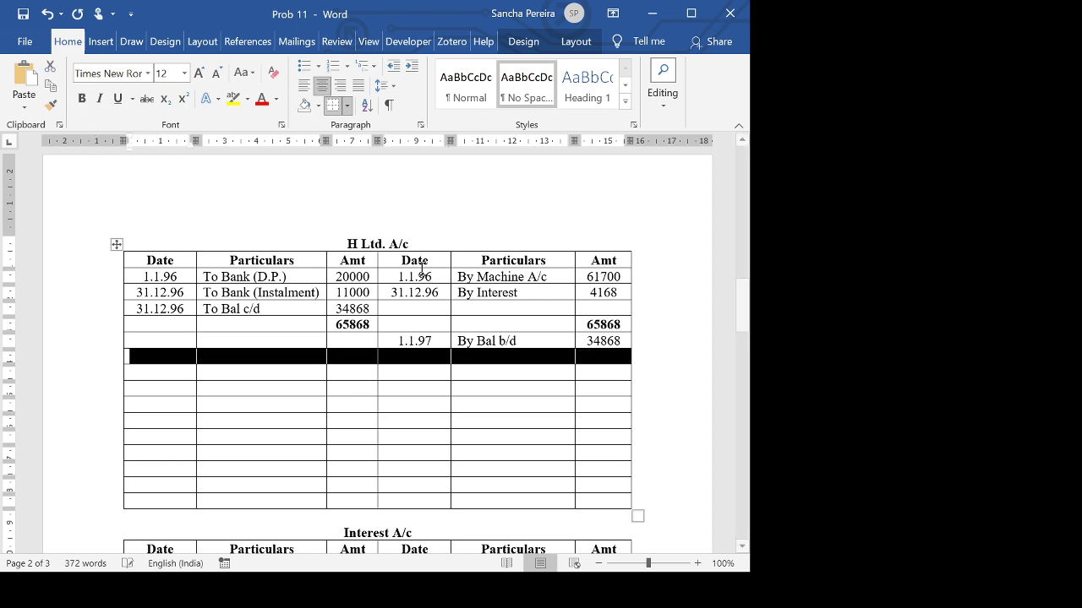
Copy the "By Interest" entry into the row below "By Bal b/d" in the H Ltd. A/c, dated 31.12.97, with left-aligned particulars.
left_click(407, 361)
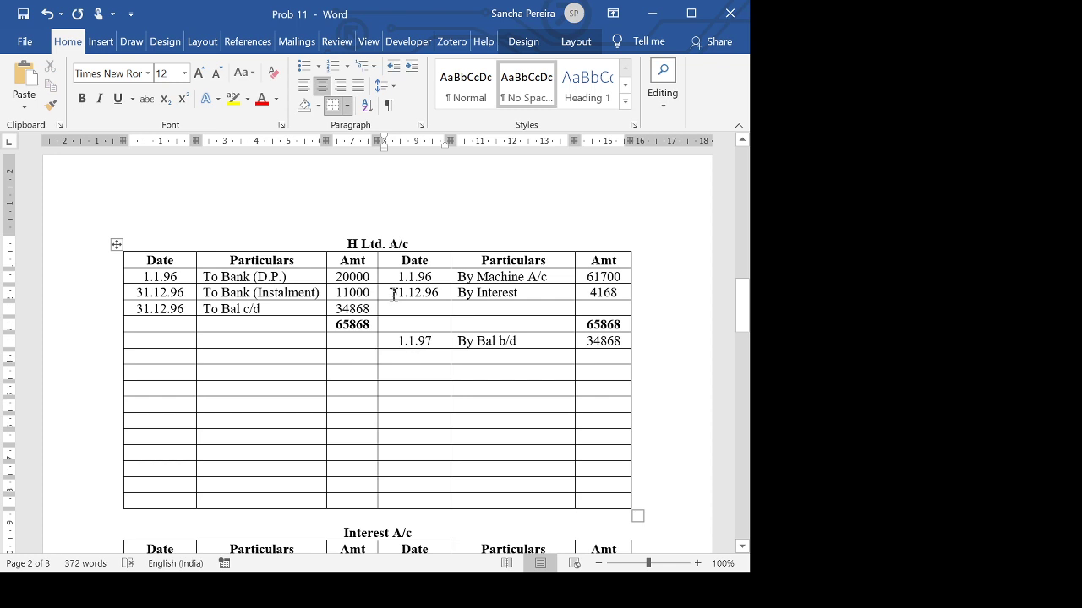
left_click_drag(393, 294, 608, 291)
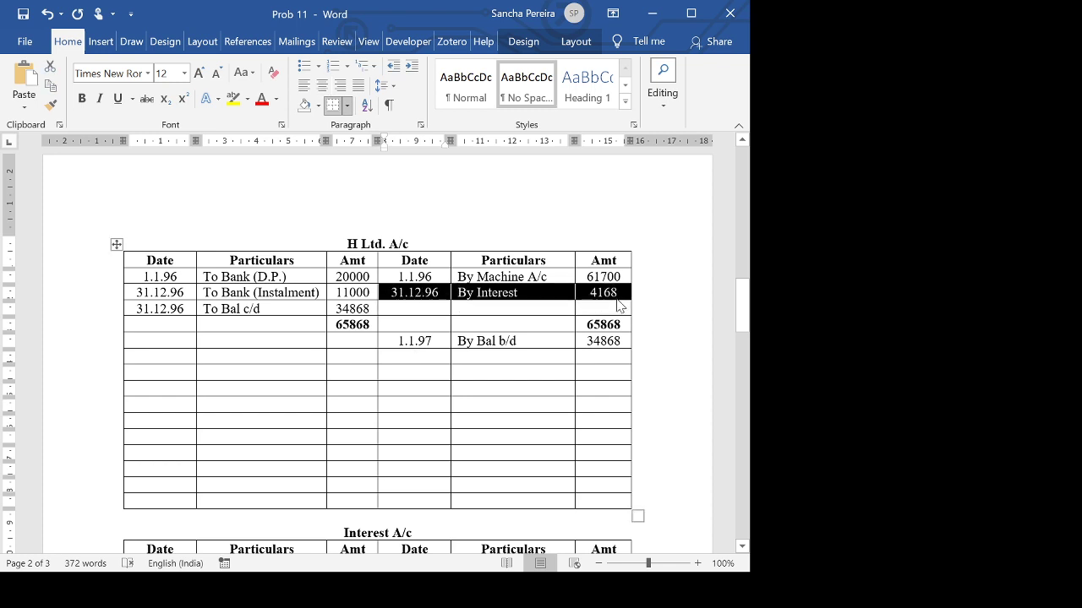
key("ctrl+c")
left_click(414, 358)
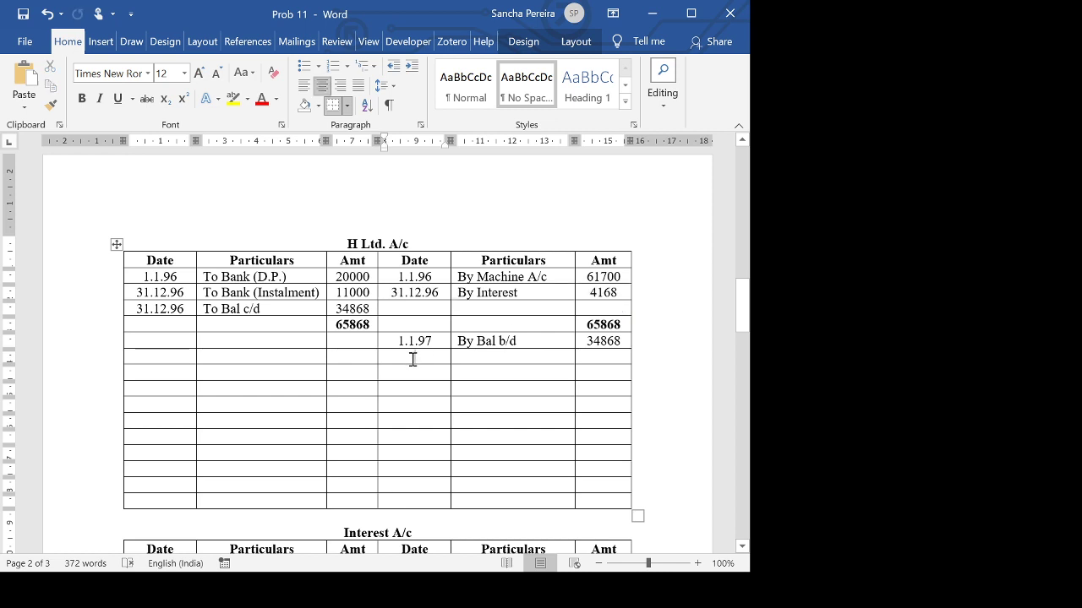
key("ctrl+v")
left_click(446, 363)
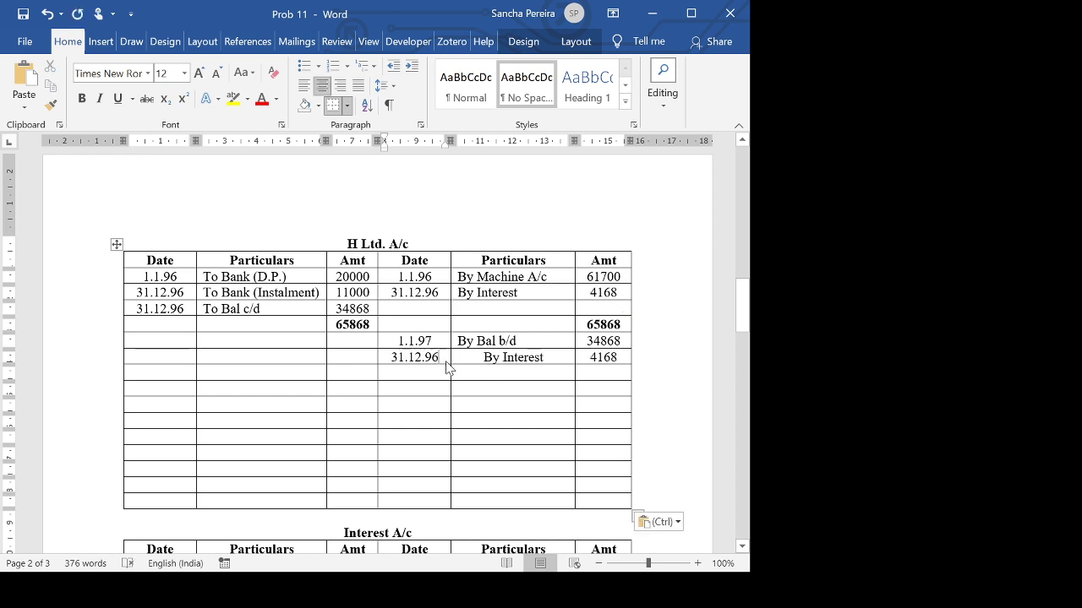
key("BackSpace")
type("7")
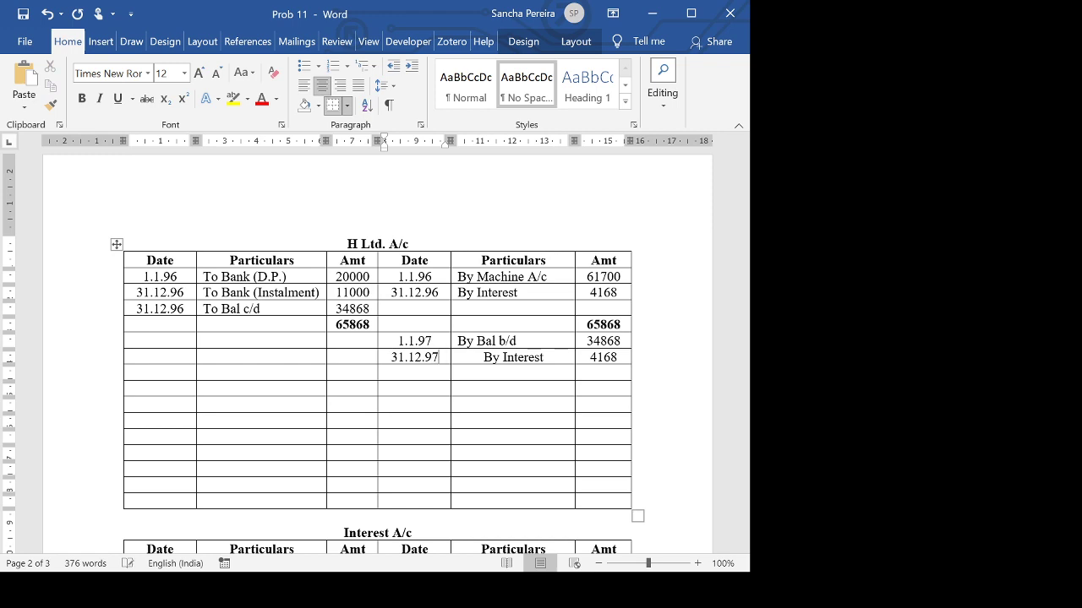
key("Tab")
key("ctrl+l")
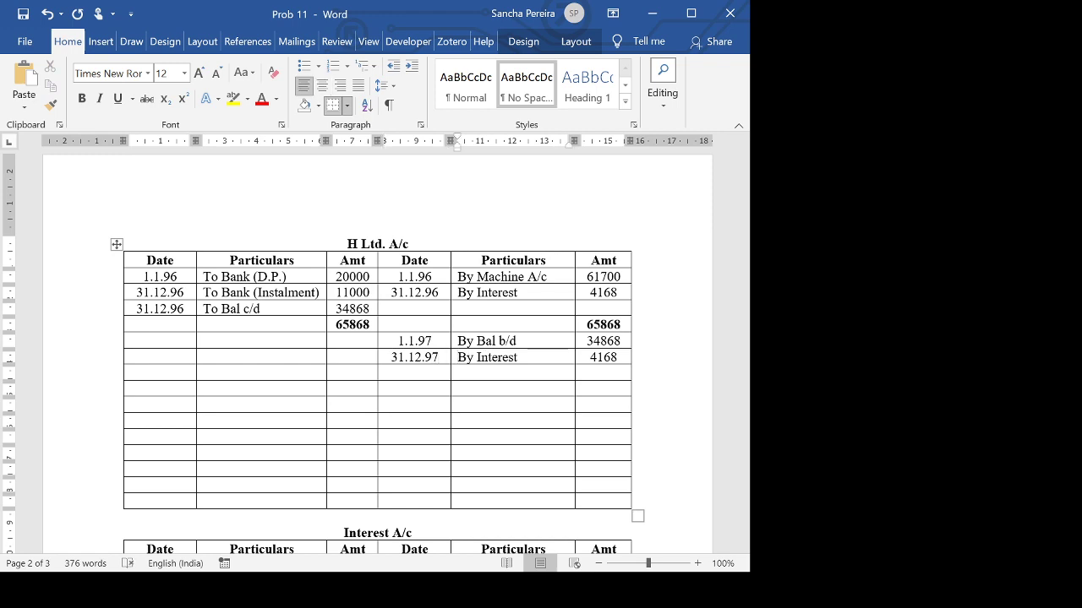
Look up the second instalment's interest and set the 31.12.97 "By Interest" amount in the H Ltd. A/c to 3487.
scroll(377, 338, "up", 5)
scroll(376, 338, "up", 10)
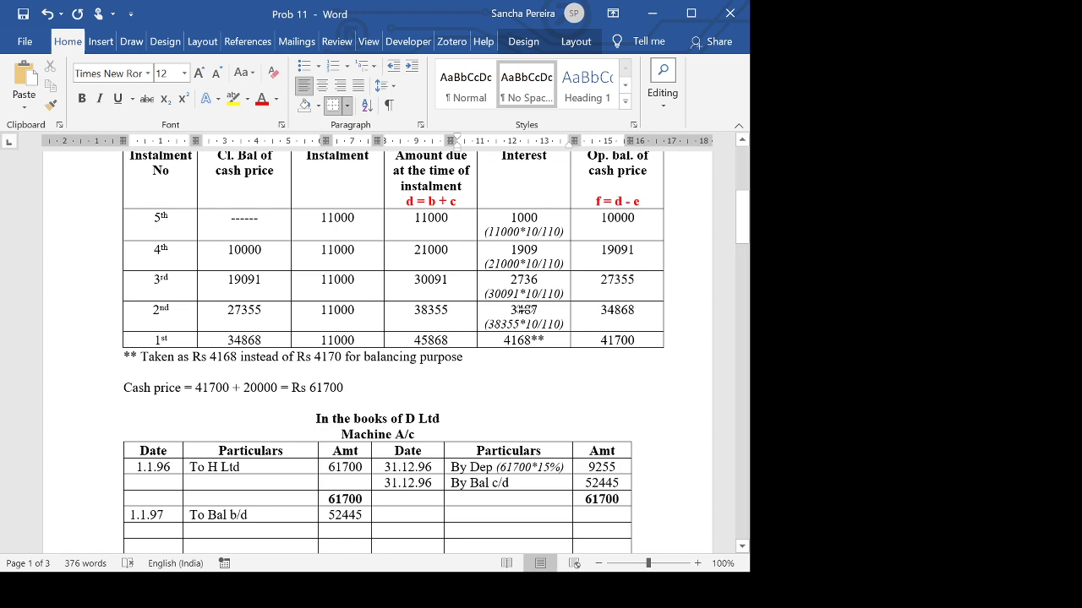
scroll(523, 314, "down", 11)
scroll(377, 352, "down", 2)
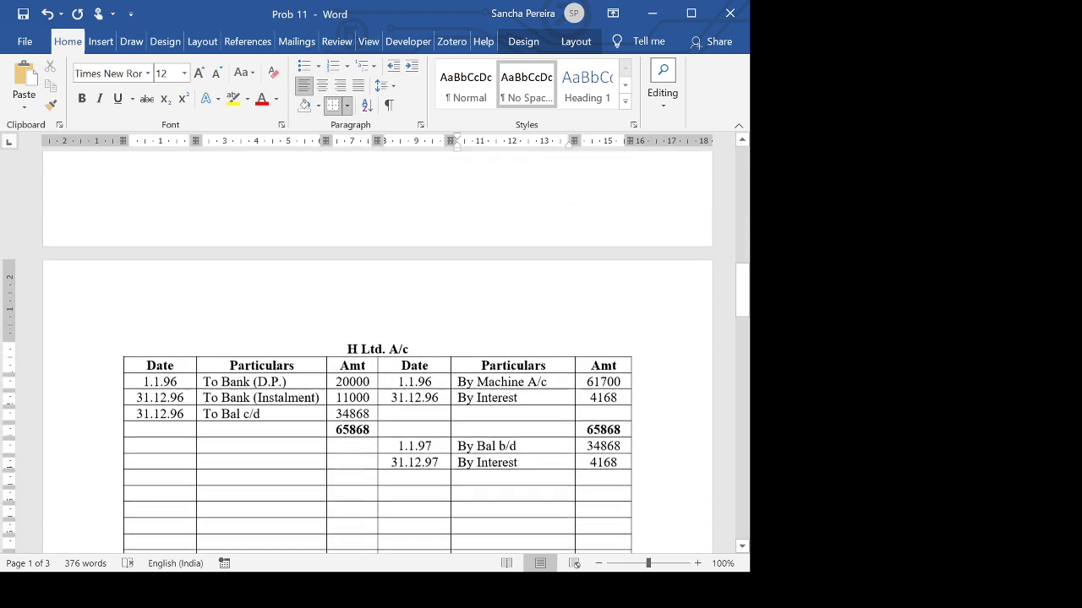
left_click(623, 449)
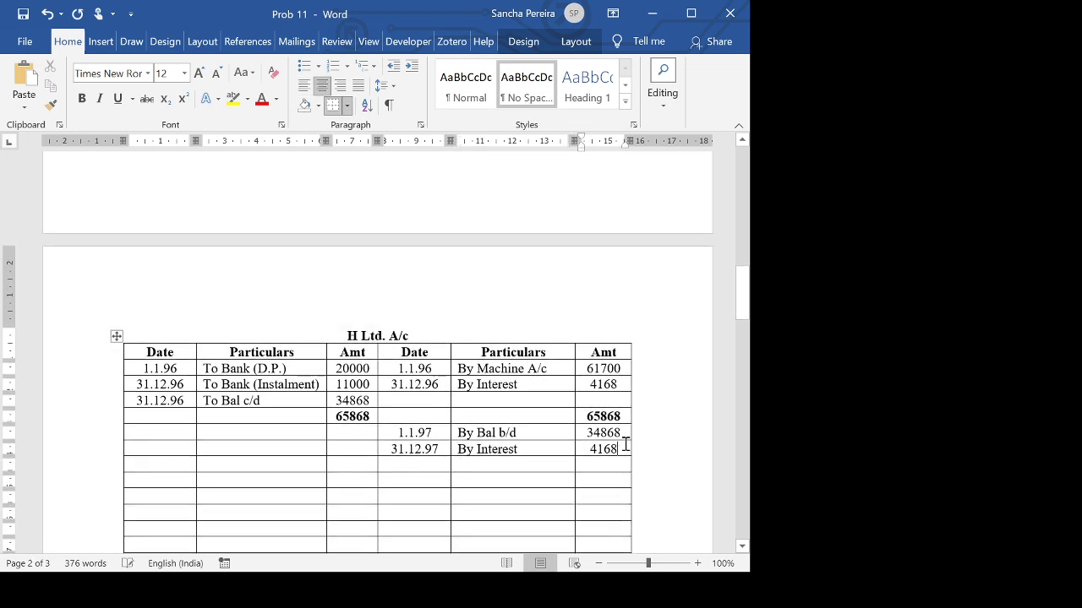
key("BackSpace")
key("BackSpace")
key("BackSpace")
key("BackSpace")
type("3")
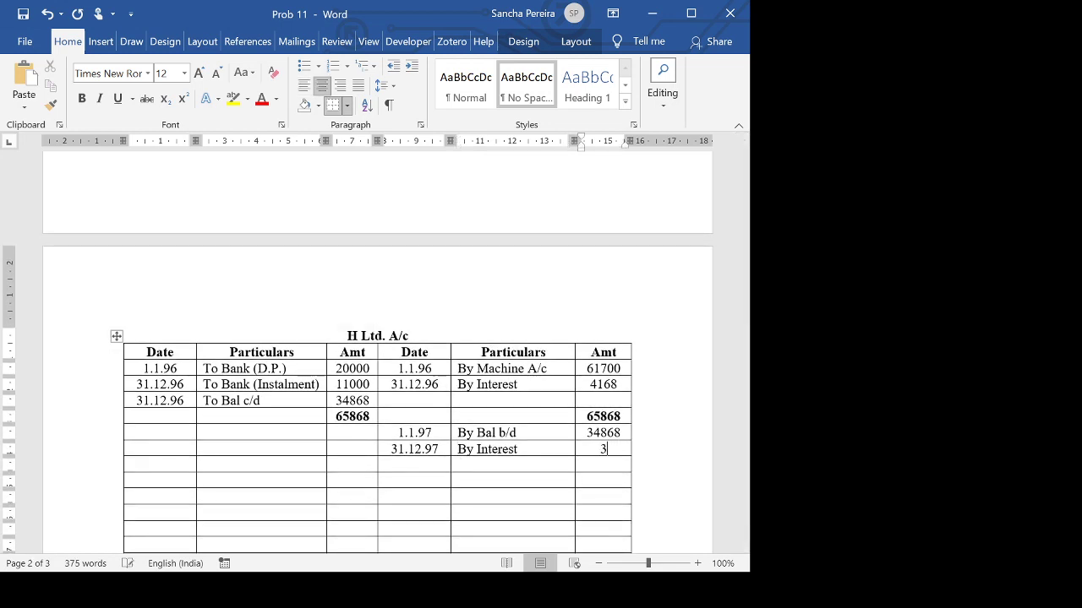
type("487")
Fill the second debit row of the Interest A/c table with date 31.12.97, "To H Ltd" and amount 3487.
scroll(378, 355, "down", 7)
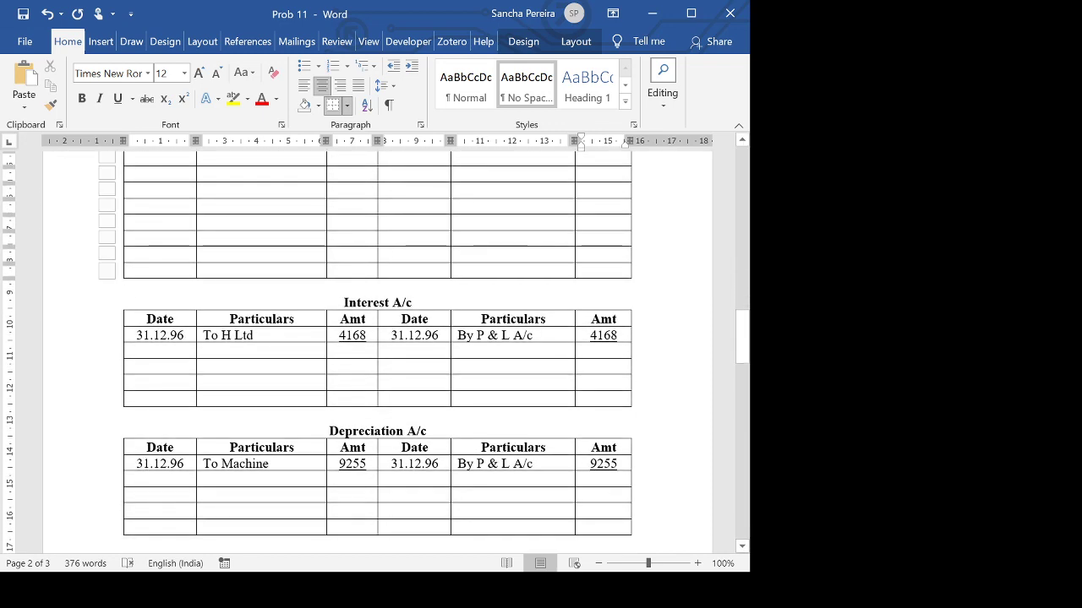
left_click(164, 348)
type("31.")
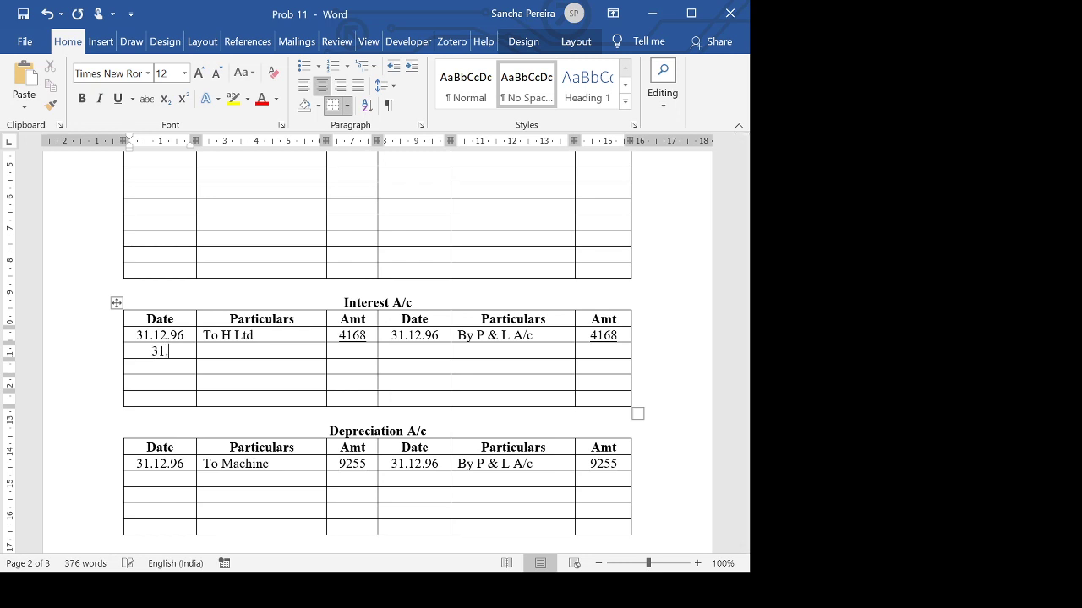
type("1.2")
key("BackSpace")
key("BackSpace")
type("2.97")
key("Tab")
type("To H ")
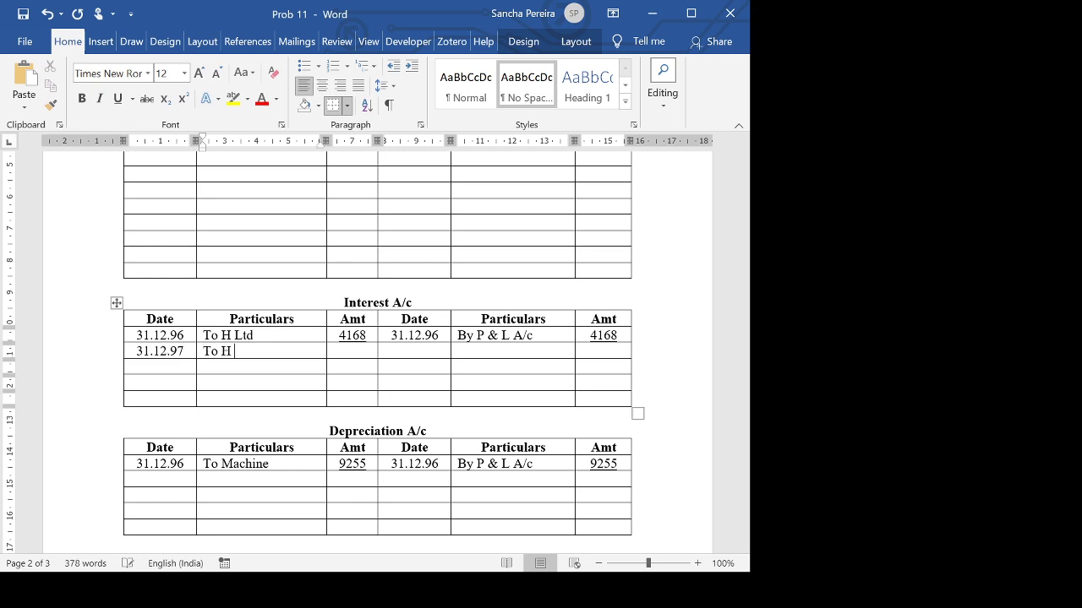
type("Ltd")
key("Tab")
scroll(353, 471, "up", 3)
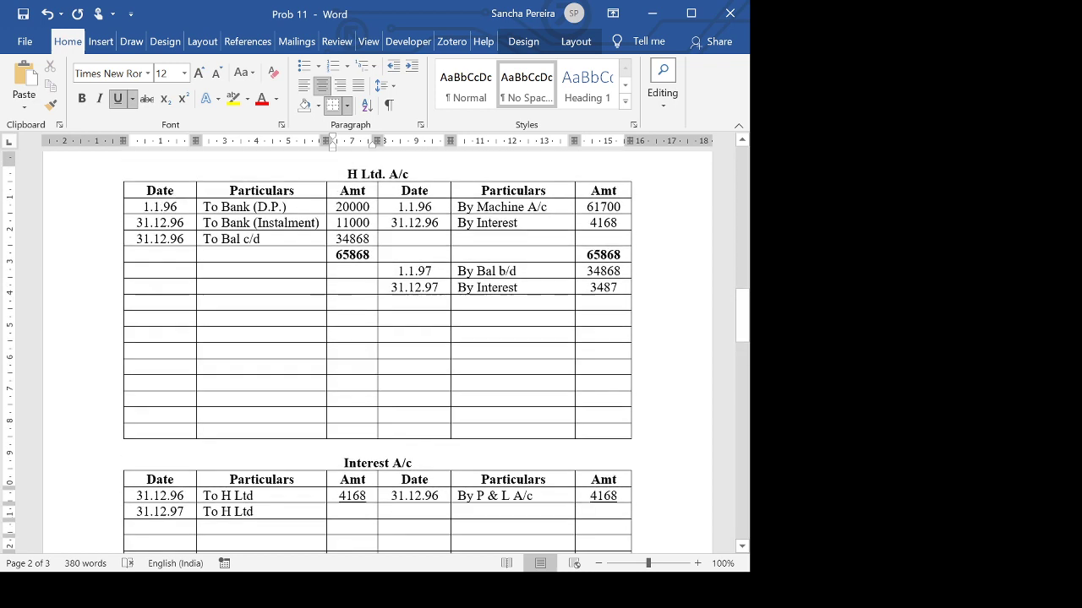
type("3487")
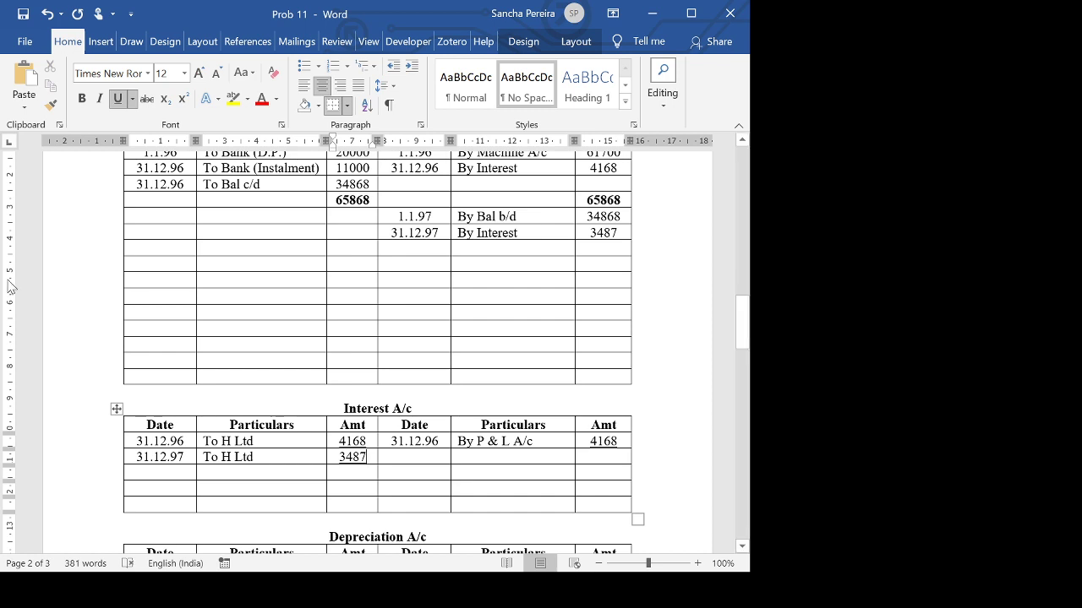
Enter the 1997 instalment on the debit side of the H Ltd. A/c: date 31.12.97, "To Bank", amount 11000.
left_click(160, 220)
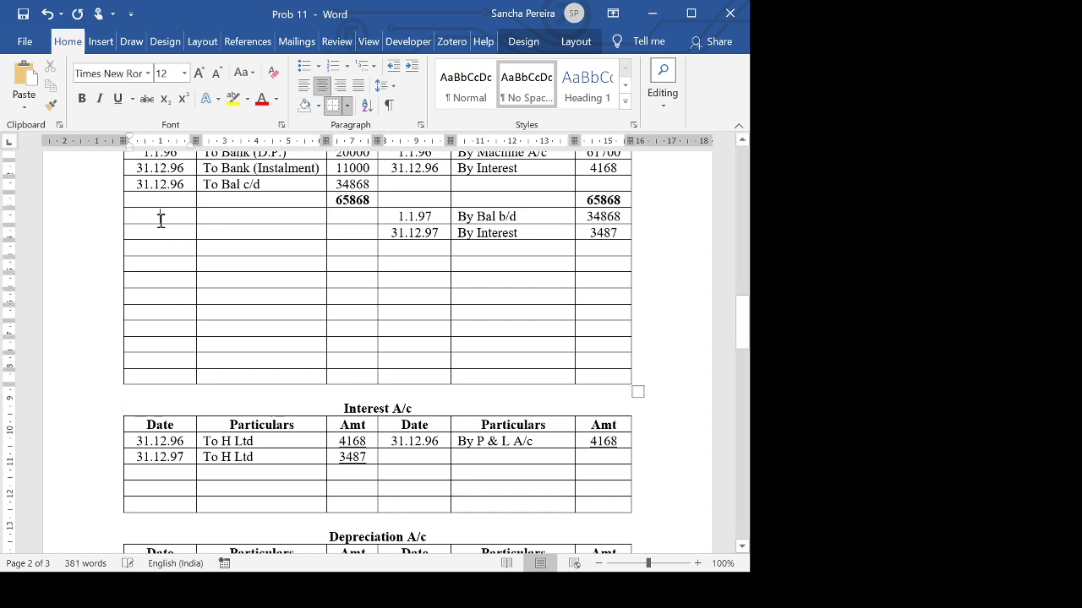
type("31.1.2")
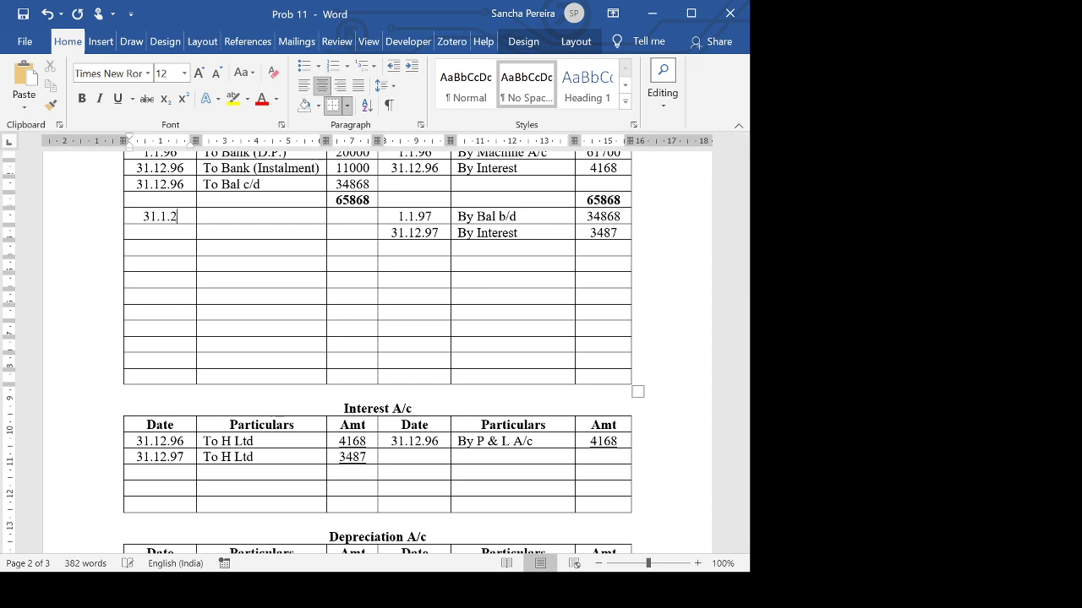
key("BackSpace")
key("BackSpace")
type("2.97")
key("Tab")
type("To Bank")
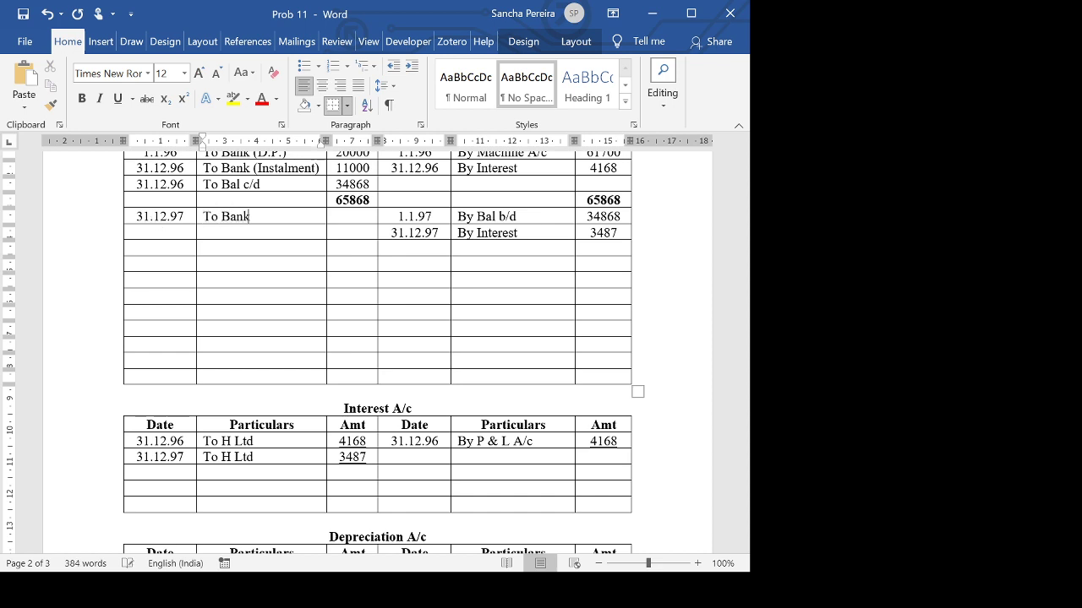
key("Tab")
type("11000")
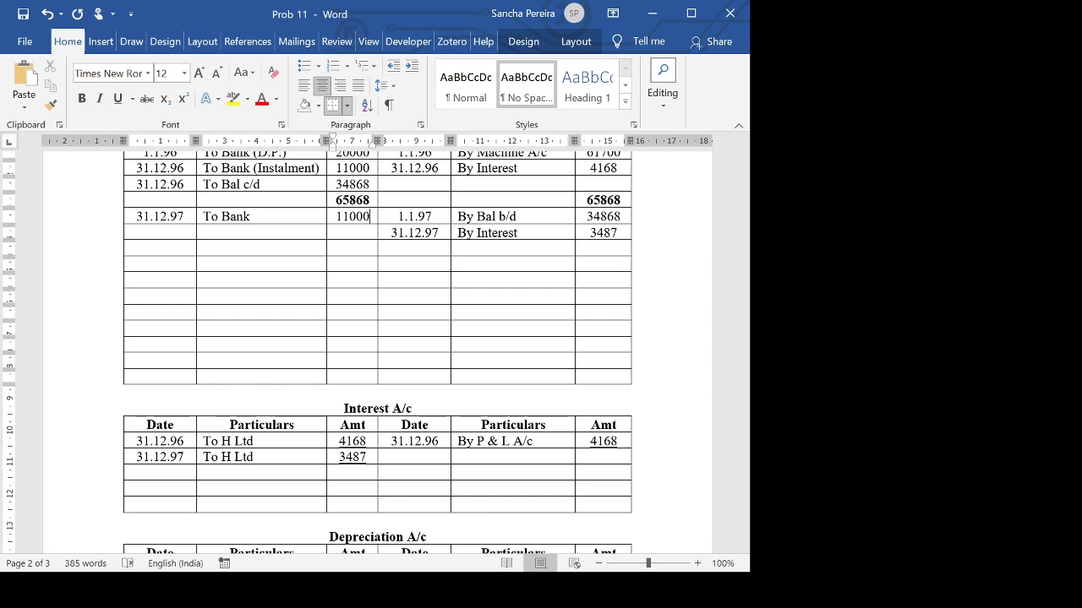
Copy the Machine A/c "By Dep" entry to the credit side of the 1.1.97 row, with a centred date of 31.12.97.
scroll(372, 254, "up", 15)
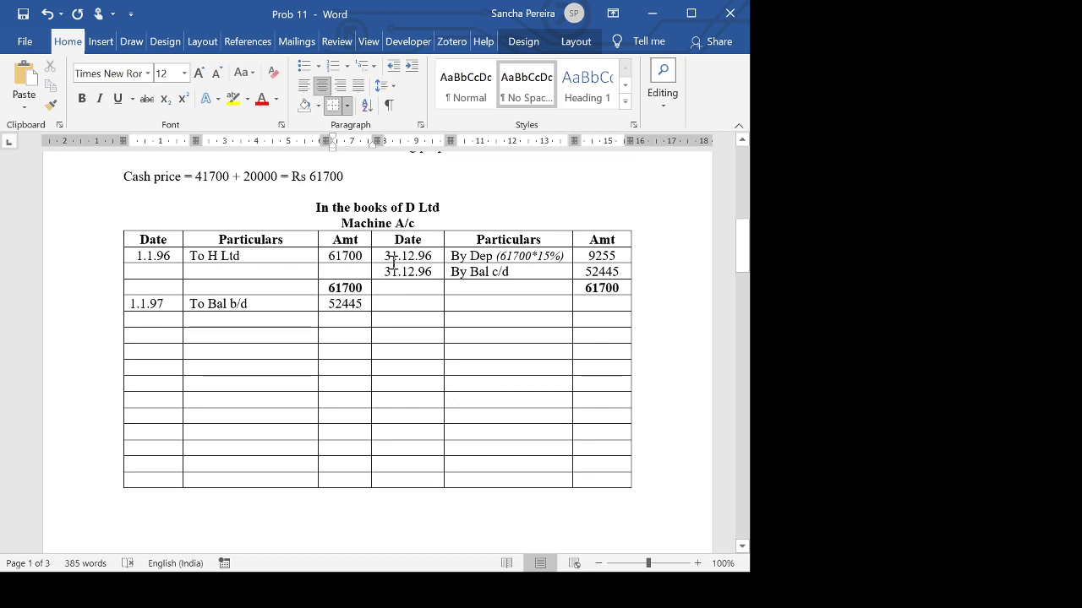
left_click_drag(388, 257, 600, 260)
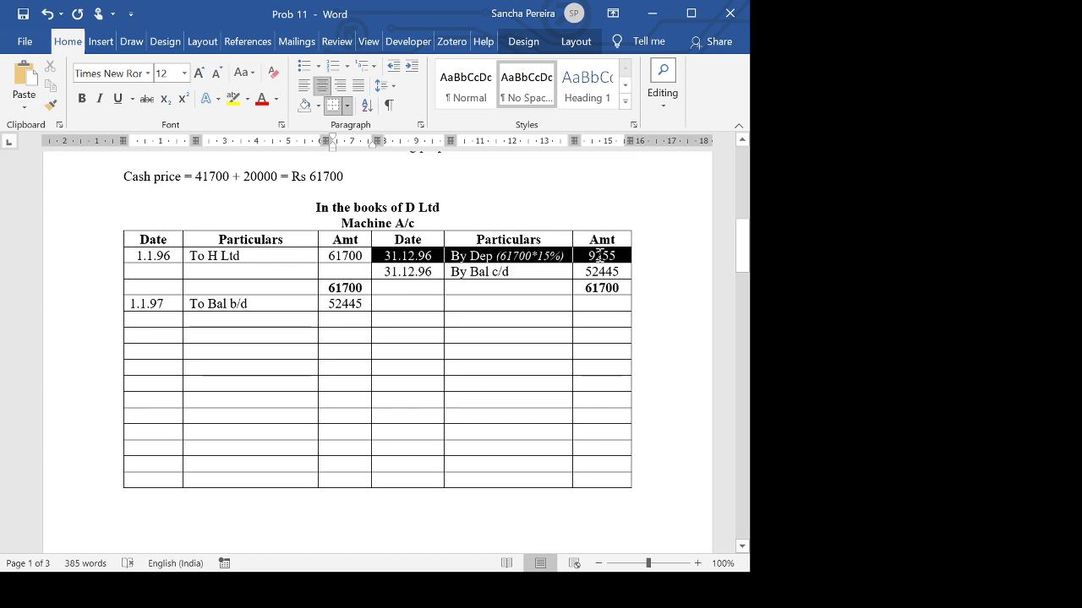
key("ctrl+c")
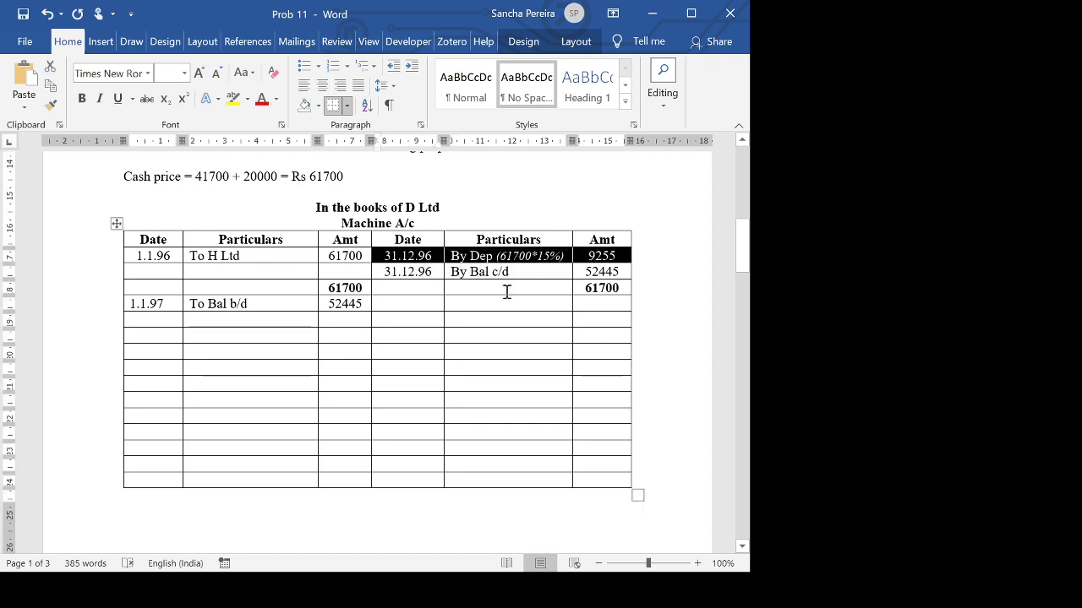
left_click(425, 303)
key("ctrl+v")
left_click(425, 305)
key("BackSpace")
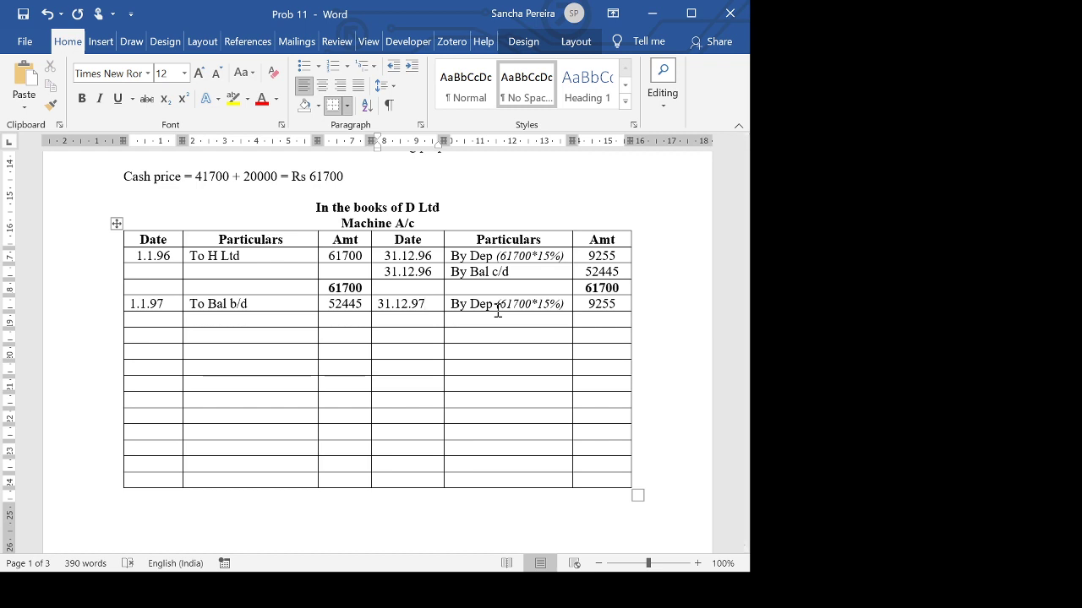
left_click(372, 306)
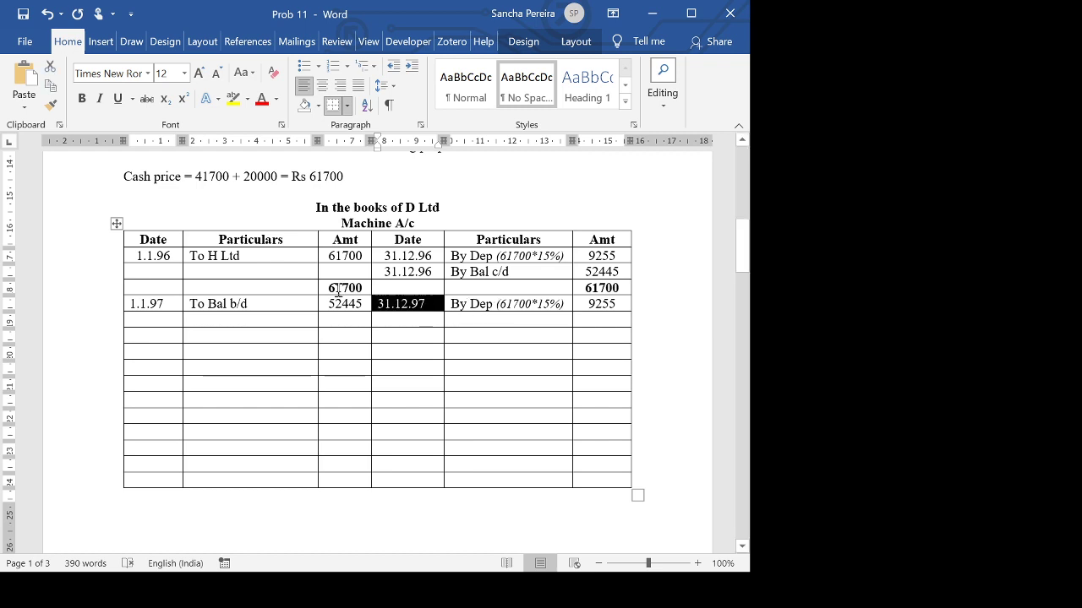
left_click(322, 85)
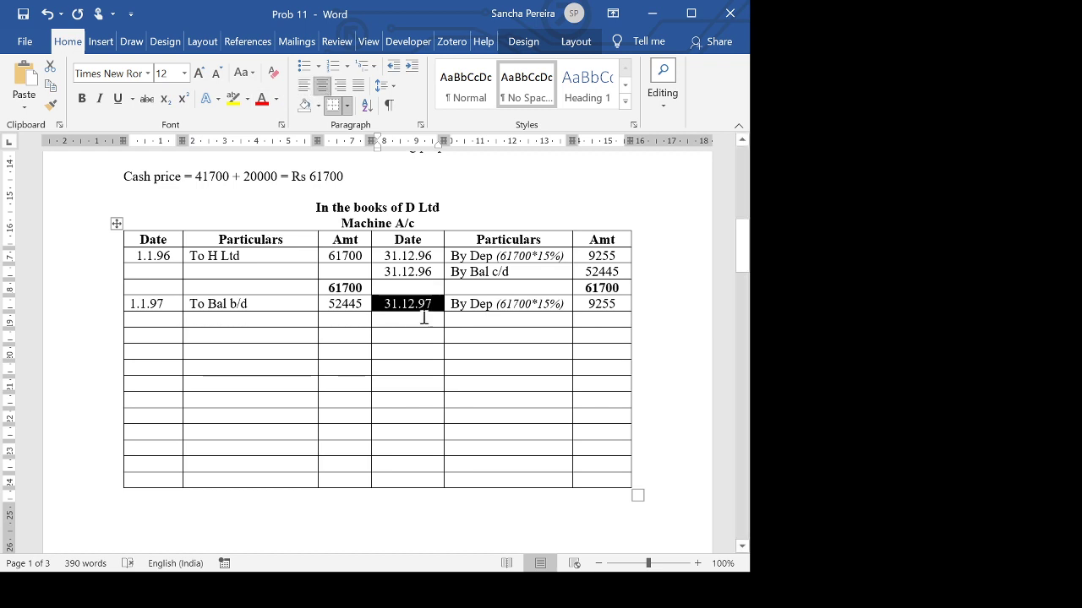
left_click(424, 318)
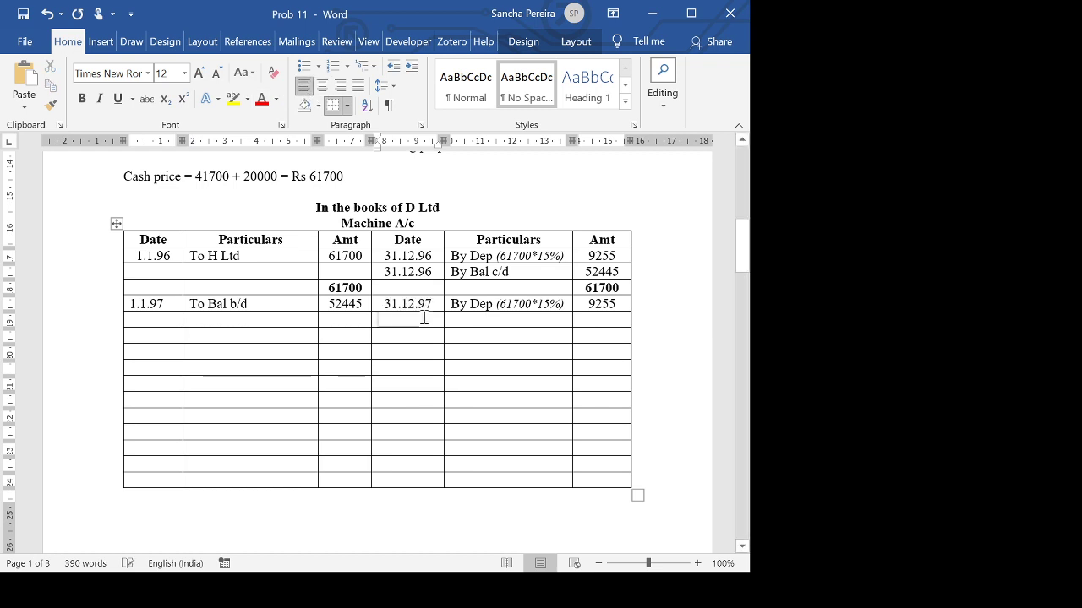
Change the calculation in the 31.12.97 "By Dep" entry of the Machine A/c to 52445*15%.
left_click(532, 306)
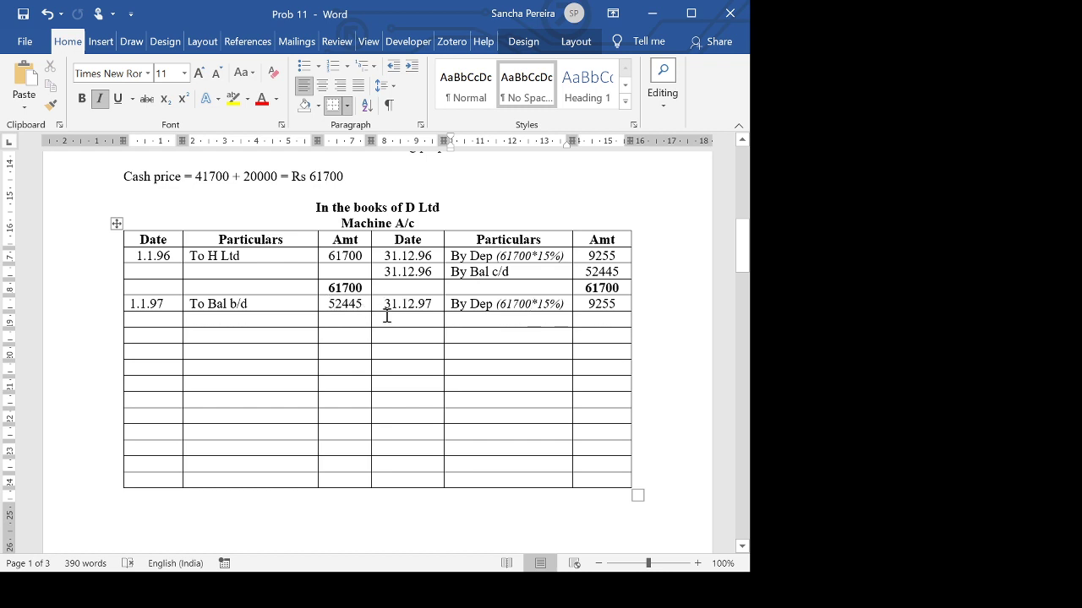
left_click(526, 304)
key("BackSpace")
key("BackSpace")
key("BackSpace")
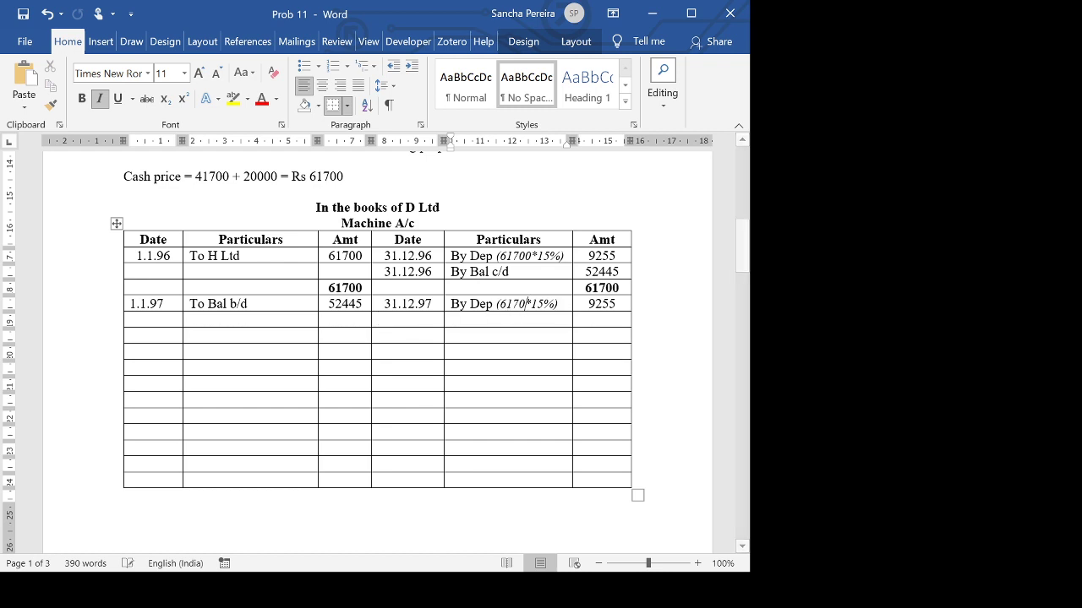
key("BackSpace")
key("BackSpace")
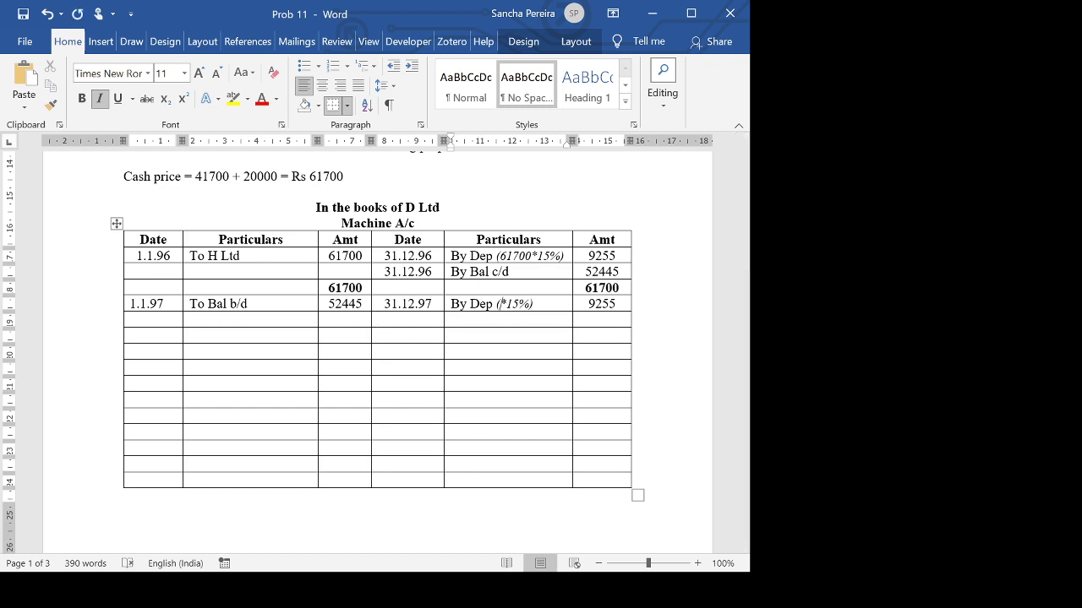
type("52445")
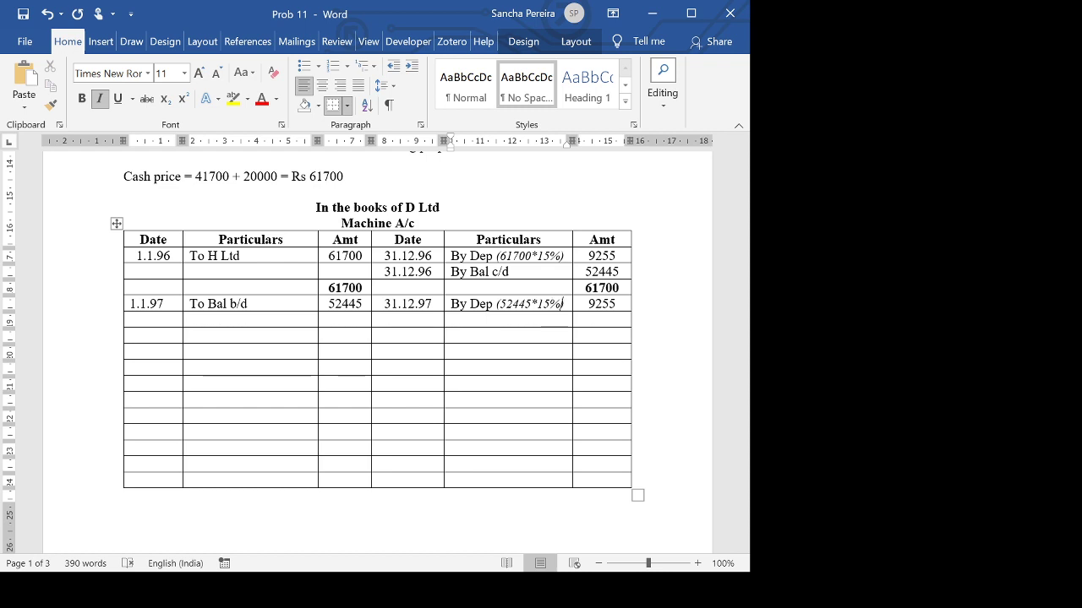
Set the amount of the 31.12.97 "By Dep" entry in the Machine A/c to 7867.
left_click(589, 303)
key("Delete")
key("Delete")
key("Delete")
key("Delete")
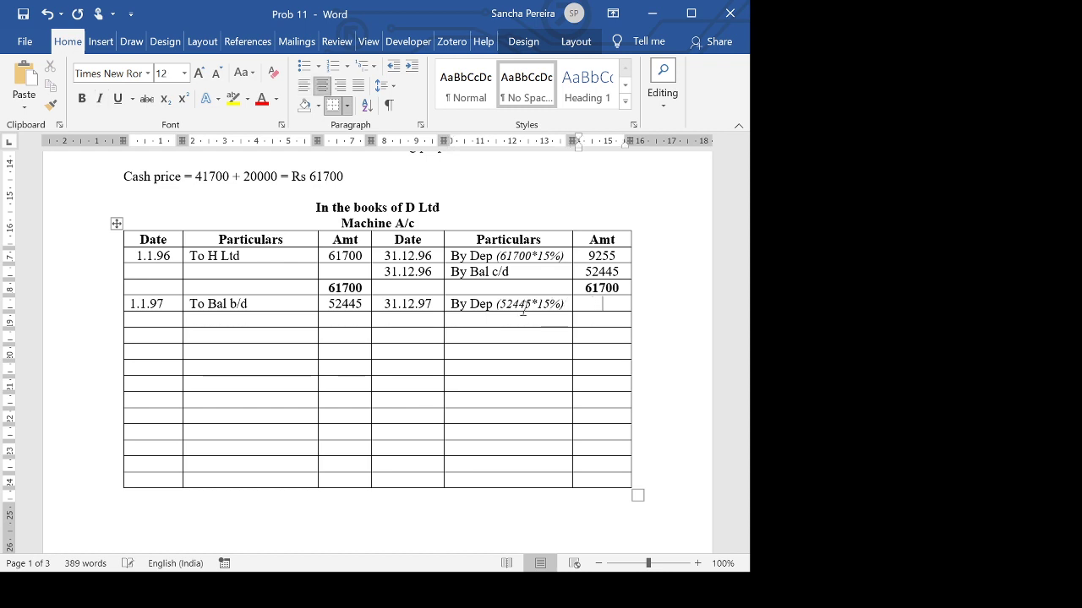
type("7867")
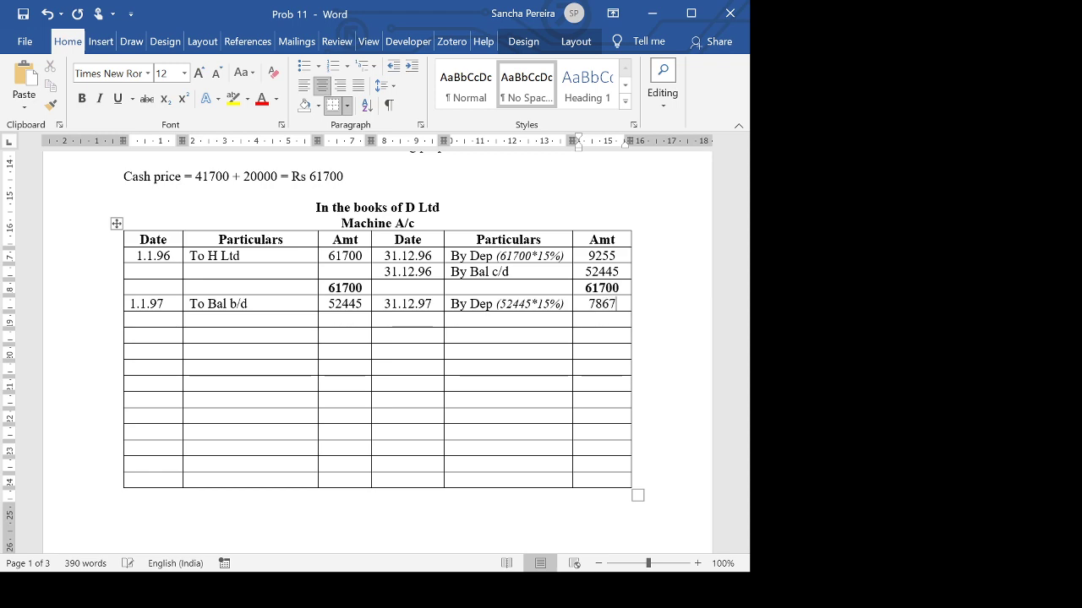
Copy the "To Machine" entry in the Depreciation A/c to the next row, with the date 31.12.97.
scroll(377, 352, "down", 10)
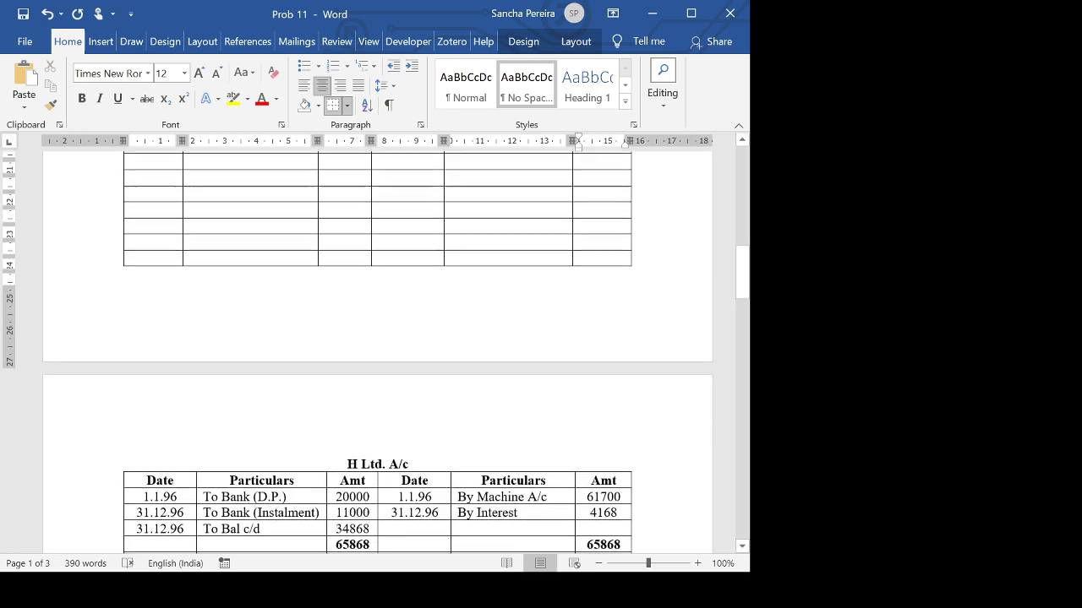
scroll(376, 351, "down", 5)
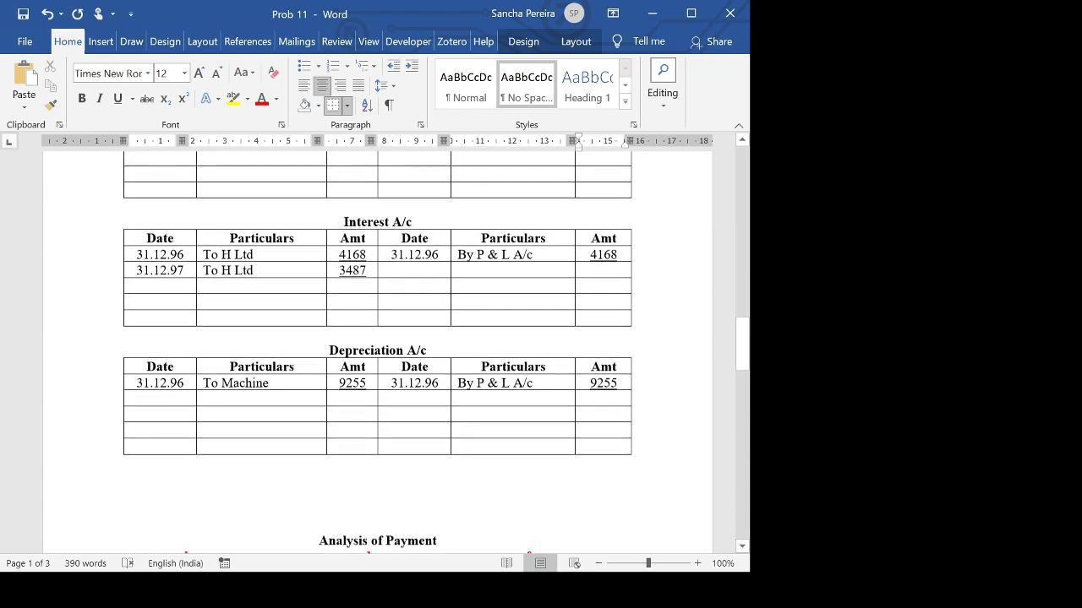
scroll(377, 352, "up", 1)
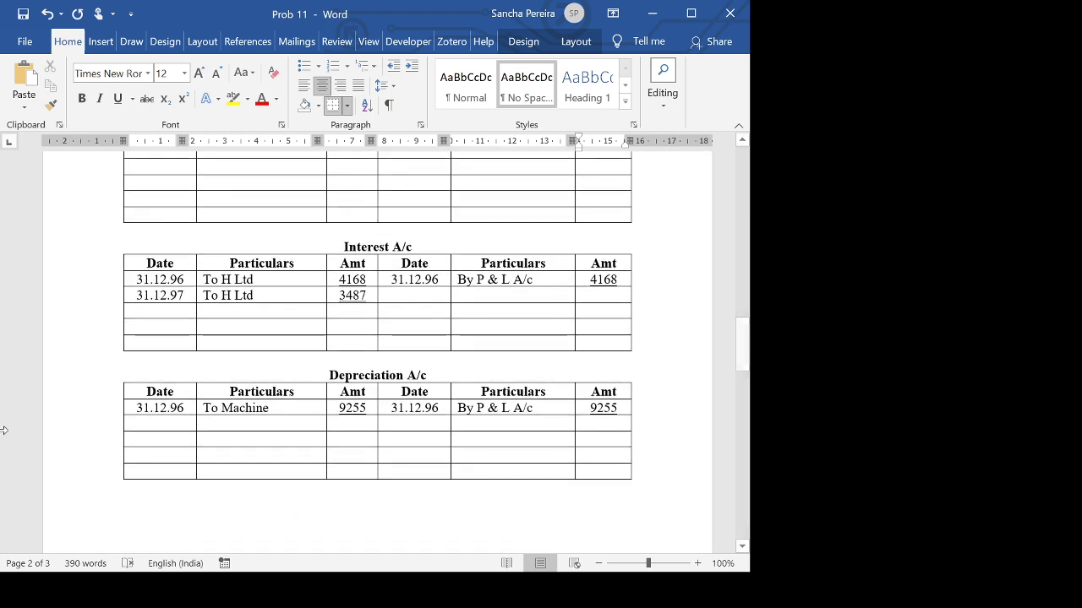
left_click_drag(139, 410, 345, 414)
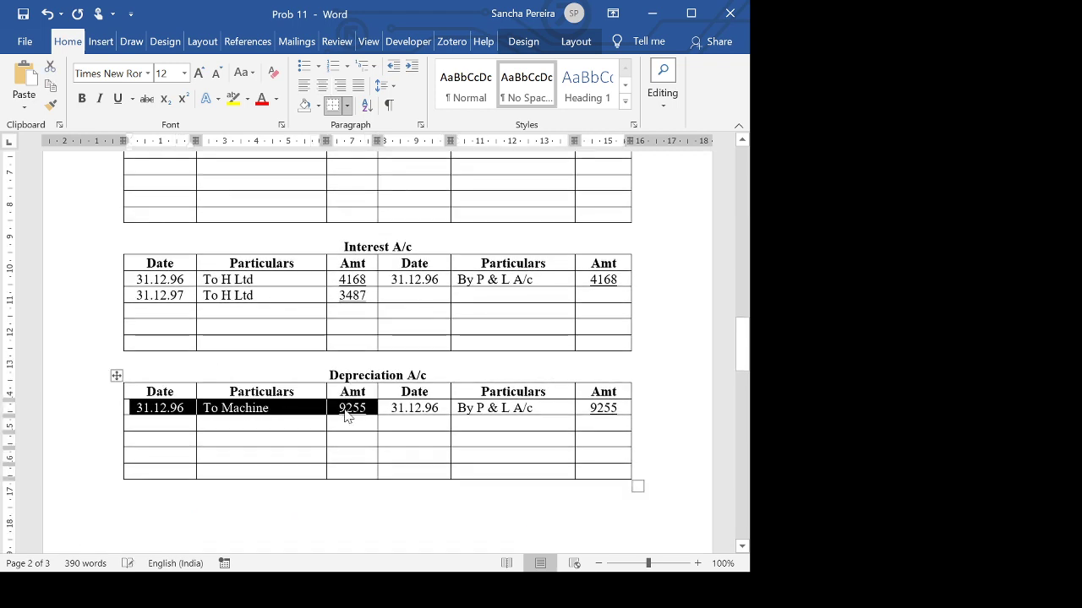
left_click(156, 423)
key("ctrl+v")
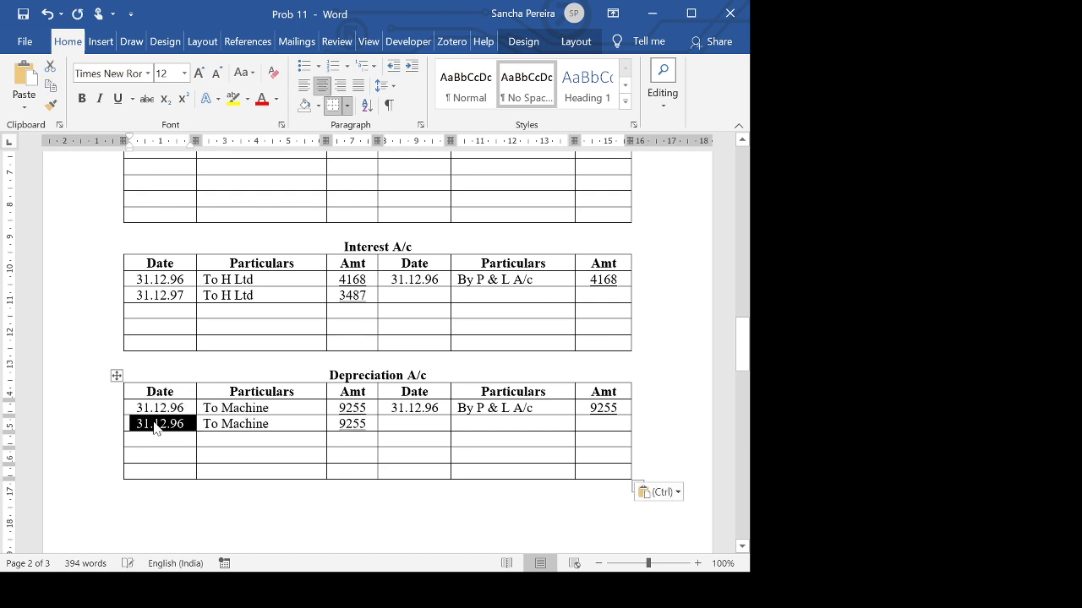
left_click(186, 428)
key("BackSpace")
type("7")
key("Right")
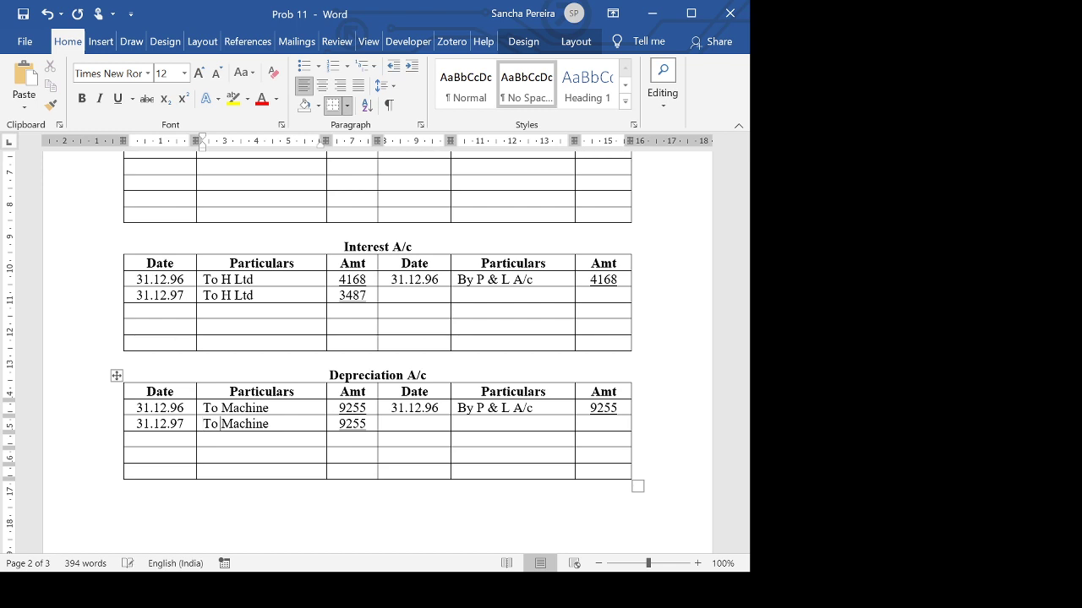
Set the amount of the 31.12.97 "To Machine" entry in the Depreciation A/c to 7867.
double_click(361, 423)
type("9")
key("BackSpace")
type("78")
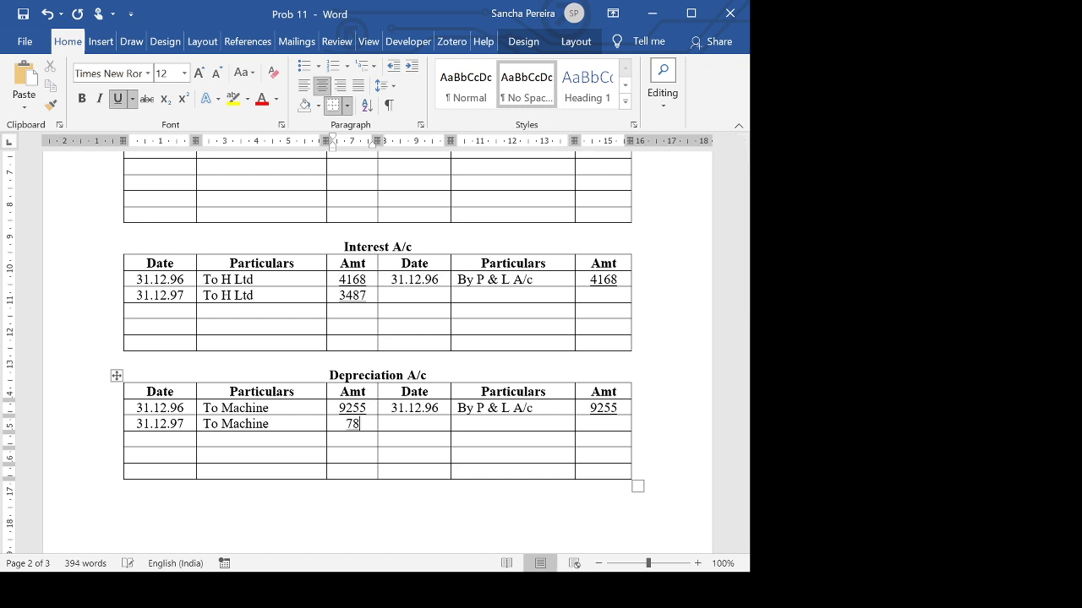
type("67")
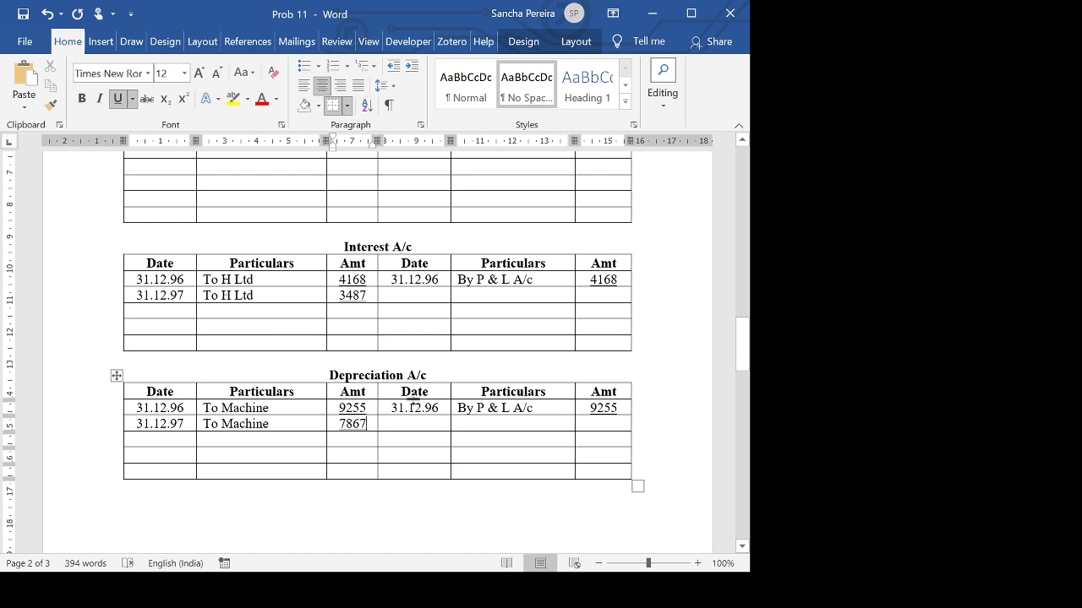
Copy the Depreciation A/c "By P & L A/c" entry to the credit side of the second row, with the amount 7867.
left_click_drag(396, 409, 603, 415)
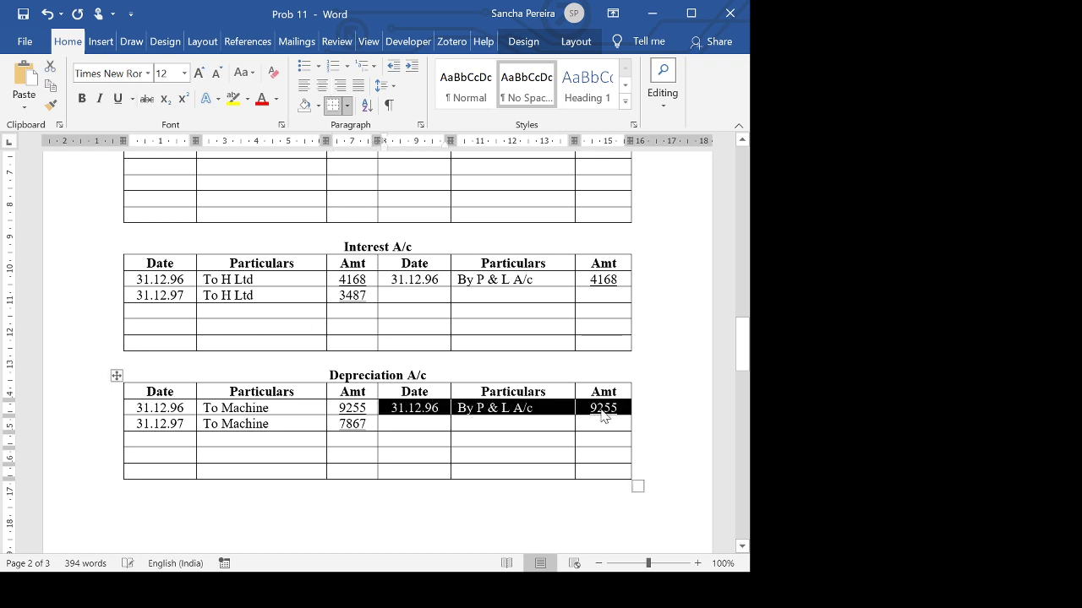
left_click(417, 426)
key("ctrl+v")
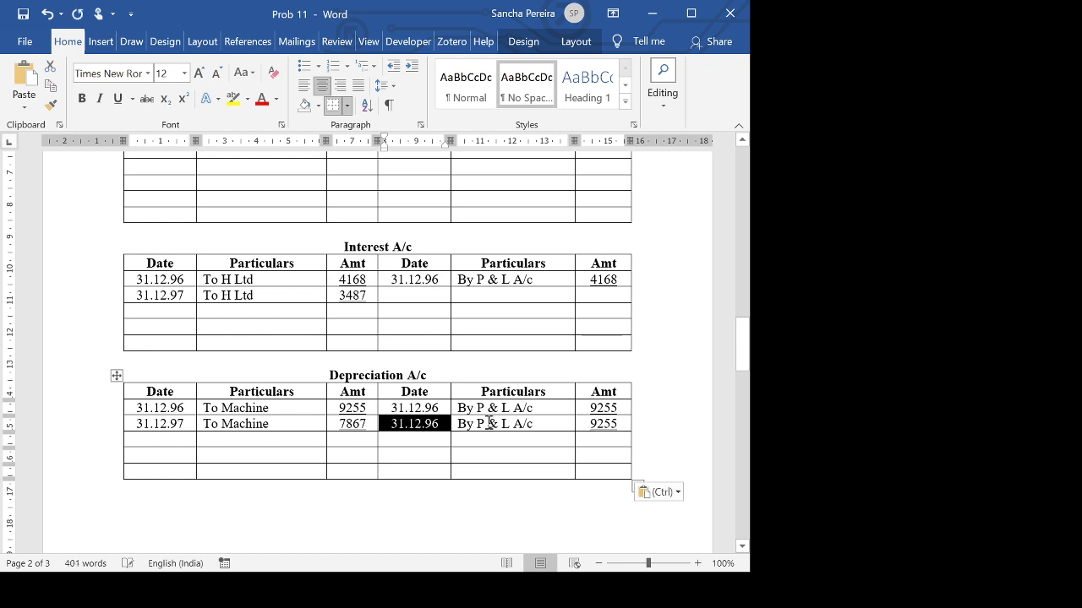
left_click(619, 424)
key("BackSpace")
key("BackSpace")
key("BackSpace")
key("BackSpace")
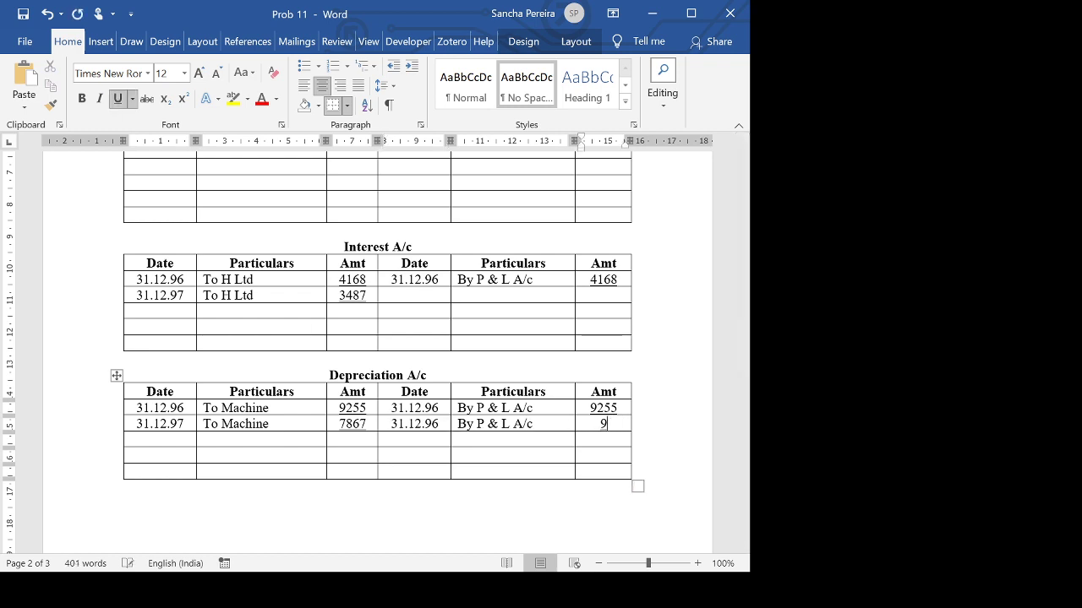
type("7867")
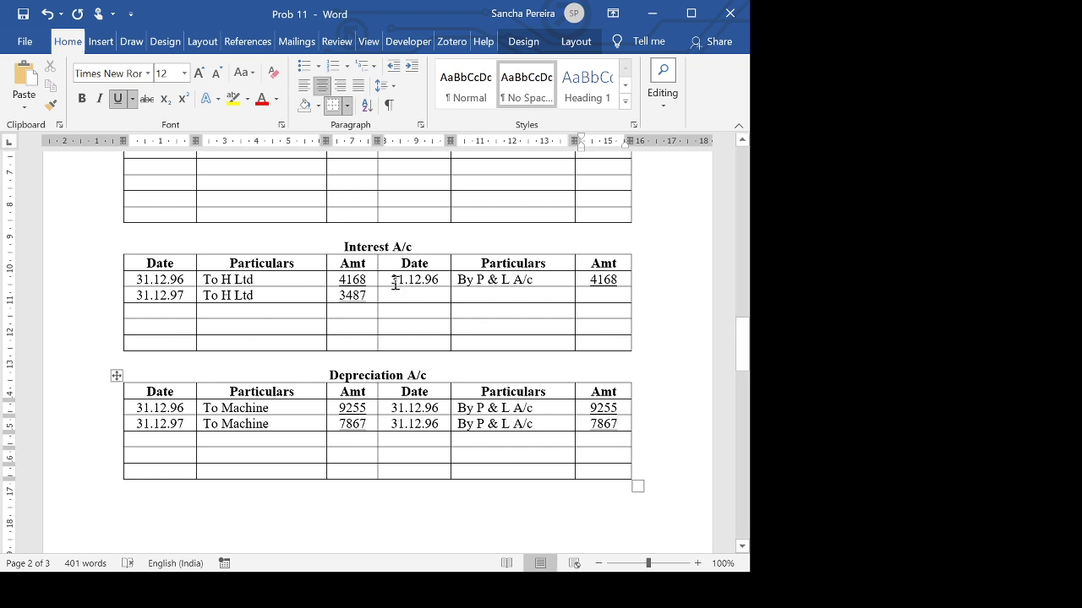
Copy the Interest A/c "By P & L A/c" entry to the credit side of the second row, with the amount 3487.
left_click_drag(396, 283, 586, 281)
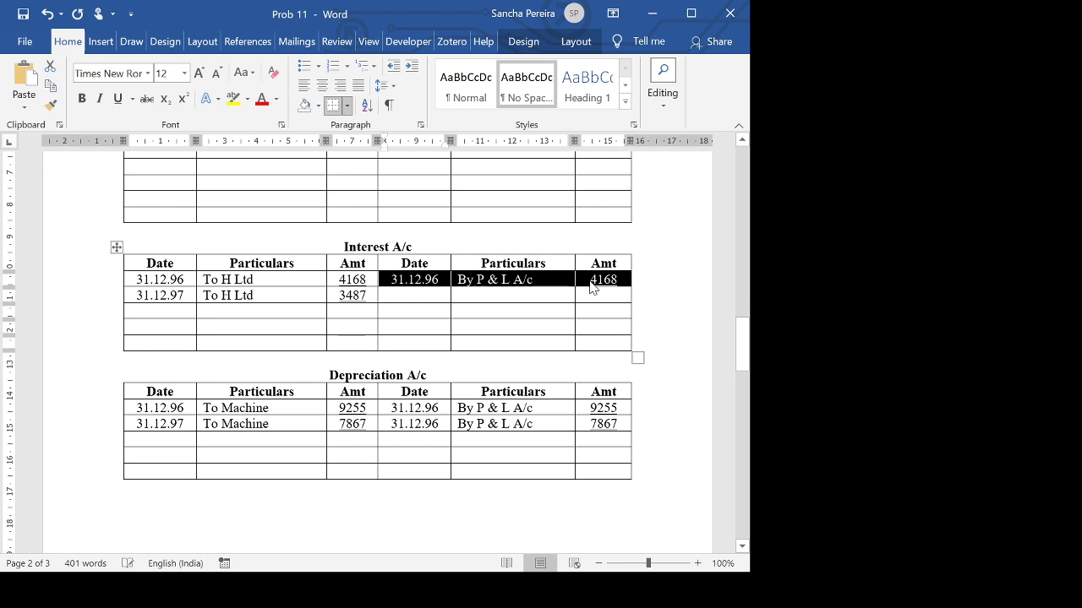
key("ctrl+c")
left_click(394, 296)
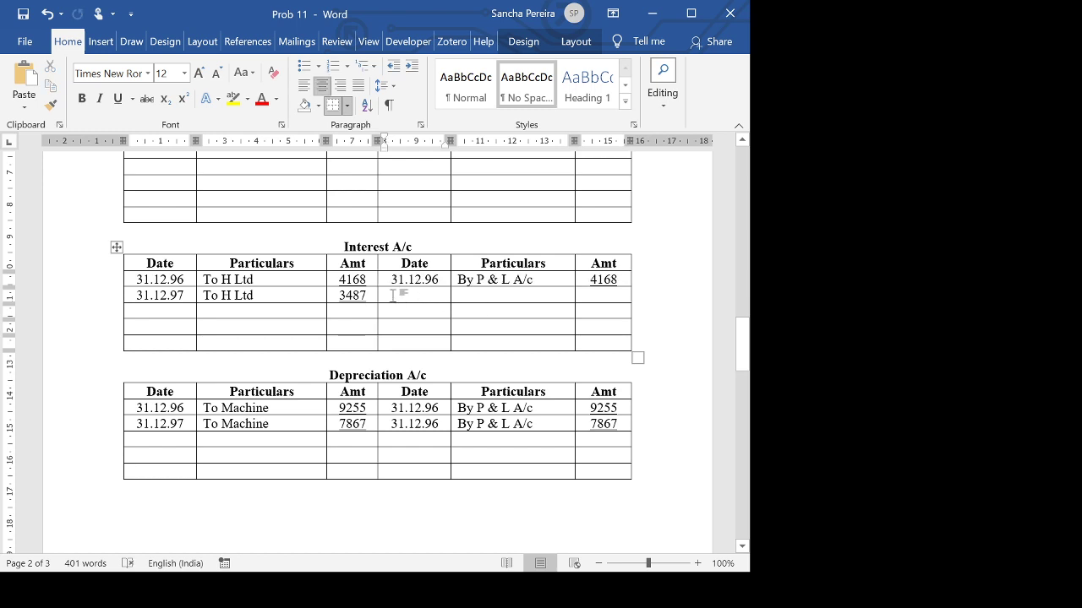
key("ctrl+v")
left_click(618, 296)
key("BackSpace")
key("BackSpace")
key("BackSpace")
key("BackSpace")
type("4")
key("BackSpace")
type("3487")
Enter totals of 38355 in bold on both sides of the H Ltd. A/c, in the row below the 31.12.97 interest entry.
scroll(617, 487, "up", 4)
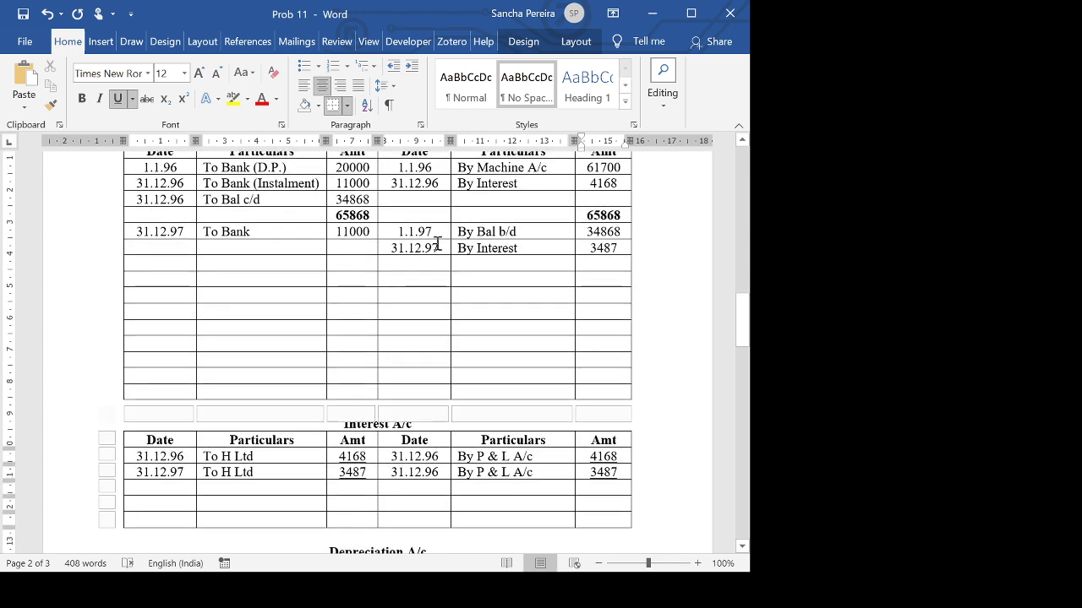
left_click(602, 263)
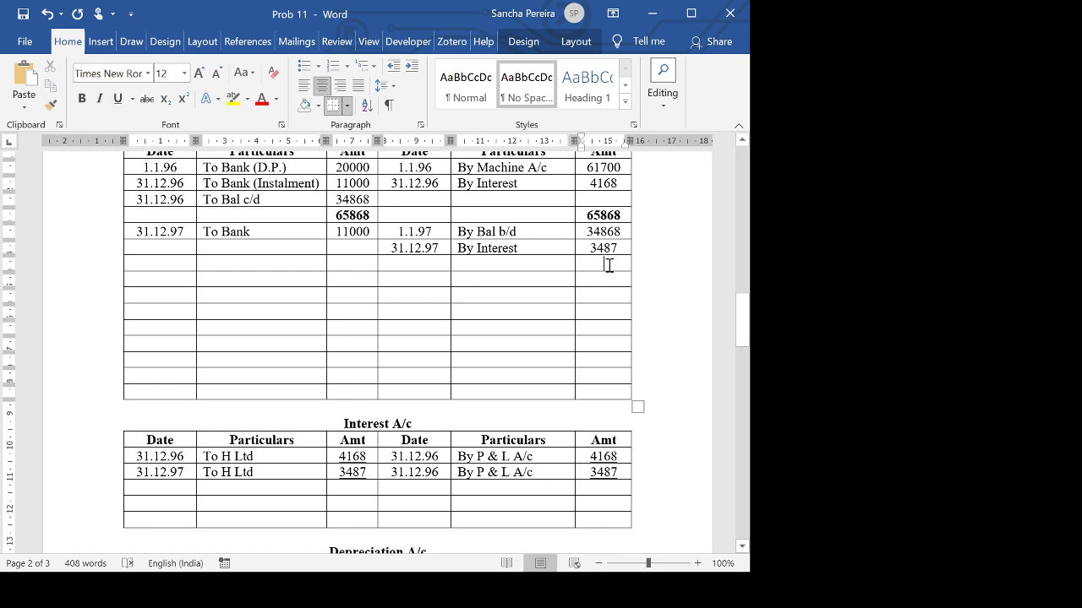
type("38355")
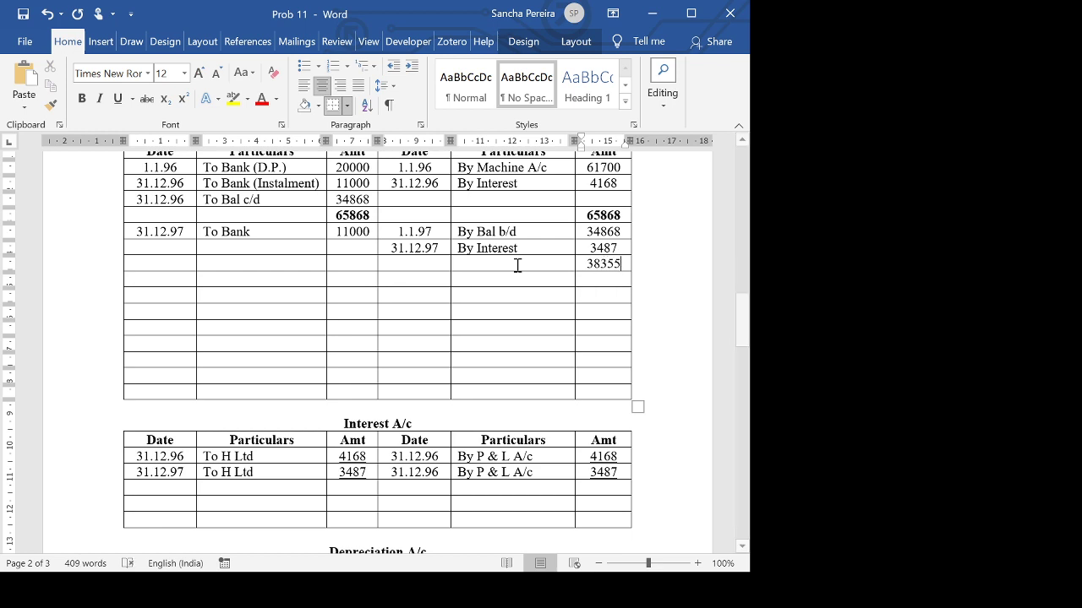
left_click(342, 263)
type("38355")
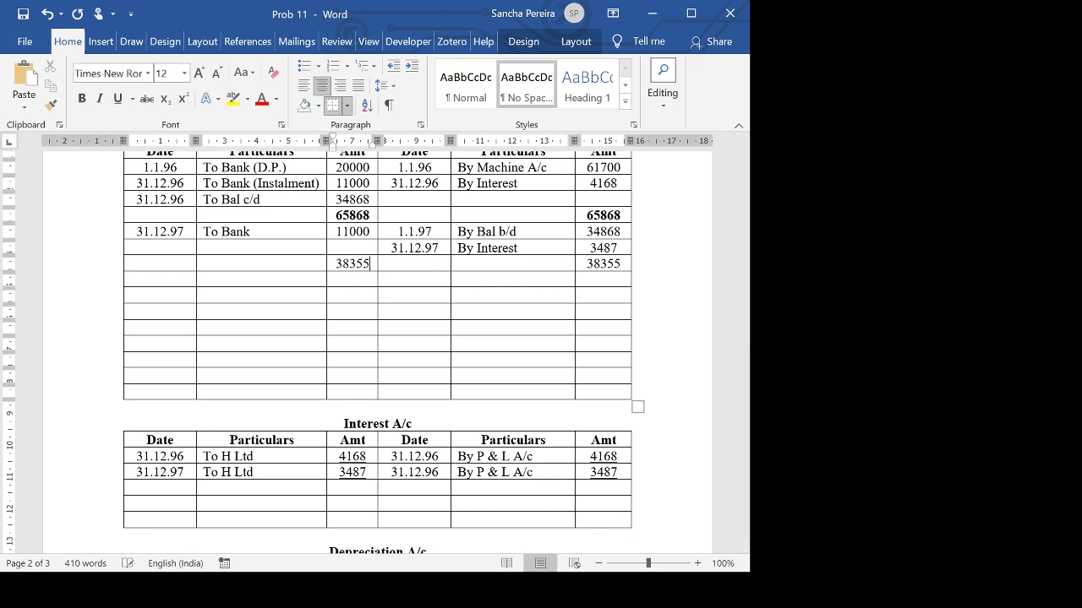
double_click(335, 262)
left_click_drag(407, 266, 603, 267)
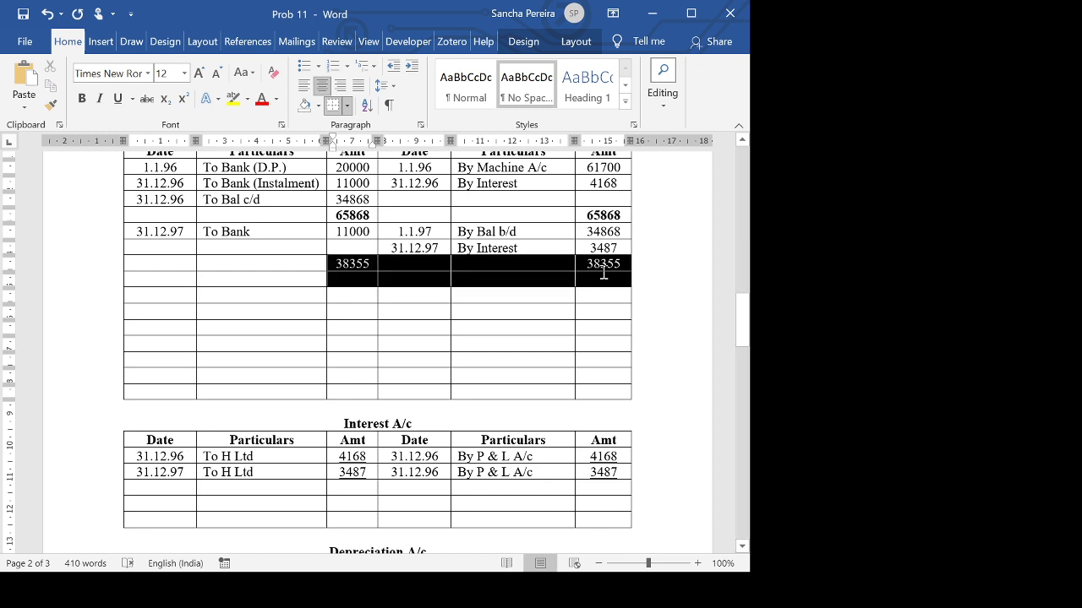
left_click(82, 99)
Enter the closing balance on the debit side of the H Ltd. A/c: date 31.12.97, "To Bal c/d", amount 27355.
left_click(346, 246)
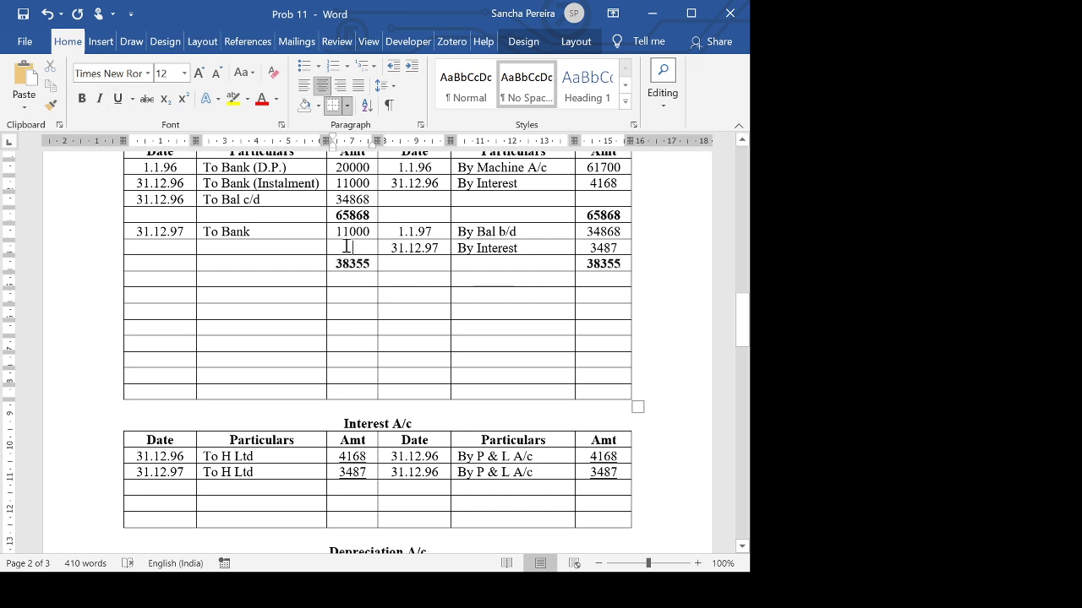
left_click(156, 249)
type("31.12.97")
left_click(229, 246)
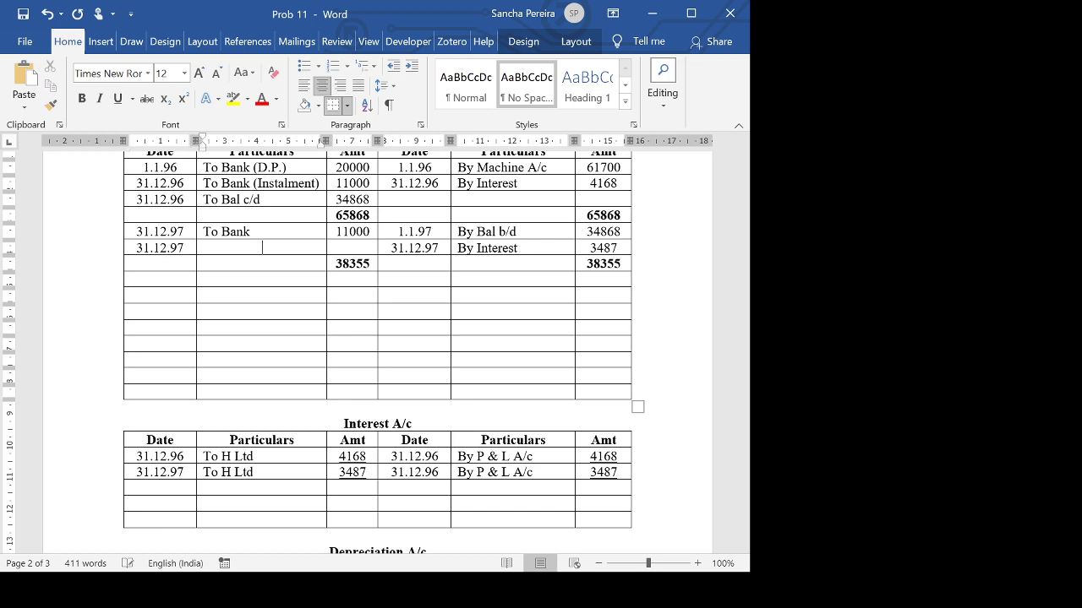
type("To Bal ")
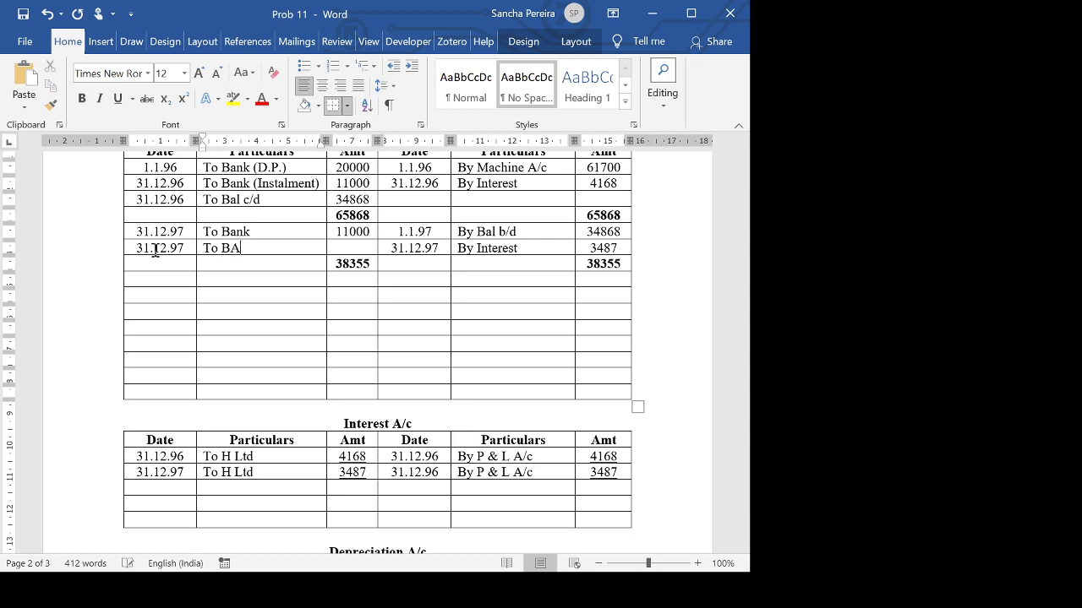
type("c/d")
key("Tab")
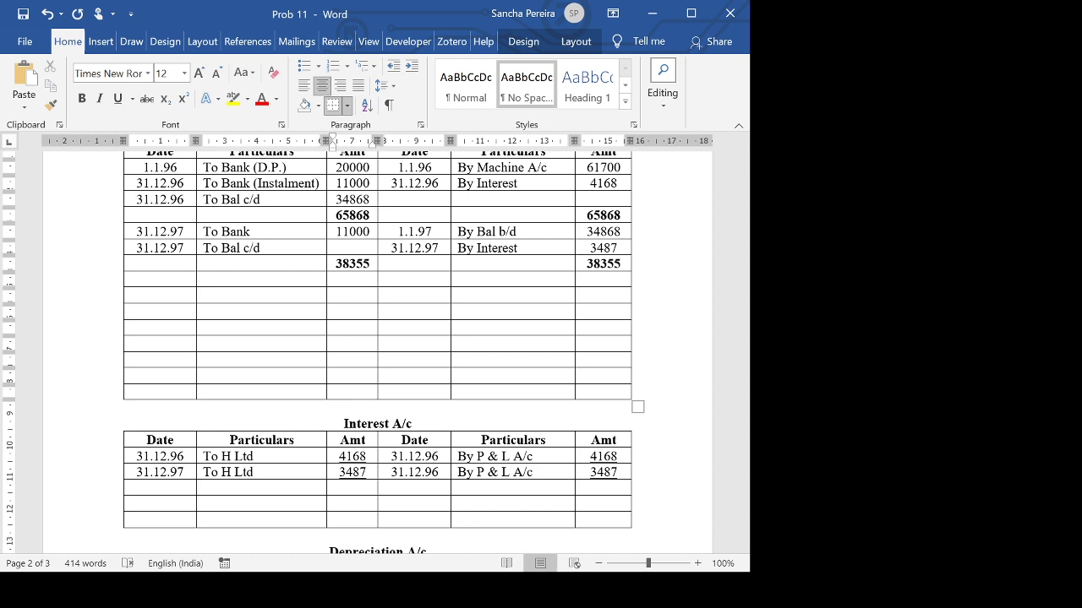
type("27355")
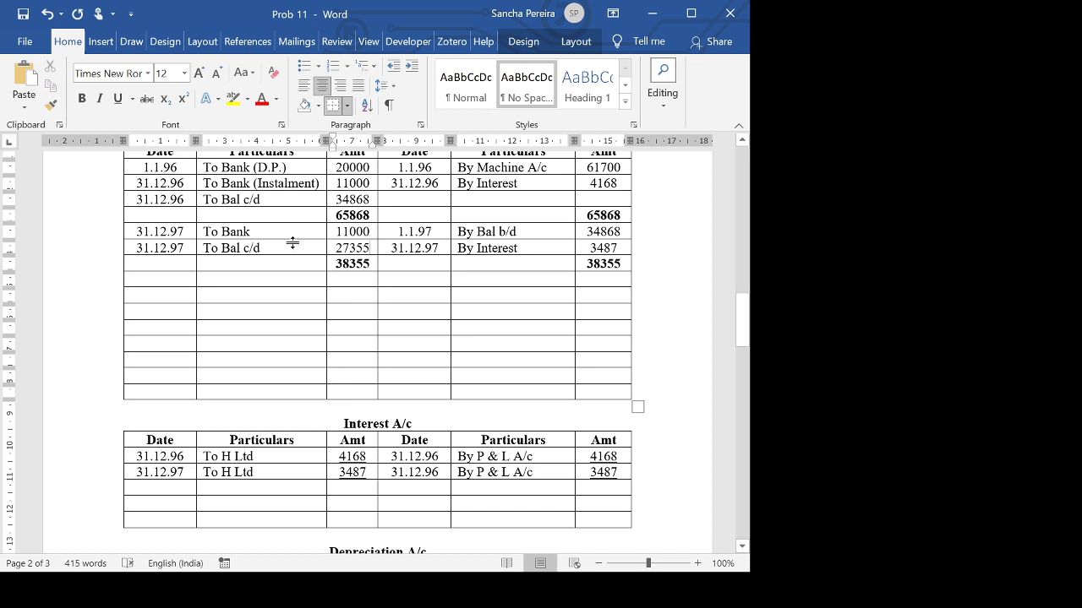
left_click(403, 282)
type("1.")
key("BackSpace")
key("BackSpace")
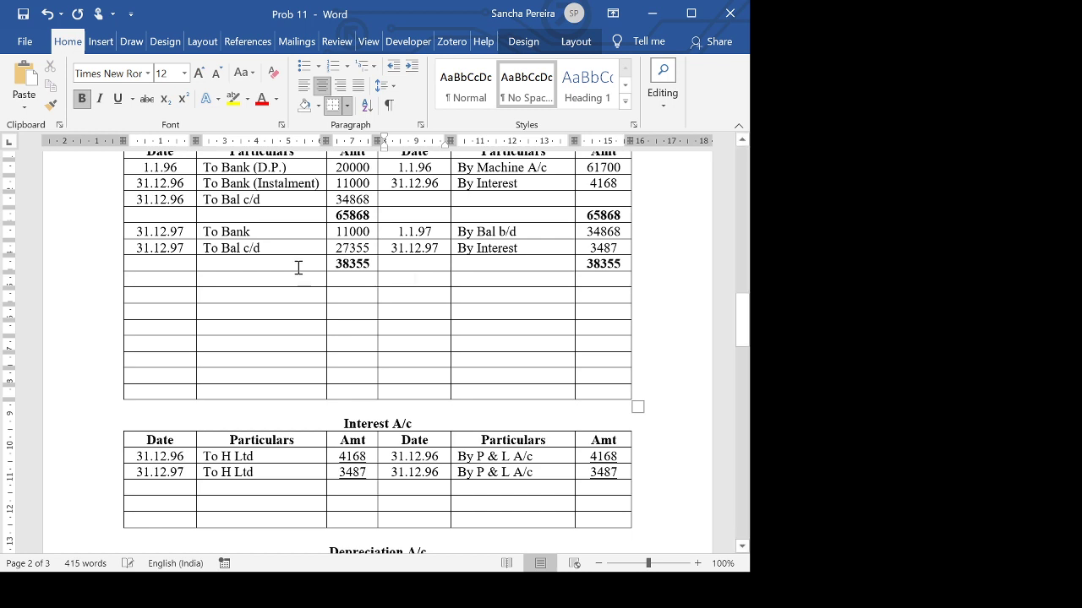
Copy the H Ltd. A/c "By Bal b/d" entry to the row below the 38355 totals, with the date 1.1.98.
left_click_drag(399, 231, 621, 238)
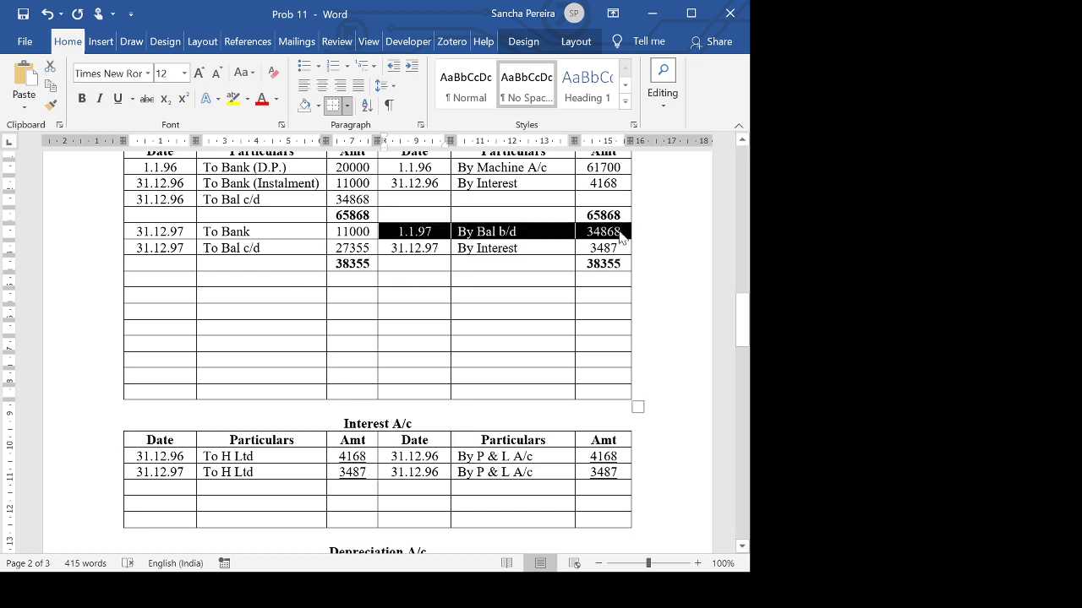
key("ctrl+c")
left_click(420, 278)
key("ctrl+v")
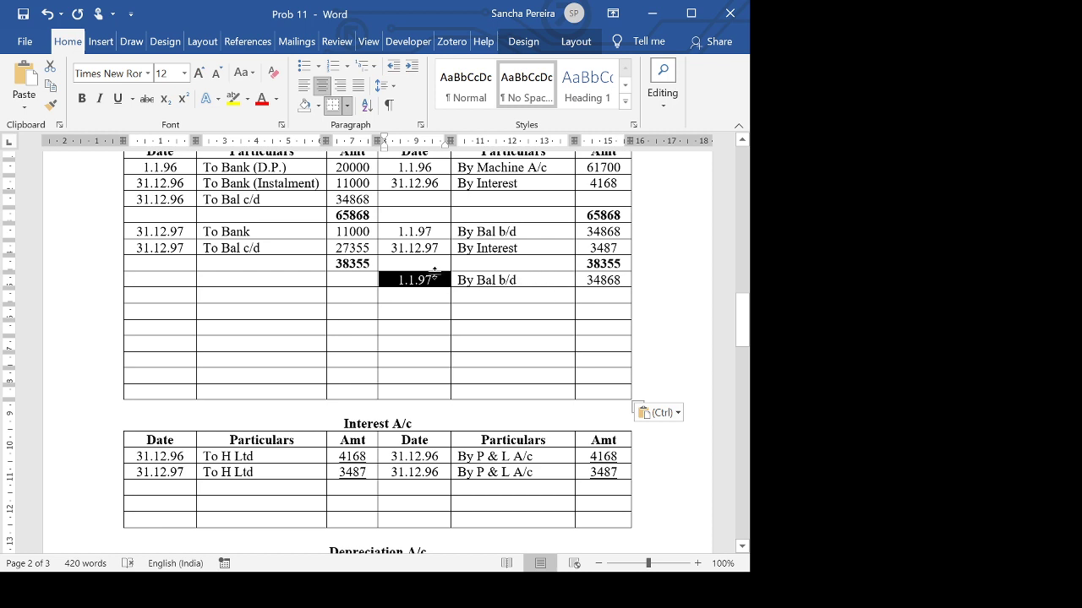
left_click(436, 283)
key("BackSpace")
type("9")
key("BackSpace")
type("8")
left_click(468, 279)
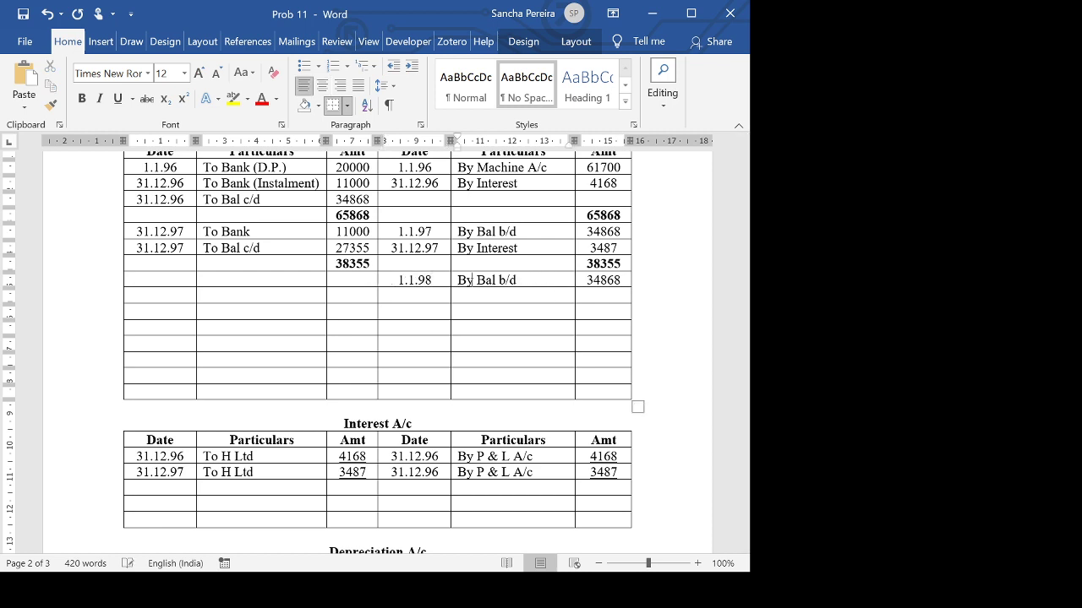
Set the amount of the 1.1.98 "By Bal b/d" entry in the H Ltd. A/c to 27355.
left_click(590, 280)
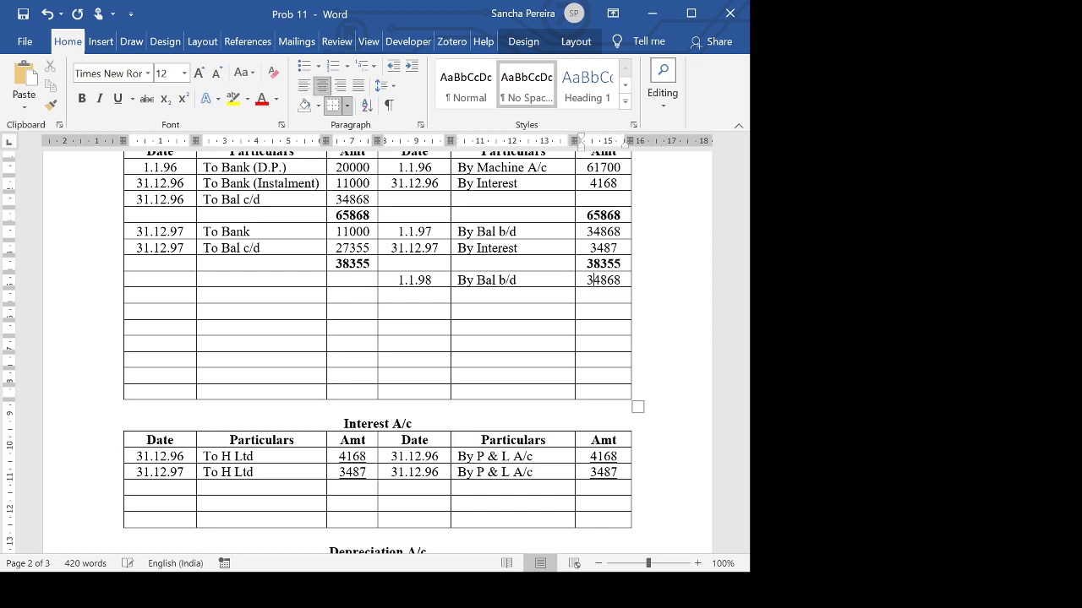
key("Delete")
key("Delete")
key("Delete")
key("Delete")
key("Delete")
type("2")
type("355")
Copy the Machine A/c "By Bal c/d" entry to the row below the 1997 depreciation entry, with the date 31.12.97.
scroll(377, 355, "up", 10)
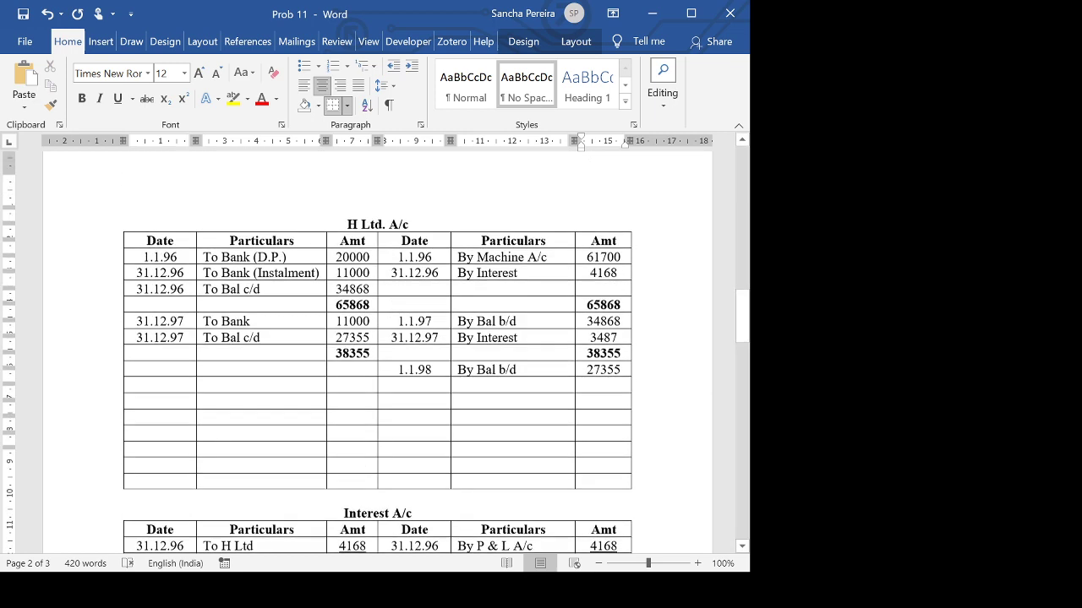
scroll(307, 205, "up", 1)
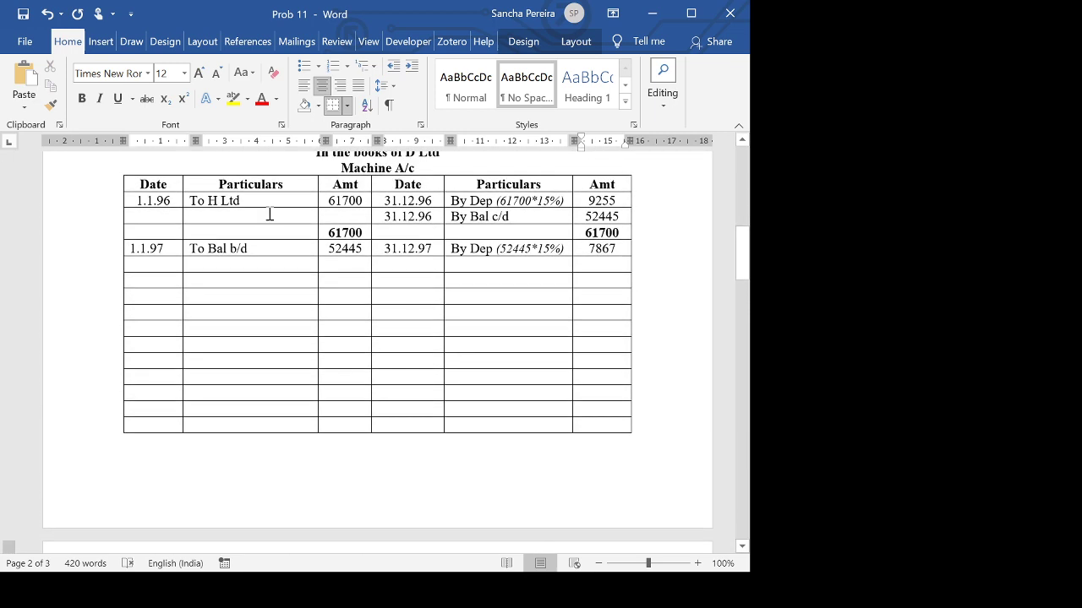
left_click_drag(381, 221, 598, 226)
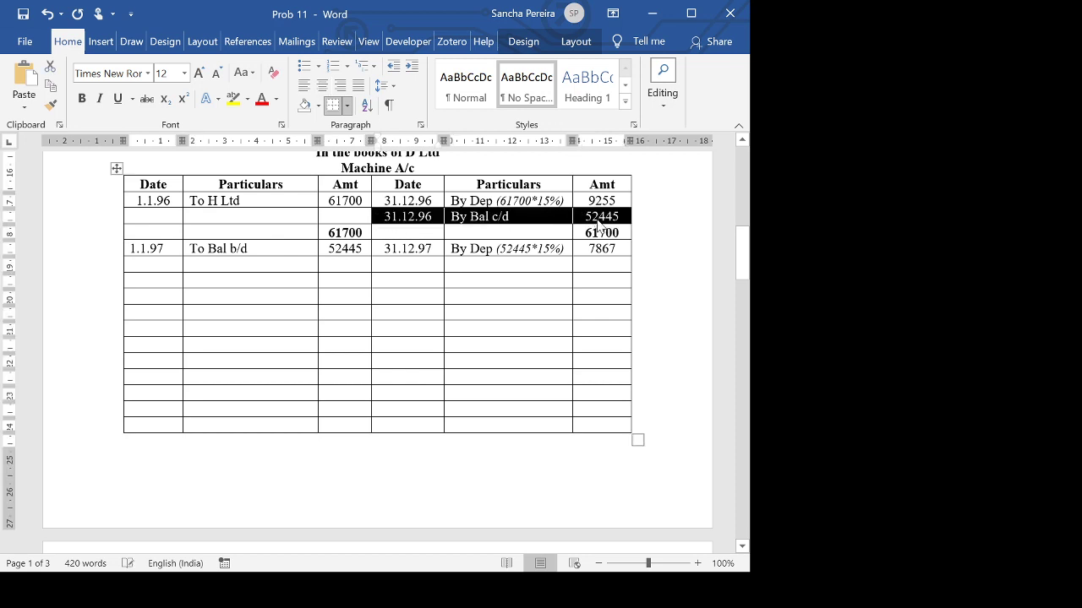
left_click(425, 268)
key("ctrl+v")
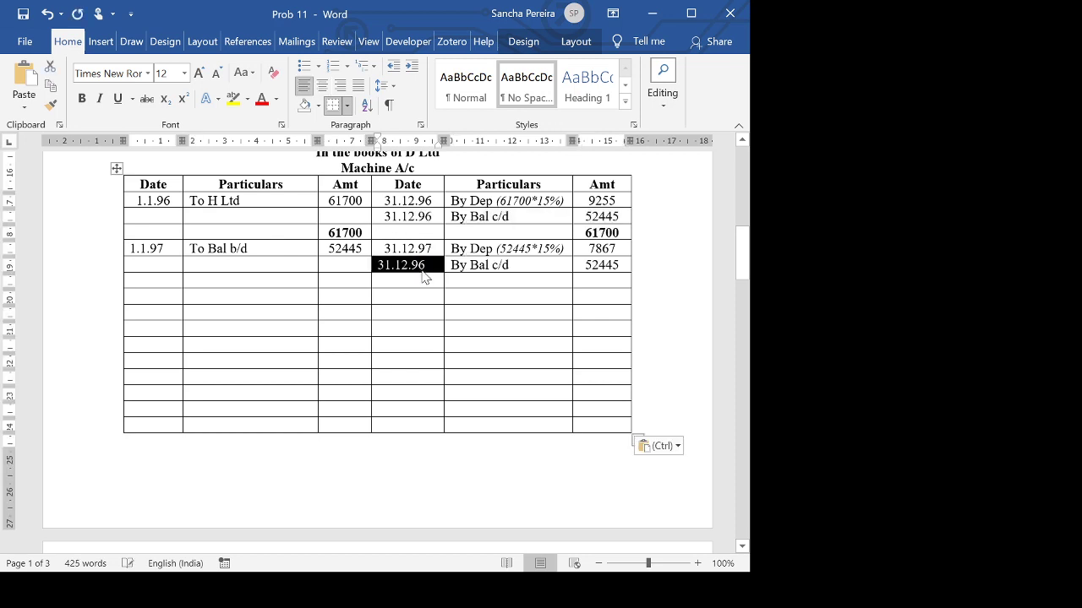
left_click(419, 264)
key("BackSpace")
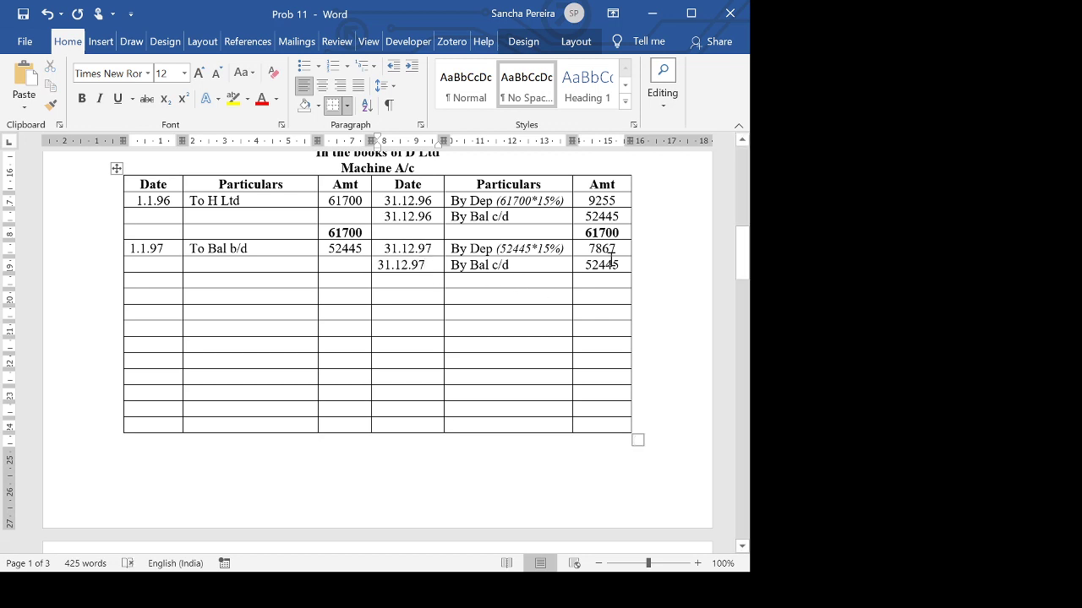
Set the amount of the 31.12.97 "By Bal c/d" entry in the Machine A/c to 44578.
left_click(583, 264)
key("Delete")
key("Delete")
key("Delete")
key("Delete")
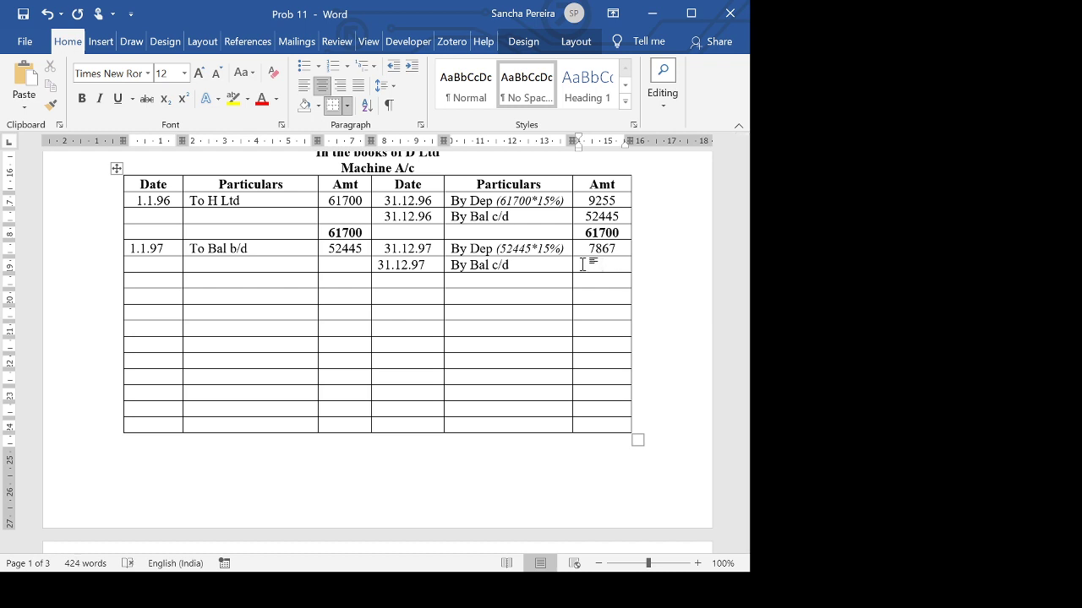
type("44578")
Enter the 1997 total 52445 in both amount columns of the Machine A/c, below the "By Bal c/d" row.
left_click(349, 283)
type("52445")
left_click(611, 287)
type("52445")
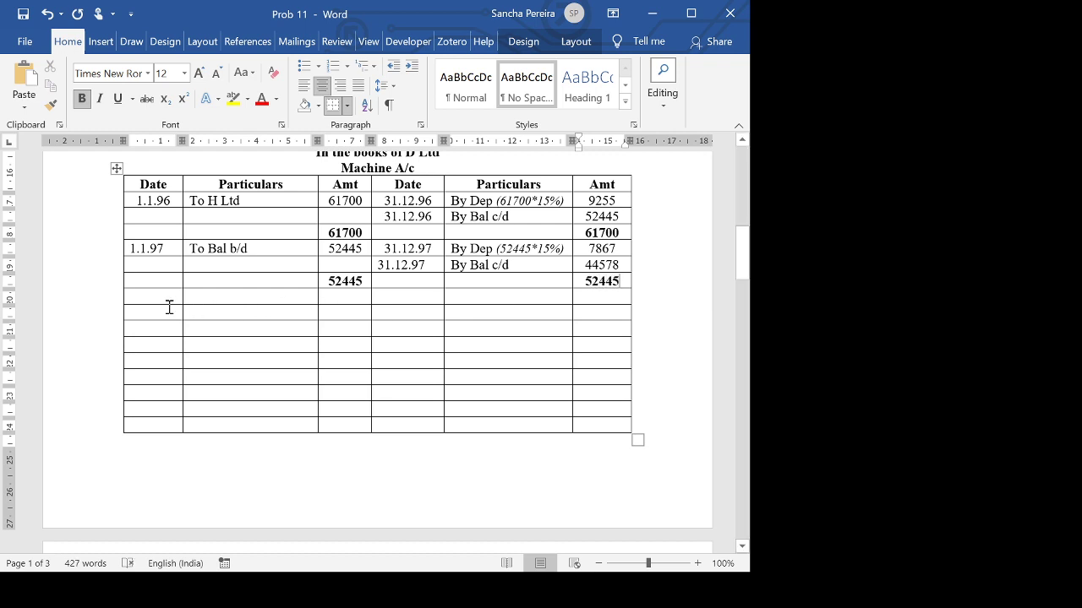
Copy the Machine A/c "To Bal b/d" entry to the row below the 52445 totals, with the date 1.1.98 and amount 44578.
left_click_drag(142, 236, 314, 248)
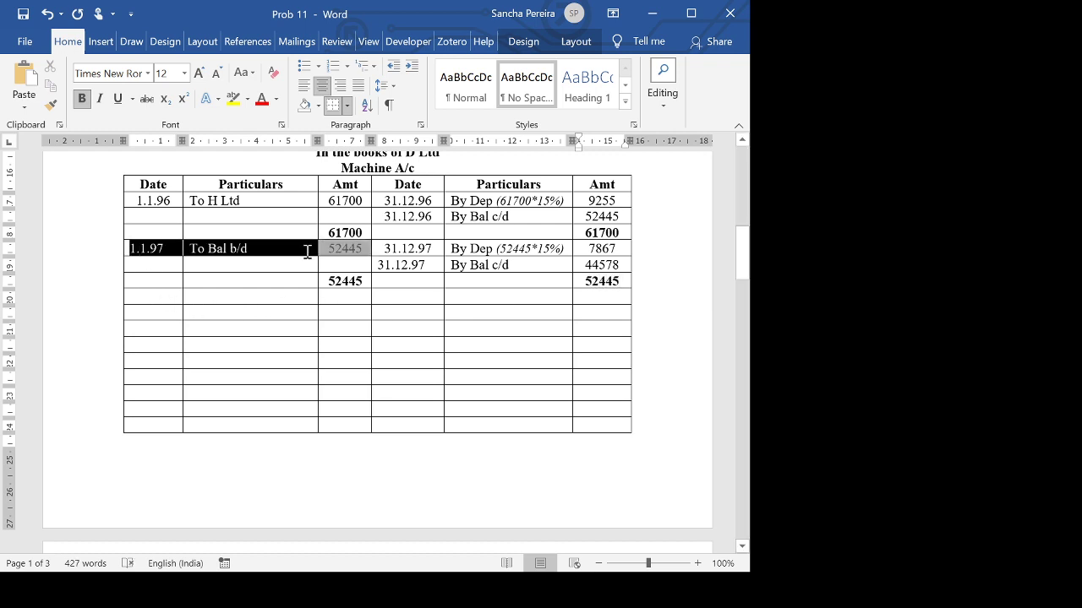
key("ctrl+c")
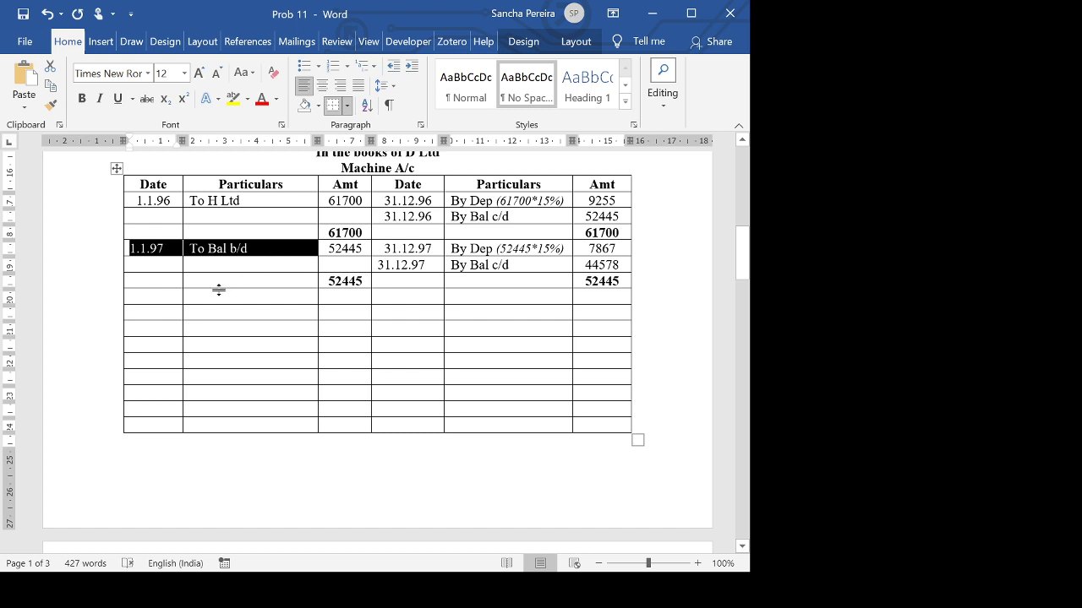
left_click(169, 300)
key("ctrl+v")
key("Right")
key("BackSpace")
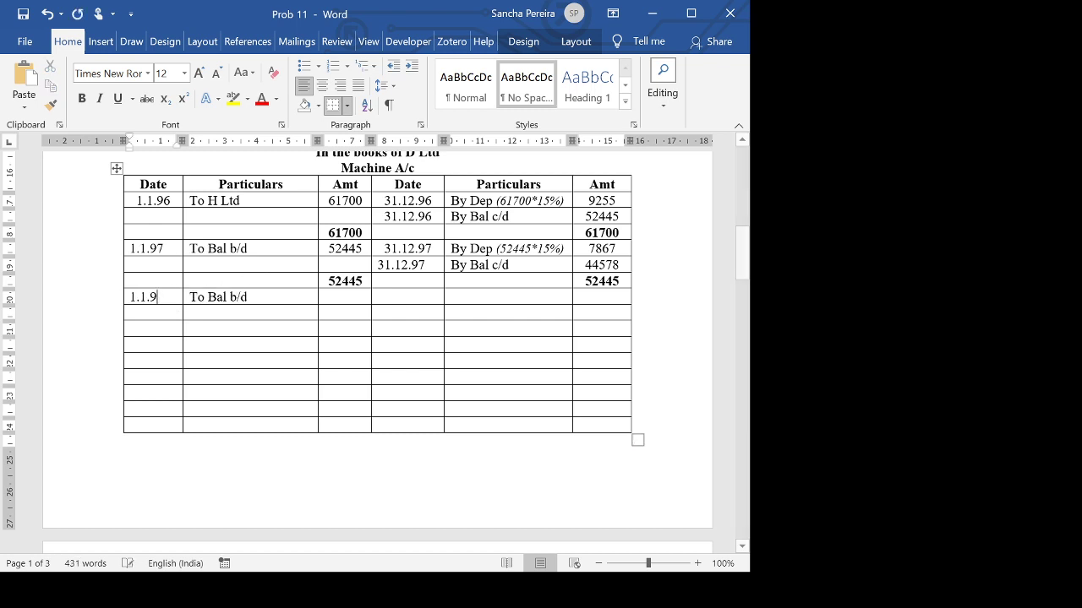
type("8")
key("Right")
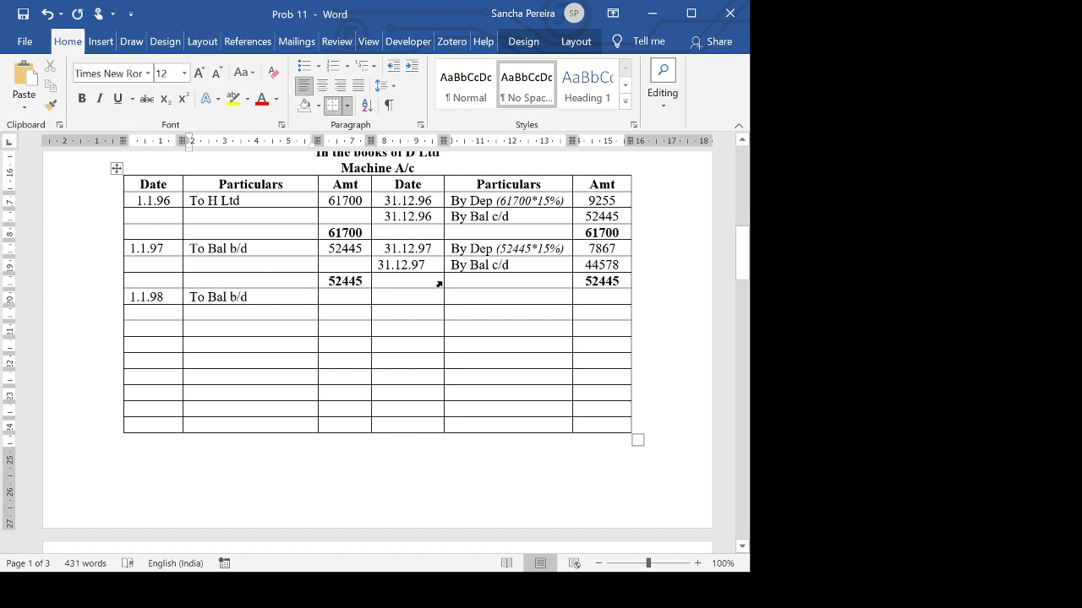
left_click(326, 296)
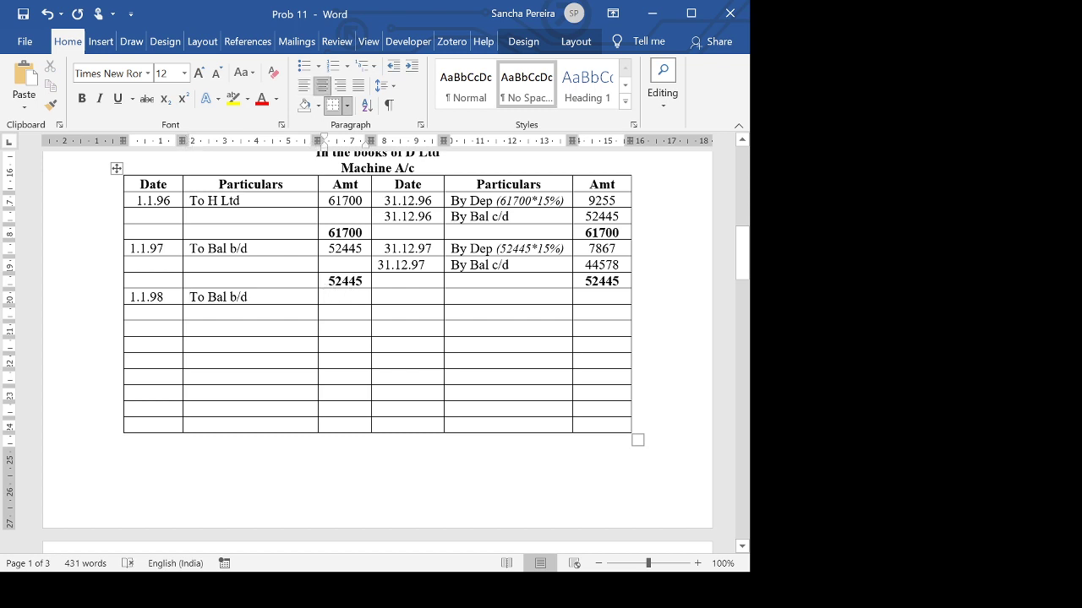
type("44578")
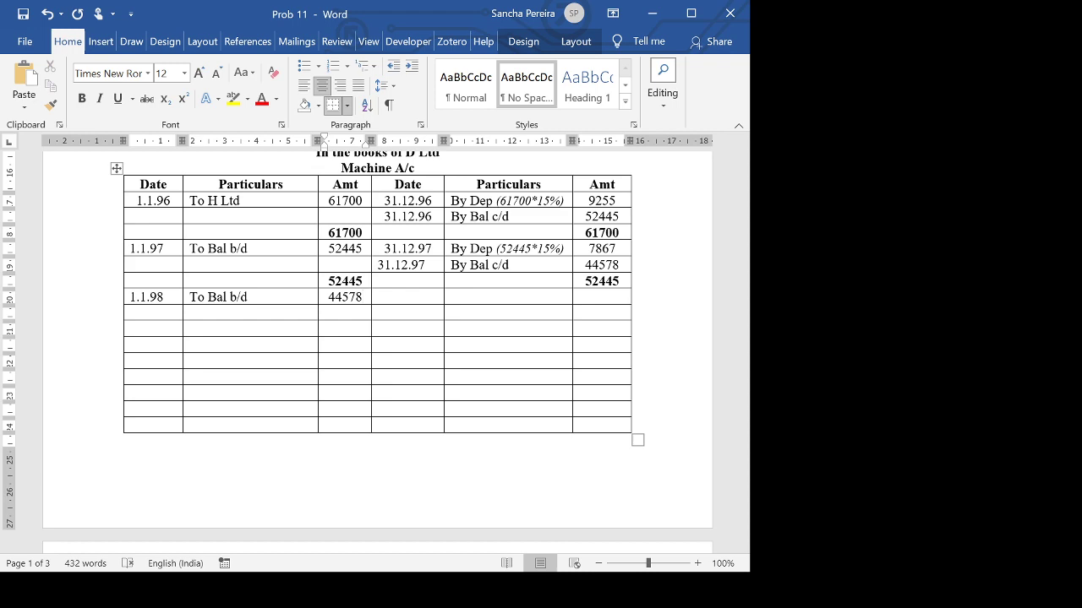
Copy the 1997 "By Interest" entry in the H Ltd. A/c to the row below the 1.1.98 balance, with the date 31.12.98.
scroll(377, 347, "down", 10)
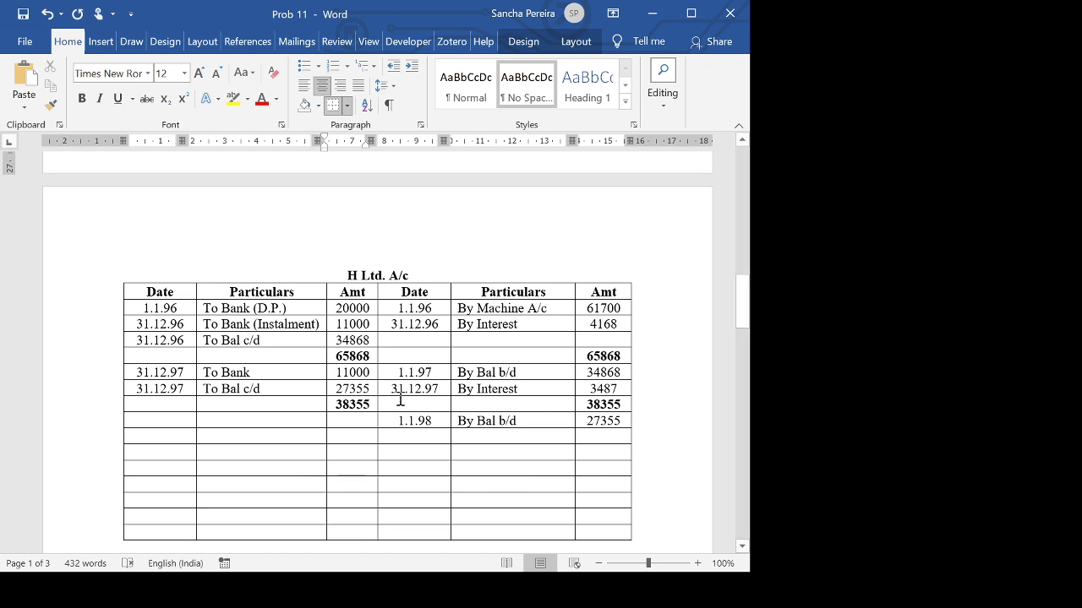
left_click_drag(390, 389, 611, 394)
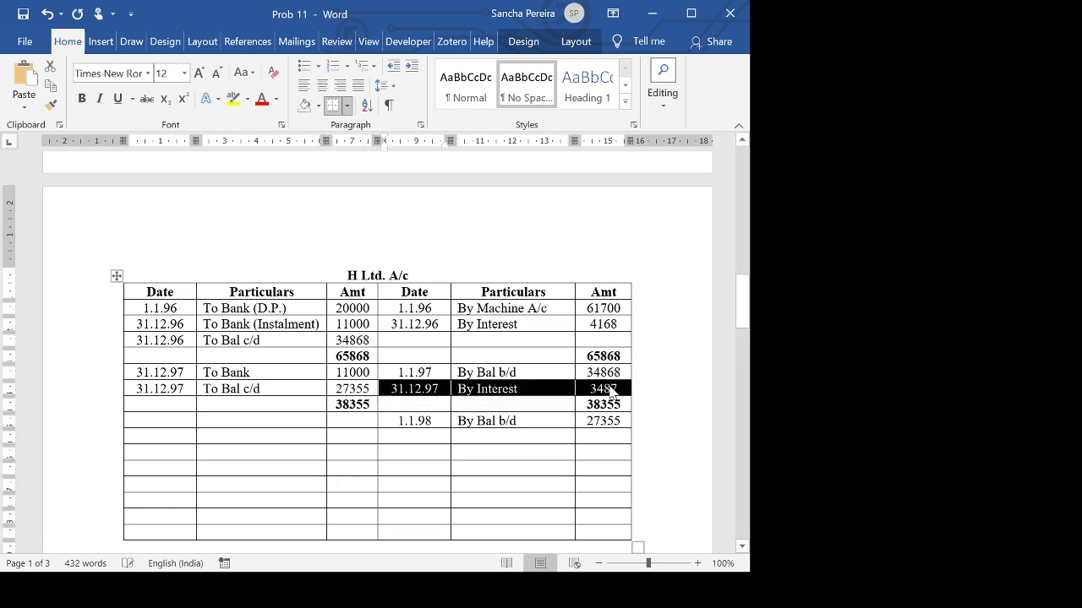
left_click(415, 440)
key("ctrl+v")
left_click(438, 438)
key("BackSpace")
type("8")
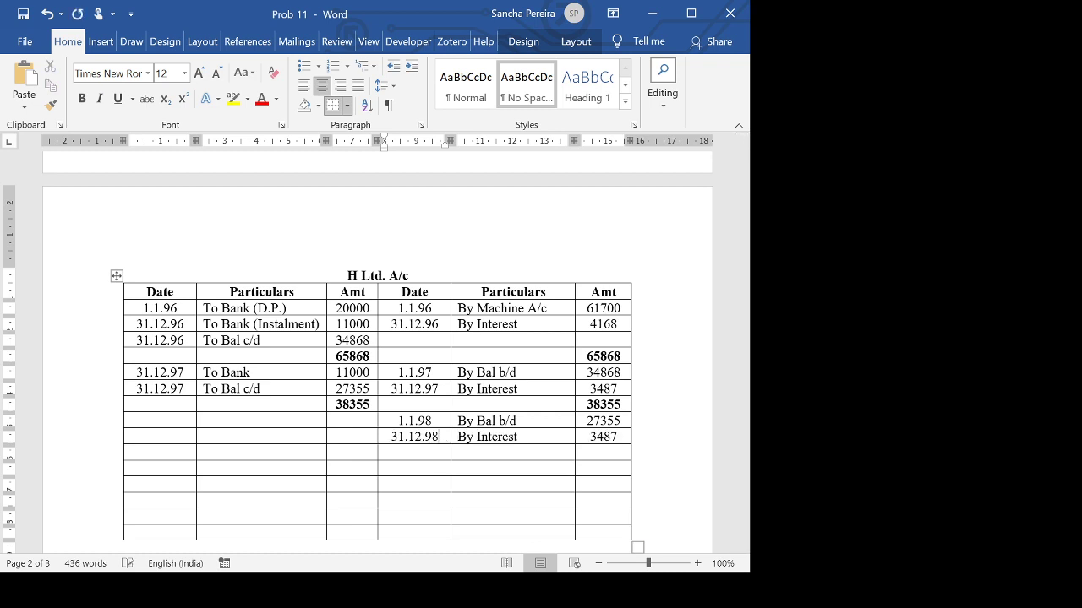
Set the amount of the 31.12.98 "By Interest" entry in the H Ltd. A/c to 2736, in non-bold text.
scroll(498, 395, "up", 15)
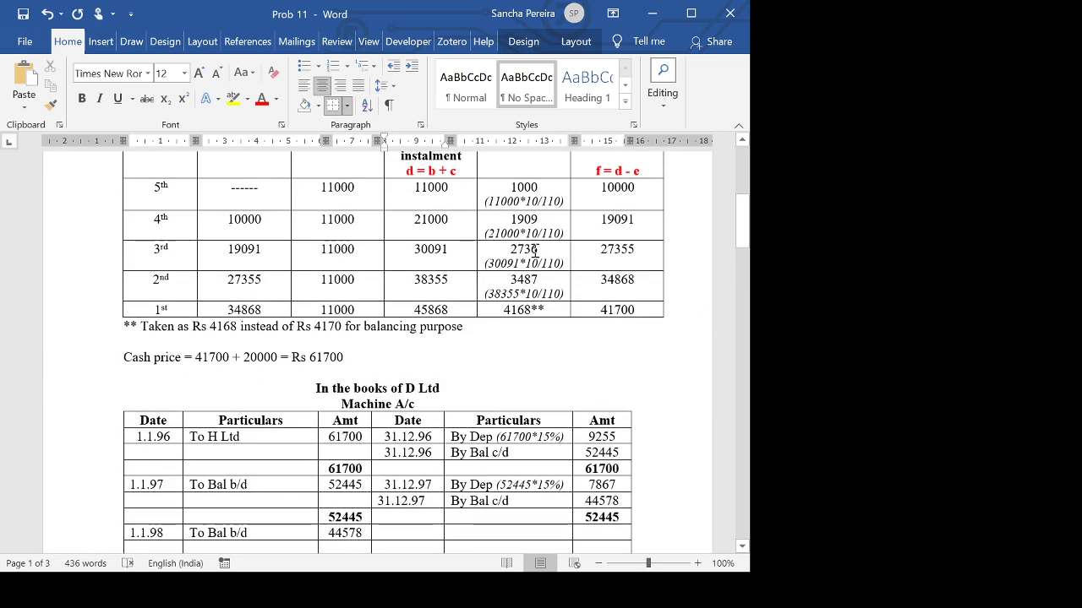
scroll(533, 251, "down", 5)
scroll(439, 442, "down", 10)
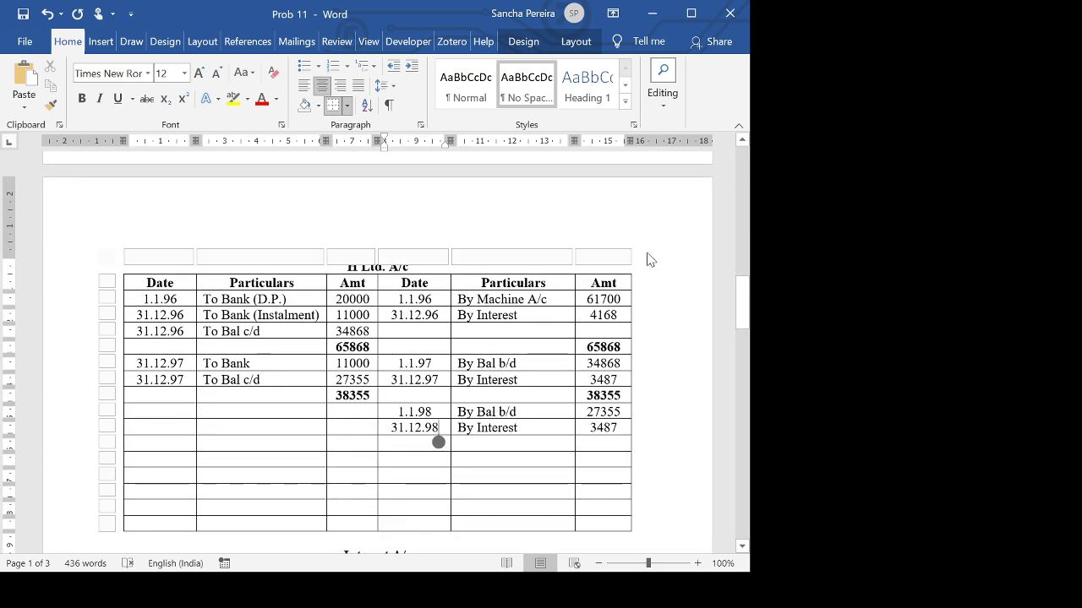
key("Down")
key("BackSpace")
key("BackSpace")
key("BackSpace")
key("BackSpace")
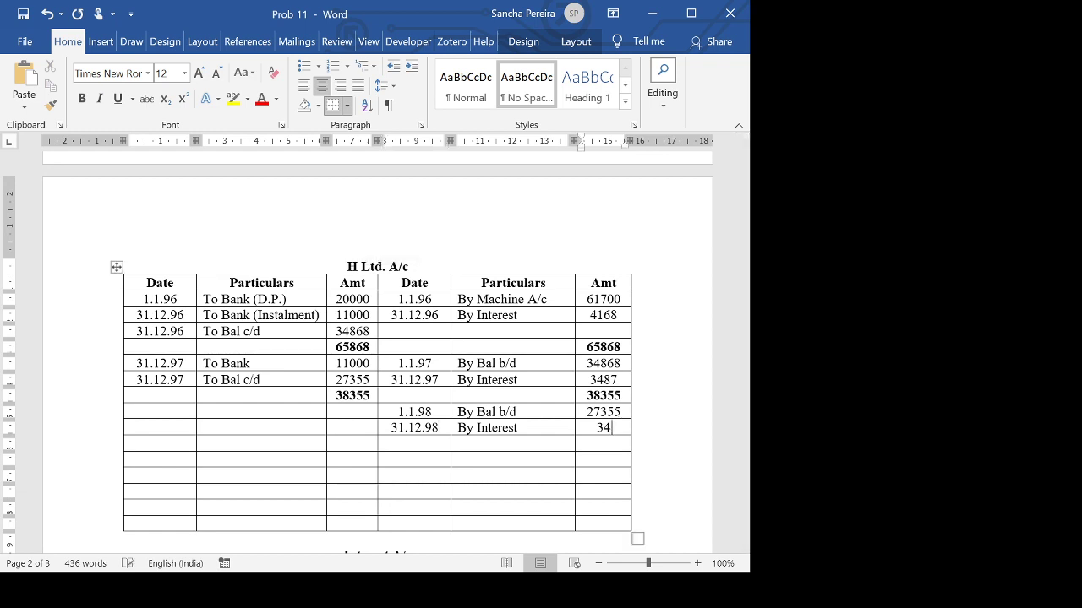
type("2736")
left_click(573, 428)
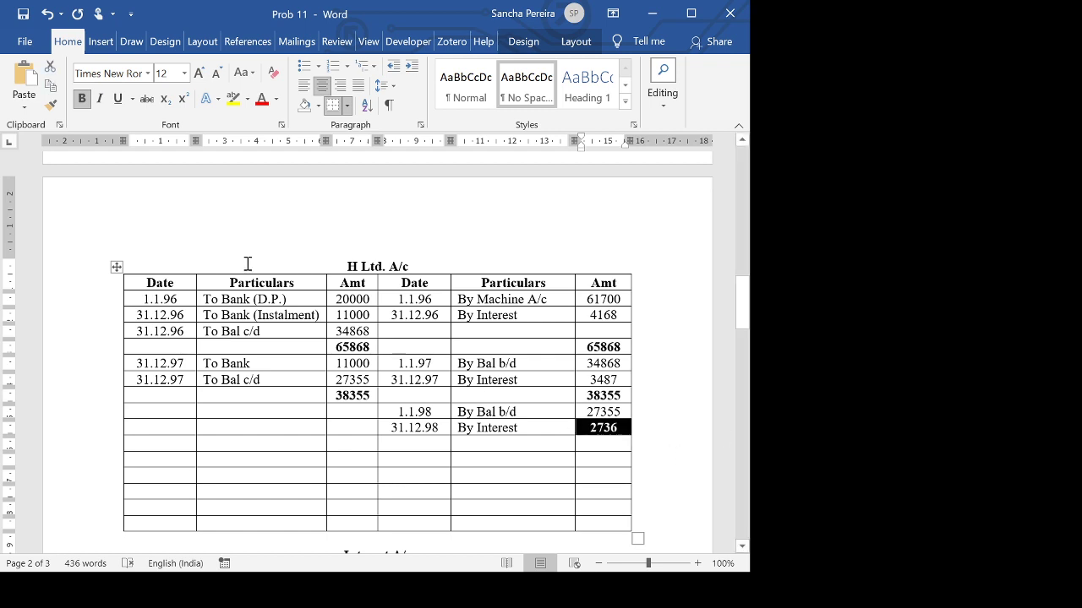
left_click(82, 98)
Copy the 1997 "To H Ltd" entry in the Interest A/c to the next row, with the date 31.12.98 and underlined amount 2736.
scroll(320, 431, "down", 9)
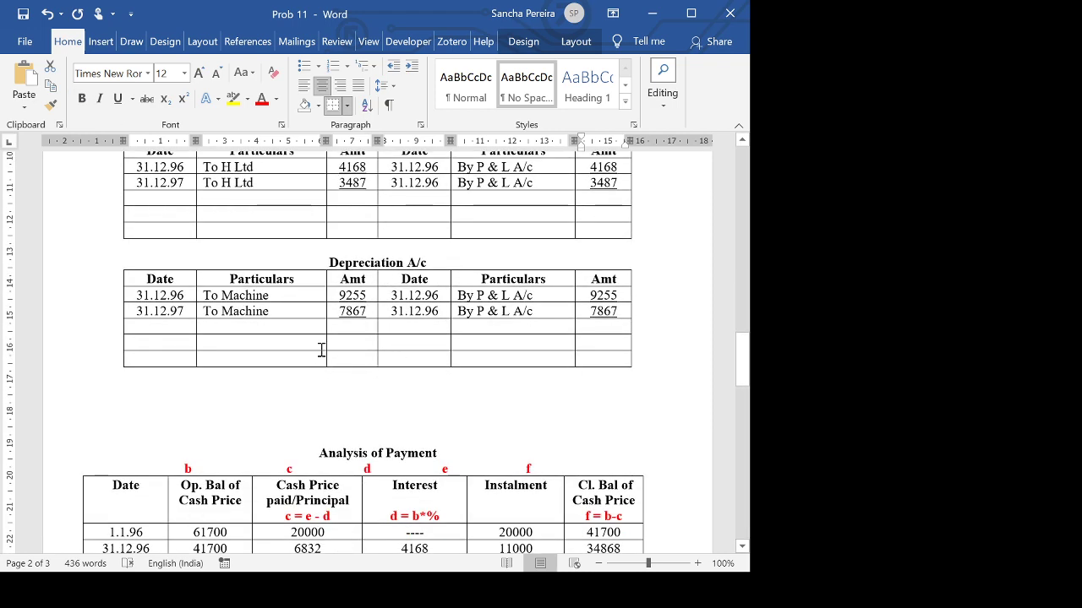
scroll(321, 349, "up", 2)
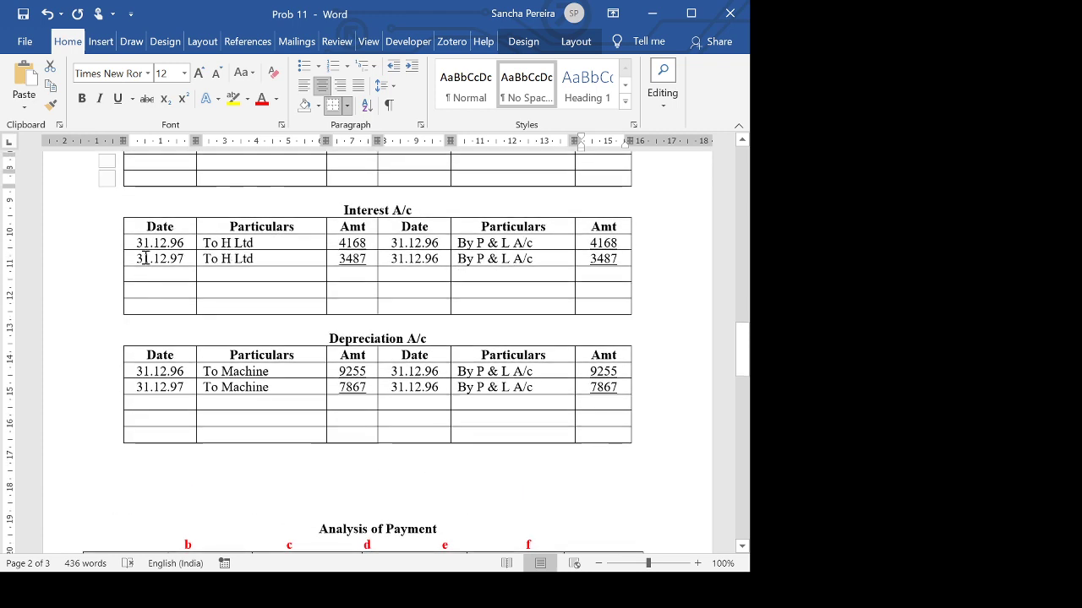
left_click_drag(140, 257, 243, 265)
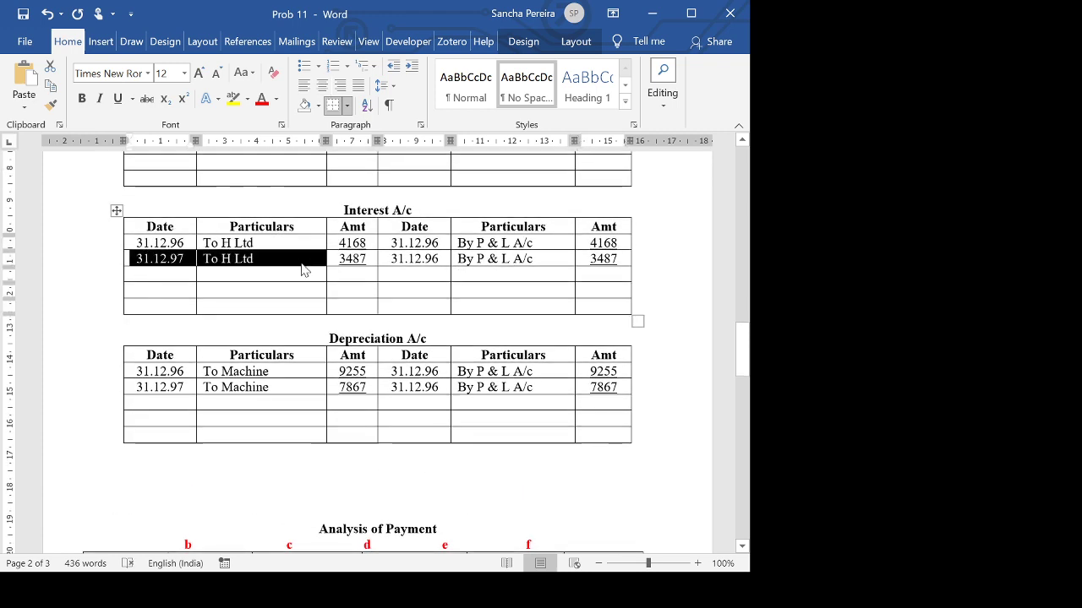
left_click(166, 281)
key("ctrl+v")
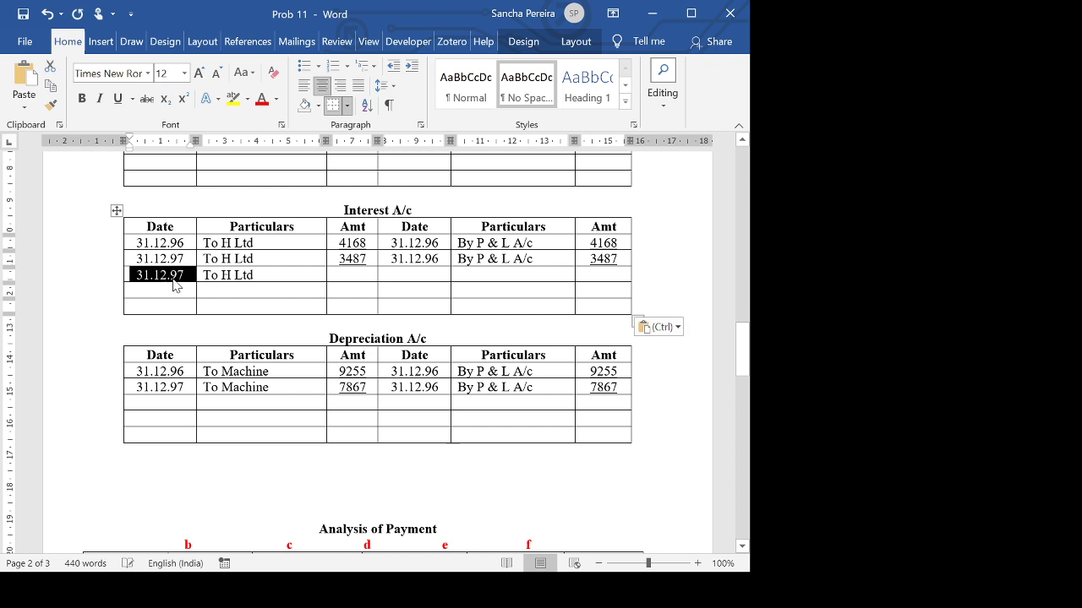
left_click(186, 280)
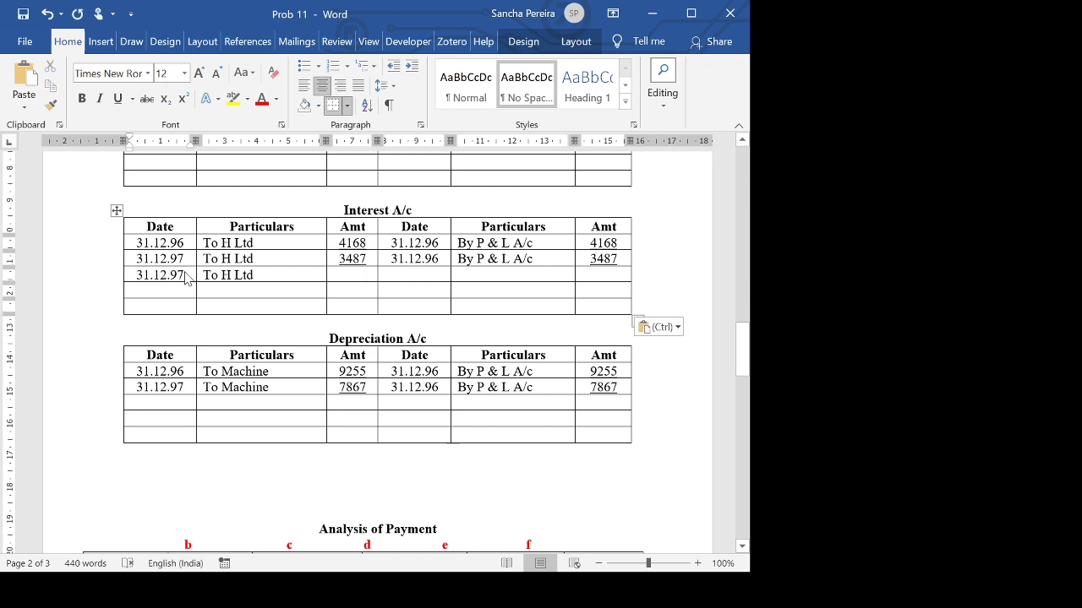
key("BackSpace")
type("8")
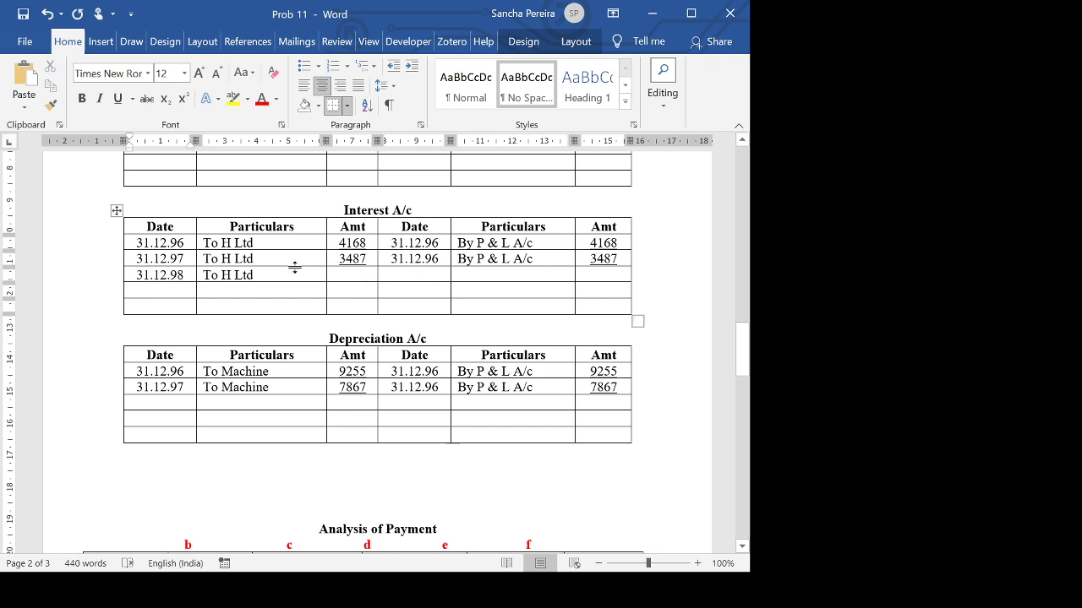
left_click(359, 276)
type("27")
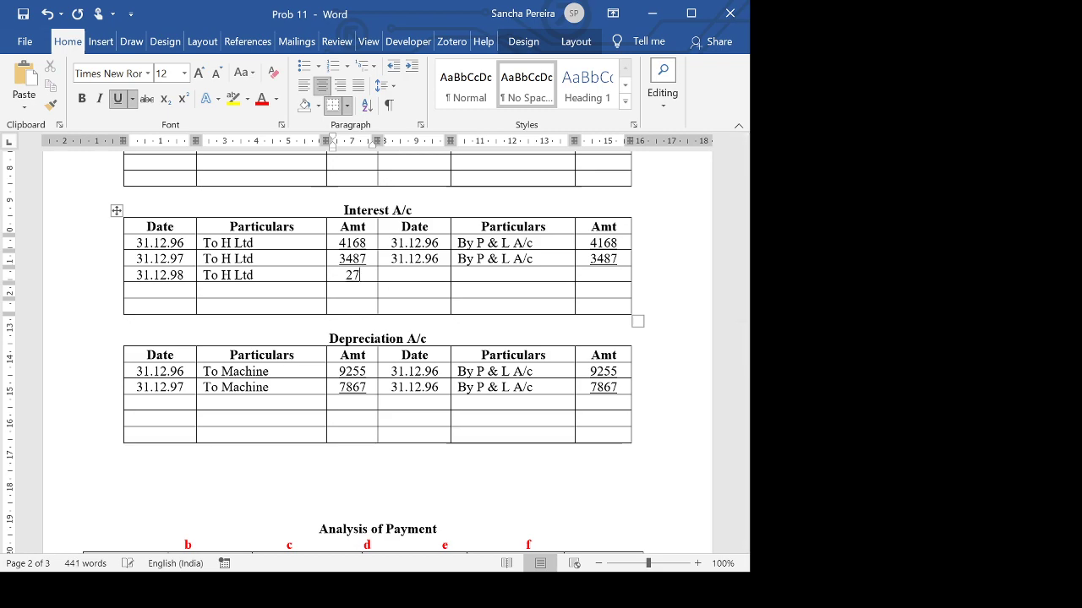
type("36")
Copy the 1997 "To Bank" 11000 entry in the H Ltd. A/c to the row below the 38355 totals, with the date 31.12.98.
scroll(188, 266, "up", 10)
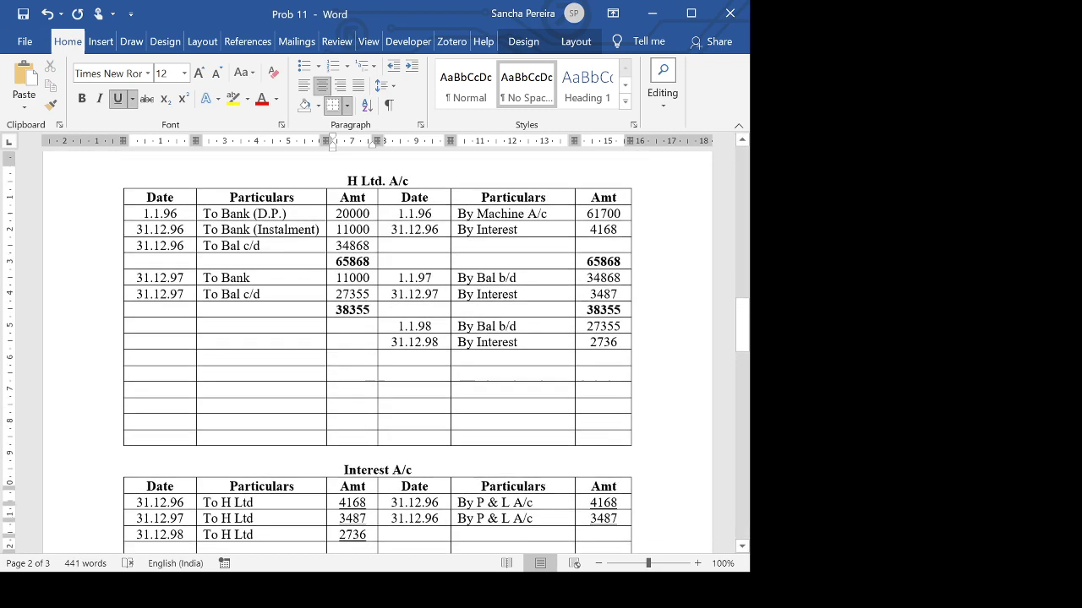
scroll(188, 266, "down", 2)
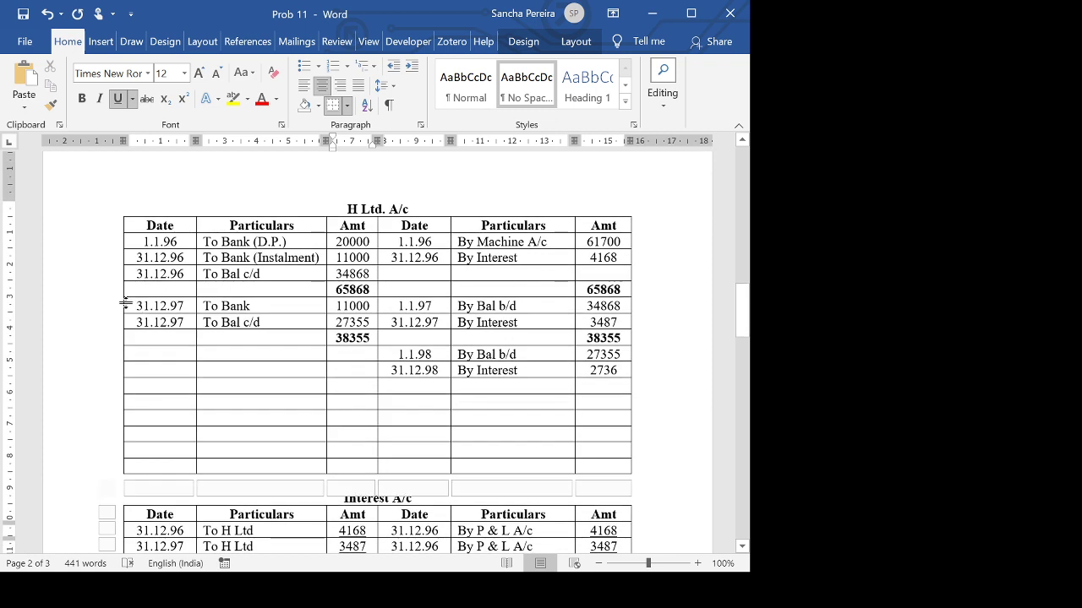
left_click_drag(134, 306, 346, 308)
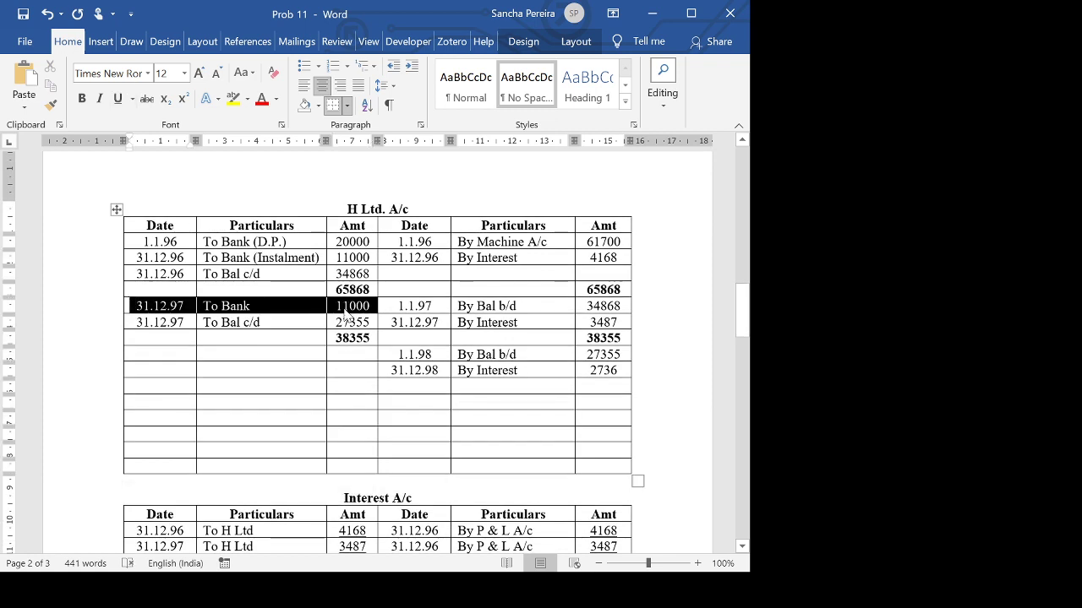
key("ctrl+c")
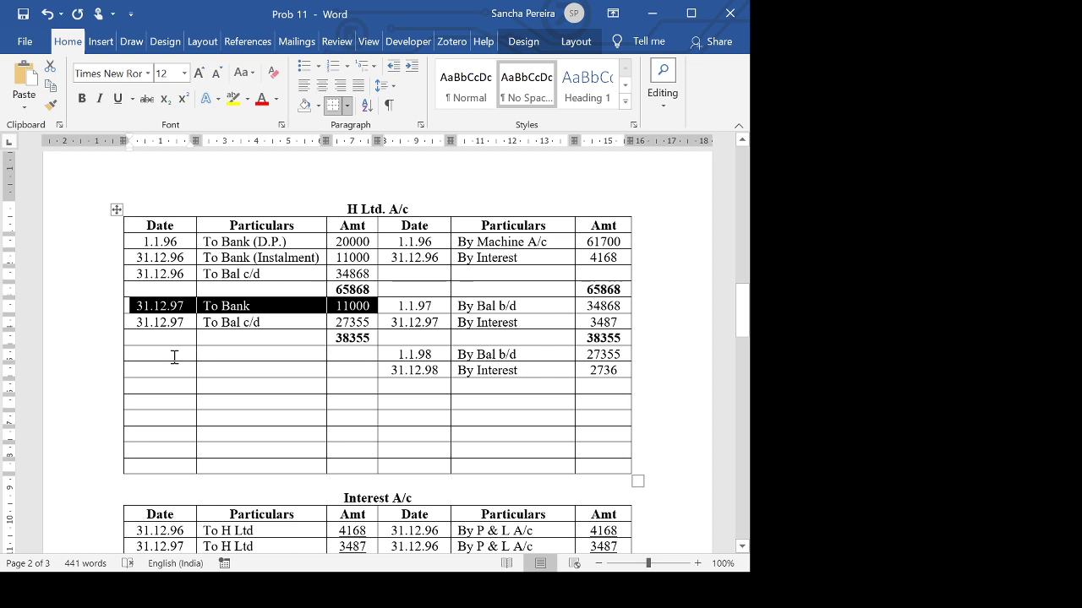
left_click(174, 355)
key("ctrl+v")
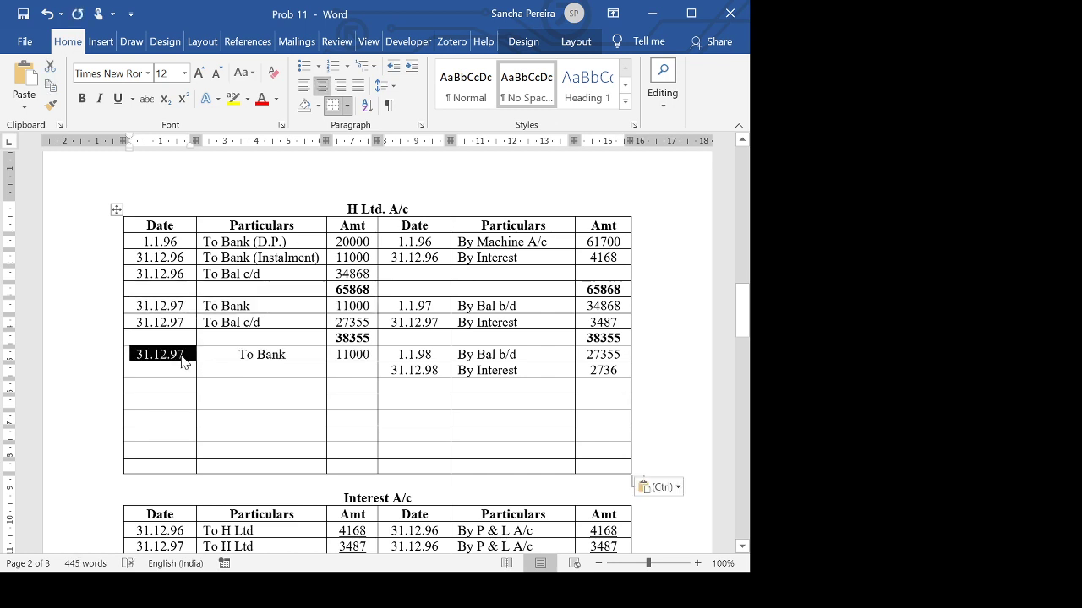
left_click(178, 358)
key("BackSpace")
type("8")
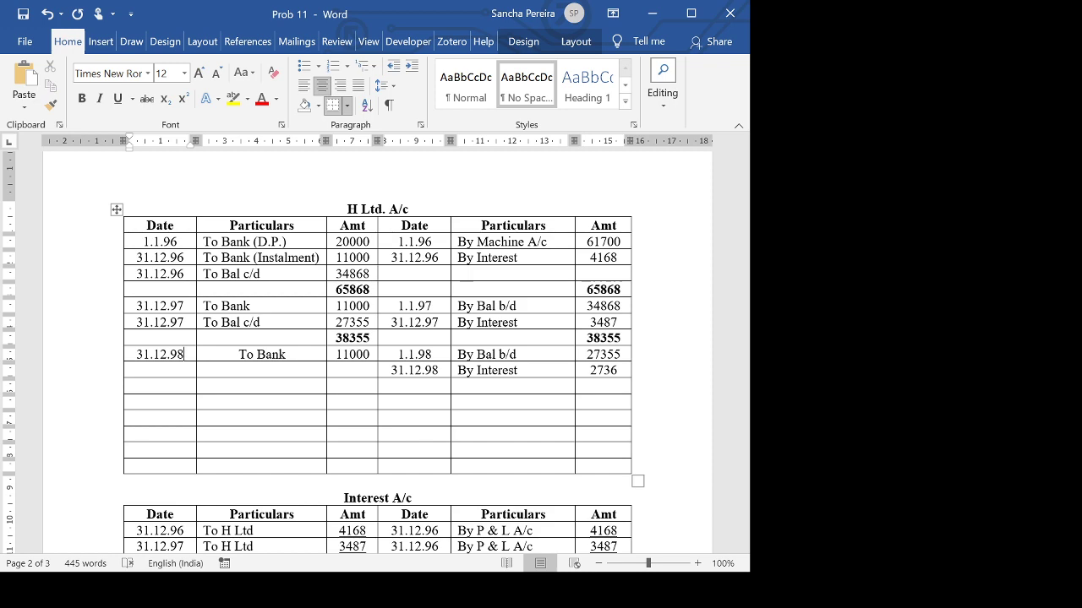
Centre the 31.12.97 date of the "By Bal c/d" entry in the Machine A/c.
scroll(370, 314, "up", 15)
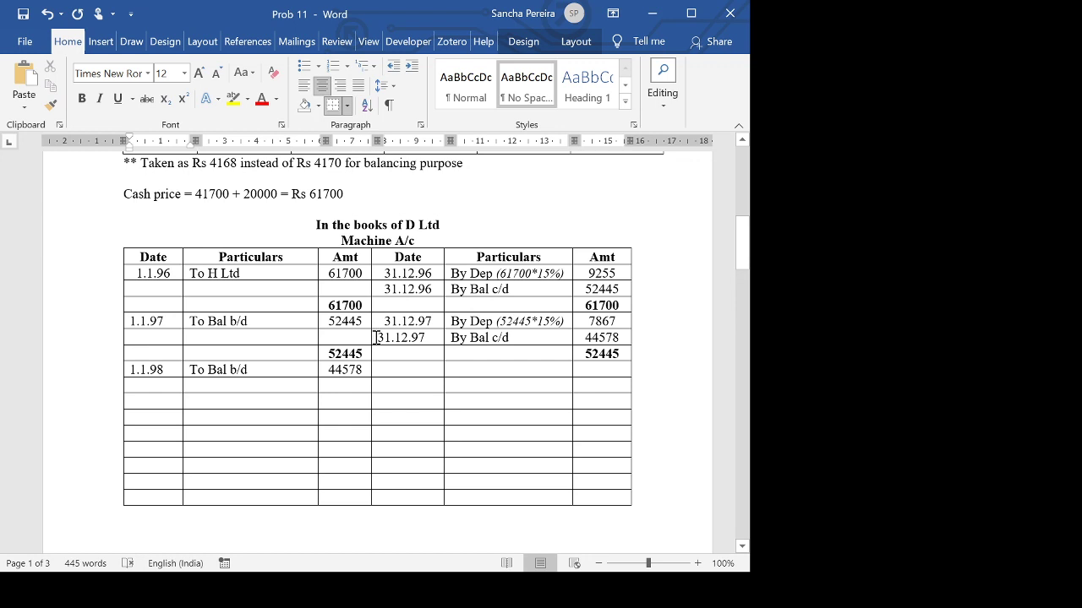
left_click(376, 338)
left_click(324, 88)
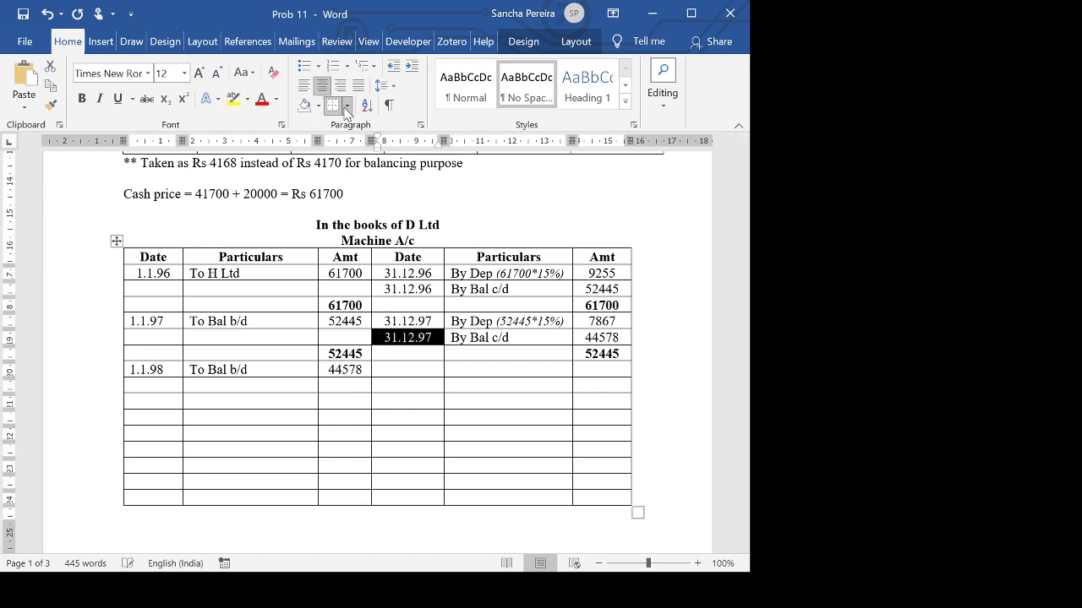
Copy the 1997 "By Dep" entry in the Machine A/c to the 1.1.98 row, with the centred date 31.12.98.
left_click(390, 365)
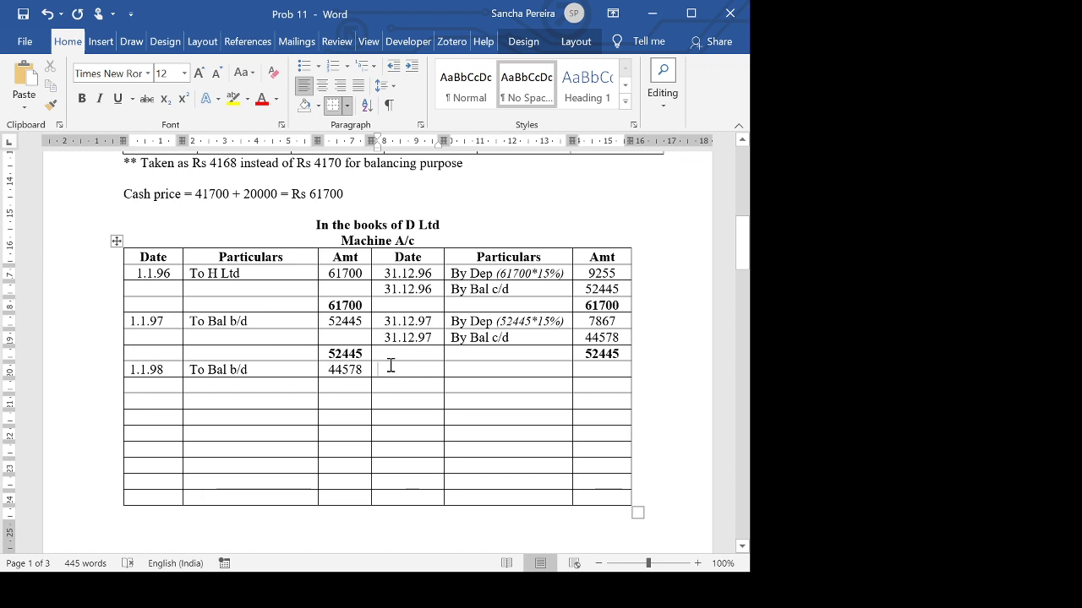
left_click_drag(386, 321, 570, 321)
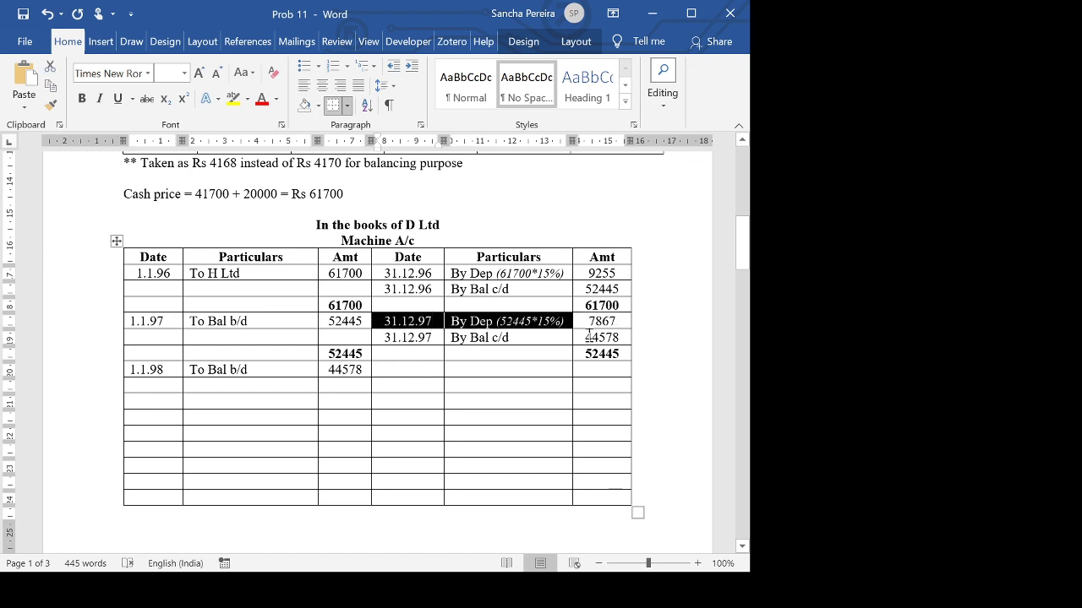
left_click(425, 368)
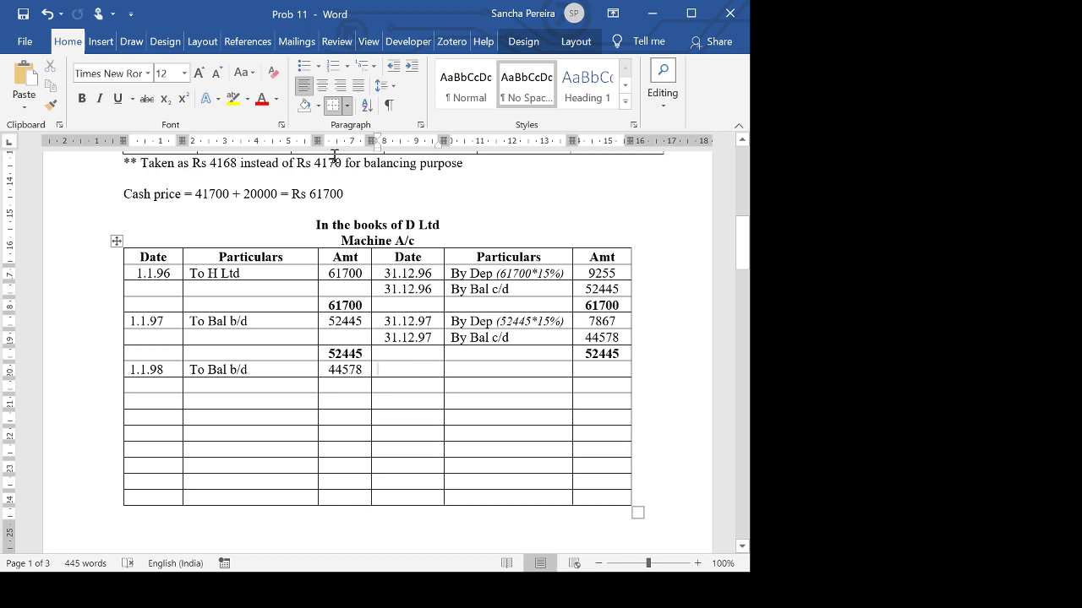
left_click(322, 85)
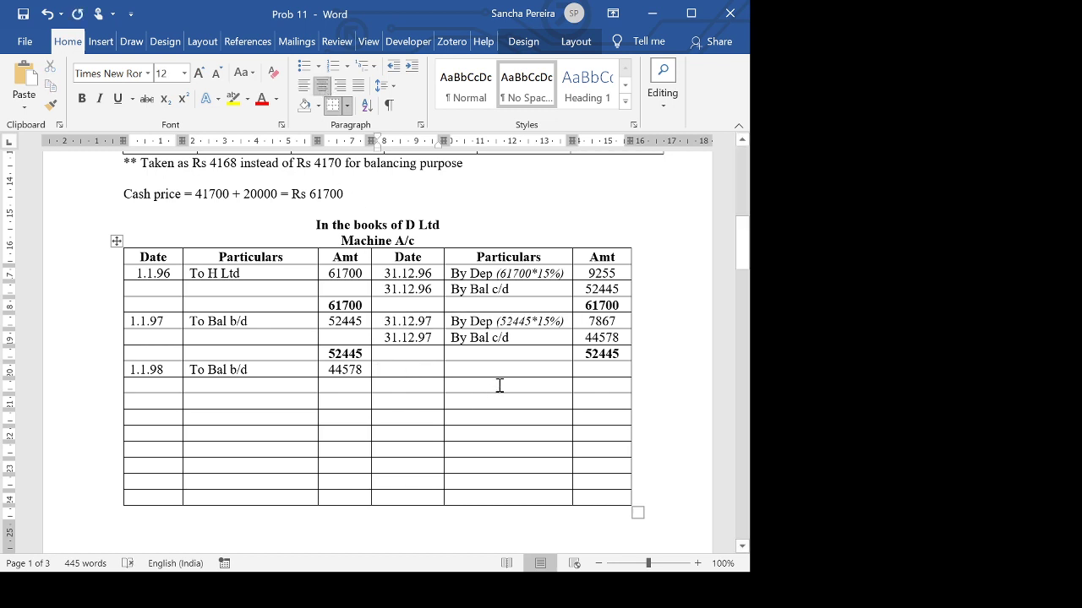
key("ctrl+v")
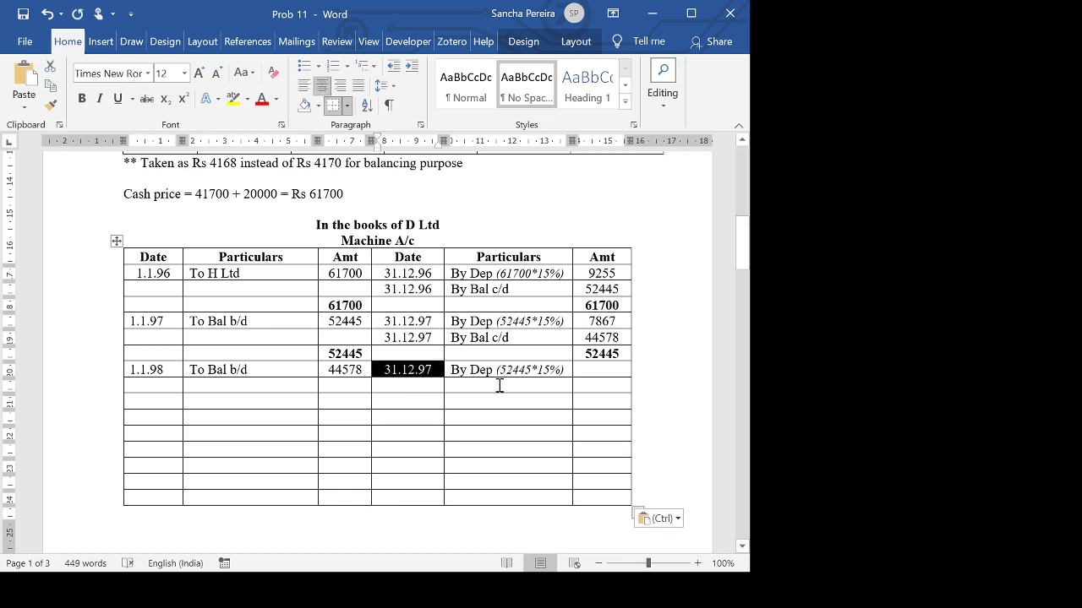
left_click(432, 372)
key("BackSpace")
type("8")
Change the calculation in the 31.12.98 "By Dep" entry of the Machine A/c to 44578*15% and enter the amount 6687.
left_click(447, 370)
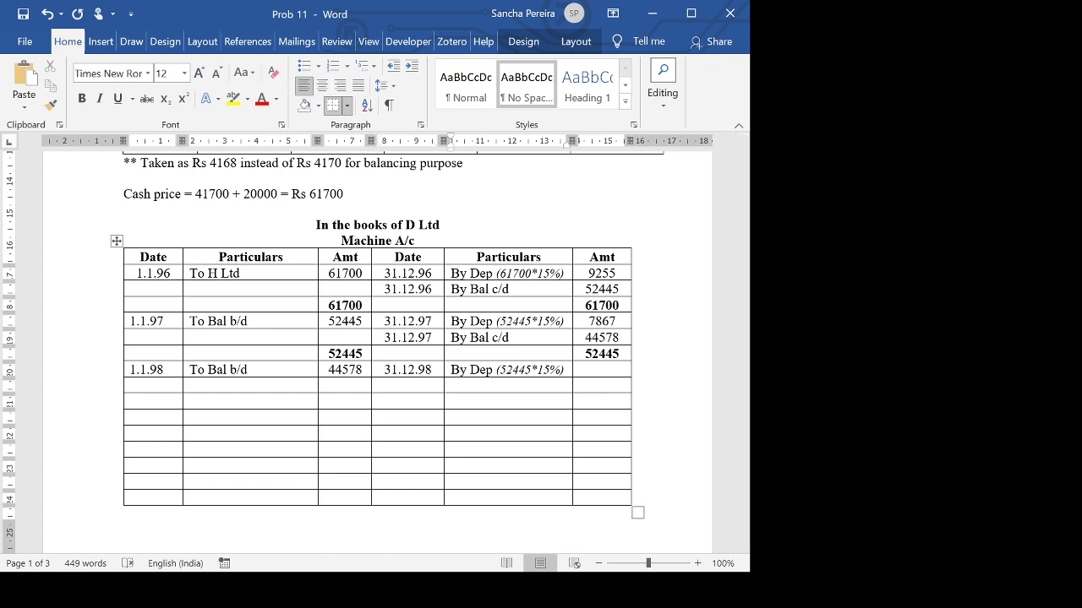
left_click(500, 369)
type("44578")
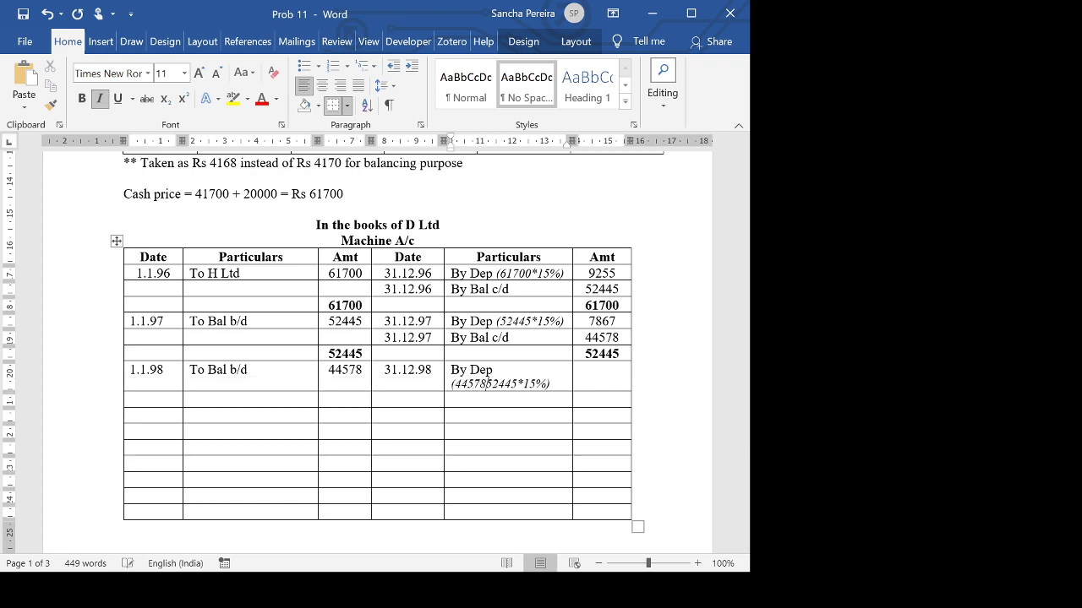
key("Delete")
key("Delete")
key("Delete")
key("Delete")
key("Delete")
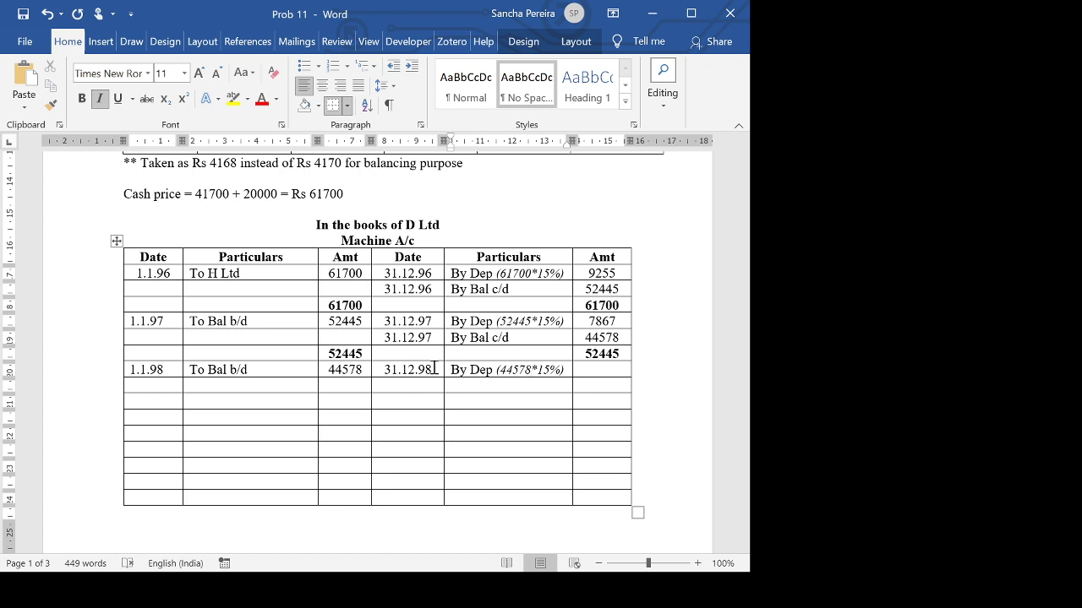
left_click(601, 369)
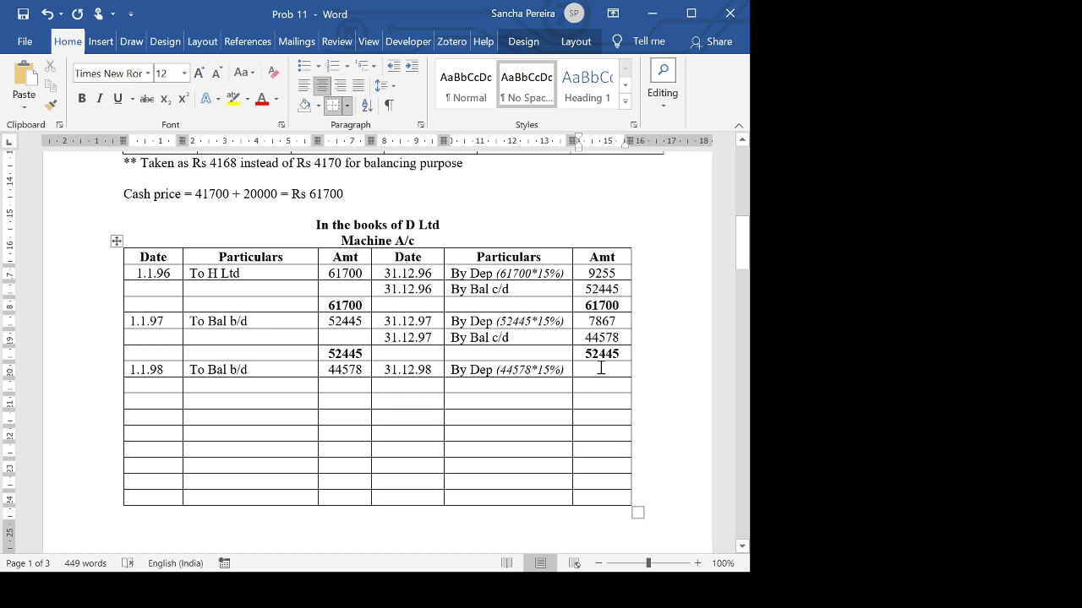
type("6687")
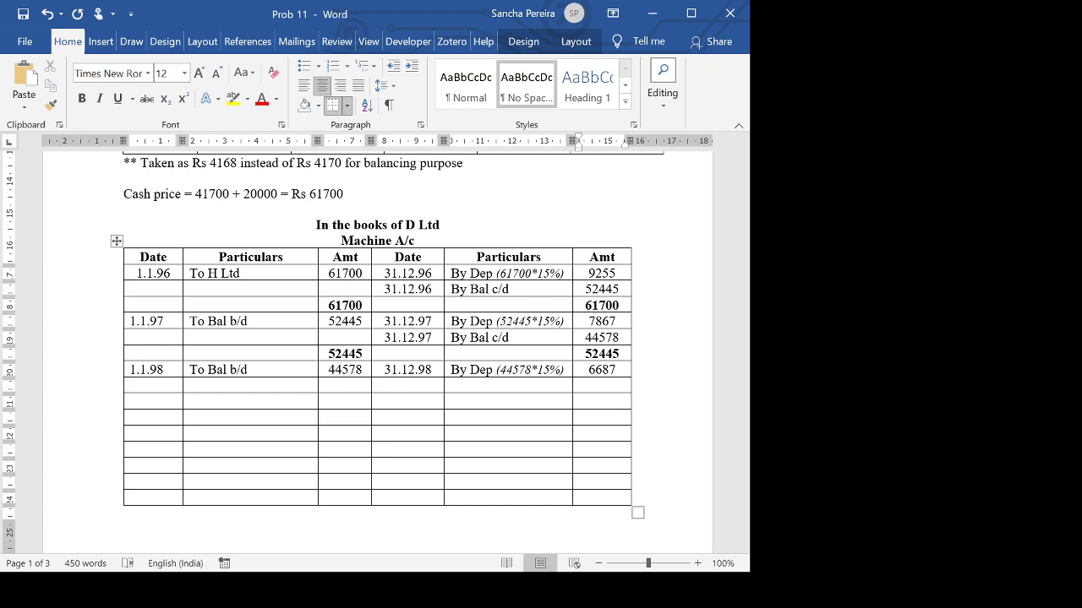
Copy the 1997 "To Machine" entry in the Depreciation A/c to the next row, with the date 31.12.98 and underlined amount 6687.
scroll(377, 352, "down", 15)
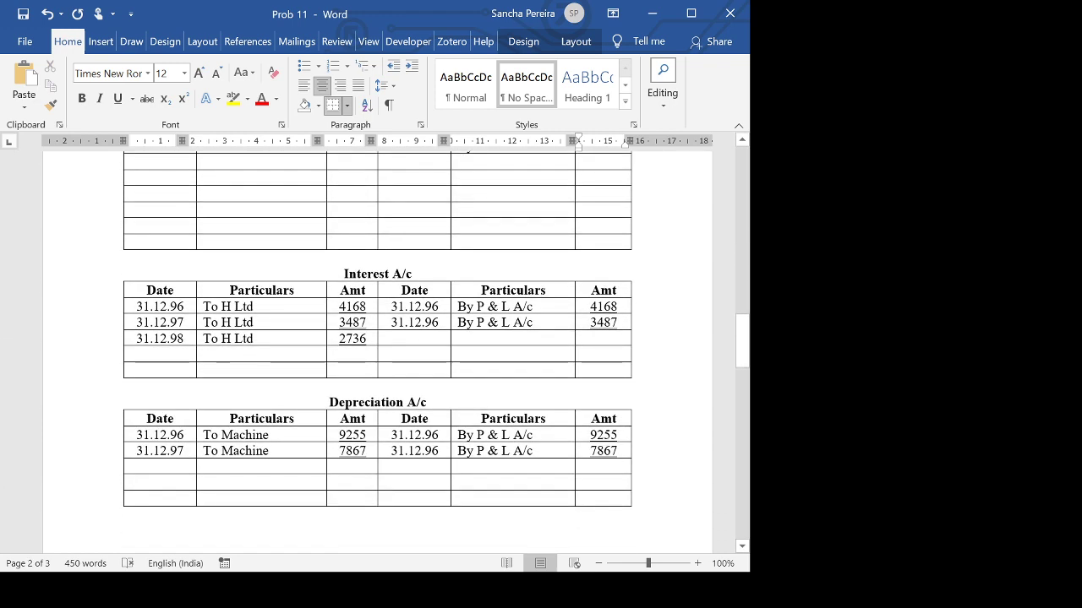
left_click_drag(152, 455, 284, 452)
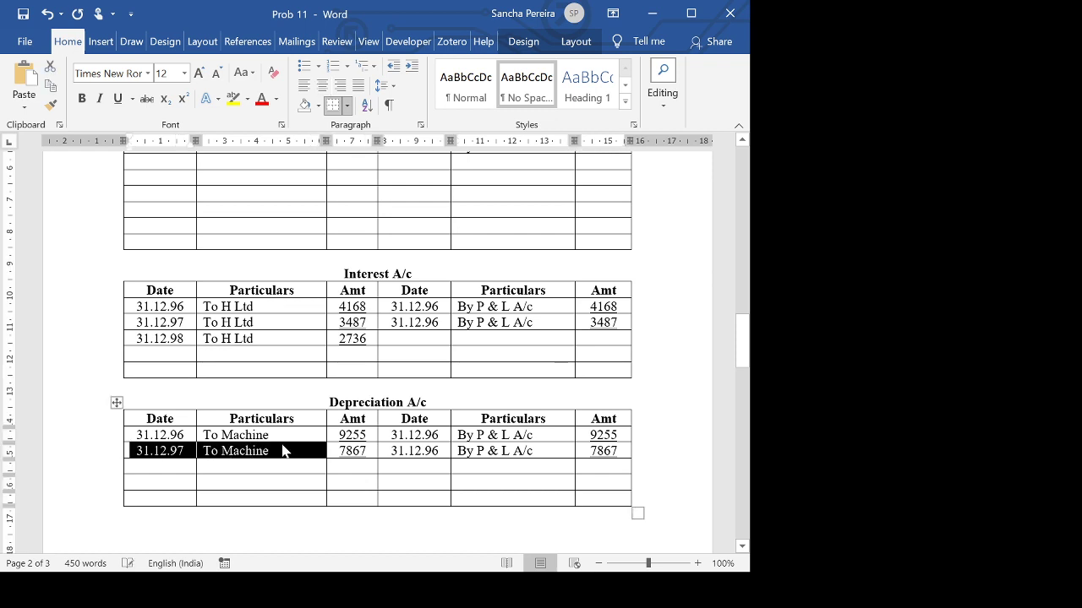
left_click(156, 468)
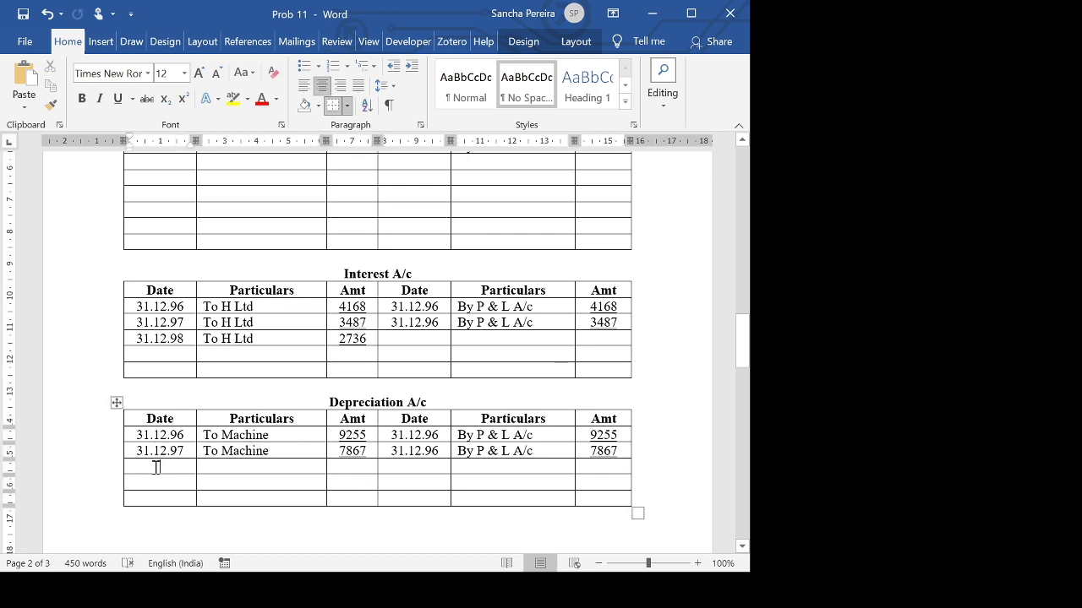
key("ctrl+v")
left_click(179, 467)
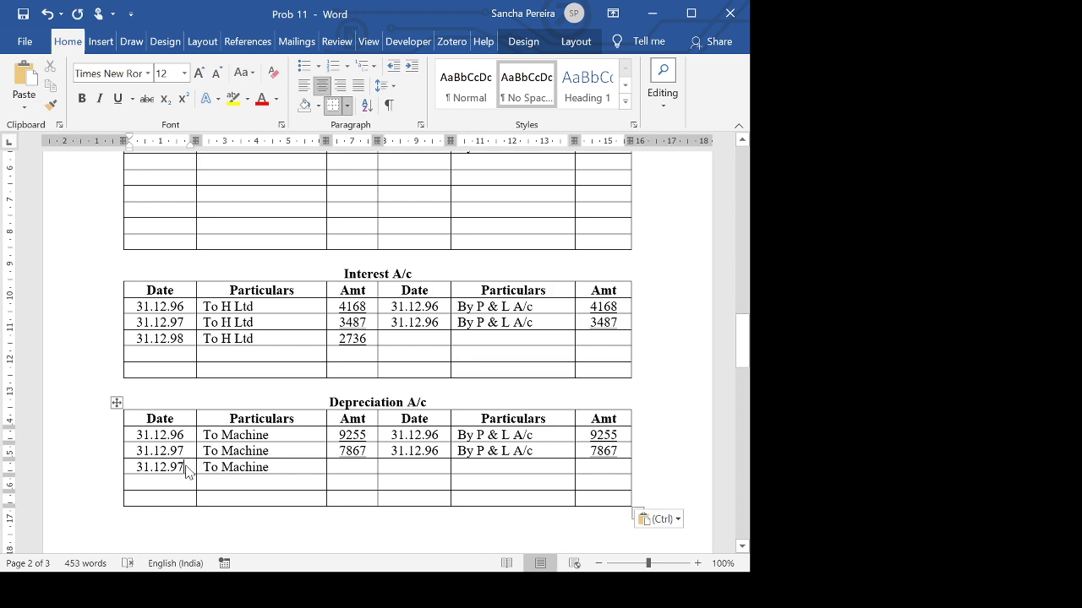
key("BackSpace")
type("8")
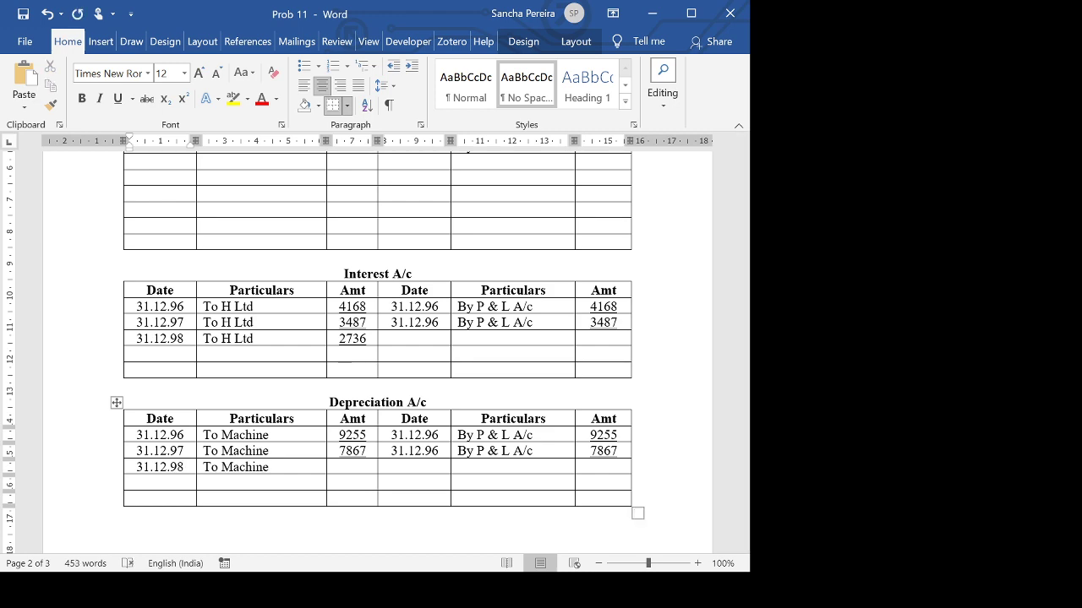
scroll(377, 347, "up", 12)
scroll(377, 347, "down", 12)
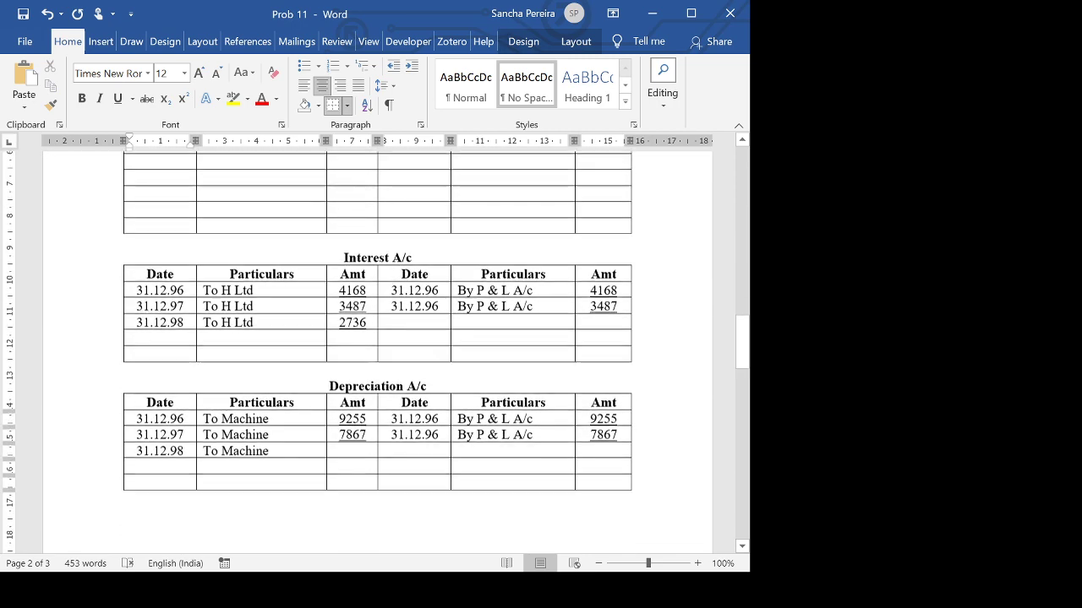
left_click(351, 445)
type("6687")
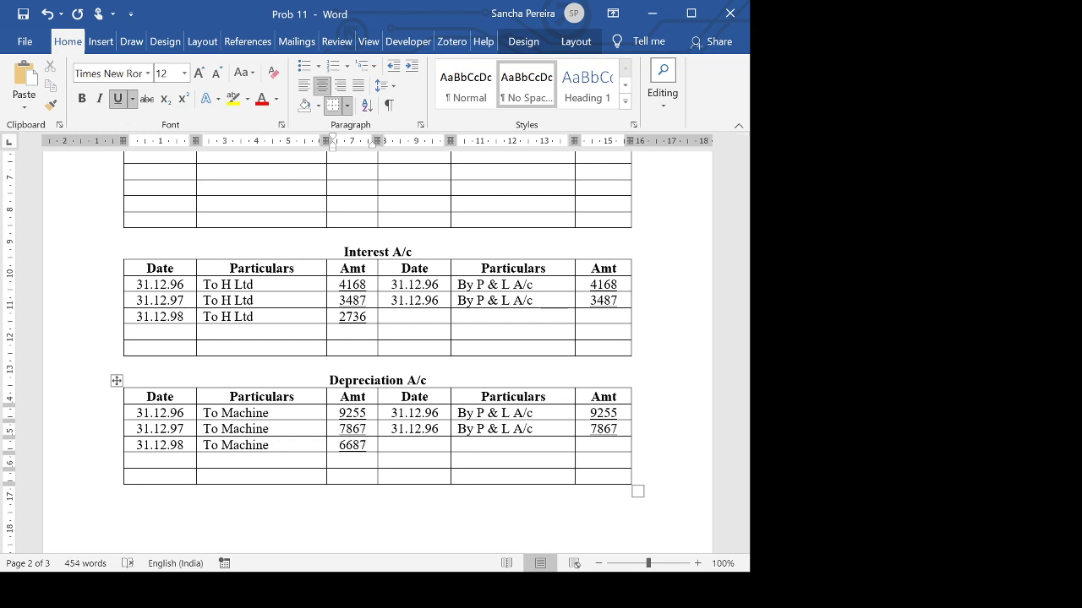
Copy the second "By P & L A/c" entry in the Depreciation A/c to the next row, with date 31.12.98 and underlined amount 6687.
left_click_drag(393, 430, 555, 436)
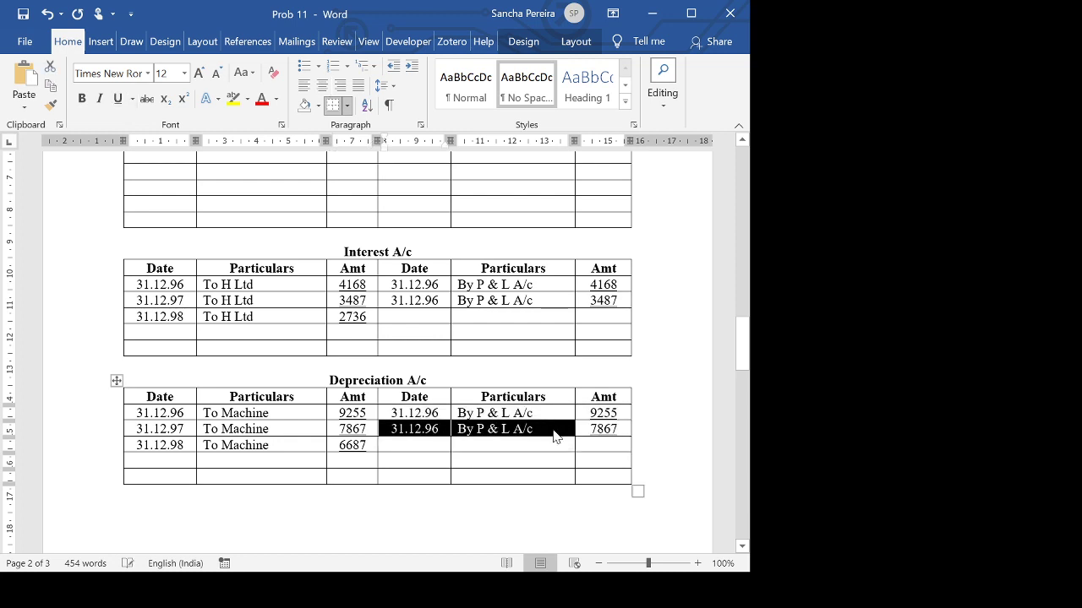
key("ctrl+c")
left_click(404, 442)
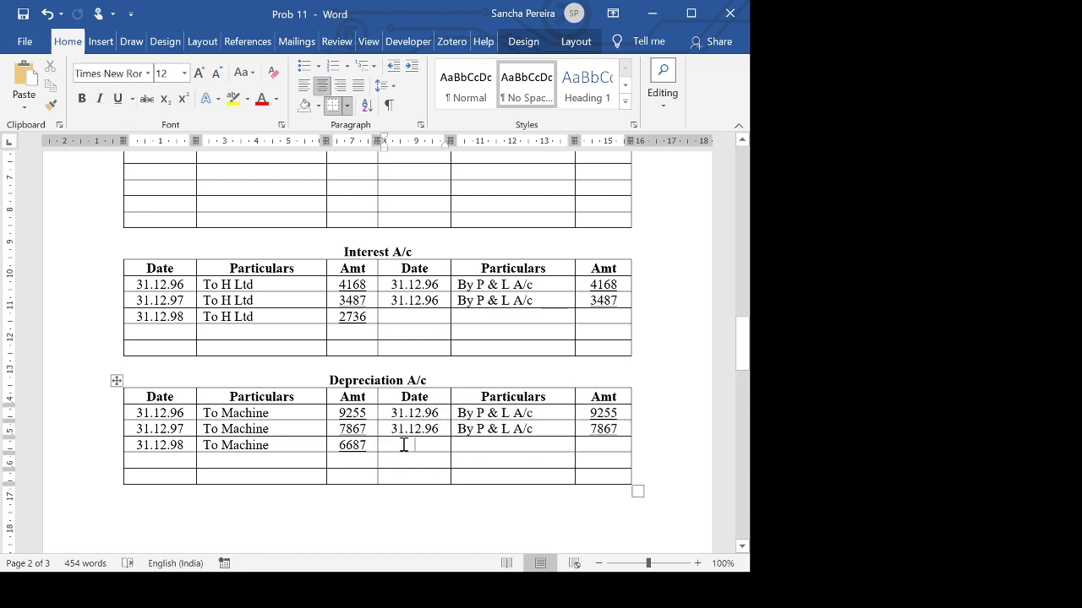
key("ctrl+v")
left_click(446, 446)
key("BackSpace")
type("8")
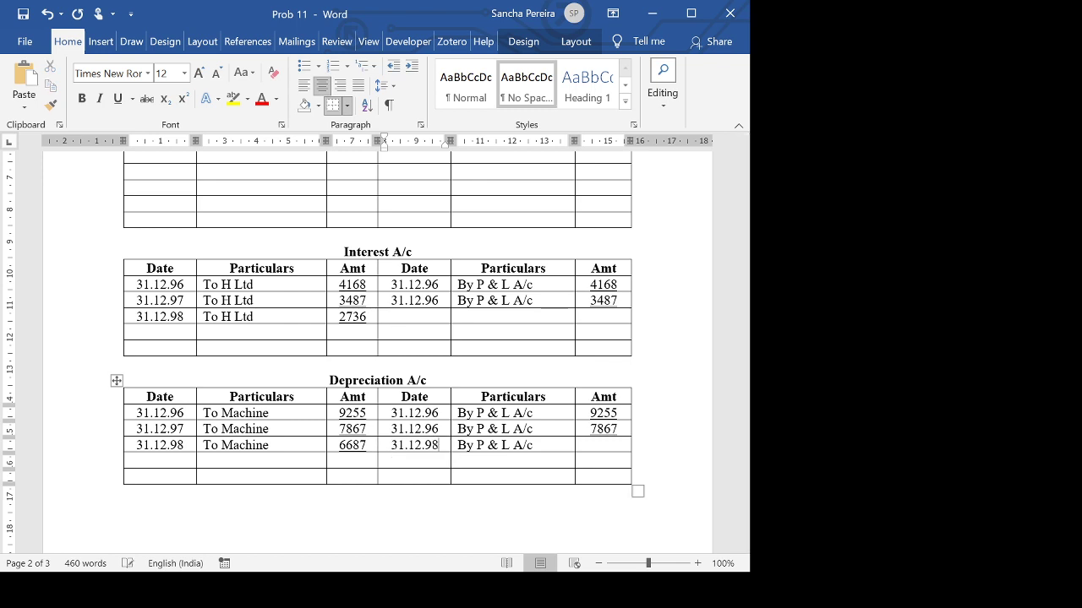
left_click(611, 442)
type("6687")
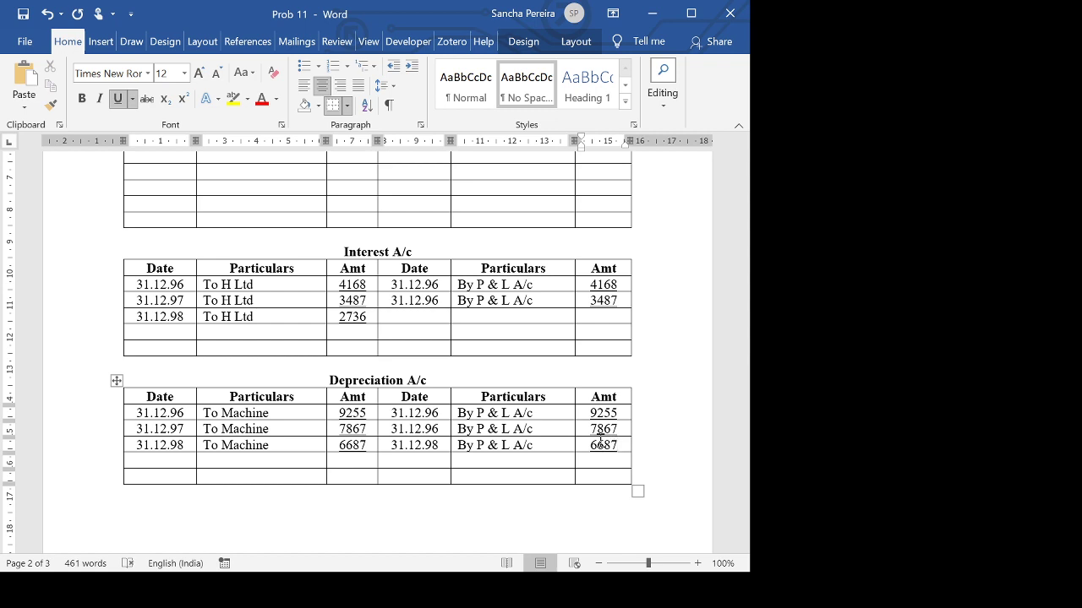
In the Interest A/c, correct the second "By P & L A/c" date to 31.12.97 and copy the entry below, dated 31.12.98, with underlined amount 2736.
left_click_drag(391, 302, 550, 301)
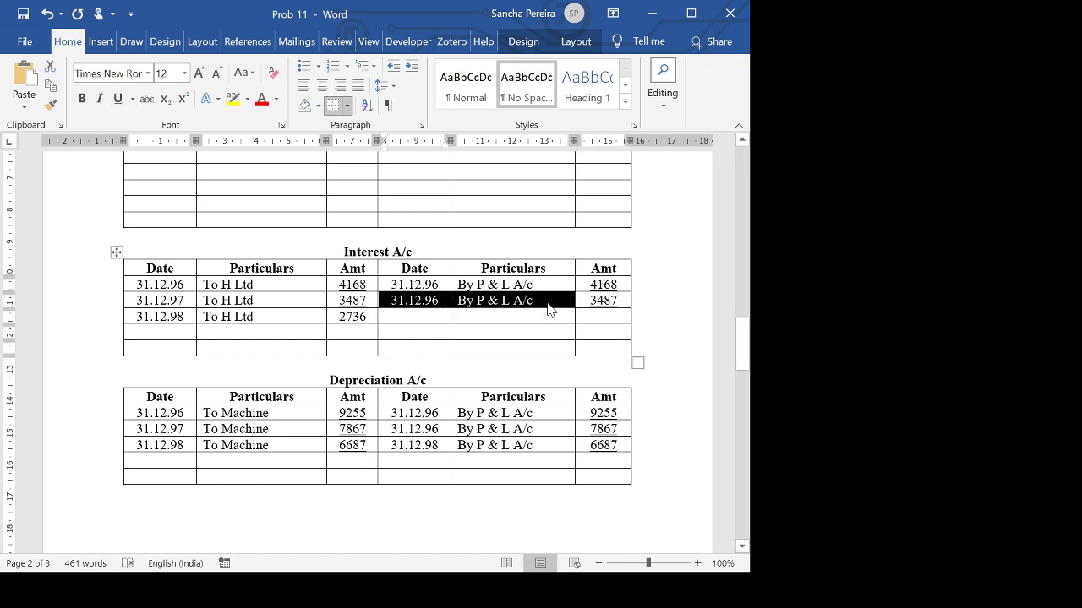
left_click(420, 316)
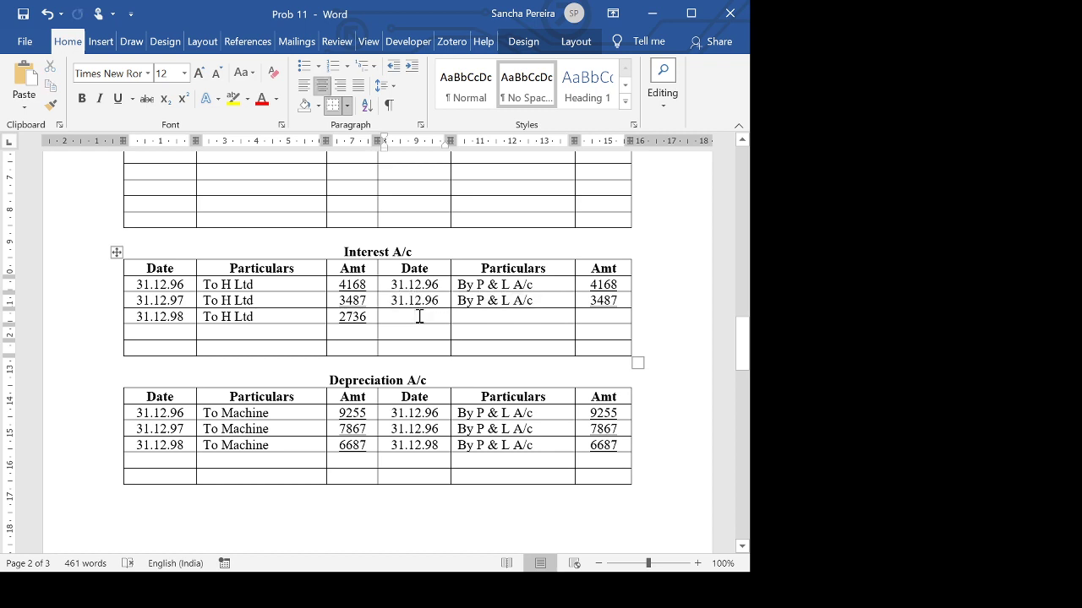
key("ctrl+v")
left_click(438, 300)
type("7")
key("BackSpace")
type("8")
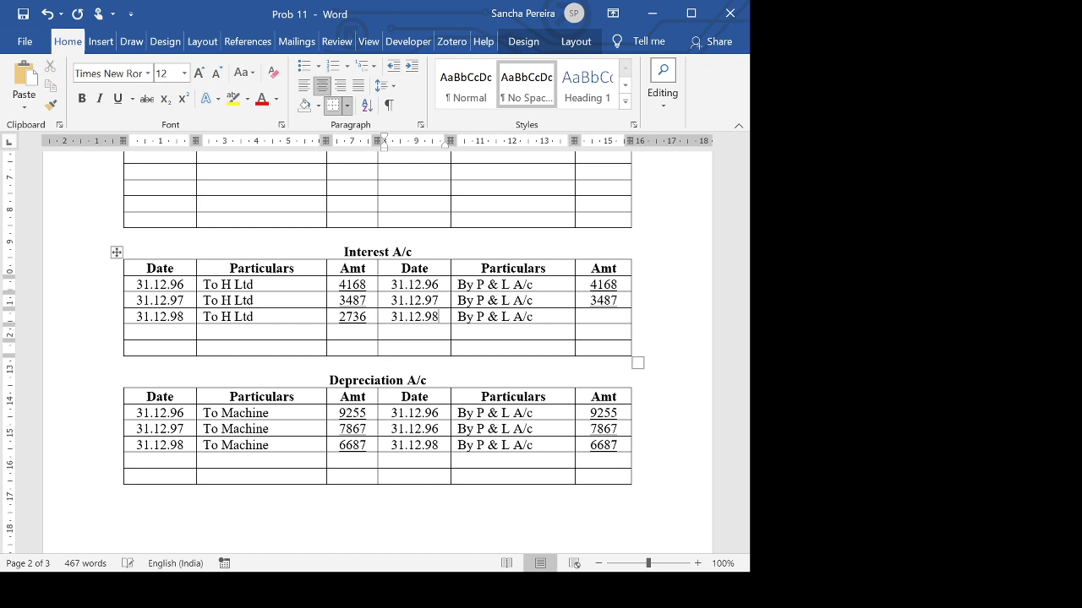
left_click(596, 316)
type("2736")
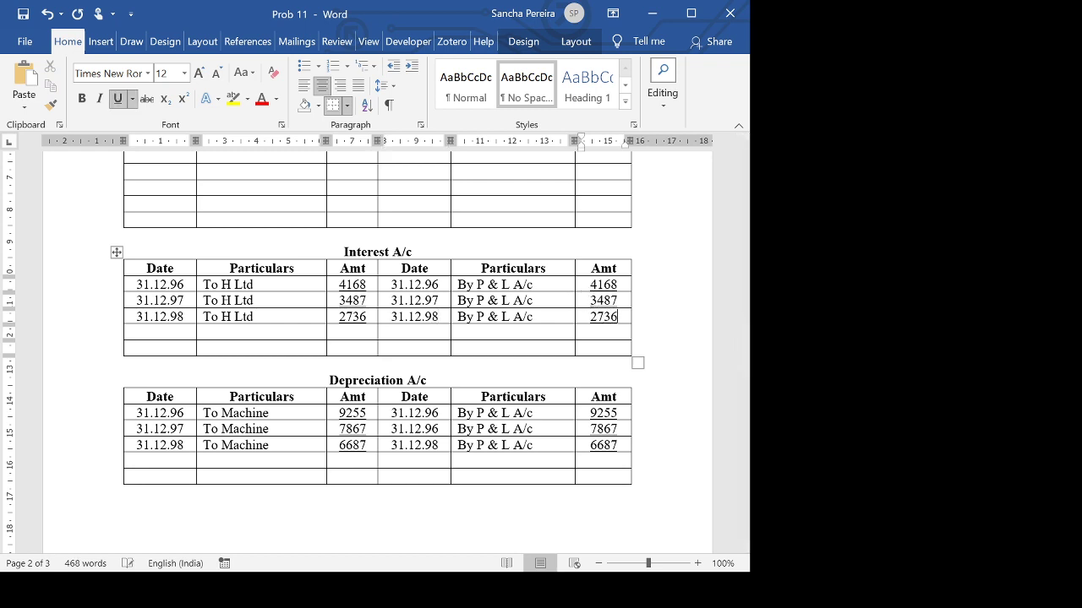
Enter the bold total 30091 in both amount columns of the H Ltd. A/c, in the row below the 31.12.98 "By Interest" entry.
scroll(377, 338, "up", 5)
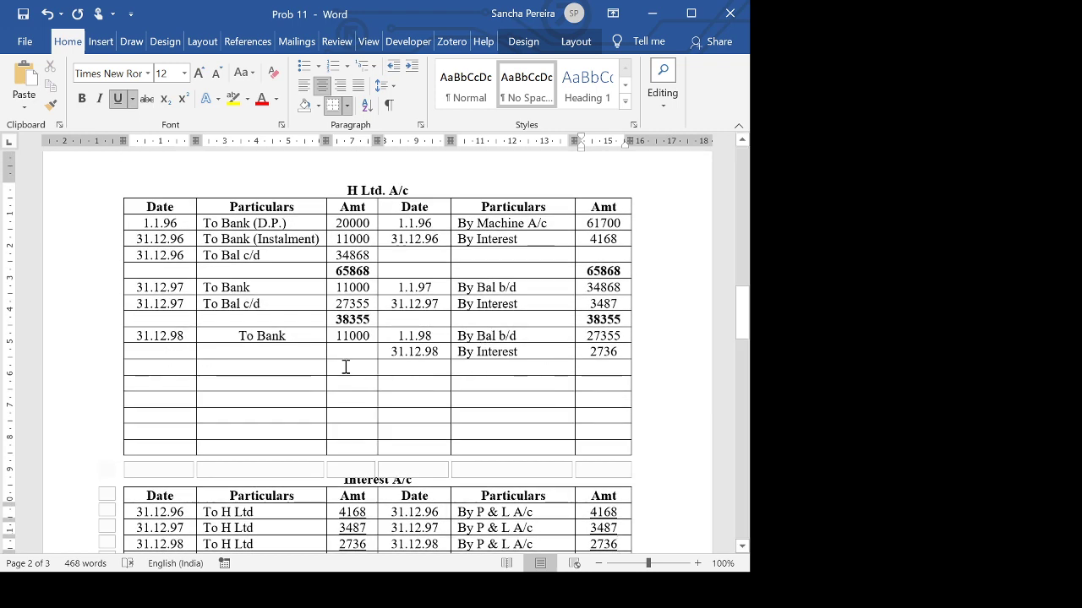
left_click(604, 371)
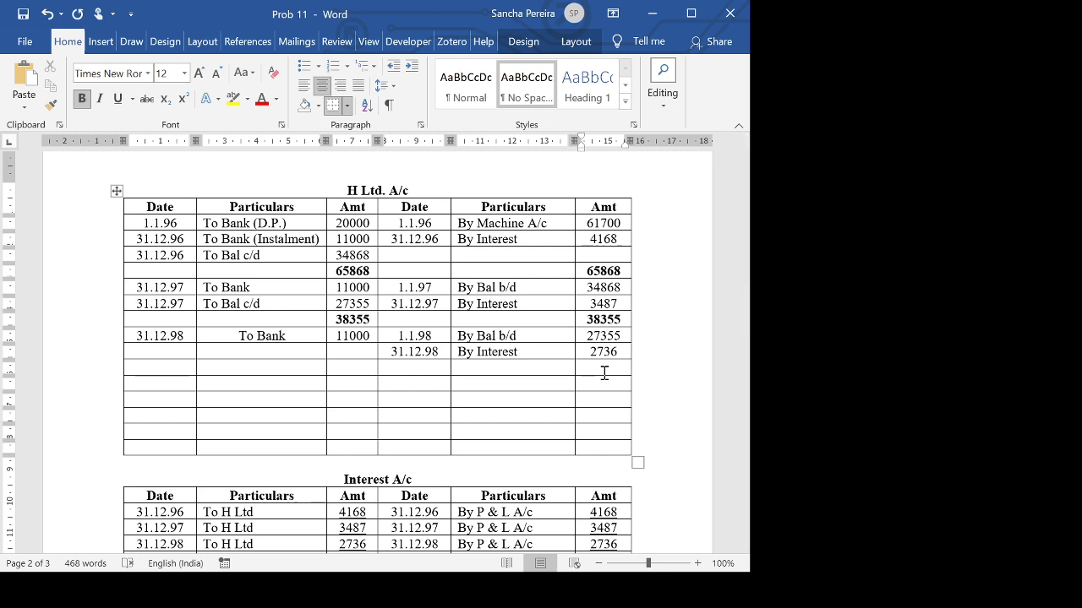
left_click(604, 373)
type("30091")
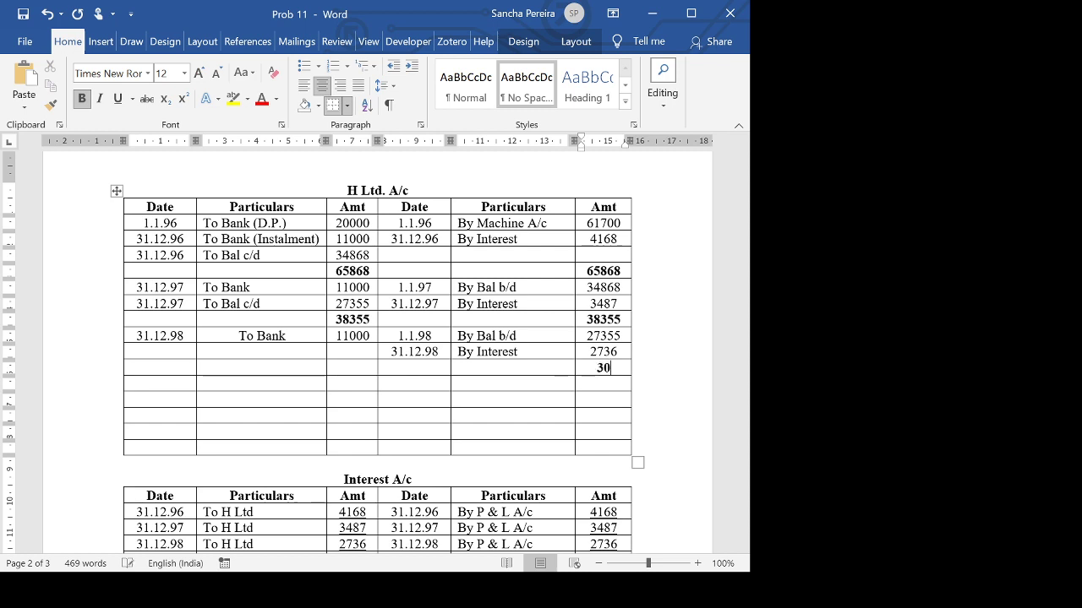
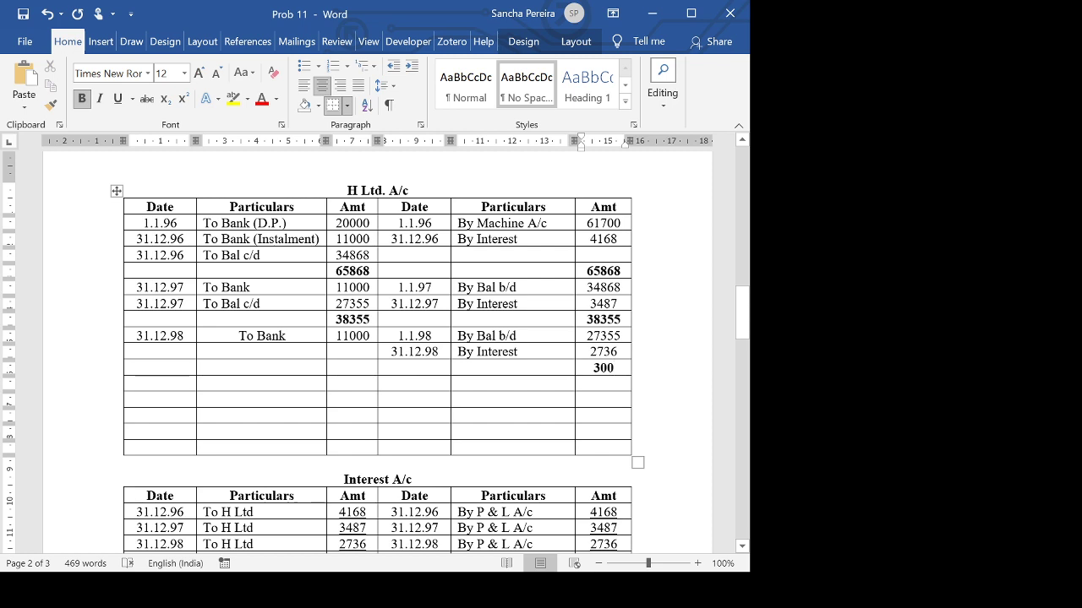
type("91")
left_click(356, 365)
type("3009")
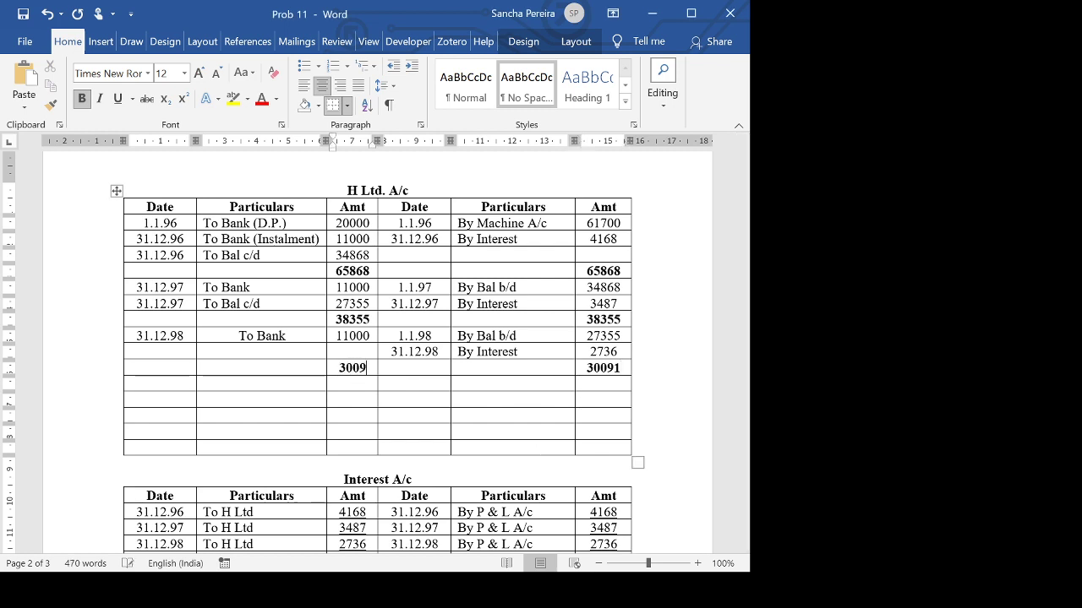
type("1")
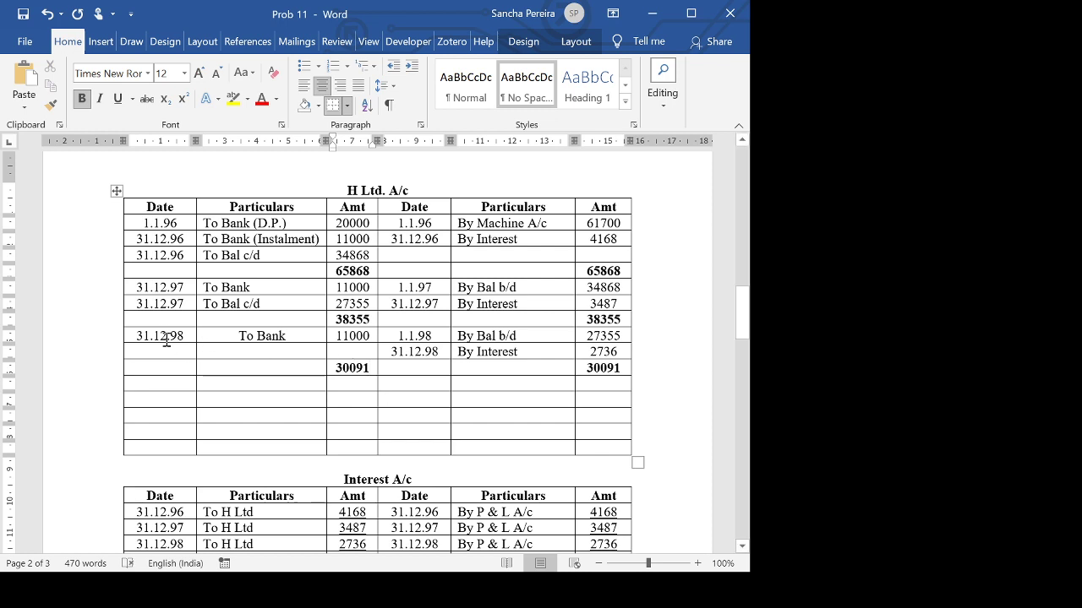
In the H Ltd. A/c, left-align the 31.12.98 "To Bank" text and copy the 1997 "To Bal c/d" entry below it, dated 31.12.98 and left-aligned.
left_click(242, 337)
key("ctrl+l")
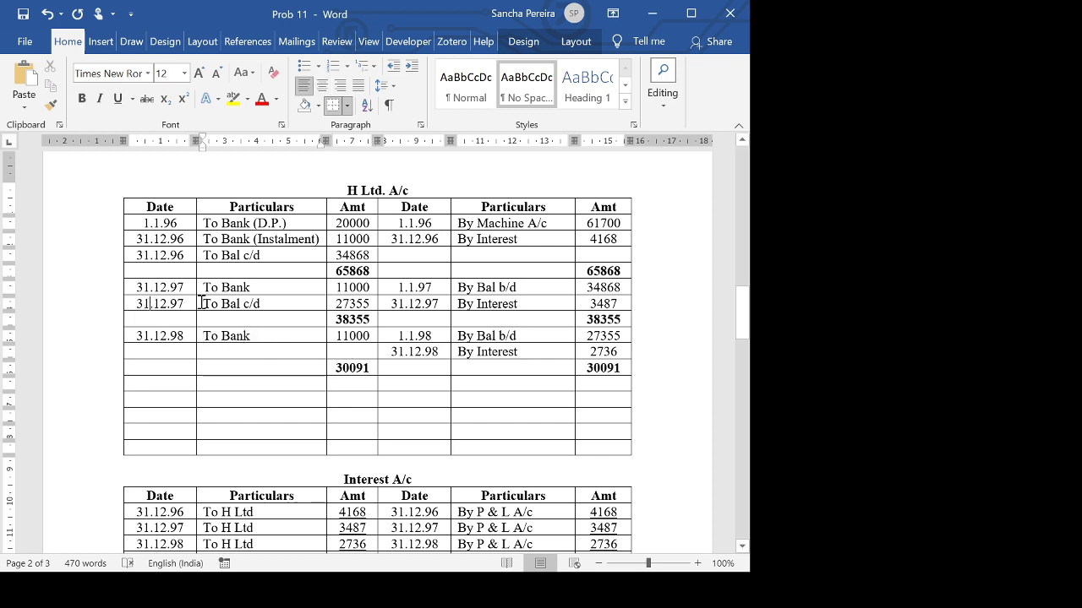
left_click_drag(152, 305, 248, 303)
key("ctrl+c")
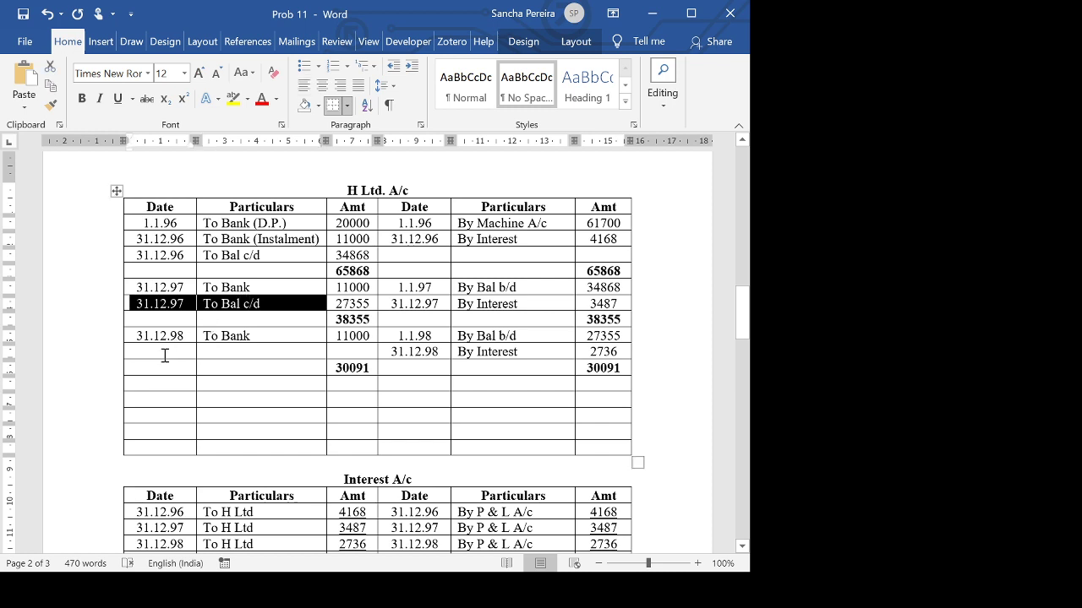
left_click(164, 353)
key("ctrl+v")
left_click(188, 359)
key("BackSpace")
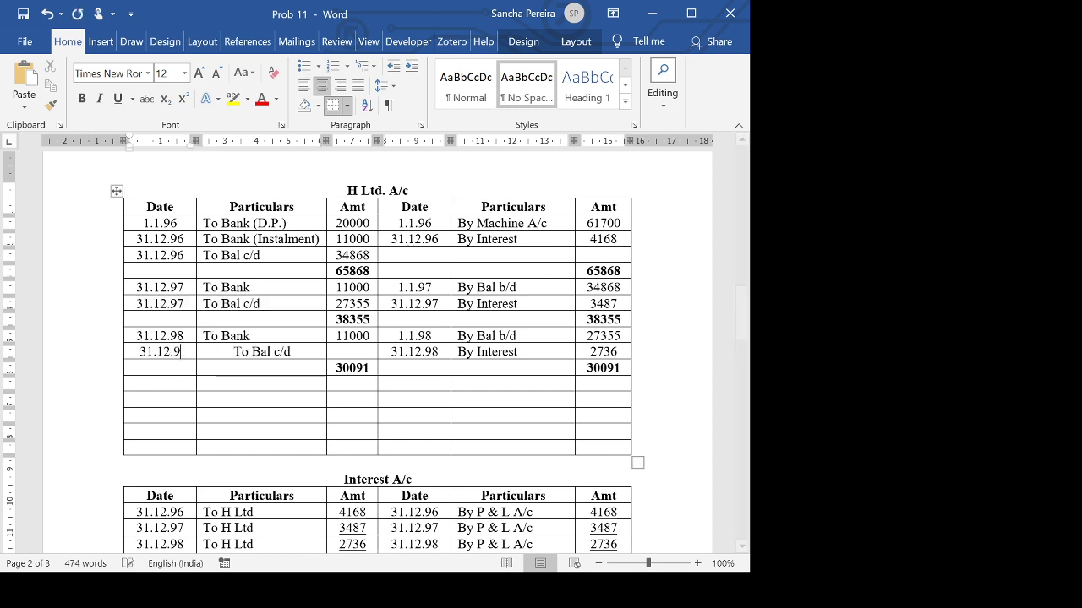
type("8")
key("Right")
key("ctrl+l")
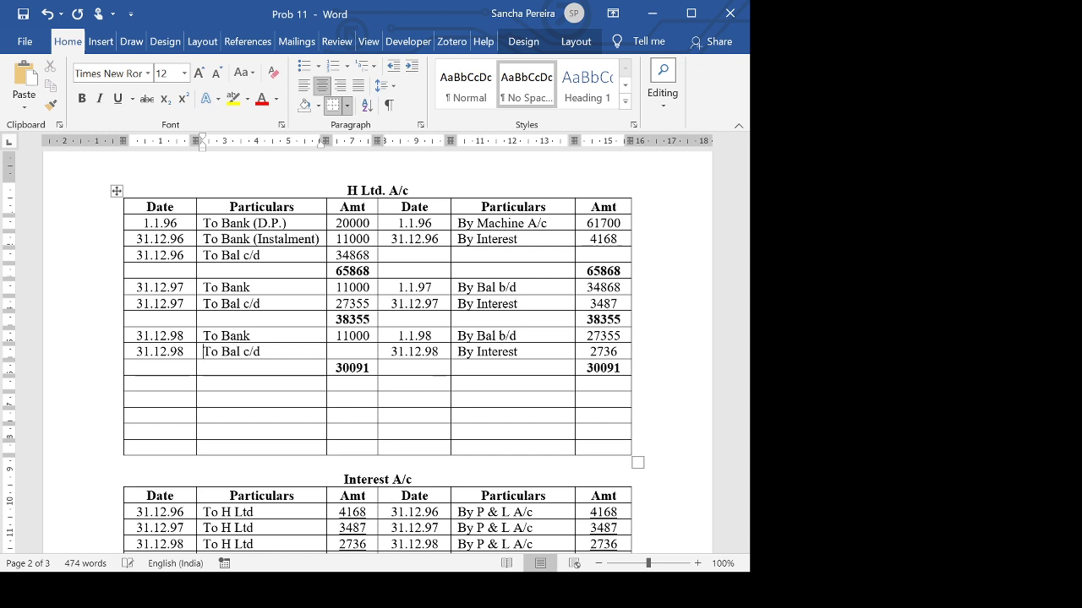
In the H Ltd. A/c, enter the non-bold amount 19091 for the 31.12.98 "To Bal c/d" entry.
left_click(356, 350)
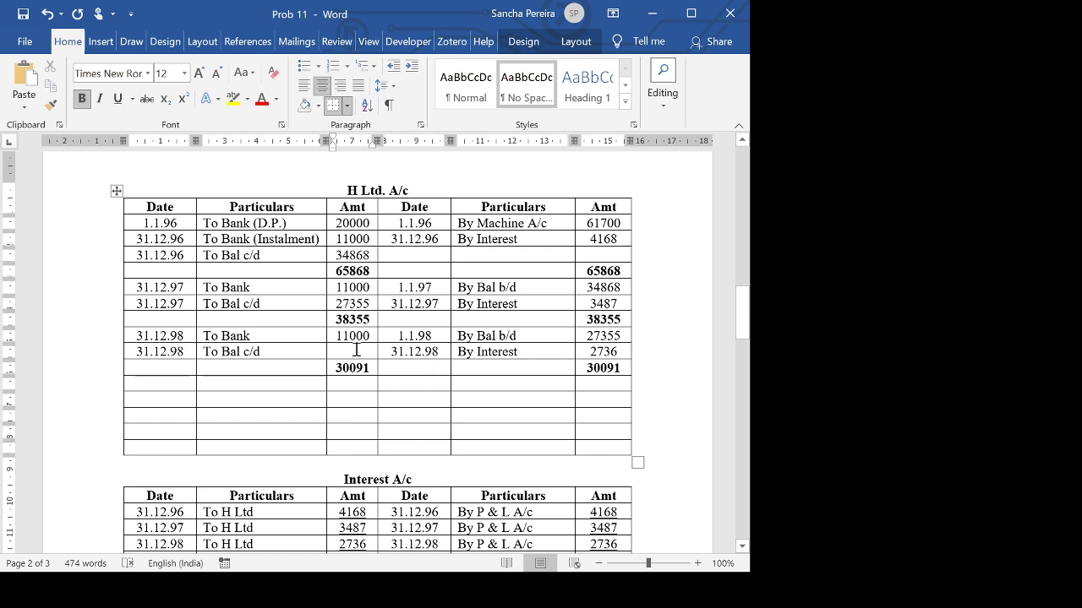
type("19091")
left_click(327, 353)
left_click(82, 99)
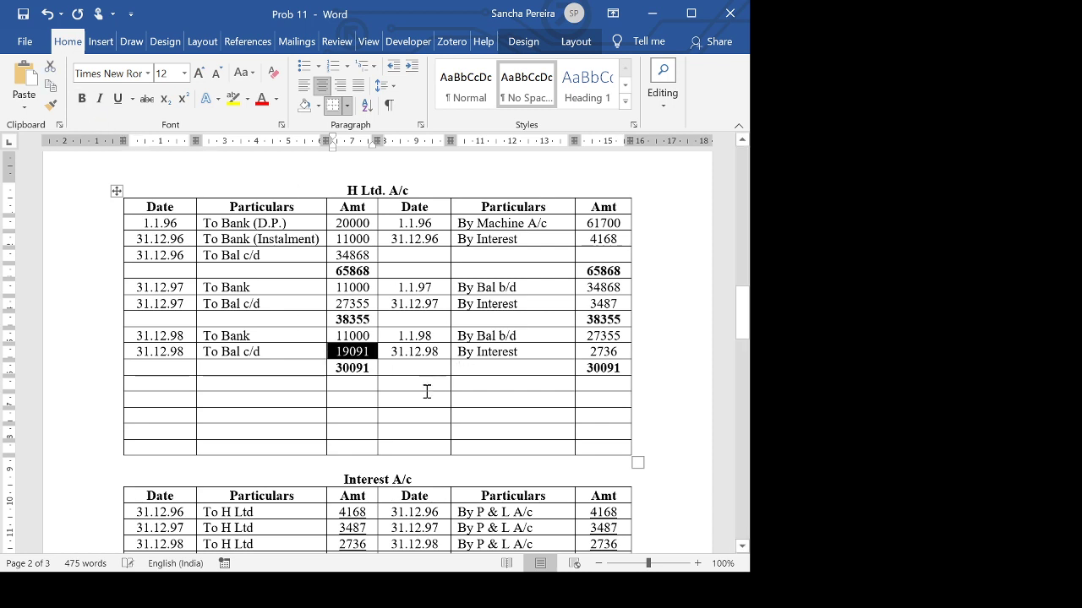
Below the H Ltd. A/c's 30091 total, add a credit entry dated 1.1.99, "By Bal b/d" copied from above, with non-bold amount 19091.
left_click(414, 385)
type("1.")
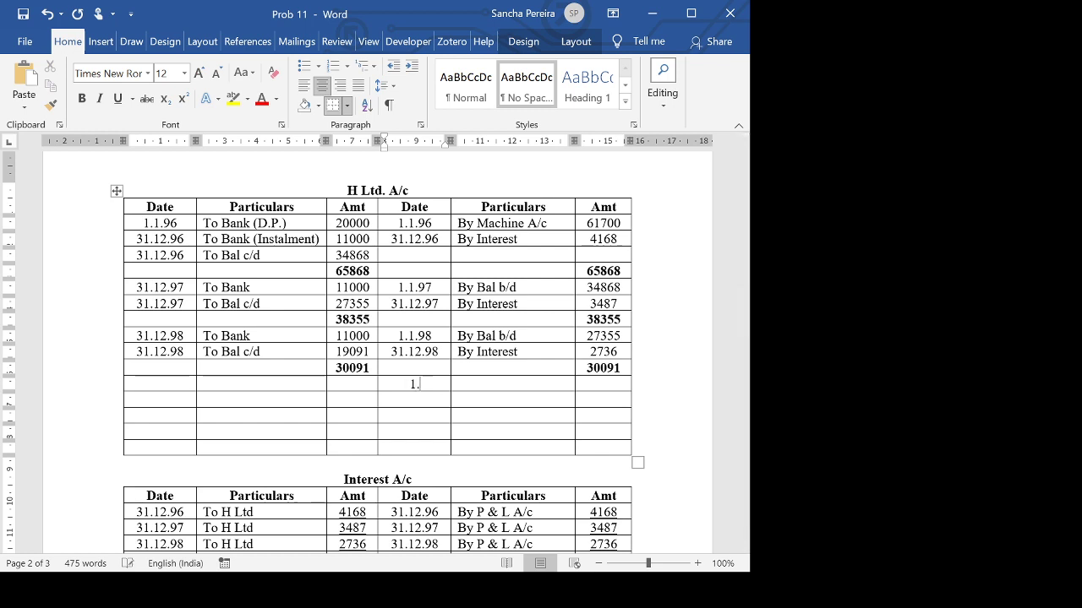
type("1.99")
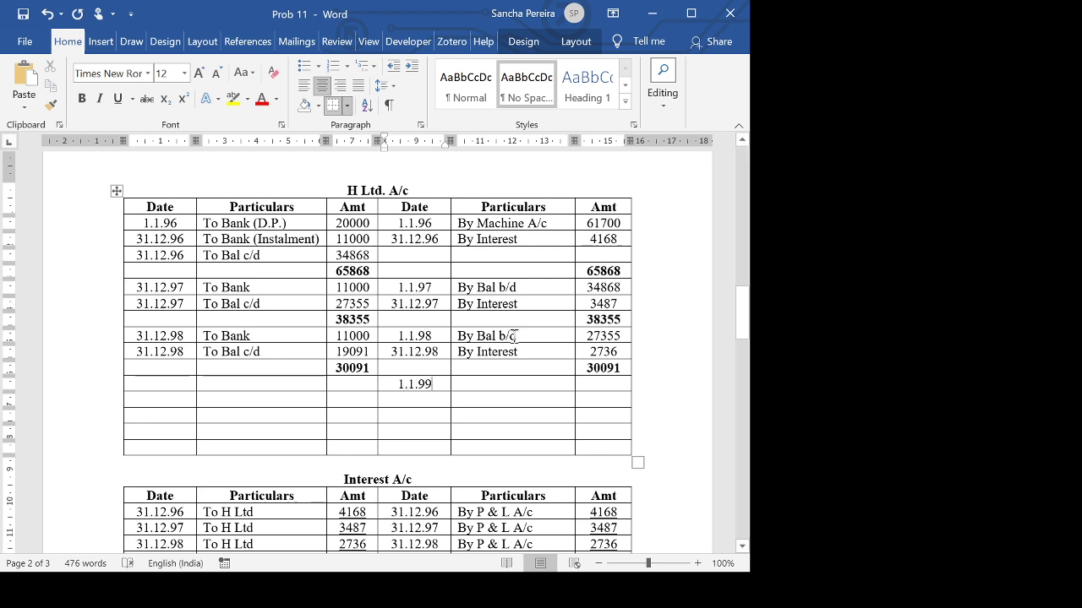
left_click_drag(465, 334, 571, 339)
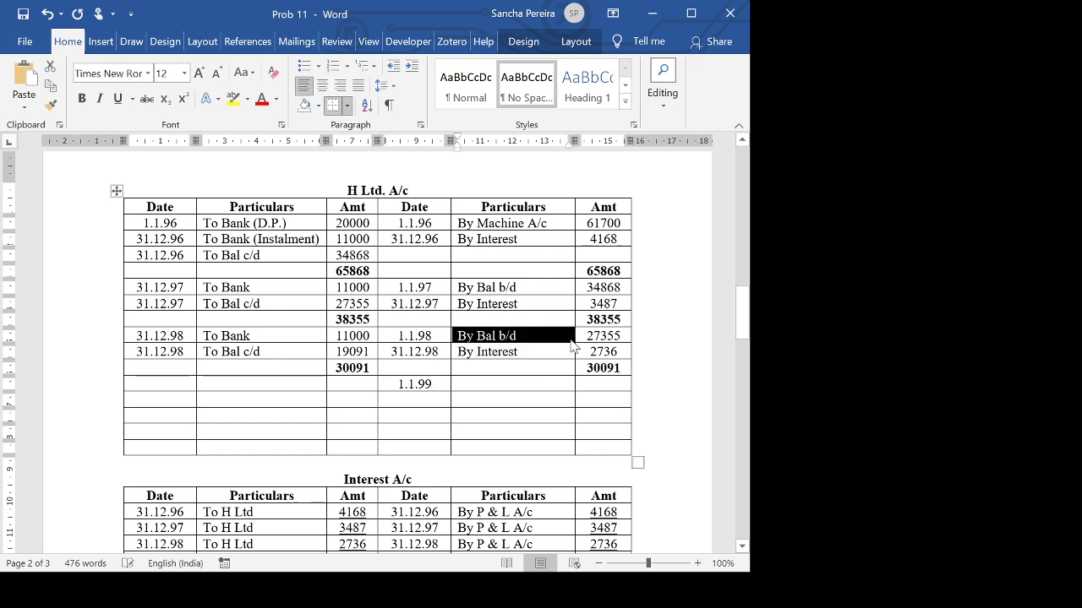
key("ctrl+c")
left_click(515, 384)
key("ctrl+v")
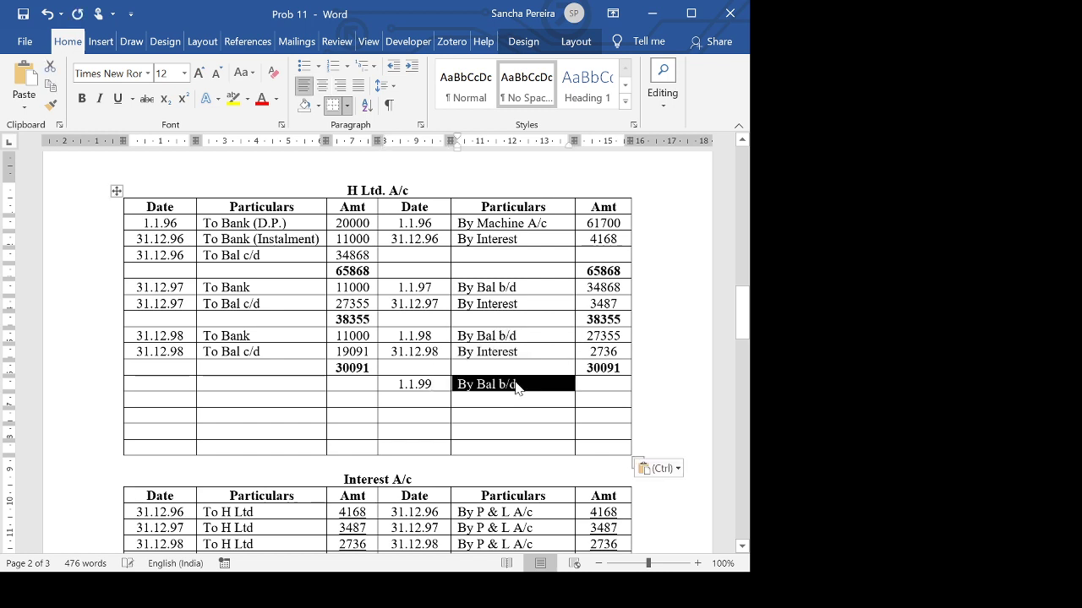
left_click(594, 390)
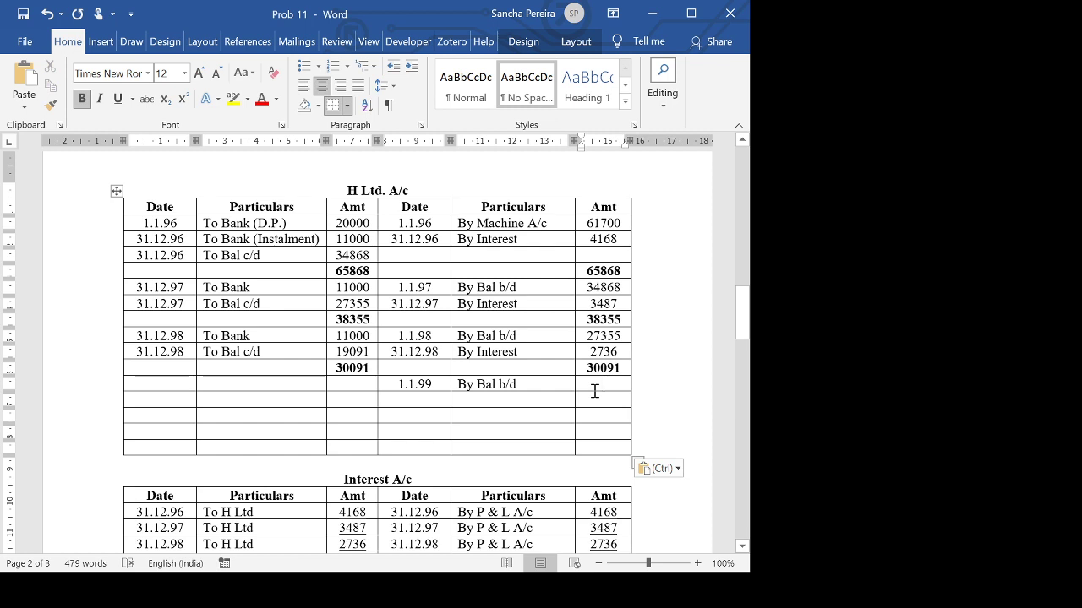
type("19091")
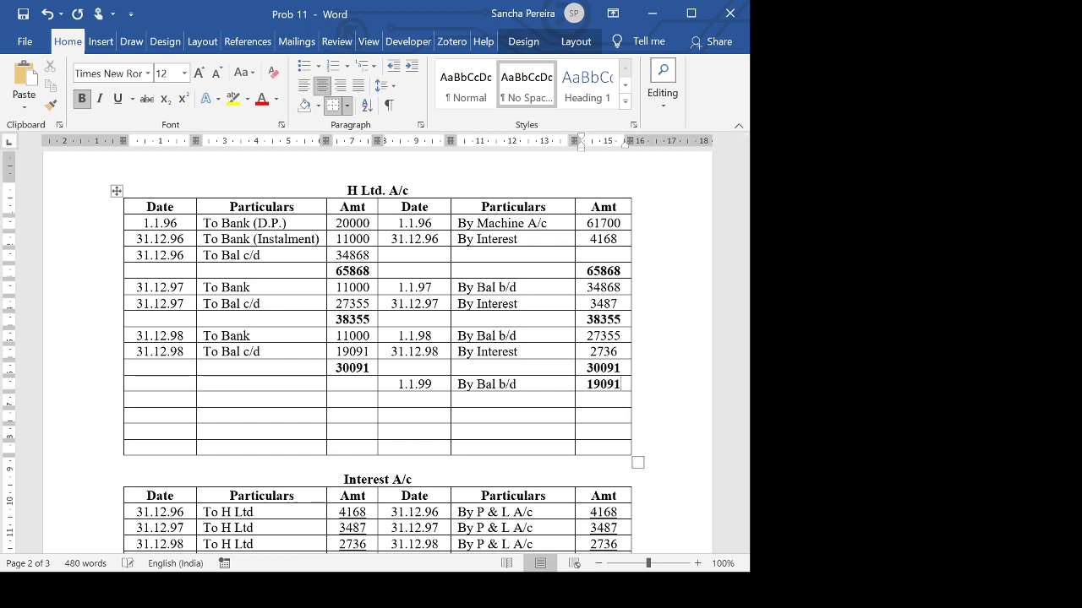
left_click(574, 387)
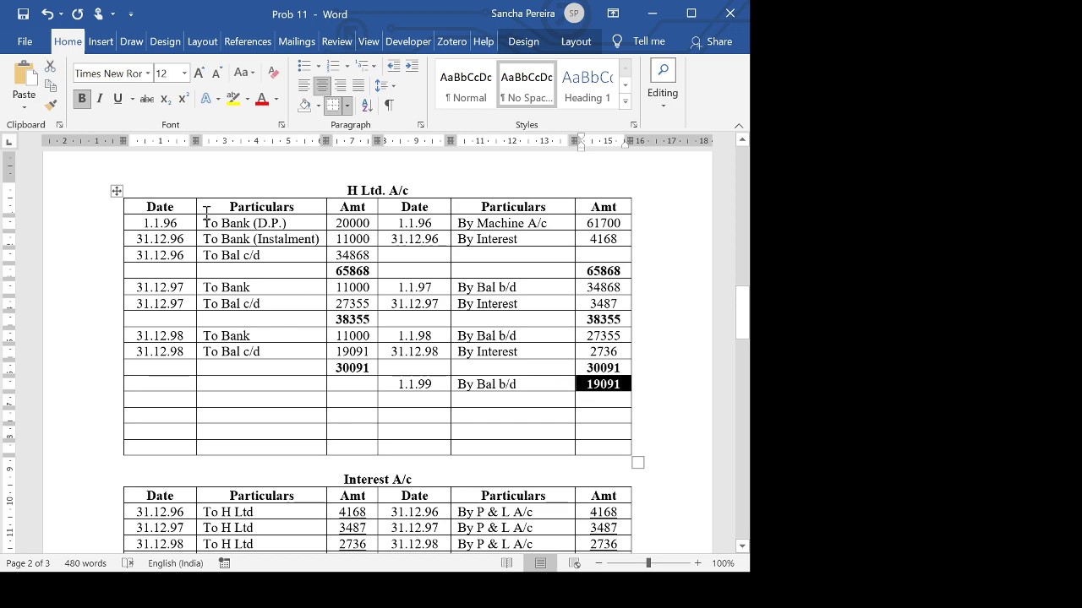
left_click(82, 99)
In the Machine A/c, copy the 31.12.97 "By Bal c/d" entry below the 1998 depreciation entry and date it 31.12.98.
scroll(345, 319, "up", 10)
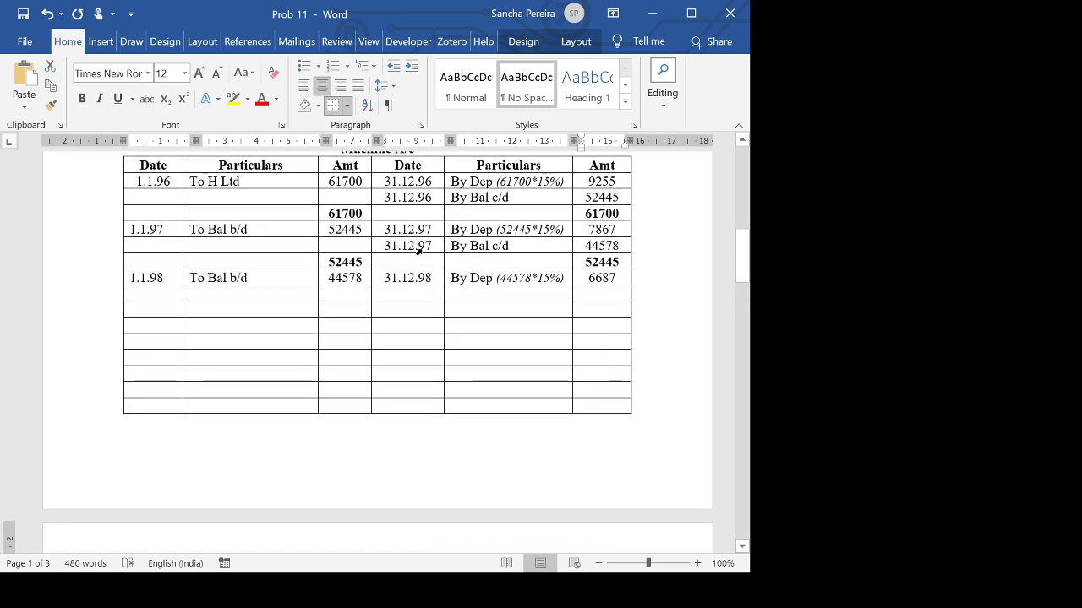
left_click(400, 247)
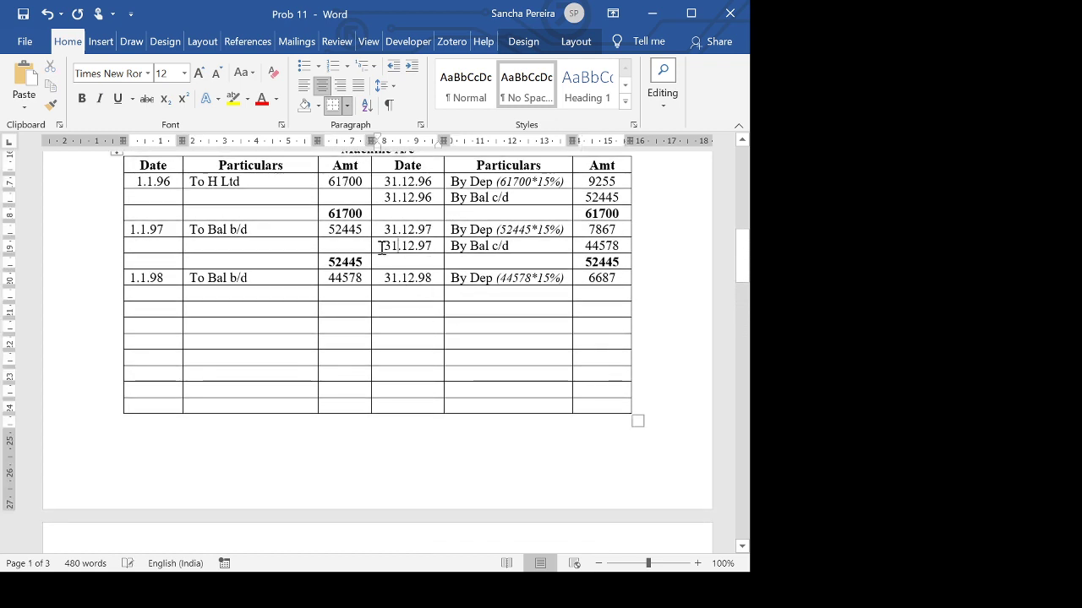
left_click_drag(382, 245, 561, 242)
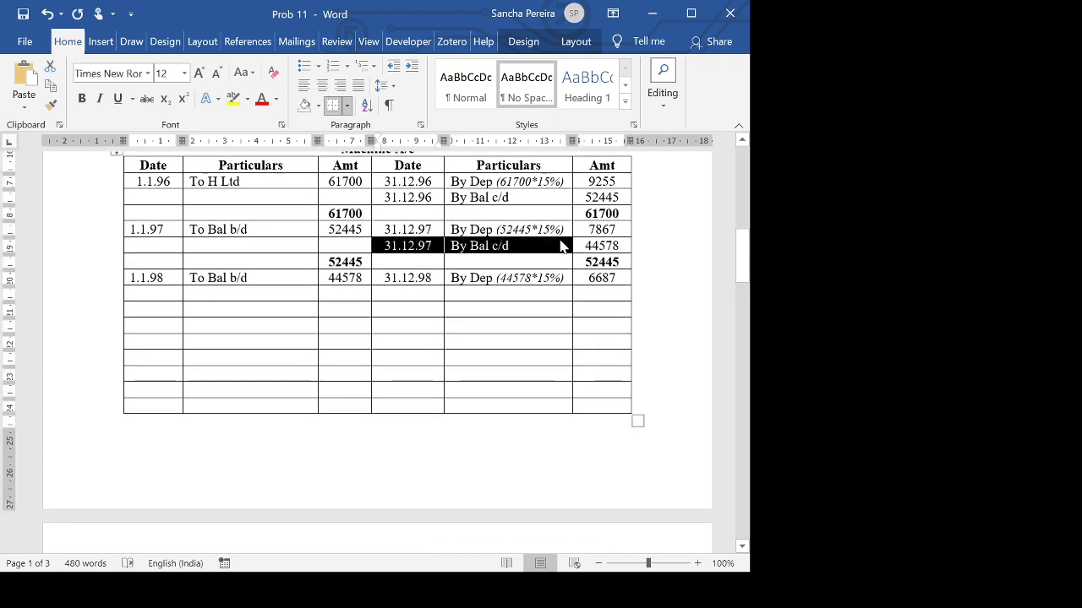
left_click(416, 297)
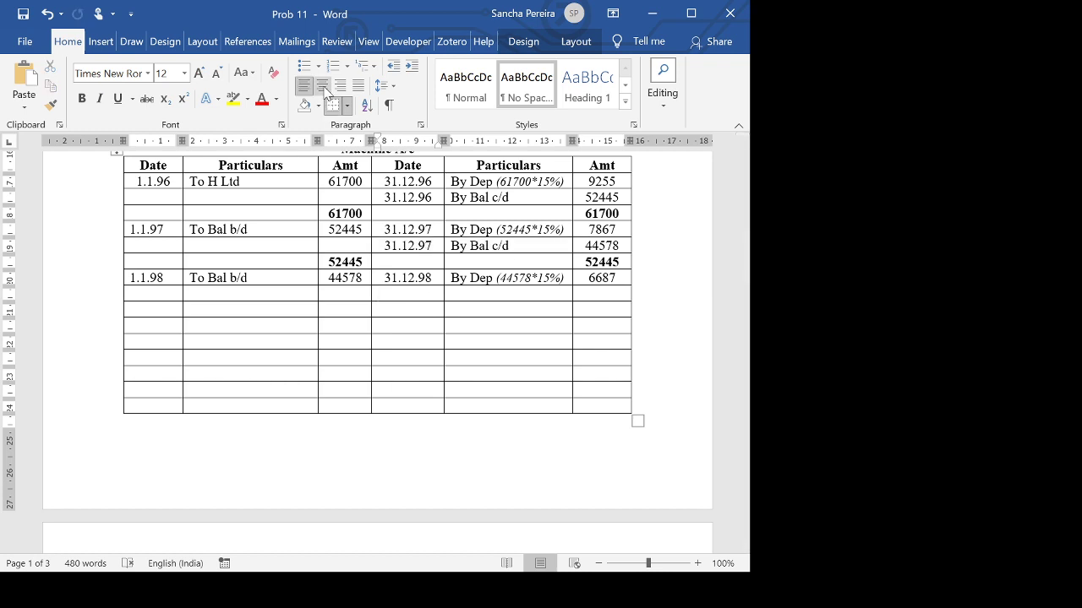
key("ctrl+v")
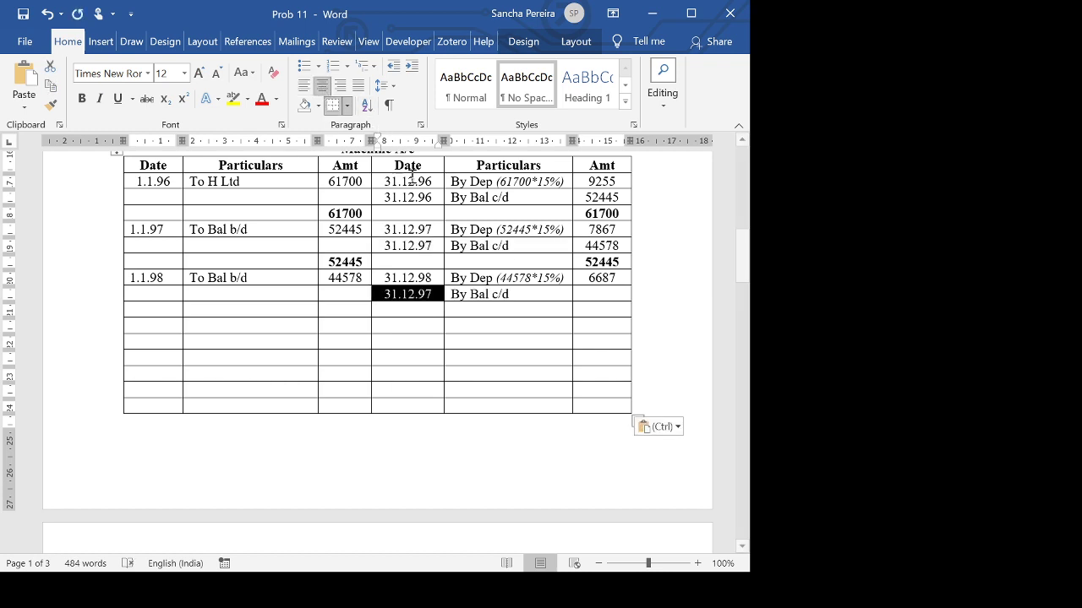
left_click(436, 302)
key("BackSpace")
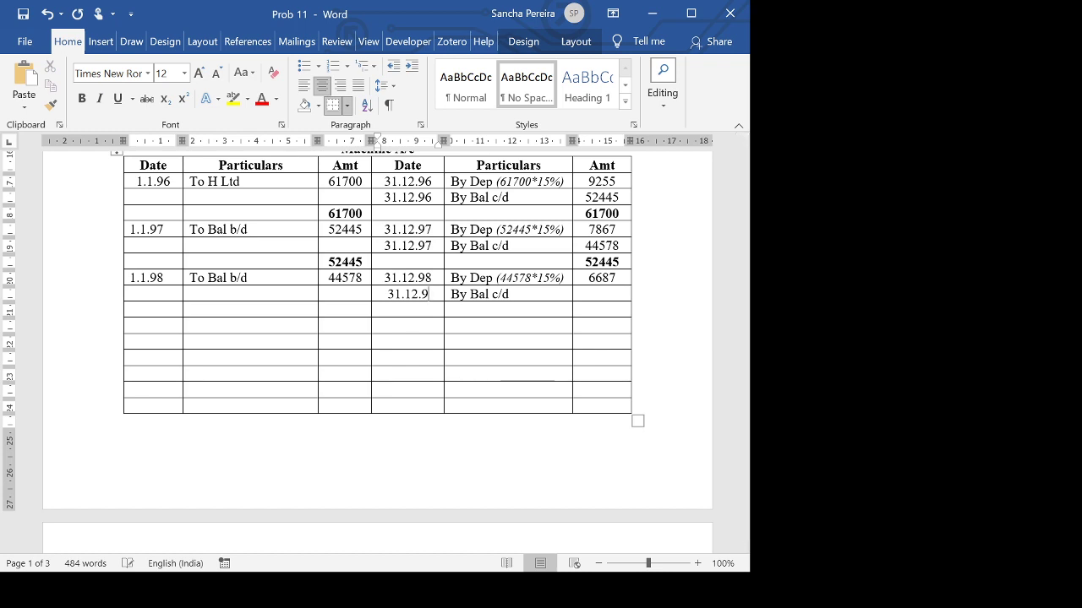
type("8")
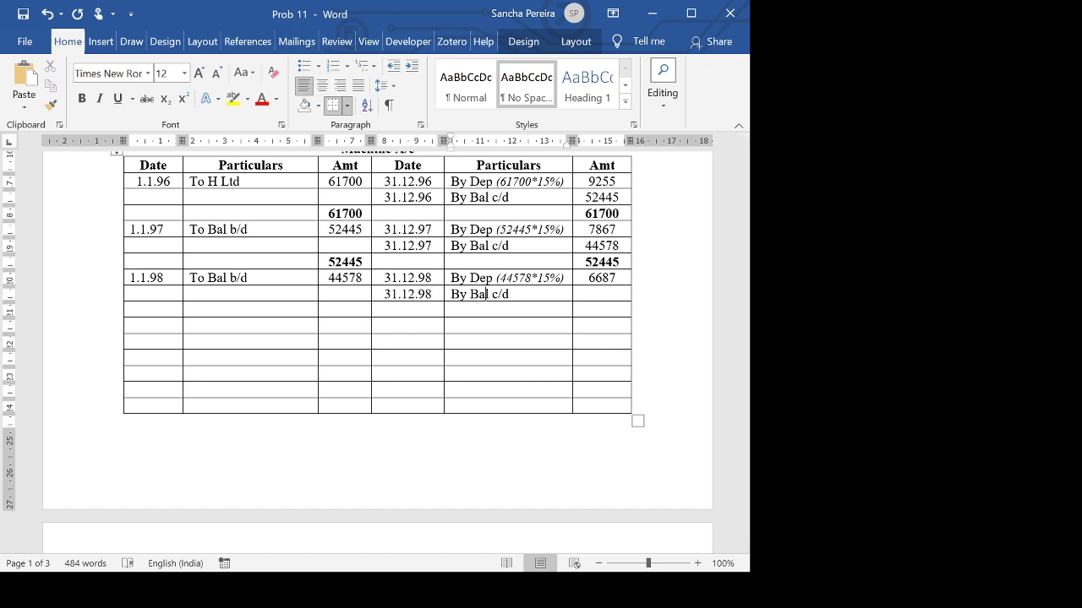
In the Machine A/c, enter the bold total 44578 in both amount columns and 37891 for the 31.12.98 "By Bal c/d" entry.
left_click(353, 309)
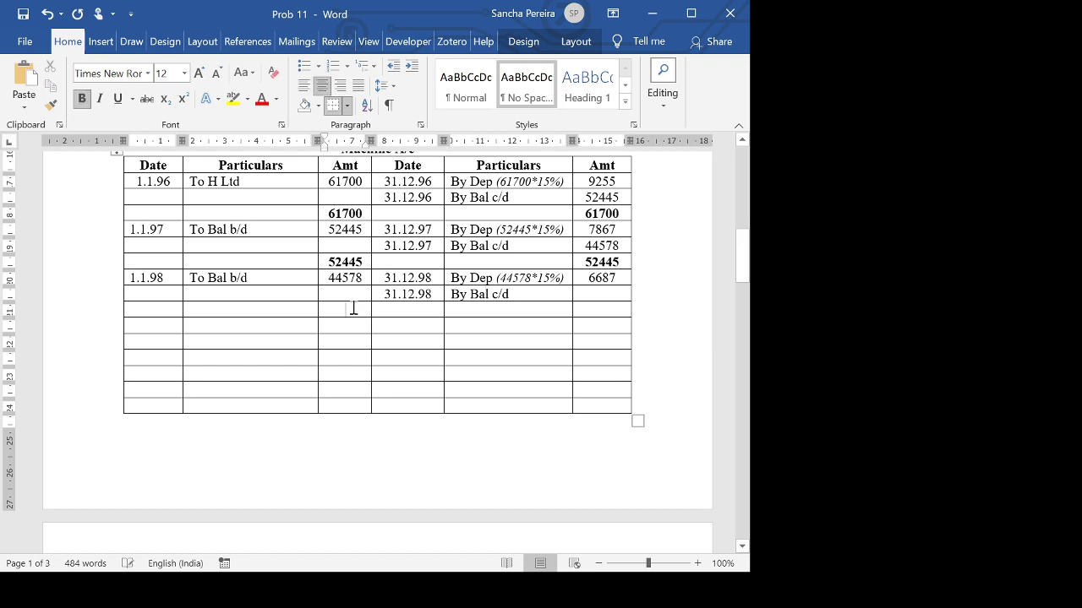
type("44578")
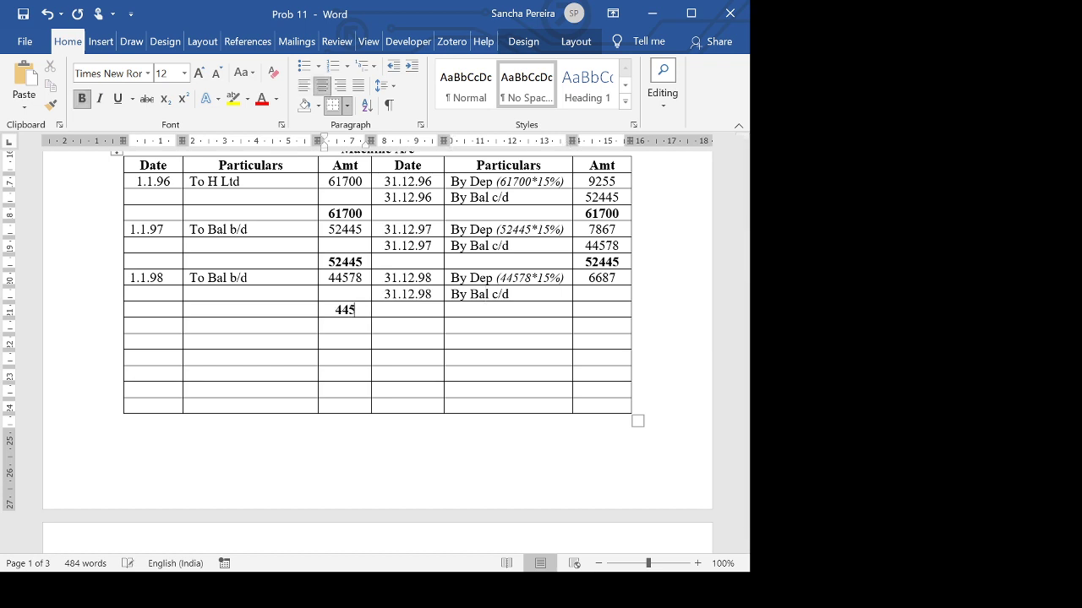
left_click(596, 309)
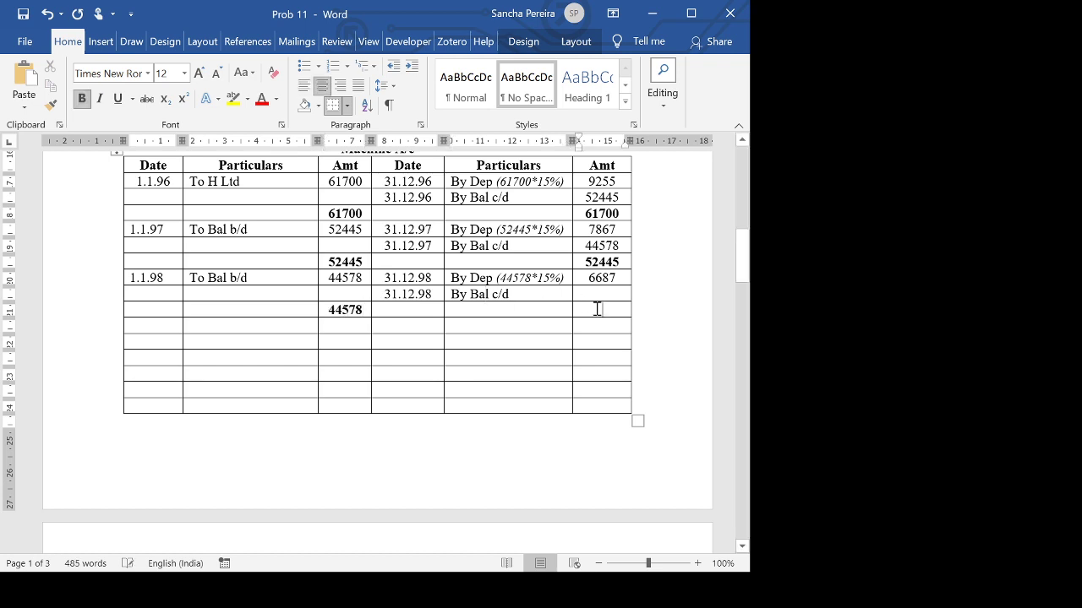
type("44578")
left_click(601, 294)
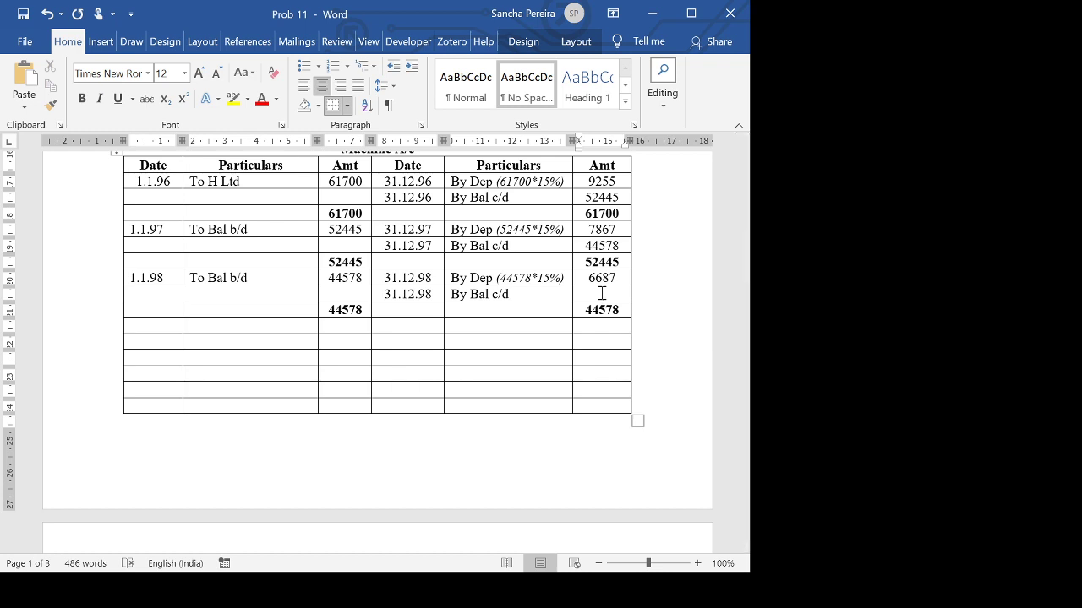
type("37891")
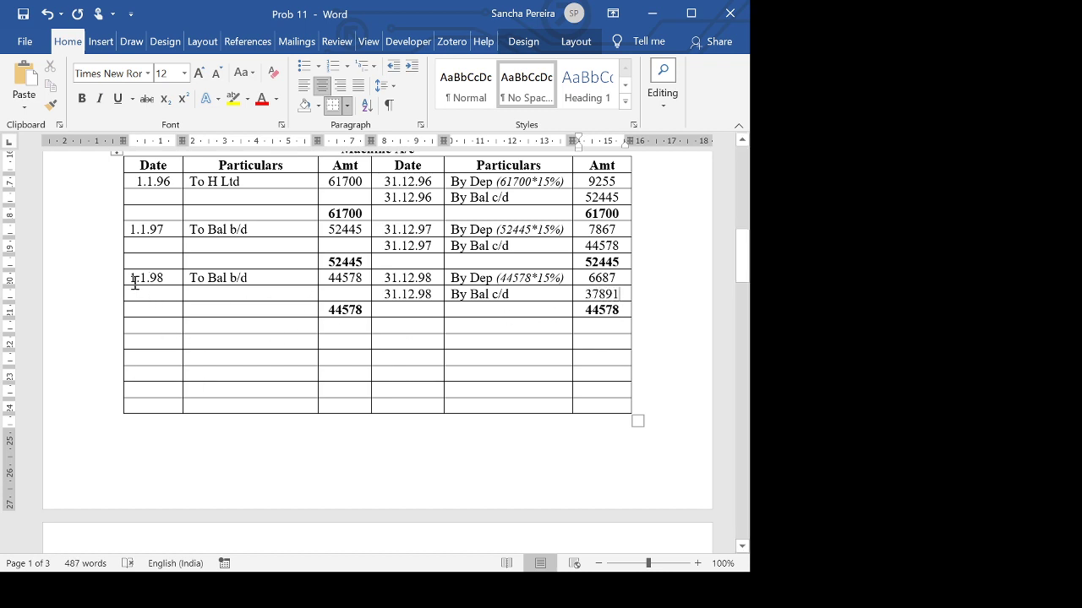
Copy the Machine A/c's 1.1.98 "To Bal b/d" entry below the 44578 total, dated 1.1.99 with non-bold amount 37891.
left_click_drag(131, 279, 251, 279)
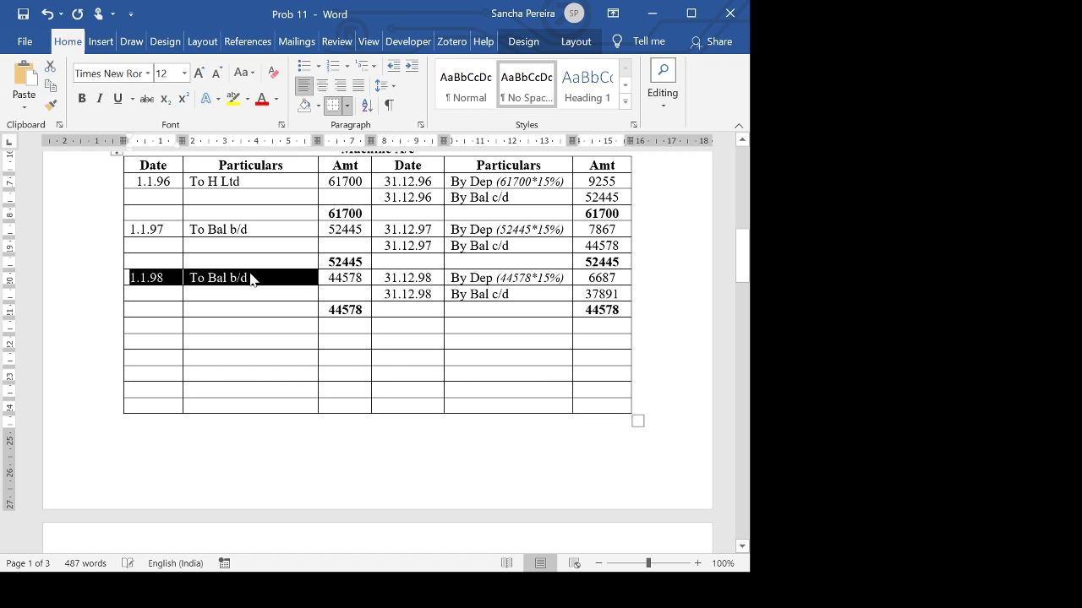
key("ctrl+c")
left_click(152, 327)
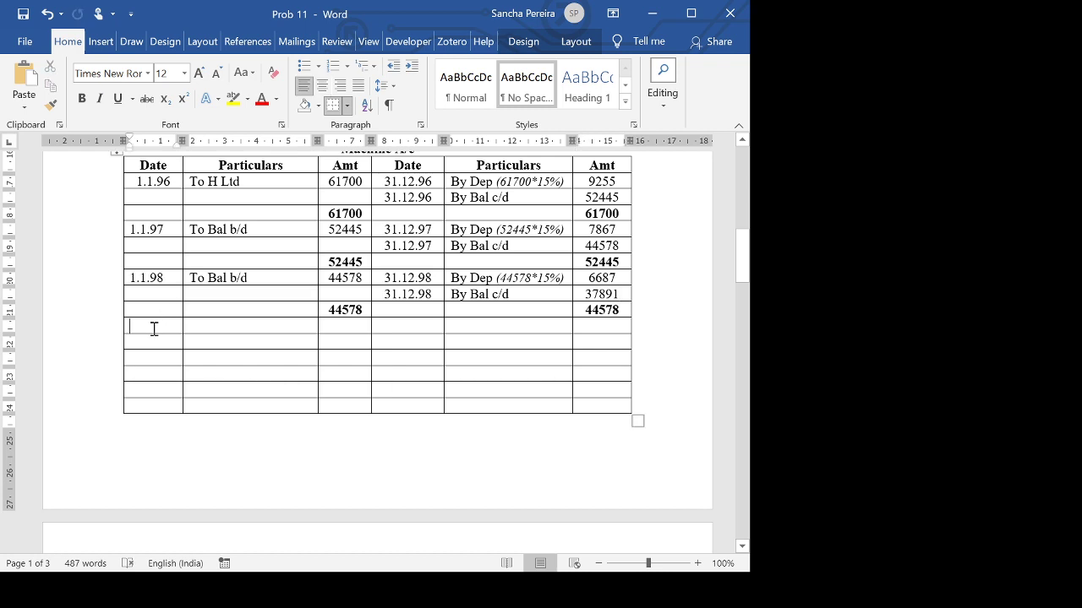
key("ctrl+v")
left_click(169, 336)
key("BackSpace")
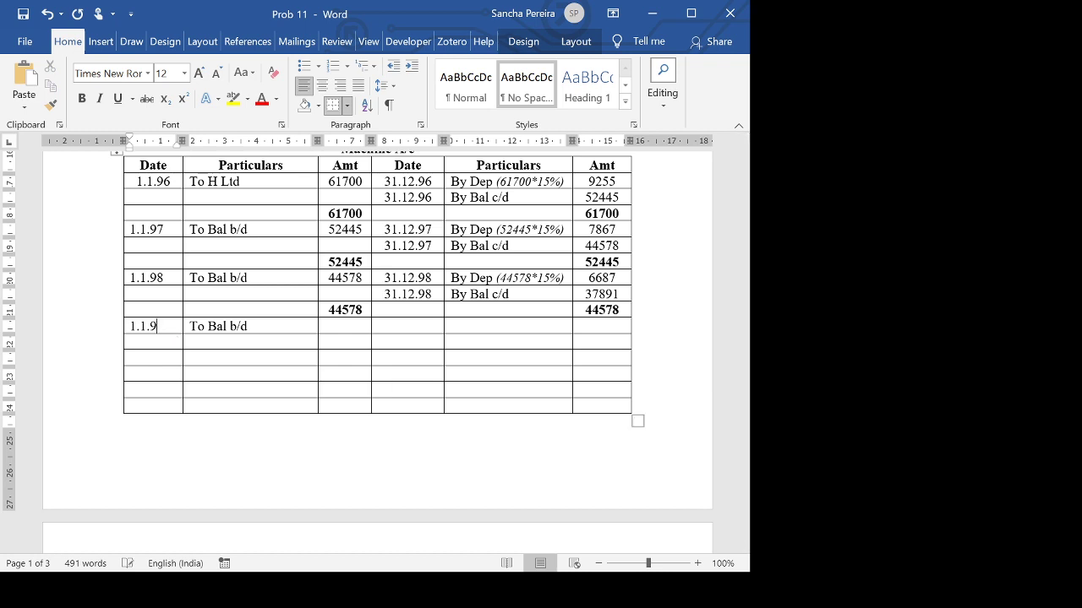
type("9")
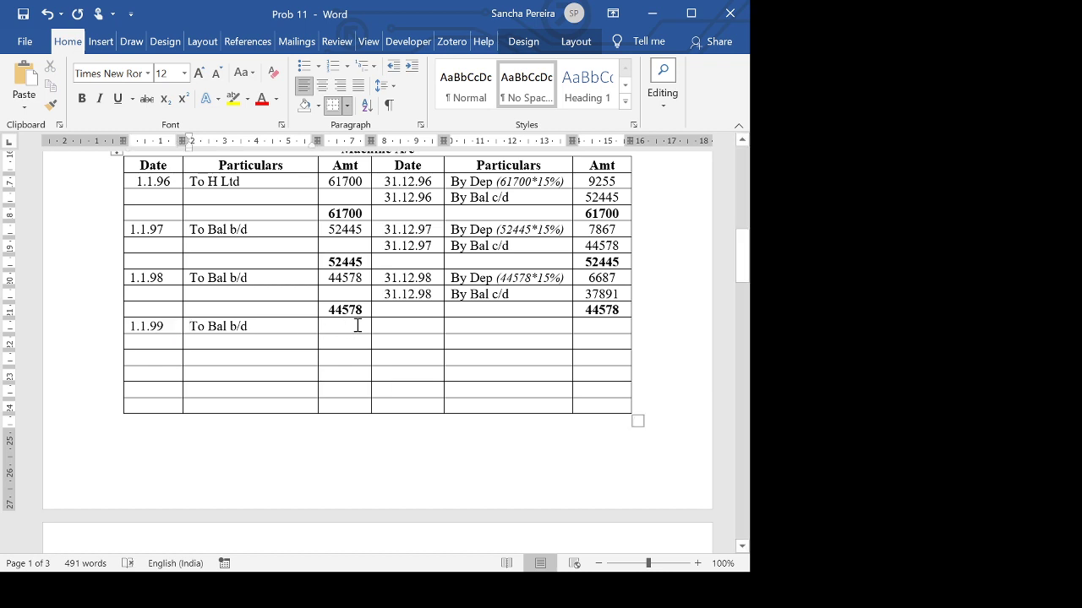
left_click(356, 325)
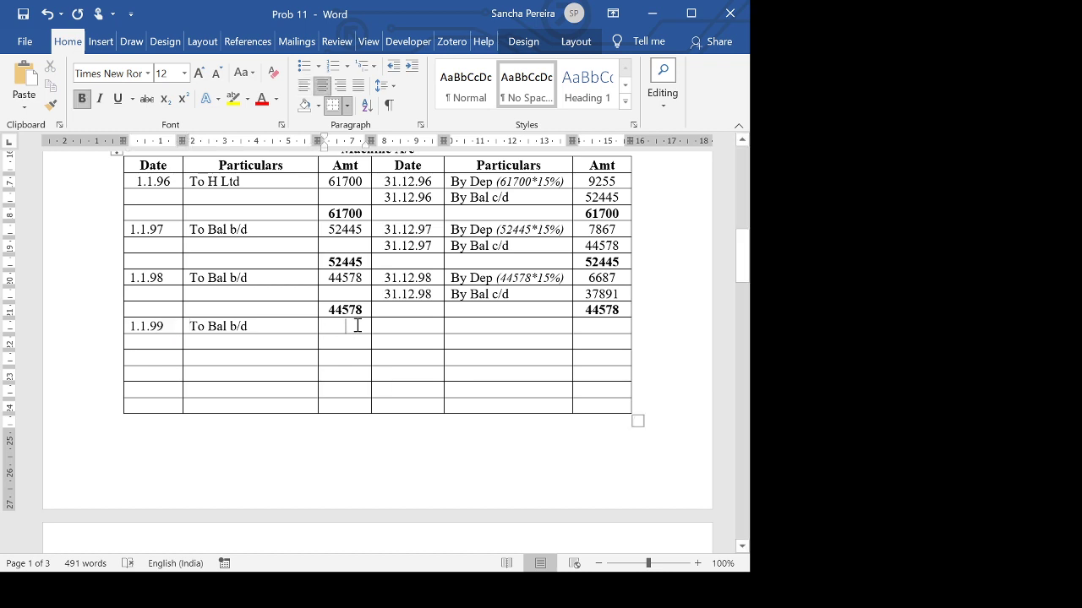
type("37891")
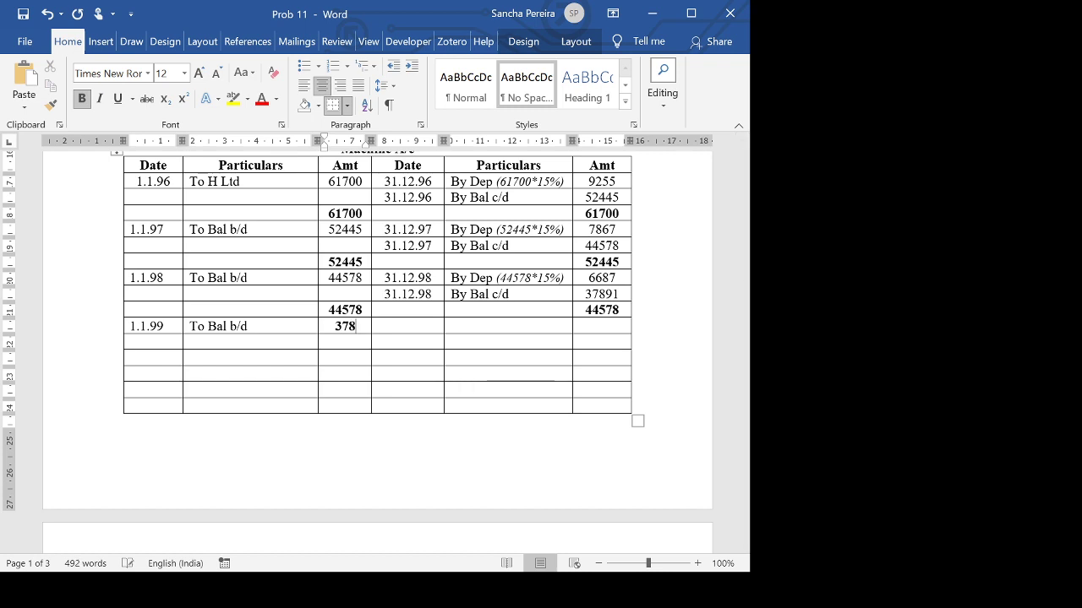
left_click(321, 327)
left_click(81, 98)
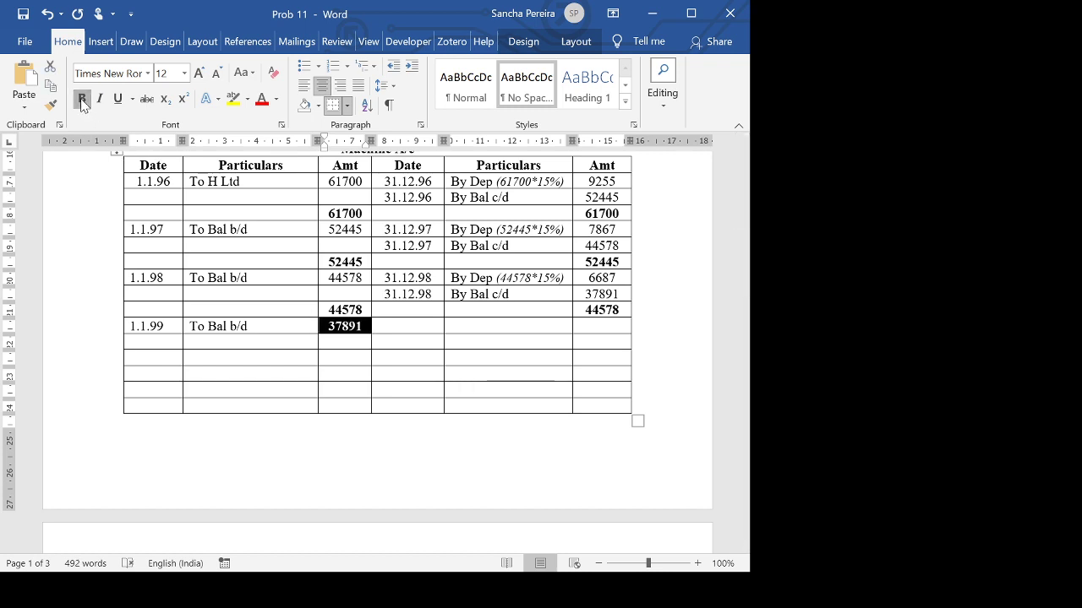
In the H Ltd. A/c, copy the 31.12.98 "By Interest" entry below the 1.1.99 balance and date it 31.12.99.
scroll(400, 326, "down", 1)
scroll(377, 338, "down", 10)
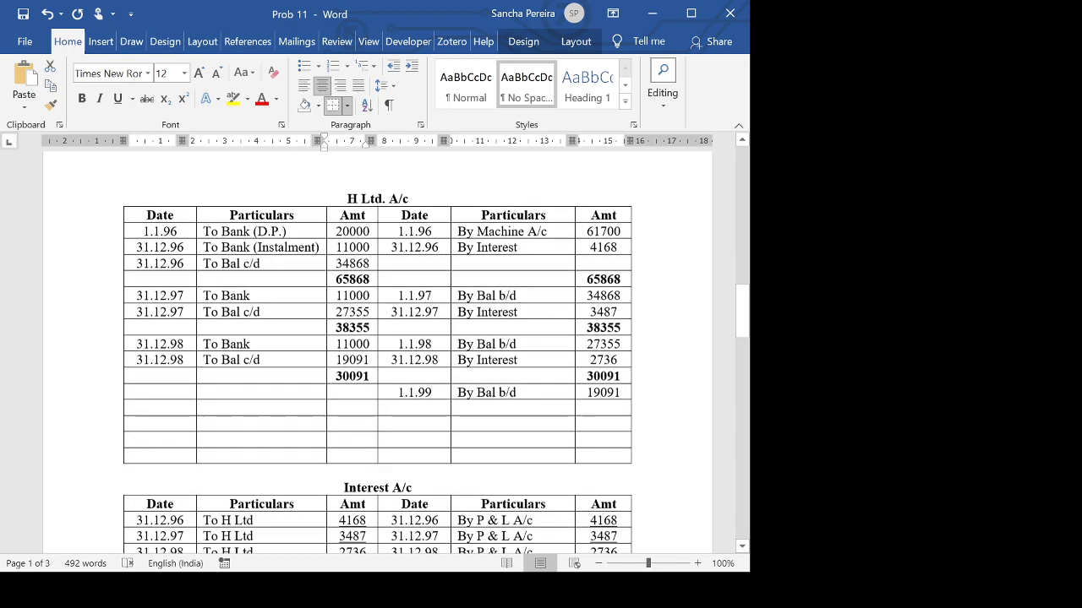
scroll(377, 338, "down", 4)
scroll(377, 338, "up", 5)
scroll(377, 338, "up", 1)
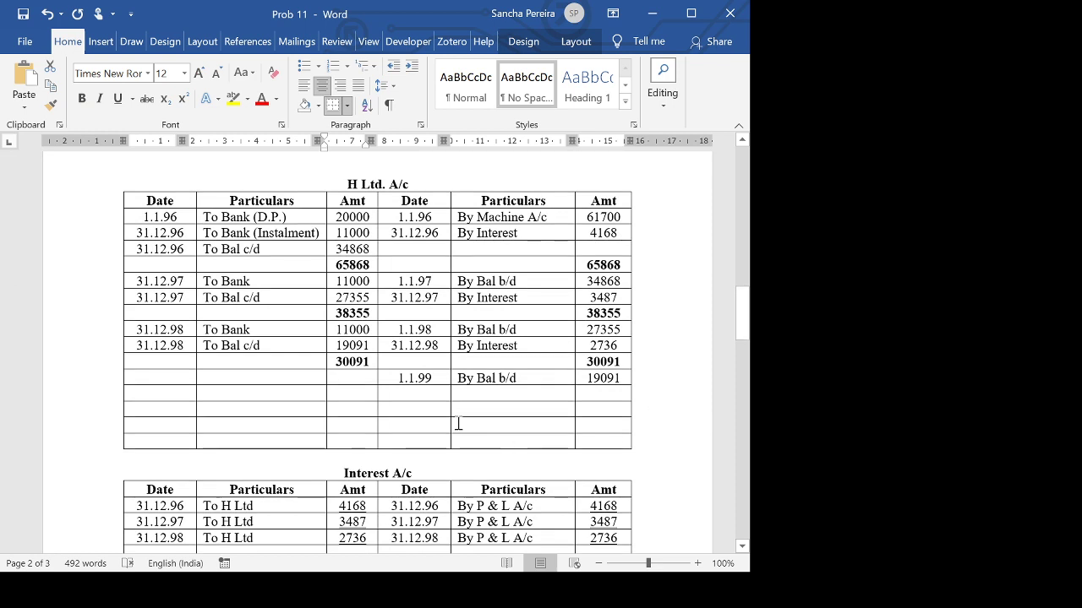
left_click_drag(382, 345, 572, 346)
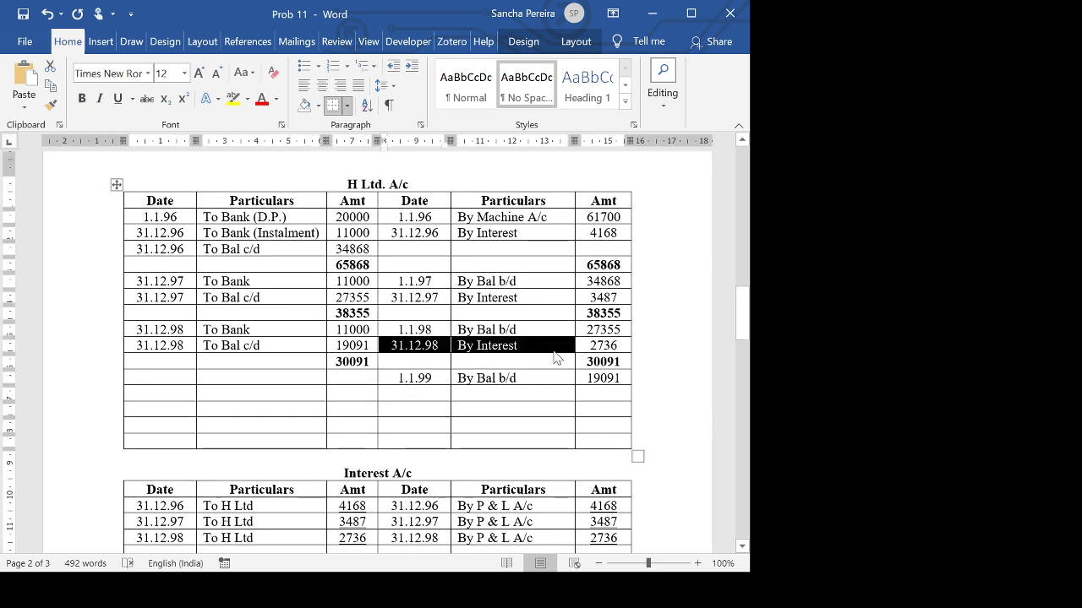
left_click(436, 399)
key("ctrl+v")
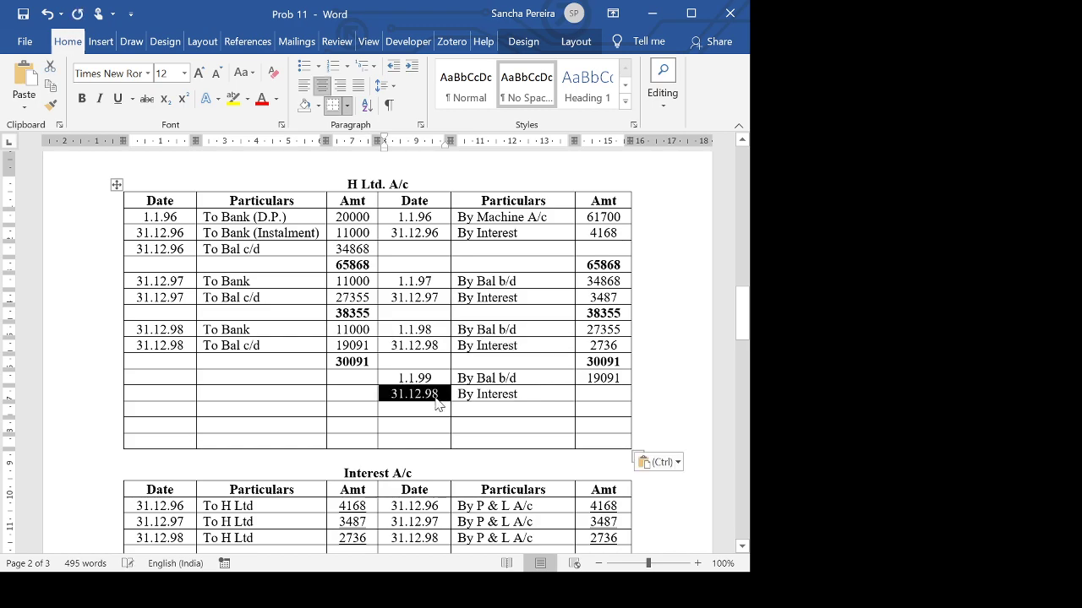
left_click(436, 404)
In the H Ltd. A/c, enter the non-bold amount 1909 for the 31.12.99 "By Interest" entry.
scroll(436, 404, "up", 4)
scroll(377, 355, "up", 12)
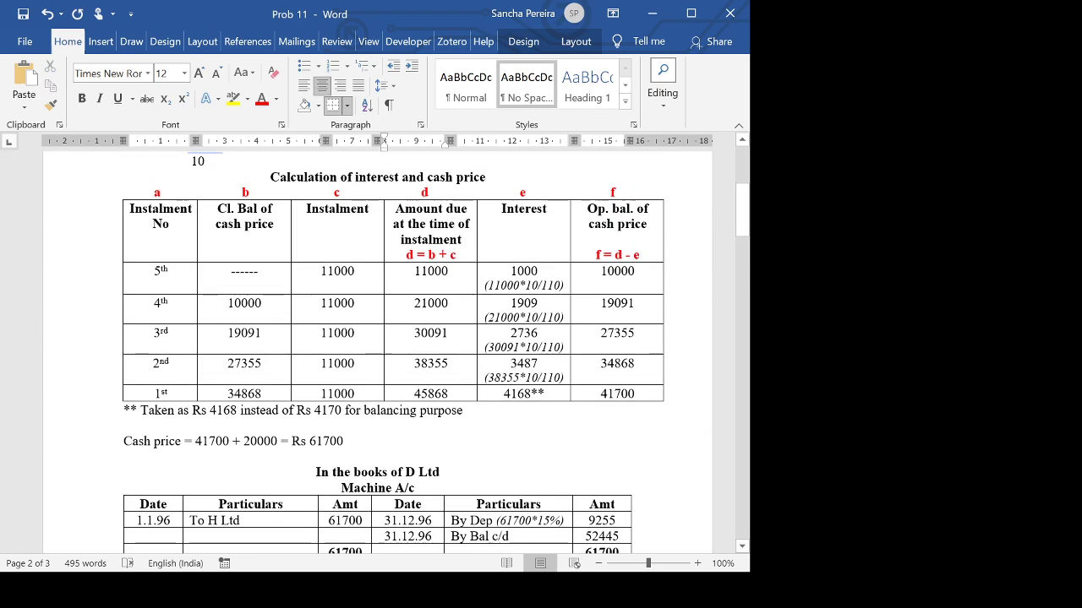
scroll(377, 355, "down", 12)
scroll(440, 406, "down", 4)
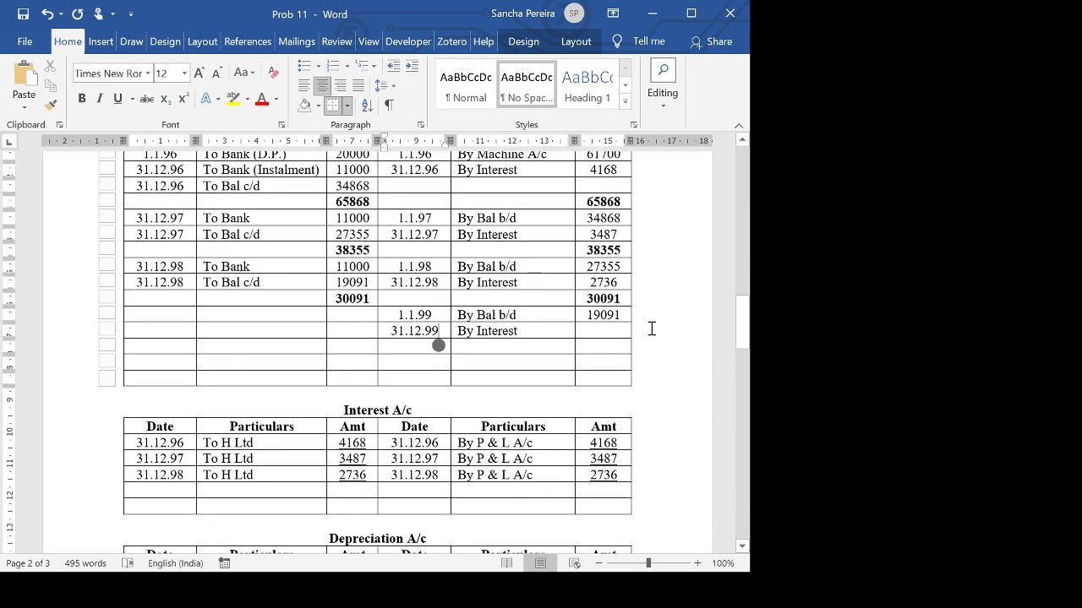
left_click(608, 333)
type("909")
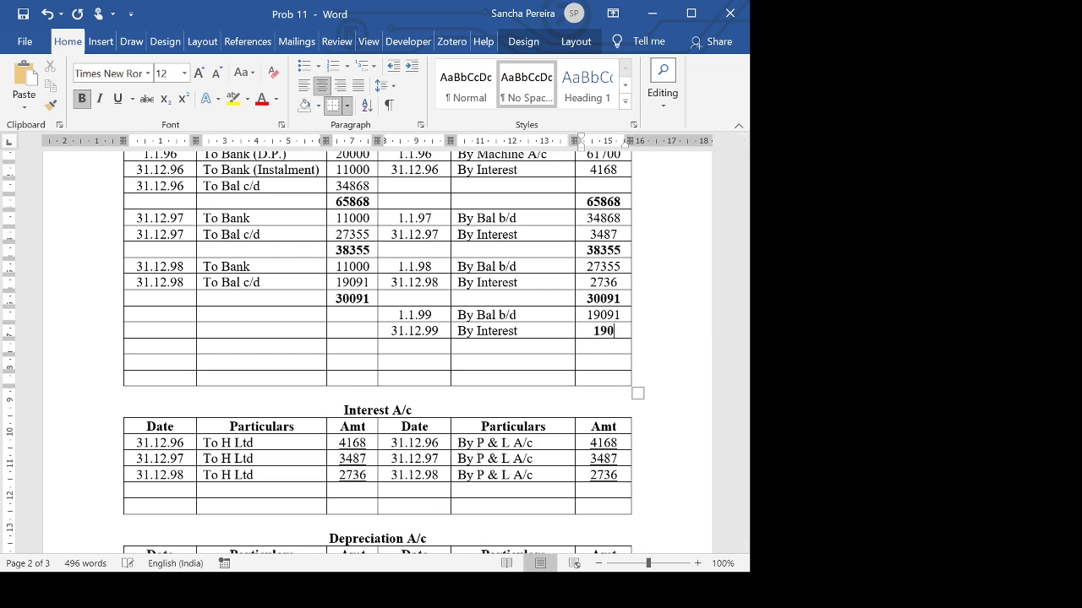
left_click(575, 333)
left_click(82, 98)
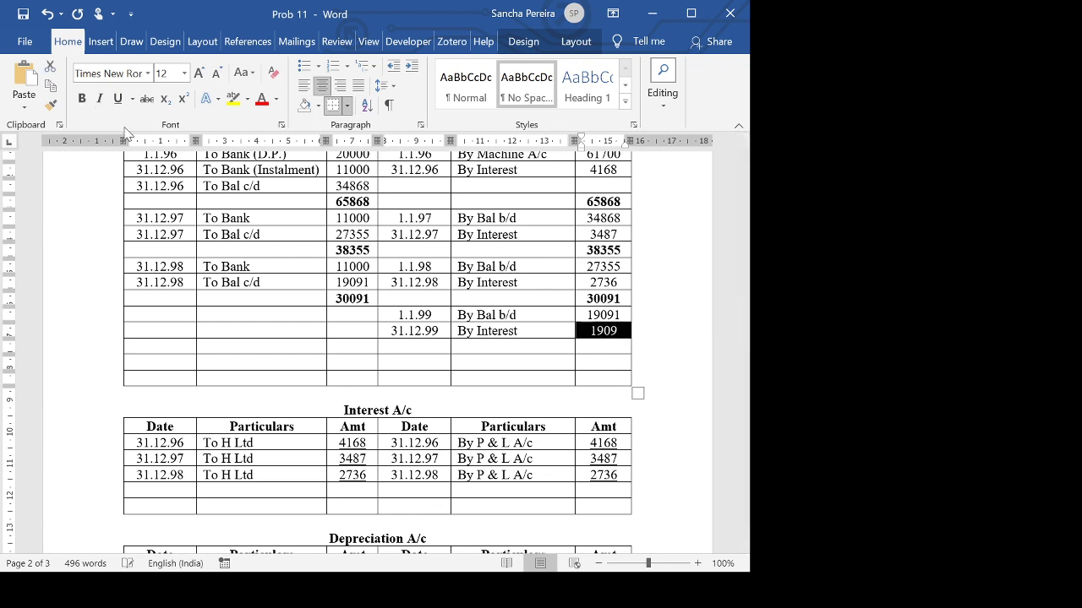
In the Interest A/c, copy the 31.12.98 "To H Ltd" entry to the row below, dated 31.12.99 with amount 1909.
scroll(414, 361, "down", 5)
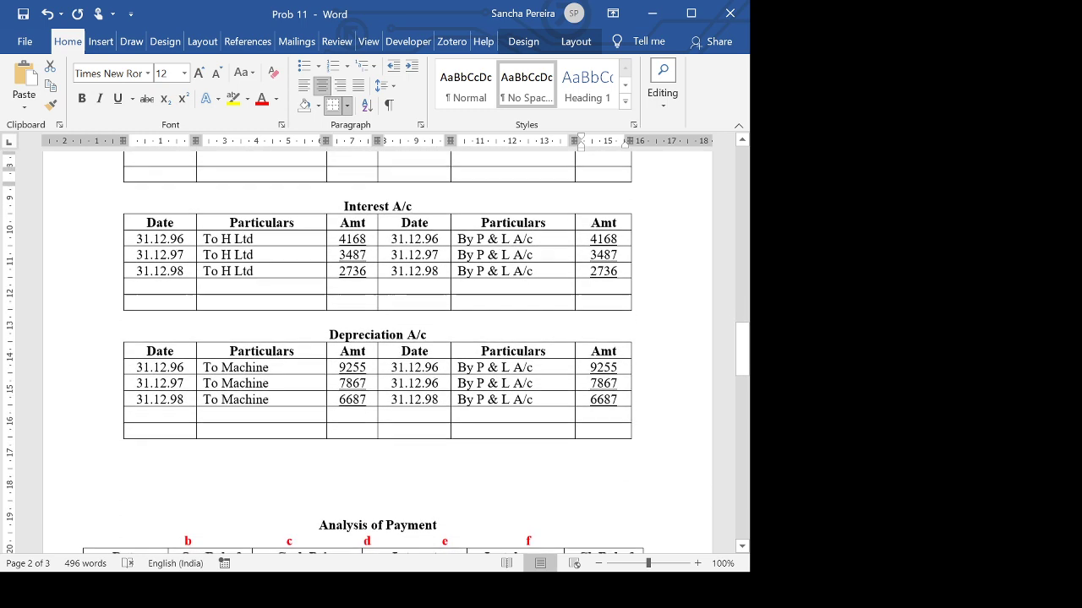
left_click_drag(133, 268, 278, 267)
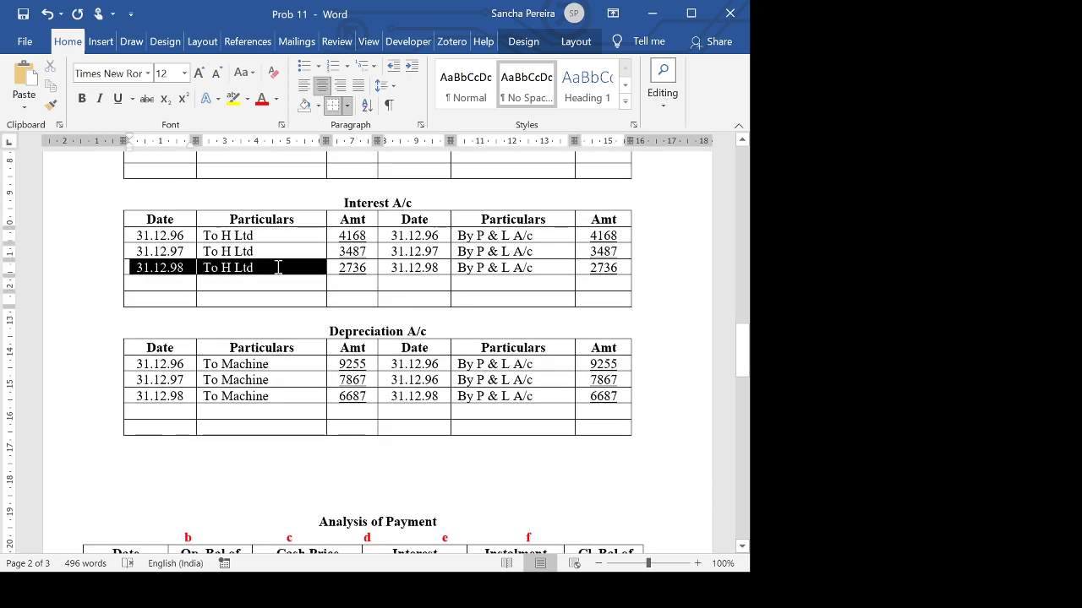
left_click(168, 288)
key("ctrl+v")
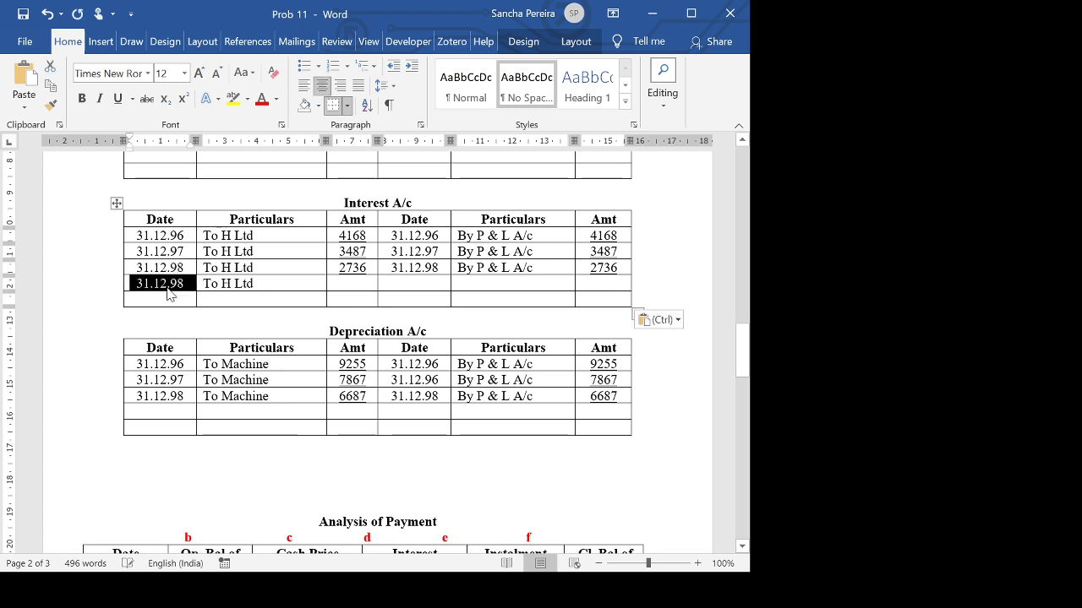
left_click(189, 293)
key("BackSpace")
type("9")
left_click(350, 288)
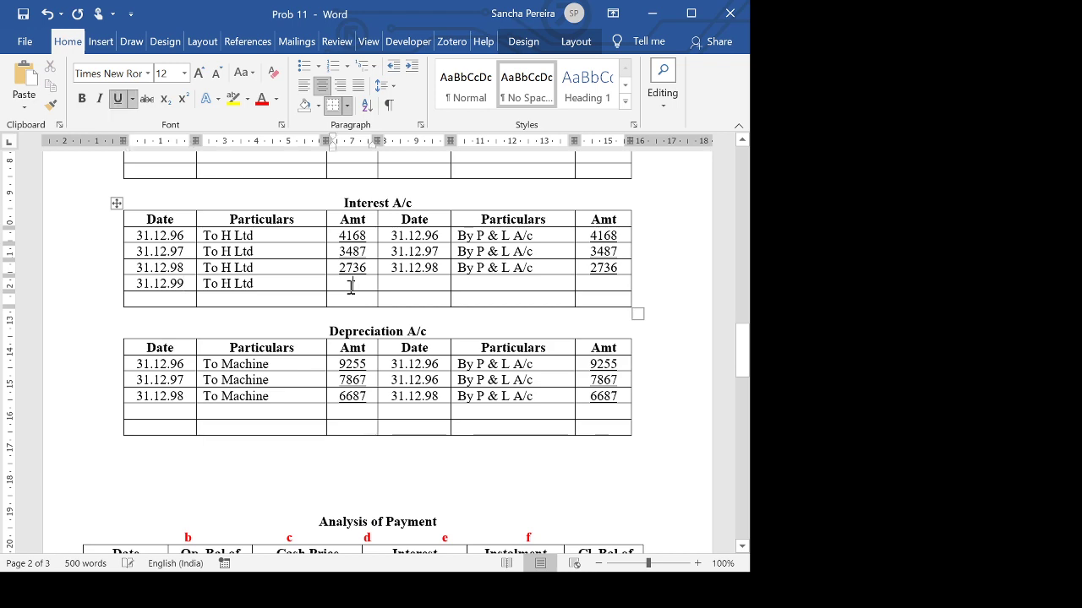
type("1909")
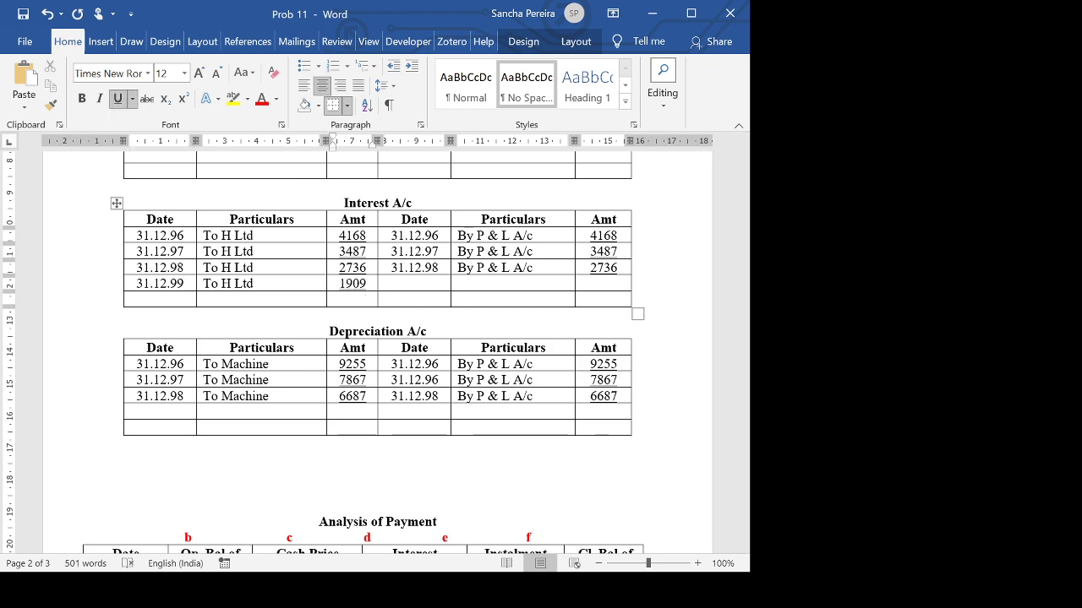
In the H Ltd. A/c, copy the 31.12.98 "To Bank" 11000 entry below the 30091 total, date it 31.12.99 and left-align its particulars.
scroll(374, 299, "up", 4)
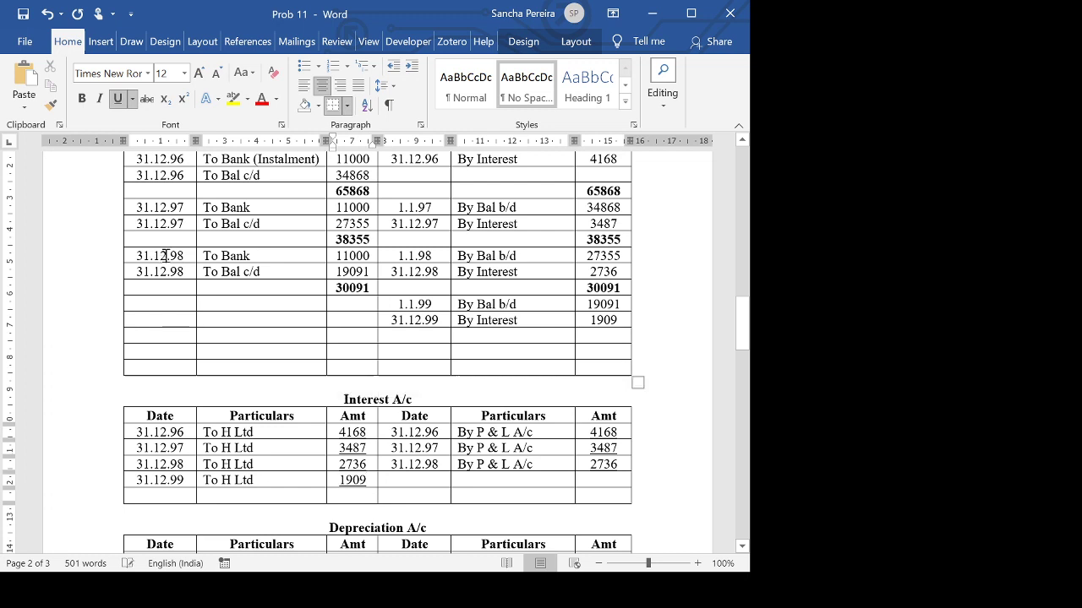
left_click_drag(150, 256, 343, 265)
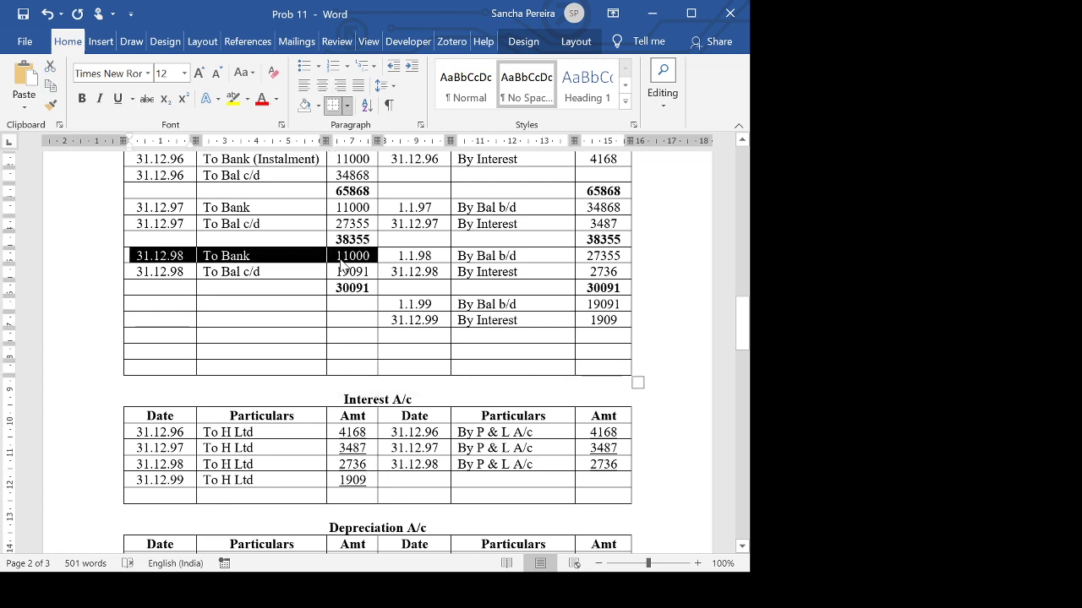
left_click(168, 305)
key("ctrl+v")
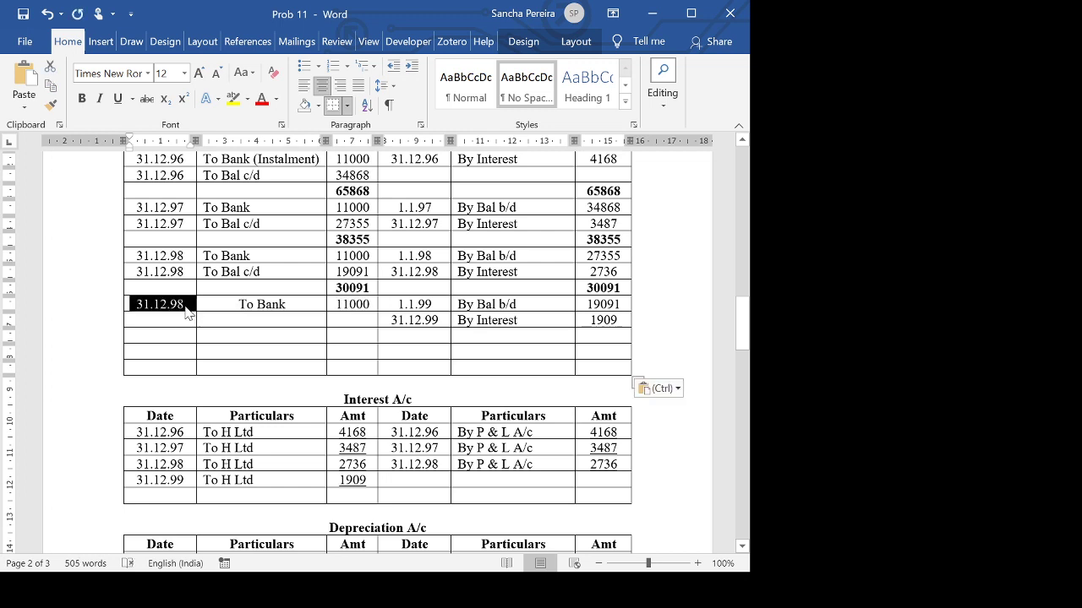
left_click(186, 311)
key("BackSpace")
type("9")
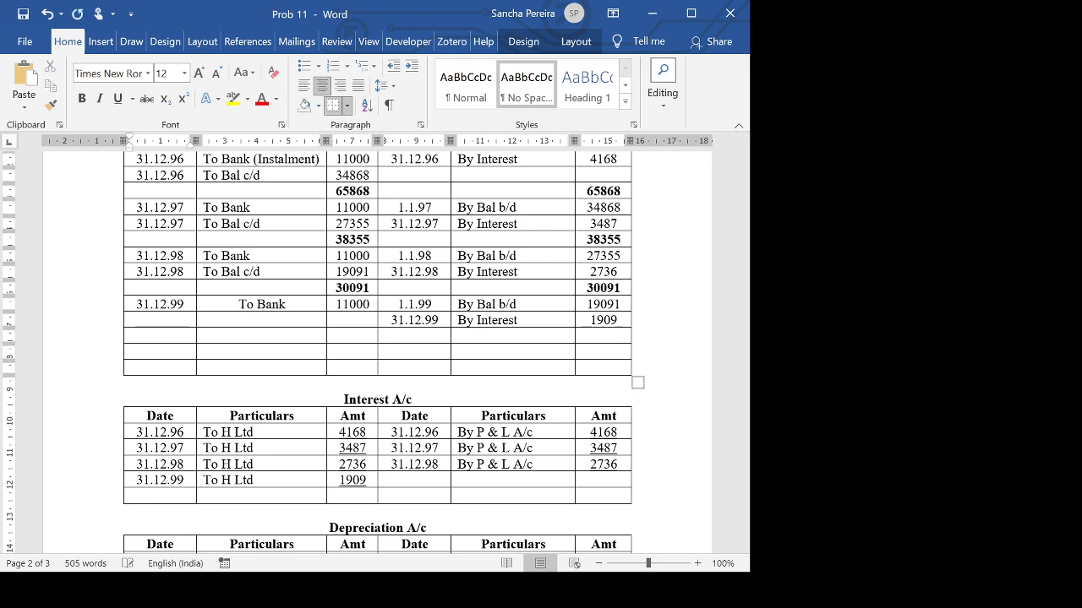
left_click(238, 305)
key("ctrl+l")
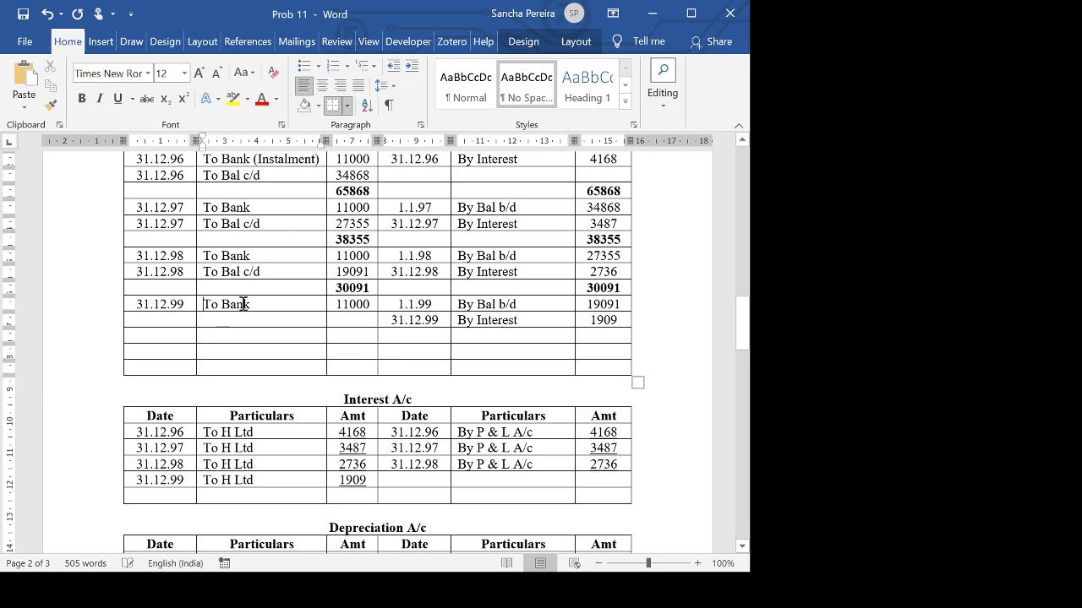
In the Machine A/c, copy the 31.12.98 depreciation entry beside the 1.1.99 balance, centred and dated 31.12.99.
scroll(242, 304, "up", 15)
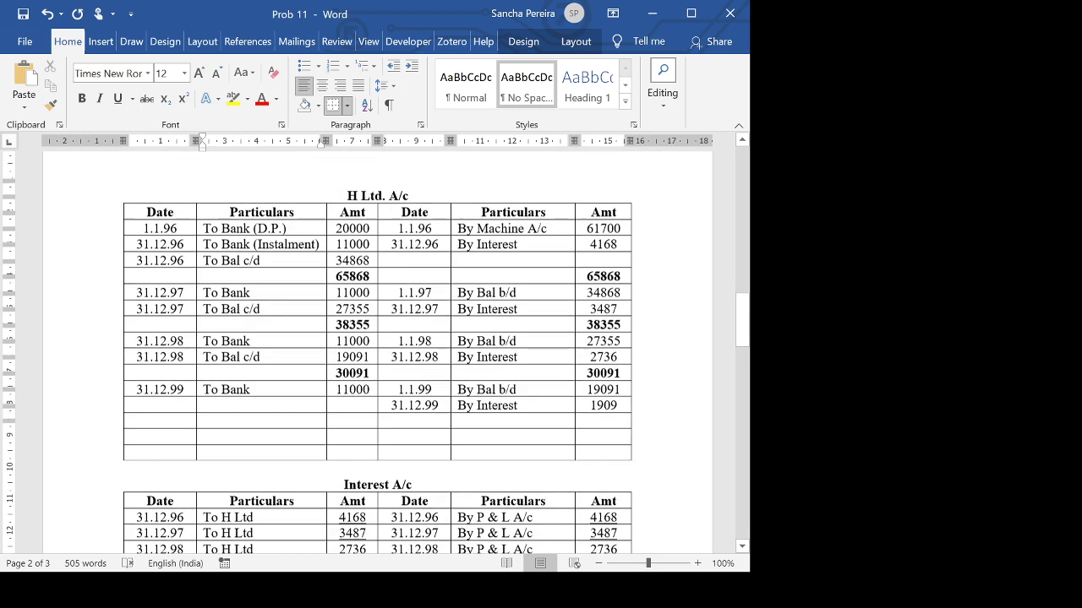
scroll(389, 296, "down", 1)
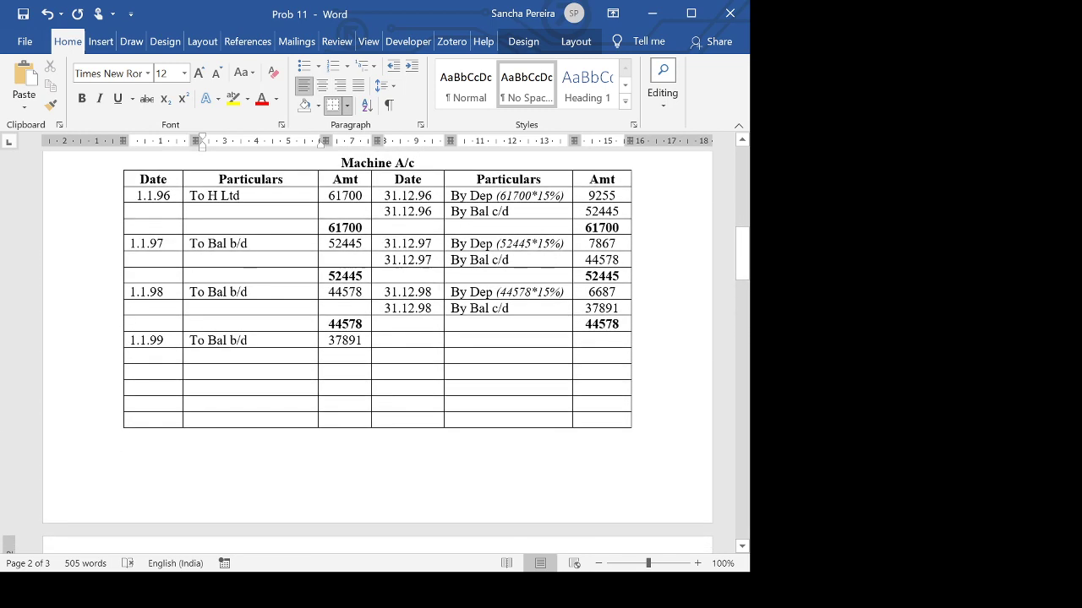
left_click_drag(389, 296, 565, 299)
key("ctrl+c")
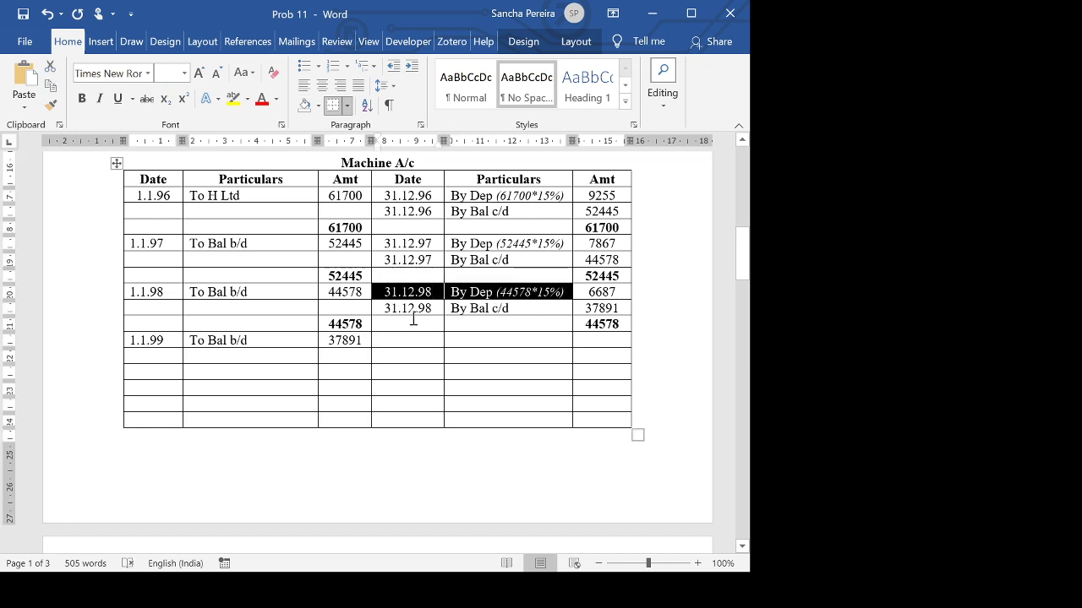
left_click(398, 338)
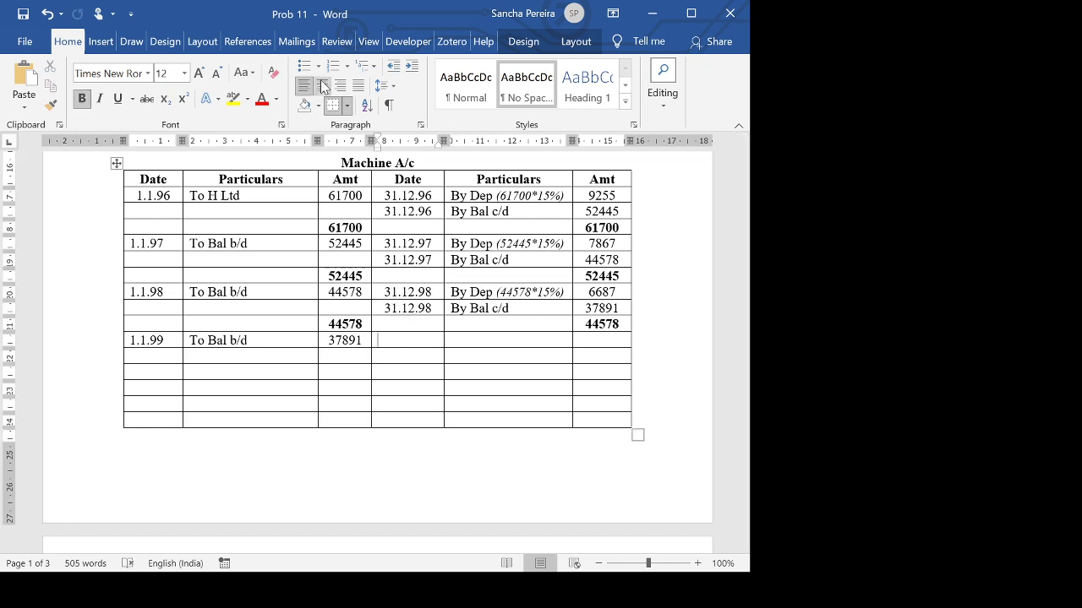
key("ctrl+v")
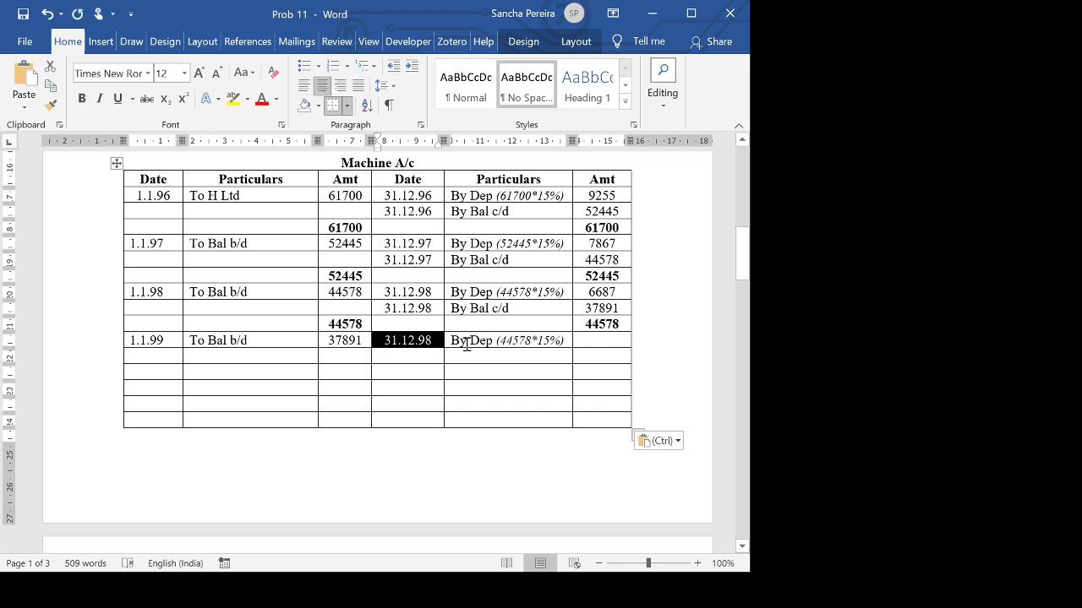
left_click(431, 342)
key("BackSpace")
type("9")
Change the Machine A/c's 31.12.99 depreciation working to 37891*15% and enter the non-bold amount 5684.
left_click(500, 342)
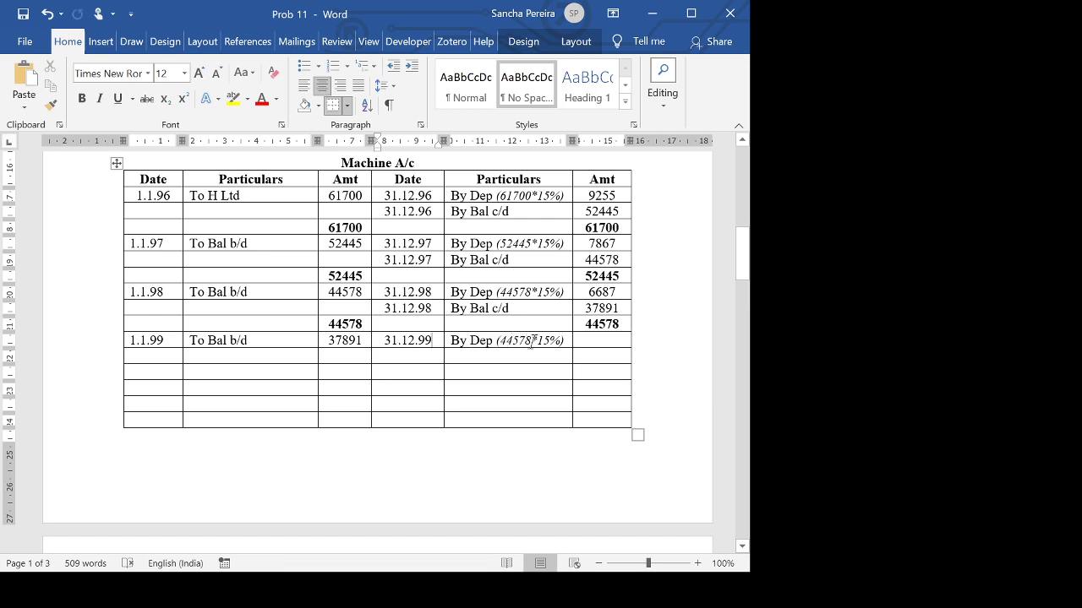
left_click(530, 340)
key("BackSpace")
key("BackSpace")
key("BackSpace")
key("BackSpace")
key("BackSpace")
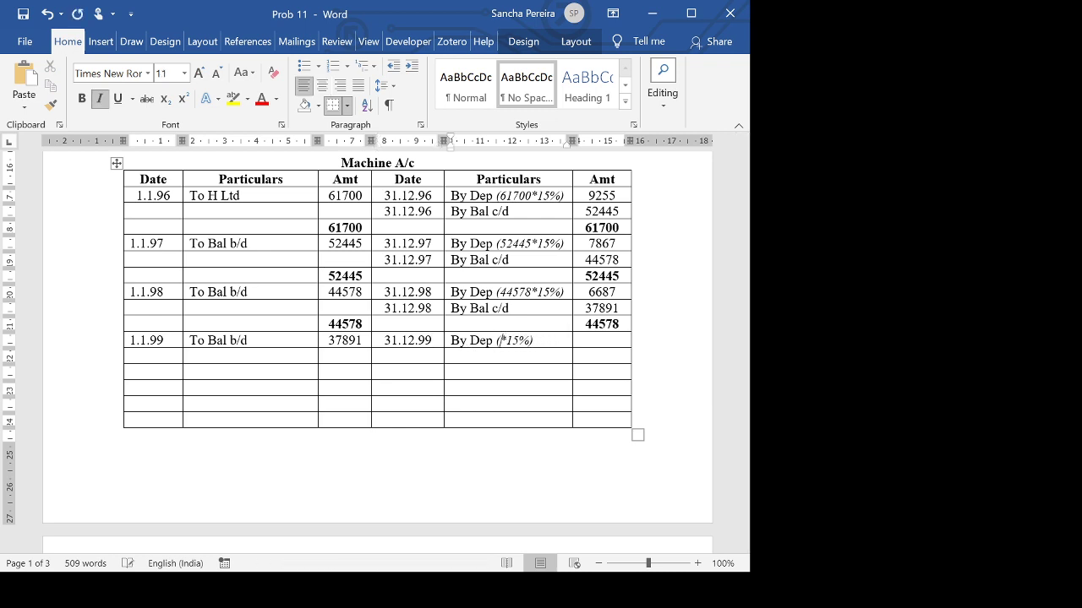
type("37891")
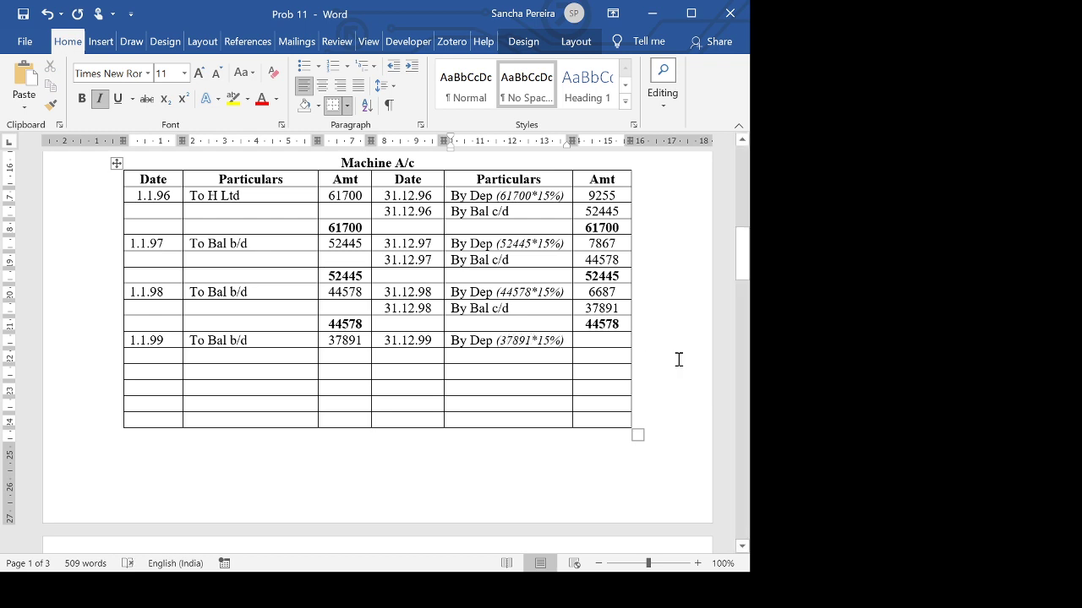
left_click(597, 339)
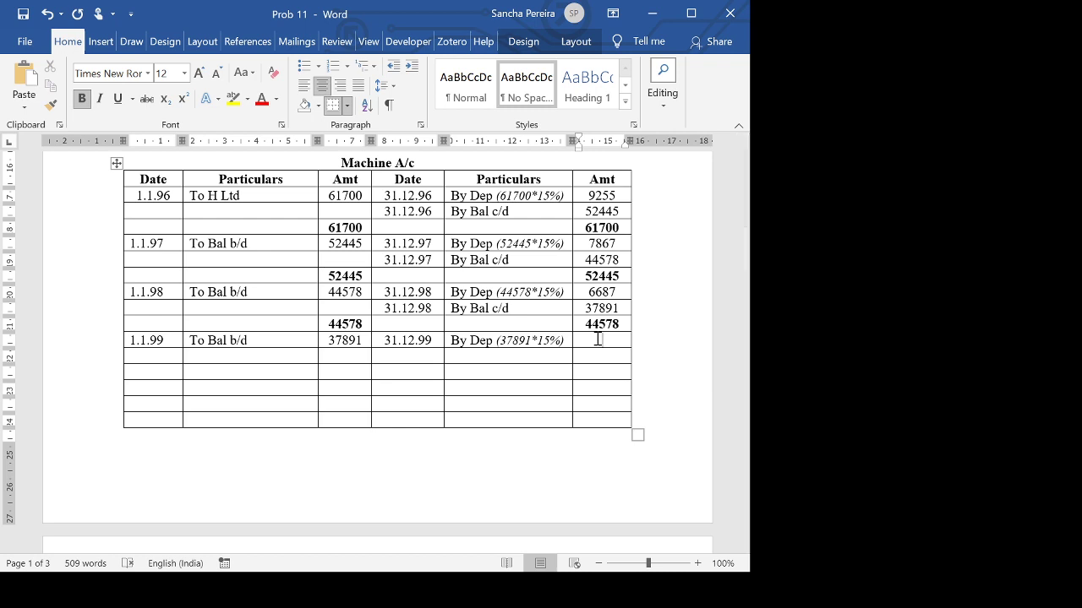
type("5")
type("5684")
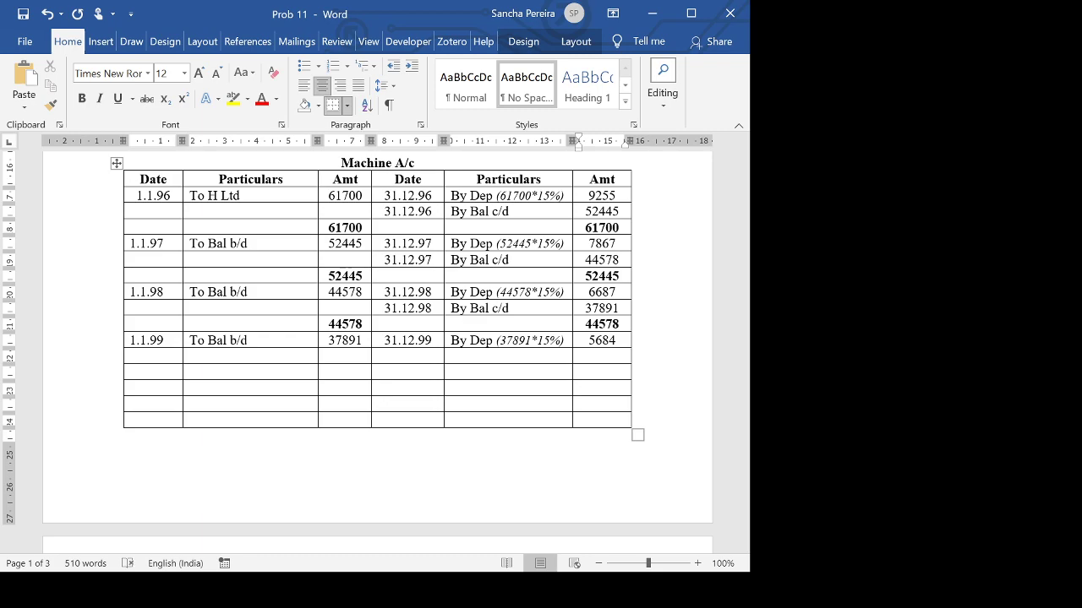
In the Depreciation A/c, add a "To Machine" entry of 5684 dated 31.12.99, copying the date and particulars from the 31.12.98 row.
scroll(377, 355, "down", 15)
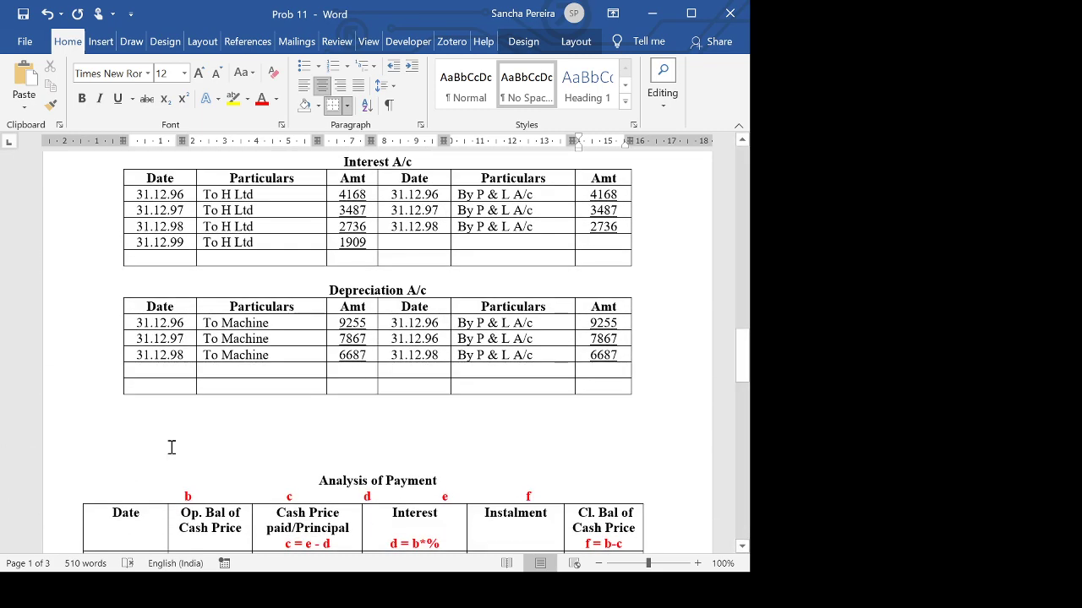
left_click(355, 369)
type("56")
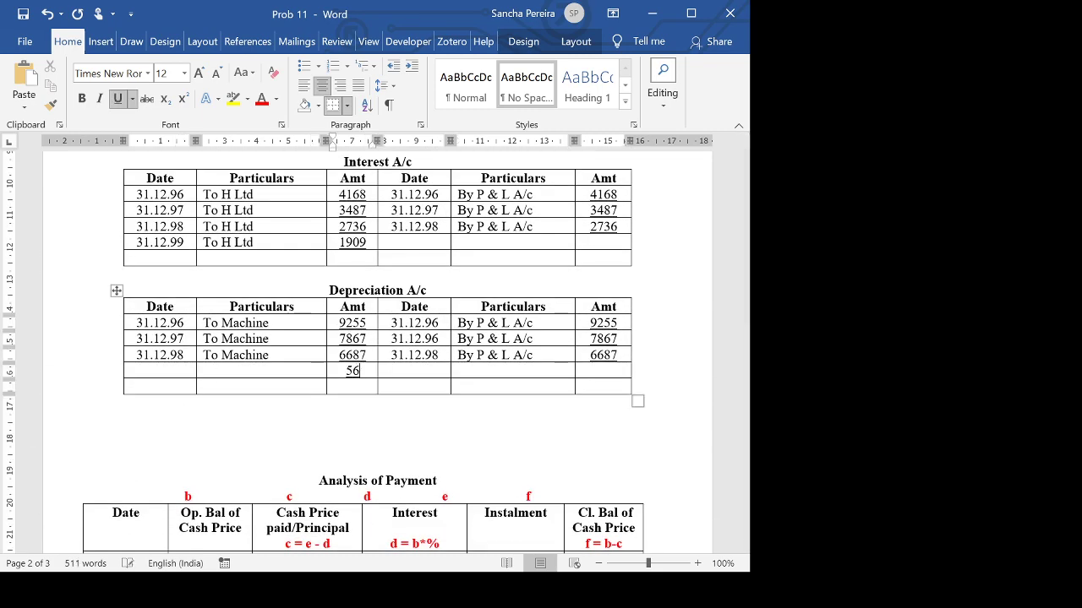
type("84")
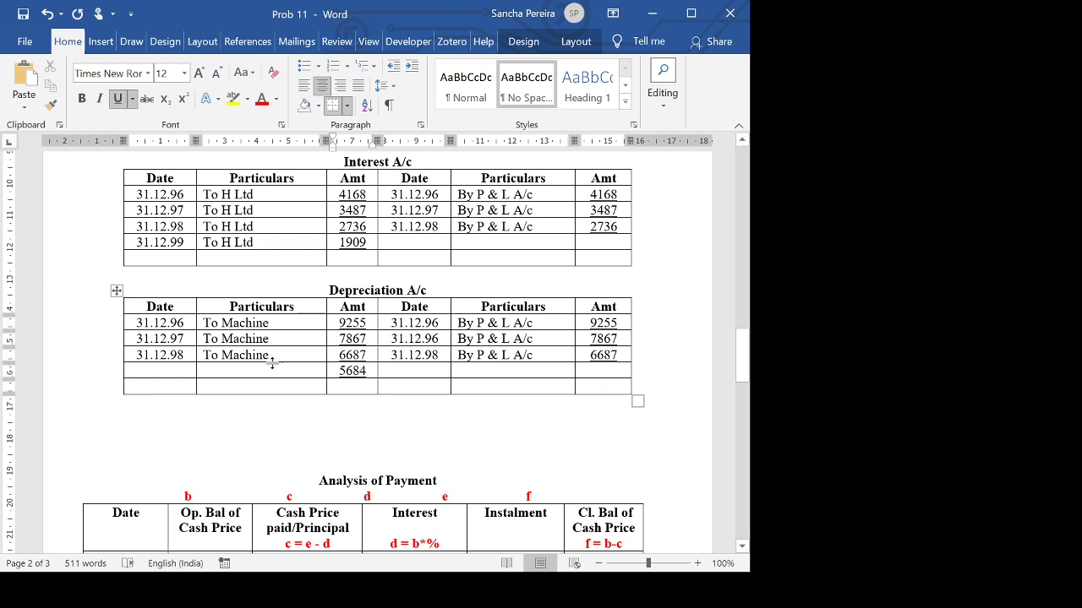
left_click_drag(166, 357, 254, 356)
key("ctrl+c")
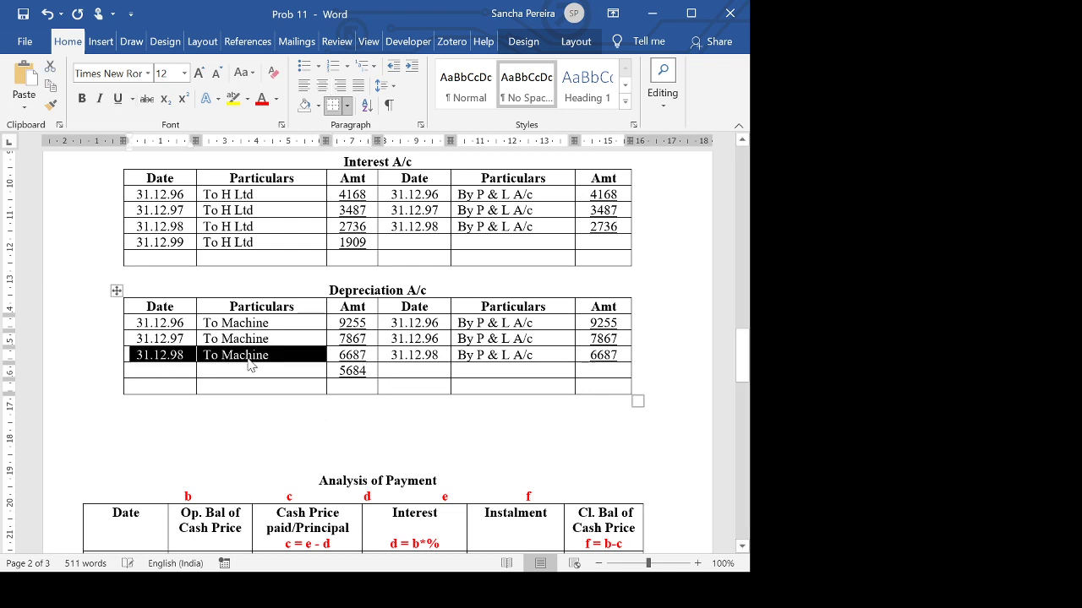
left_click(180, 373)
key("ctrl+v")
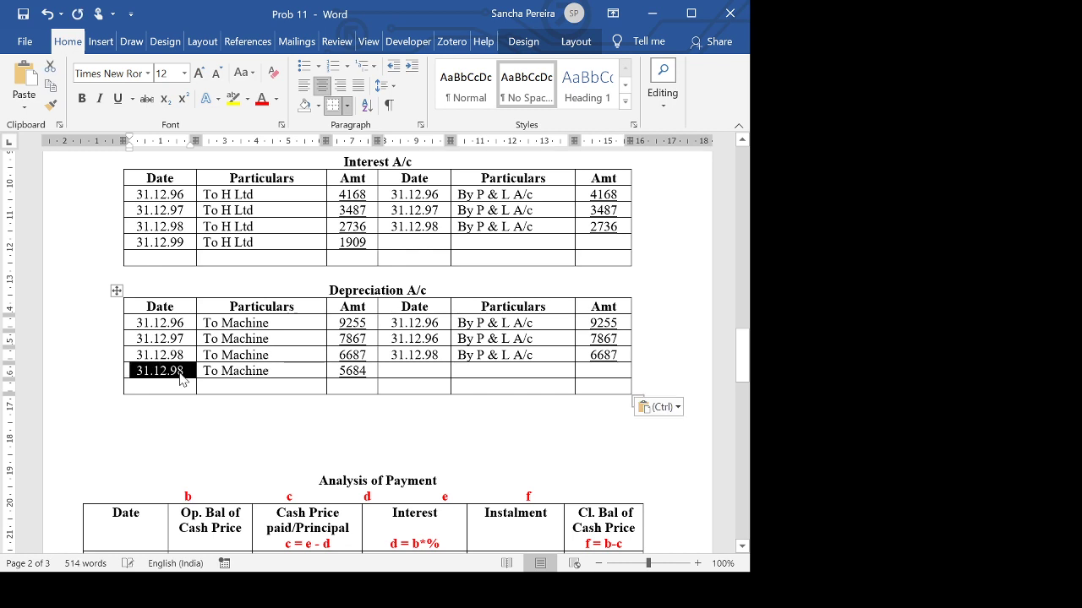
left_click(180, 379)
key("BackSpace")
type("9")
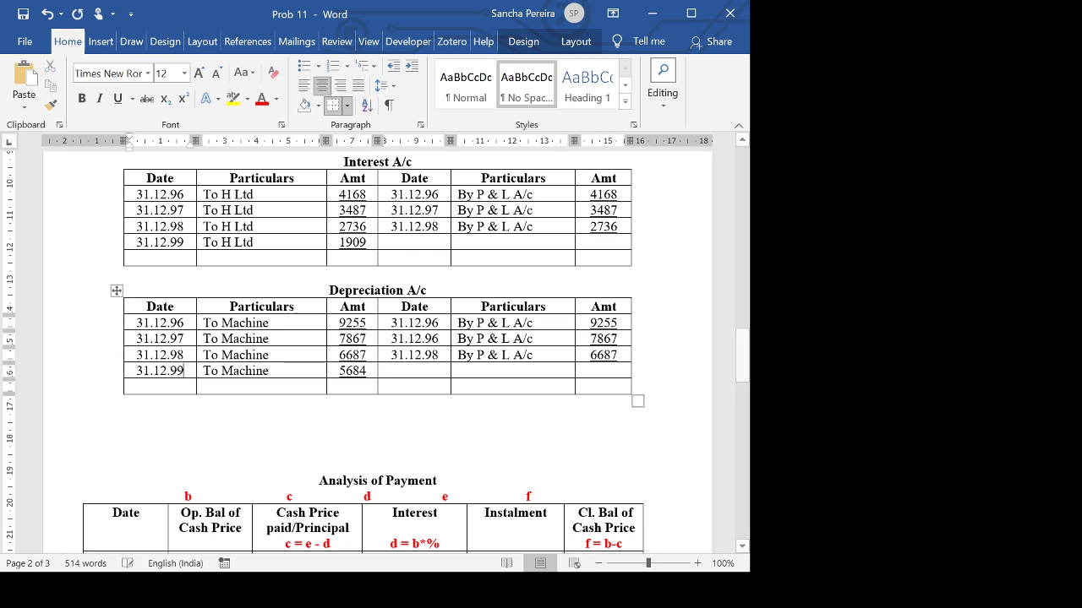
In the Depreciation A/c, copy the 31.12.98 "By P & L A/c" entry to the row below, dated 31.12.99 with amount 5684.
left_click_drag(409, 359, 514, 355)
key("ctrl+c")
left_click(423, 371)
key("ctrl+v")
left_click(439, 376)
key("BackSpace")
type("9")
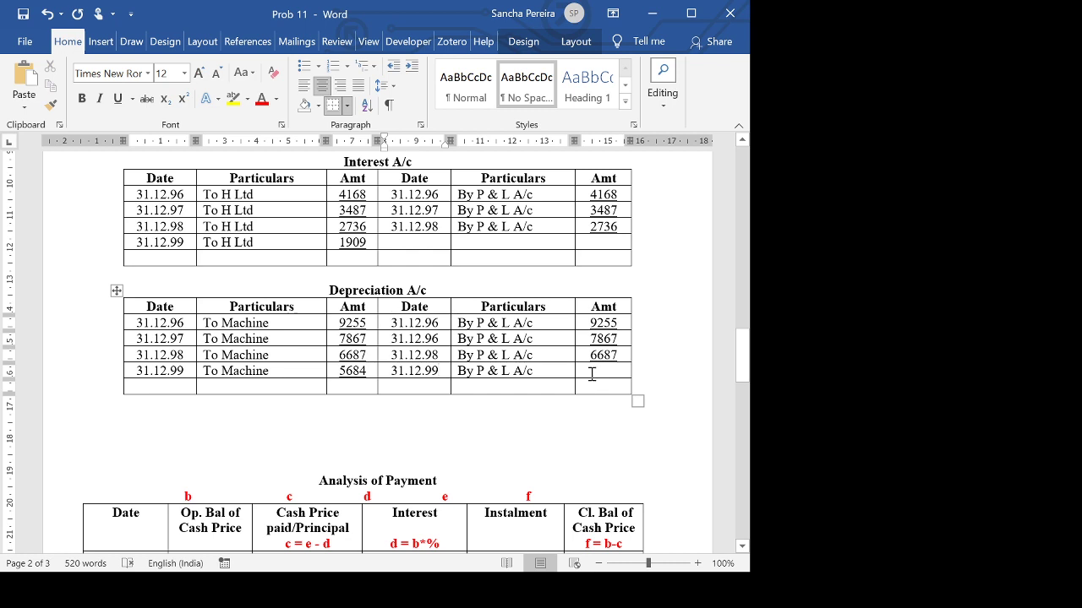
left_click(589, 374)
type("5684")
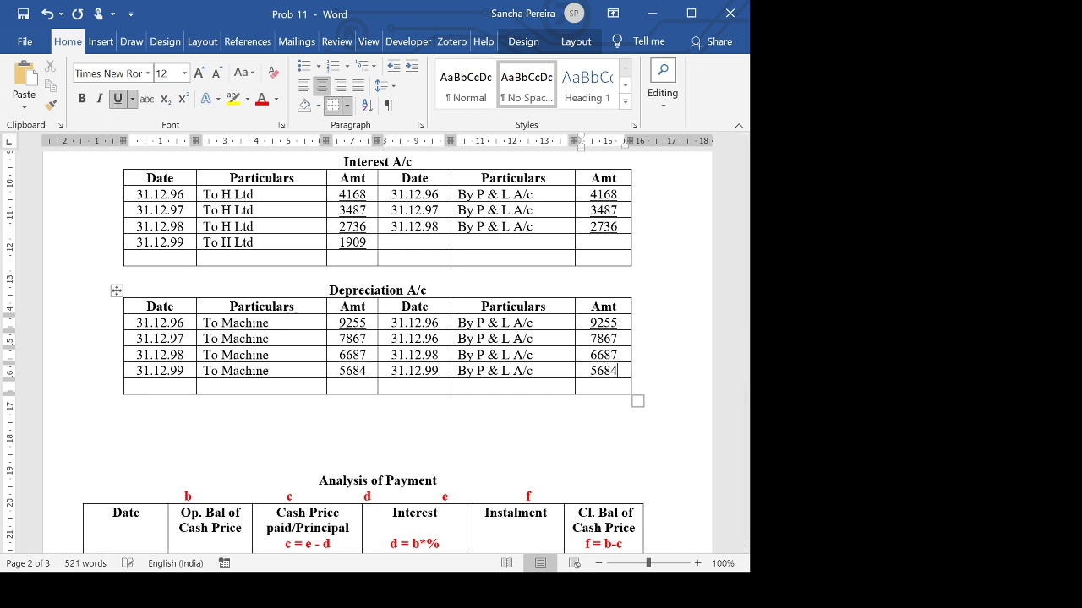
In the Interest A/c, copy the 31.12.98 "By P & L A/c" entry to the row below and date it 31.12.99.
left_click_drag(391, 227, 495, 236)
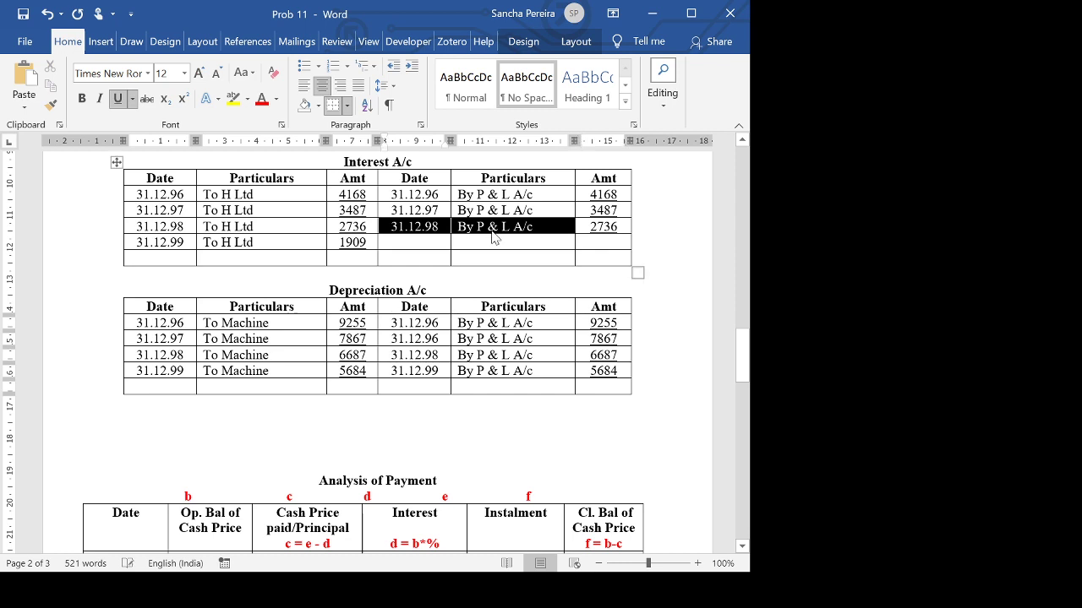
key("ctrl+c")
left_click(417, 245)
key("ctrl+v")
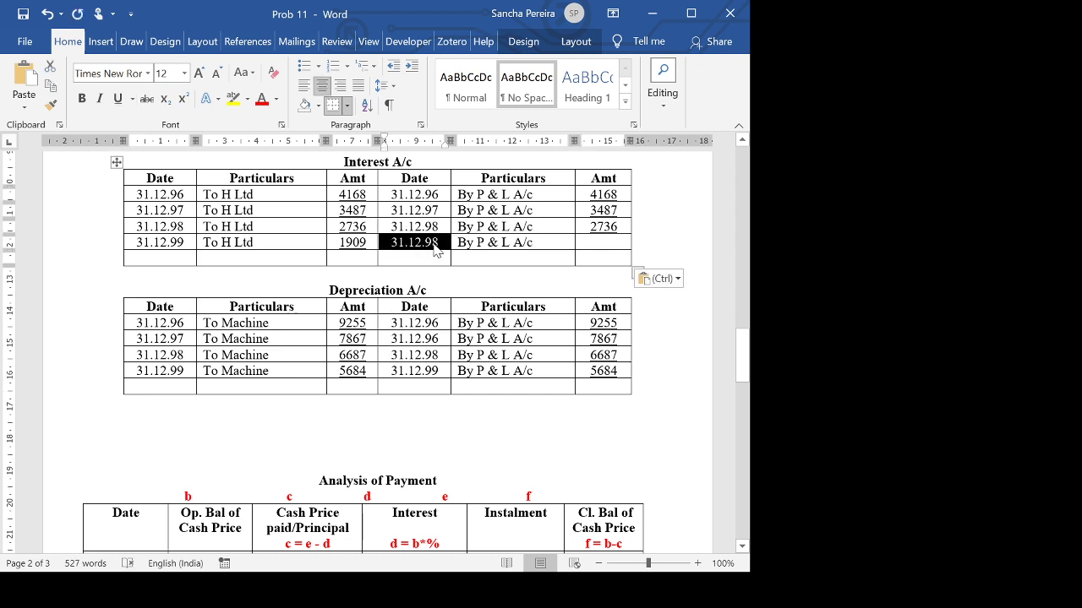
left_click(440, 245)
key("BackSpace")
type("9")
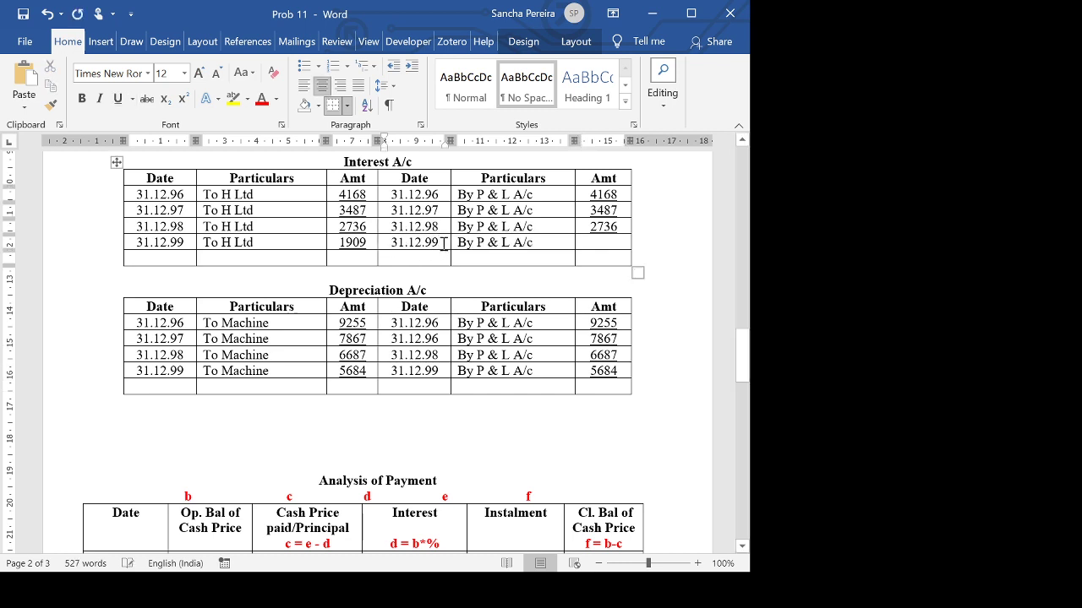
Enter 1909 as the amount of the 31.12.99 "By P & L A/c" entry in the Interest A/c.
left_click(597, 244)
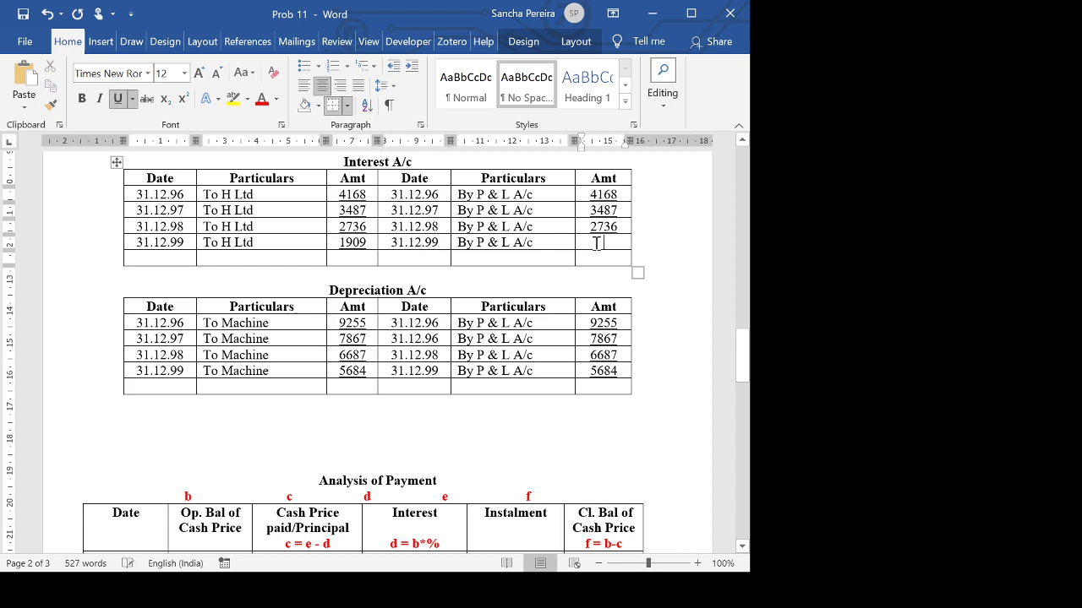
type("1909")
In the H Ltd. A/c, enter the bold 1999 total 21000 on both the debit and credit sides below the "By Interest" row.
scroll(377, 353, "up", 7)
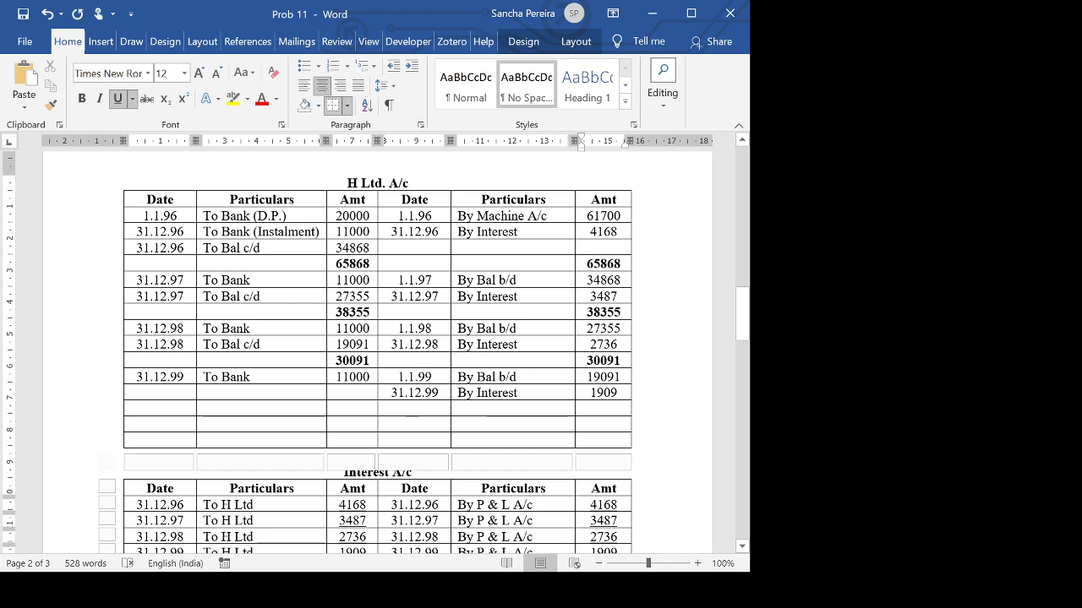
left_click(604, 408)
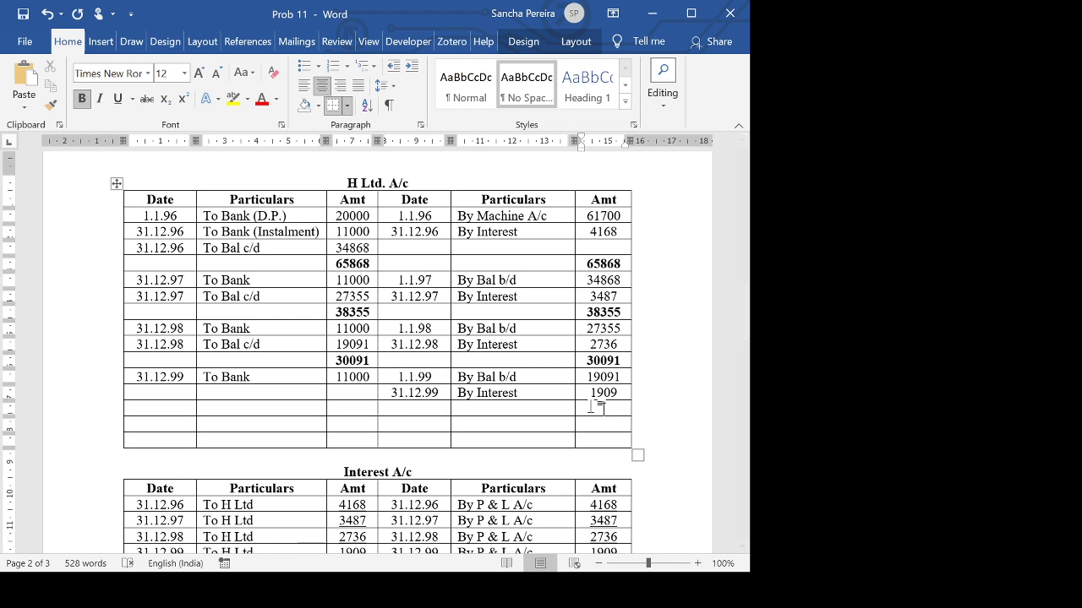
type("21000")
left_click(363, 410)
type("21000")
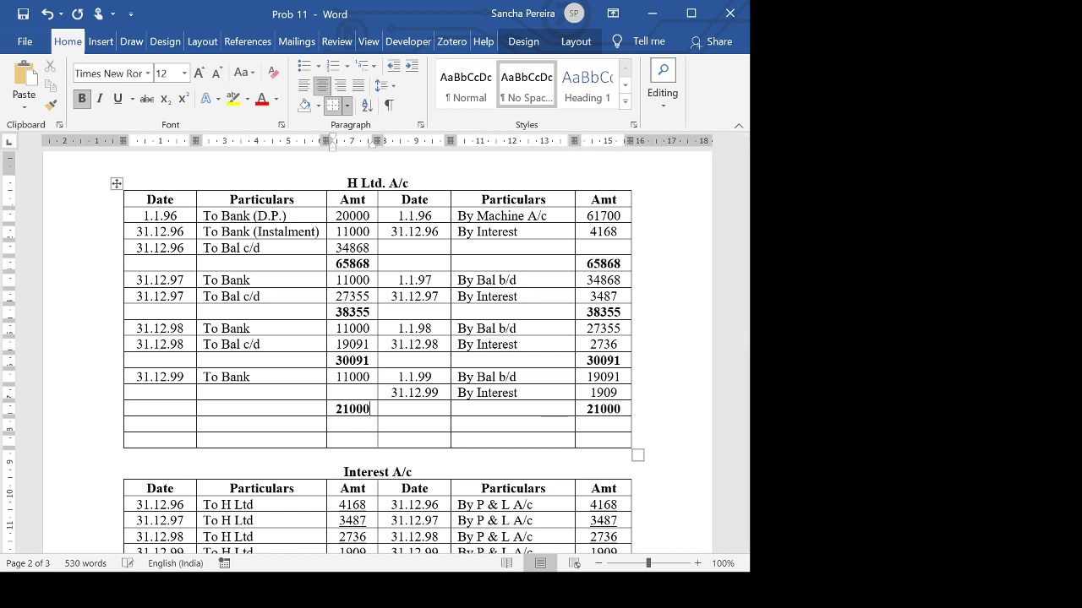
Copy the H Ltd. A/c's 31.12.98 "To Bal c/d" date and particulars below the 31.12.99 "To Bank" entry, left-align the particulars and enter 10000.
left_click_drag(158, 344, 217, 351)
key("ctrl+c")
left_click(172, 393)
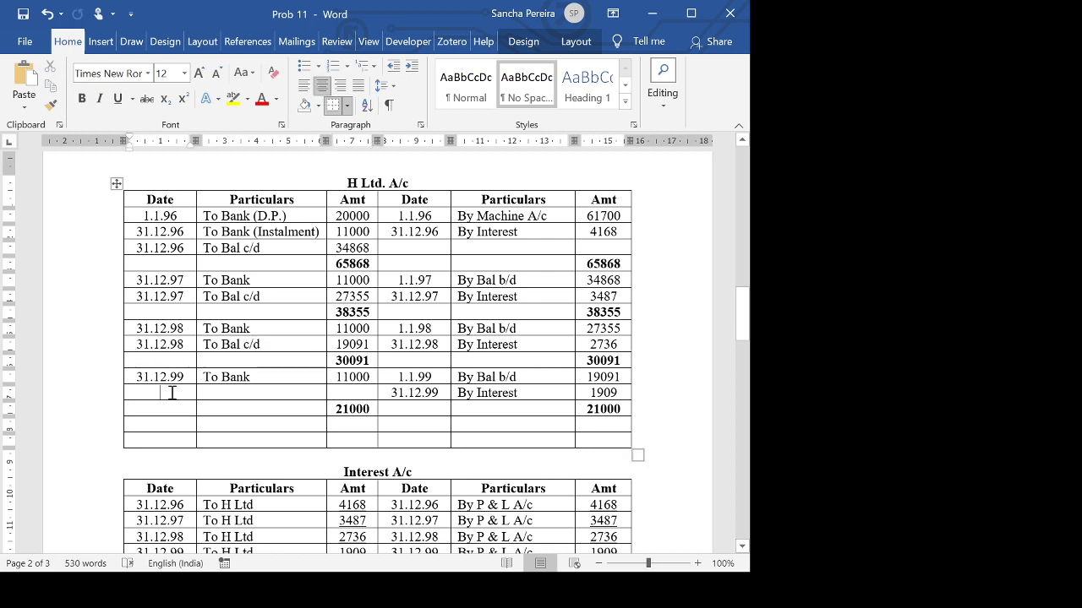
key("ctrl+v")
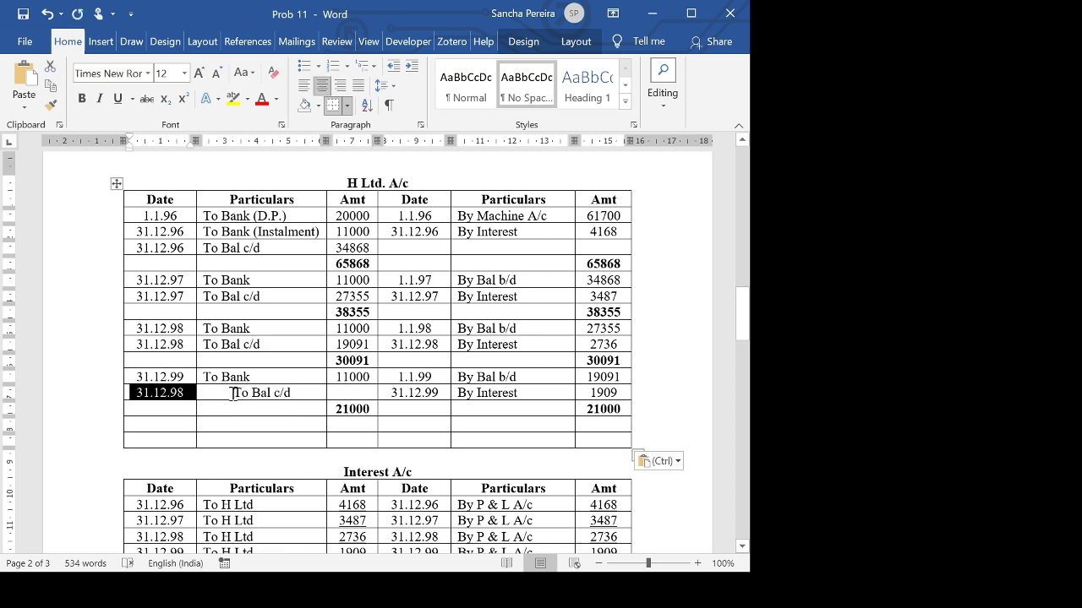
left_click(232, 394)
key("ctrl+l")
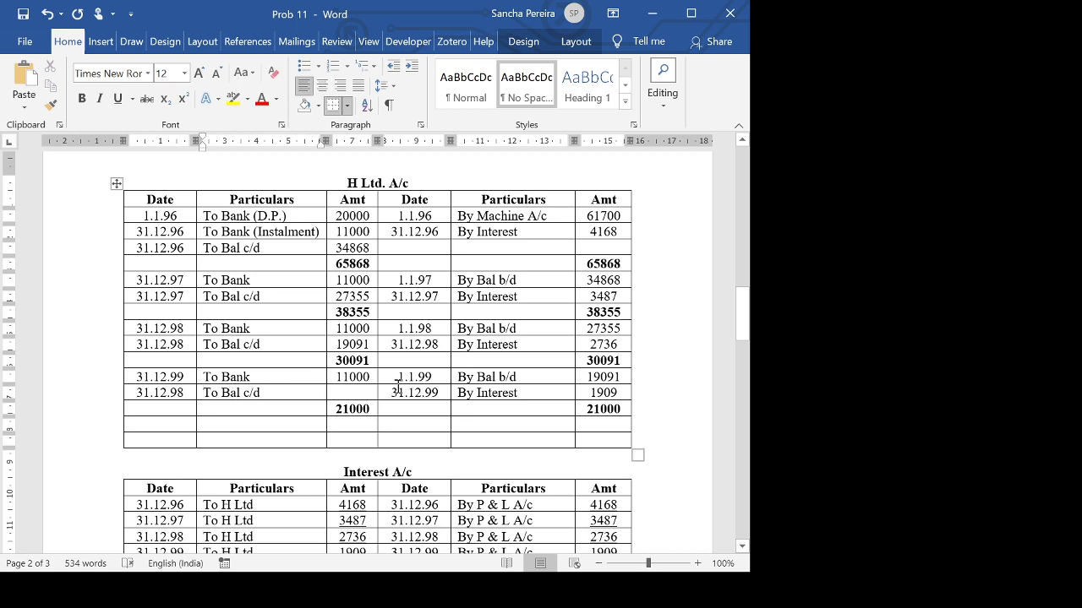
left_click(353, 393)
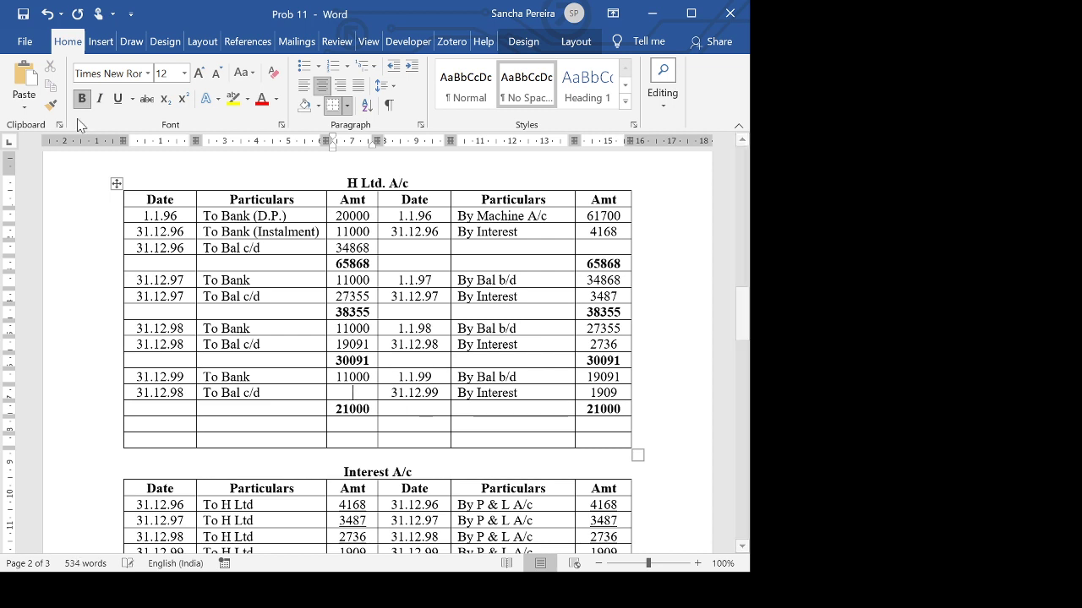
type("10000")
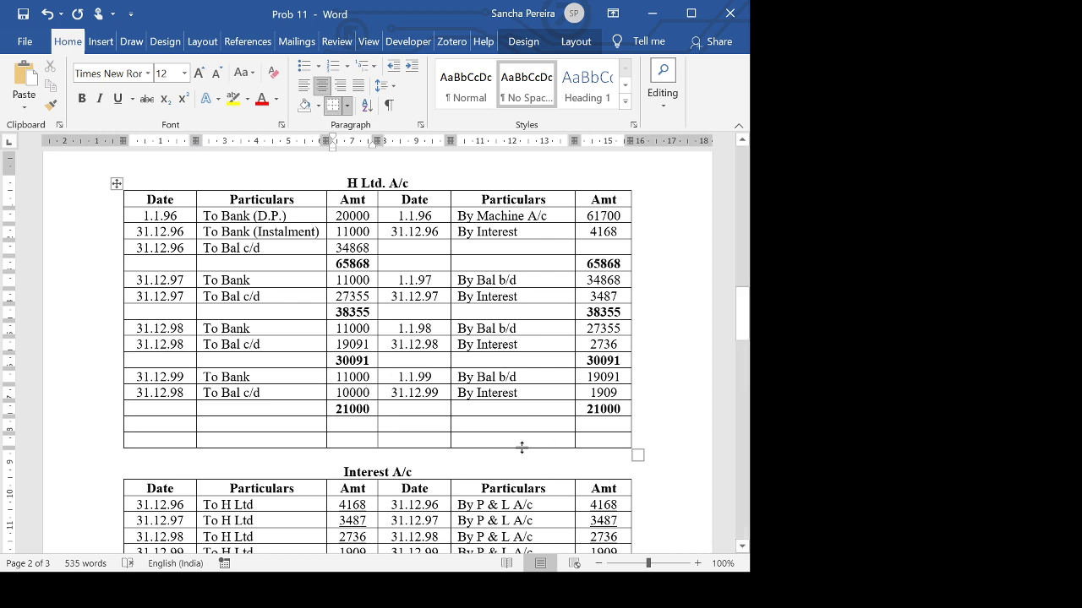
Copy the H Ltd. A/c's 1.1.99 "By Bal b/d" date and particulars to the row below the 21000 totals and date it 1.1.00.
left_click(394, 425)
left_click_drag(401, 378, 475, 379)
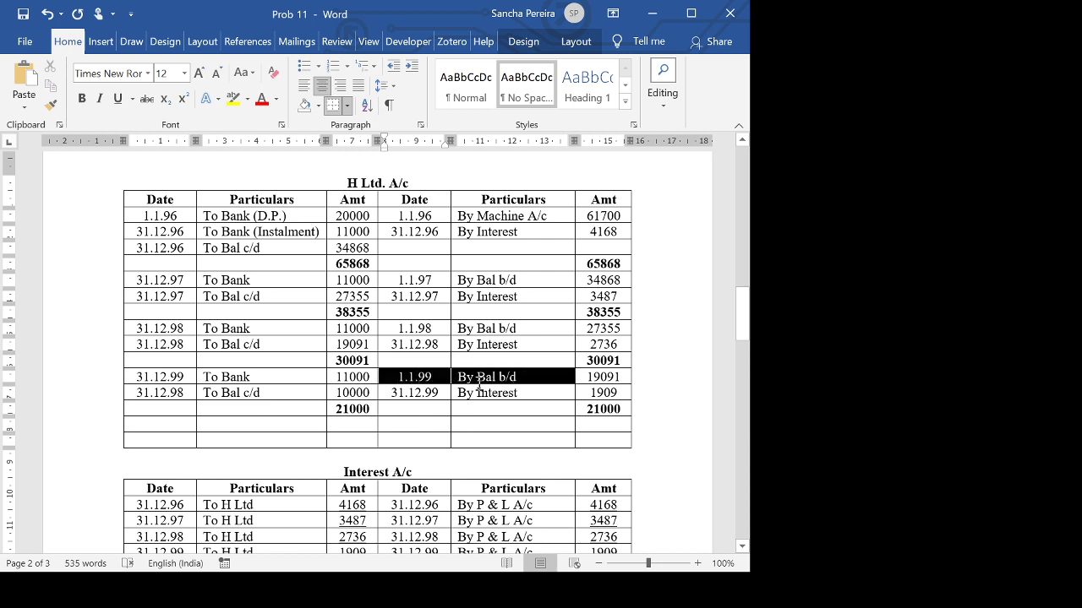
key("ctrl+c")
left_click(430, 425)
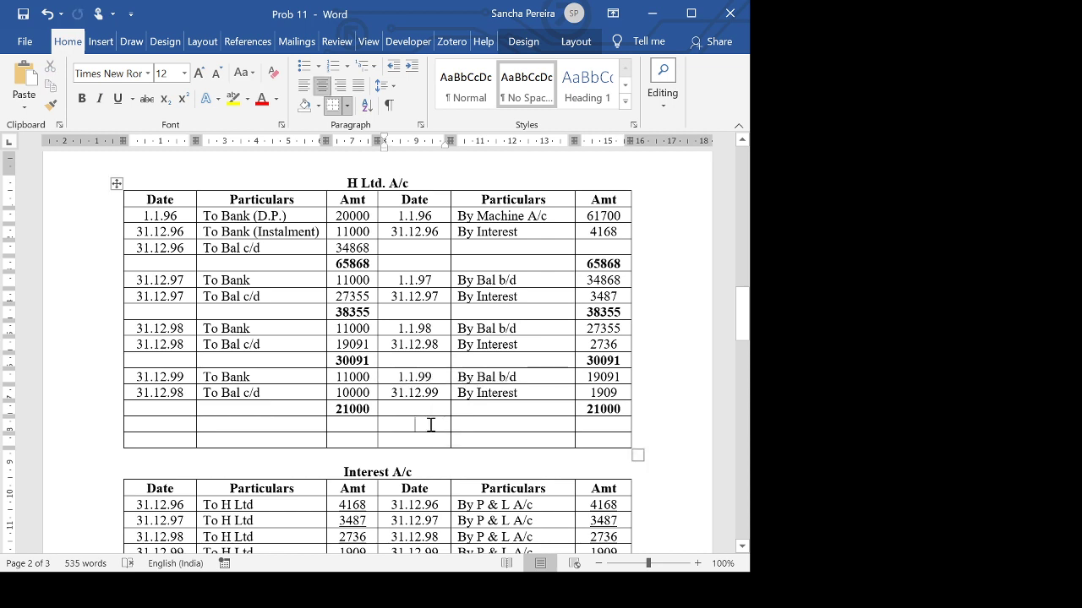
key("ctrl+v")
left_click(431, 426)
key("BackSpace")
key("BackSpace")
type("00")
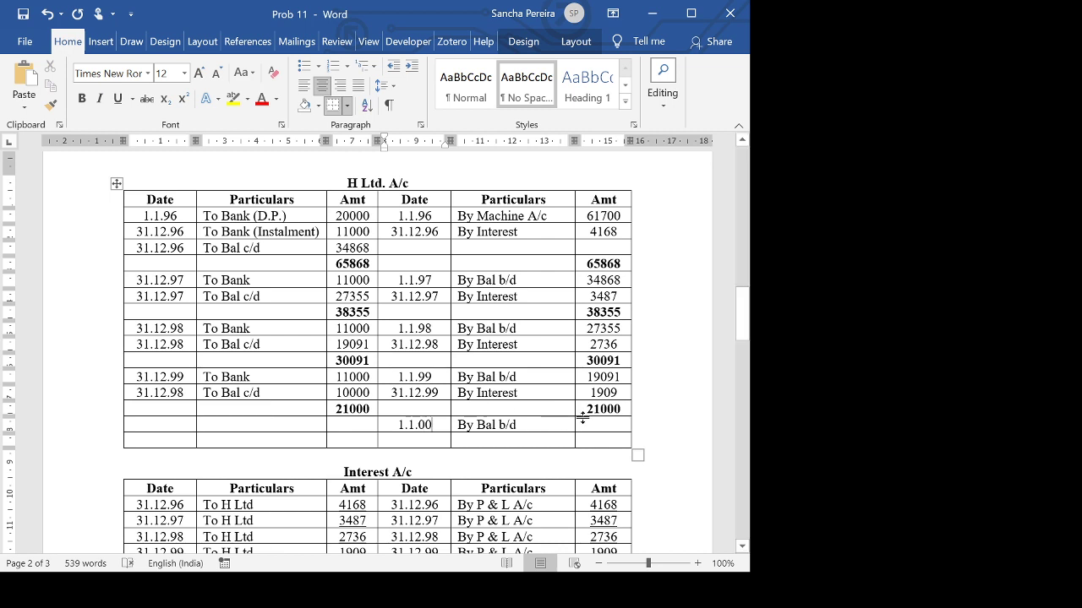
Enter the non-bold amount 10000 for the 1.1.00 "By Bal b/d" entry in the H Ltd. A/c.
left_click(594, 430)
type("10000")
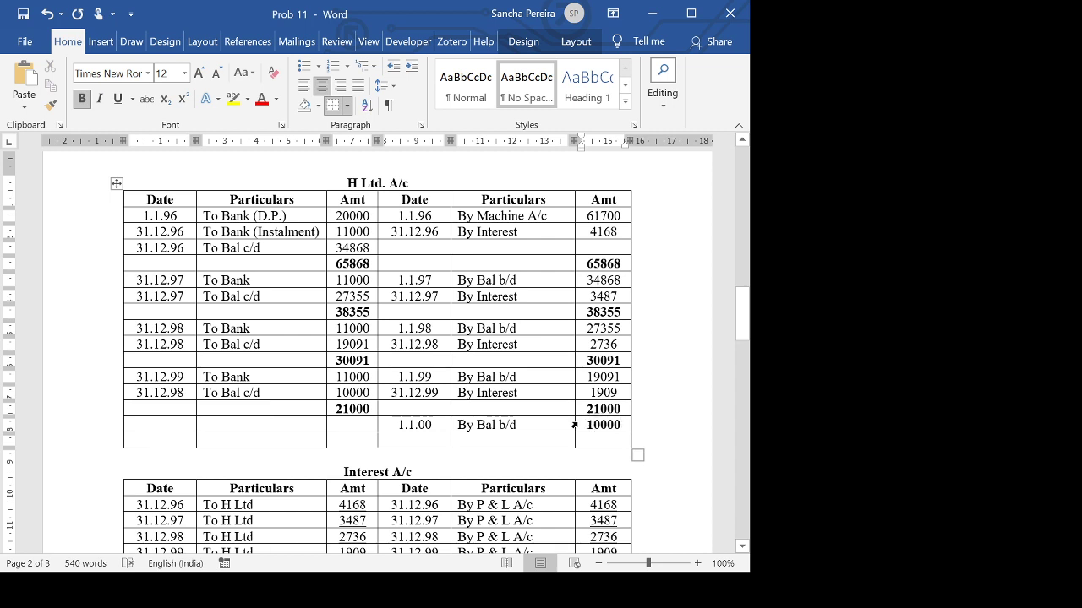
left_click(575, 425)
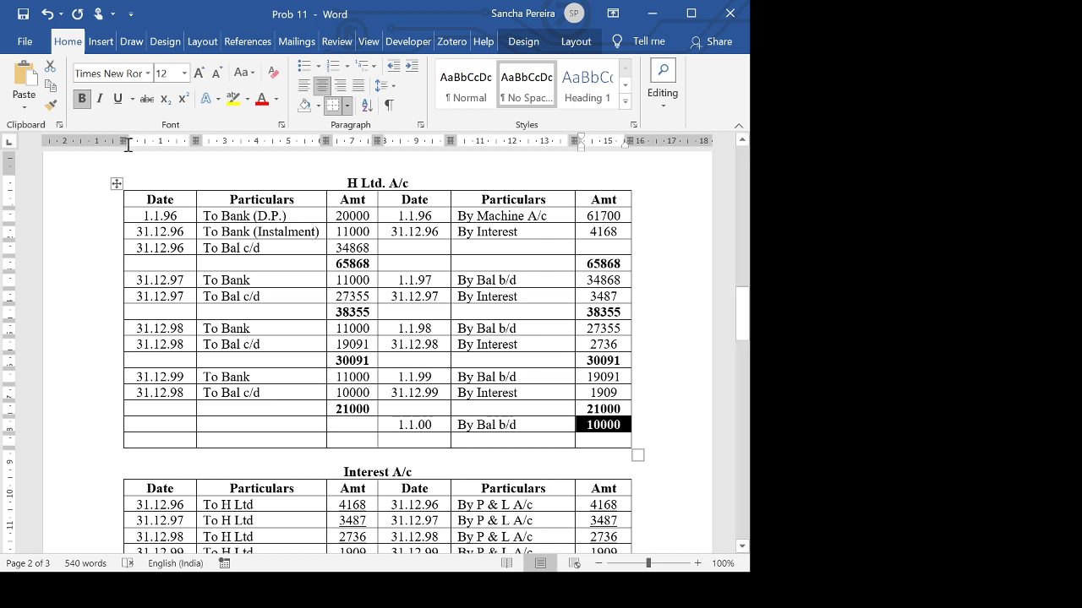
left_click(82, 104)
left_click(506, 445)
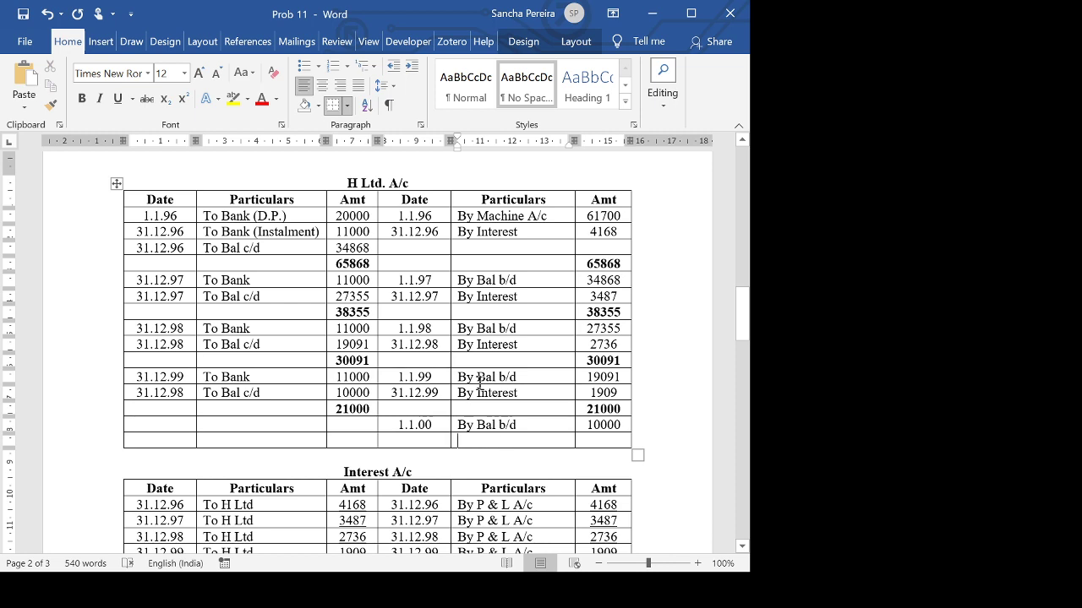
In the Machine A/c, enter the bold 1999 total 37891 on both sides, leaving one row free below the 31.12.99 depreciation entry.
scroll(479, 382, "up", 9)
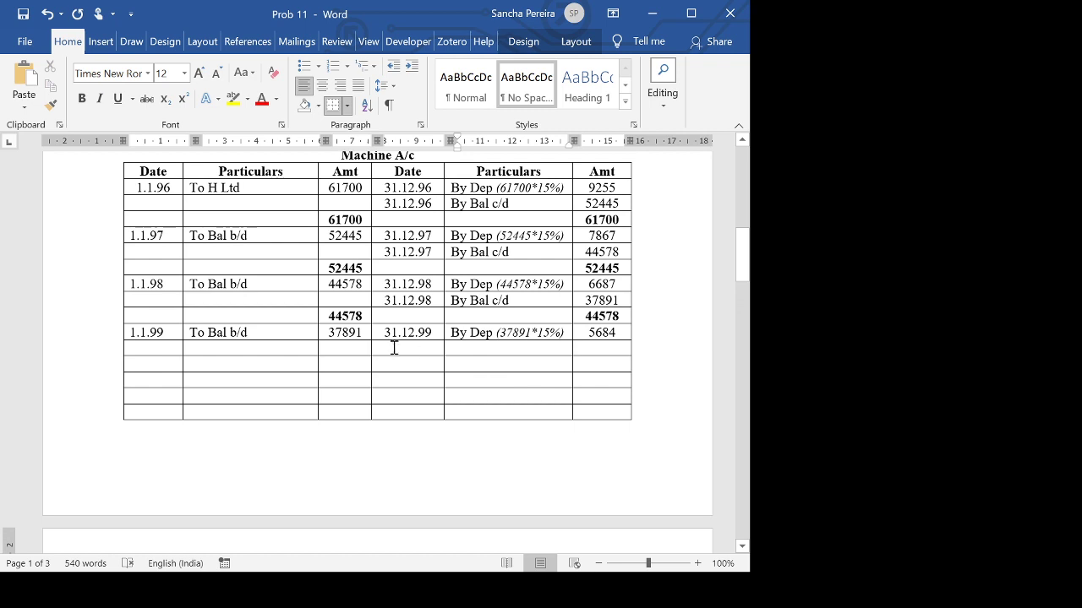
left_click(334, 369)
type("37891")
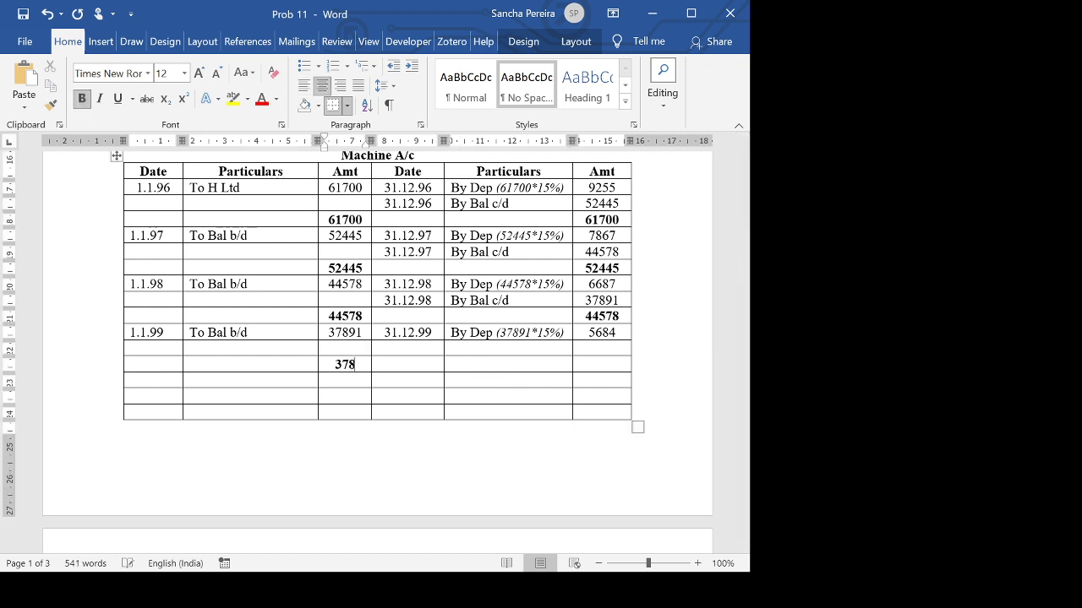
left_click(610, 364)
type("37891")
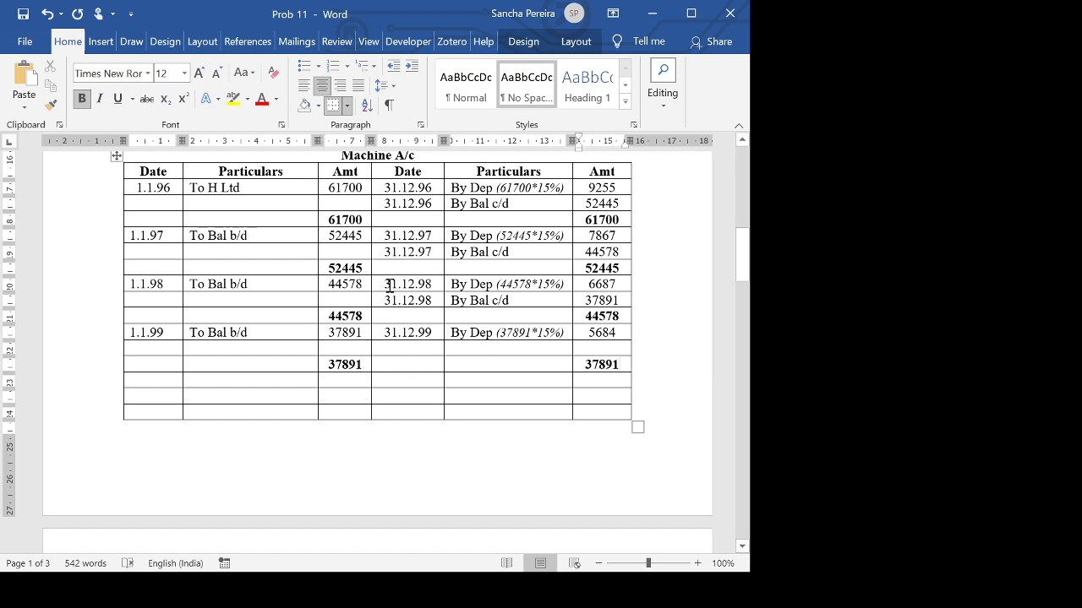
Copy the Machine A/c's 31.12.98 "By Bal c/d" entry below the 31.12.99 depreciation entry and date it 31.12.99.
left_click_drag(382, 301, 592, 309)
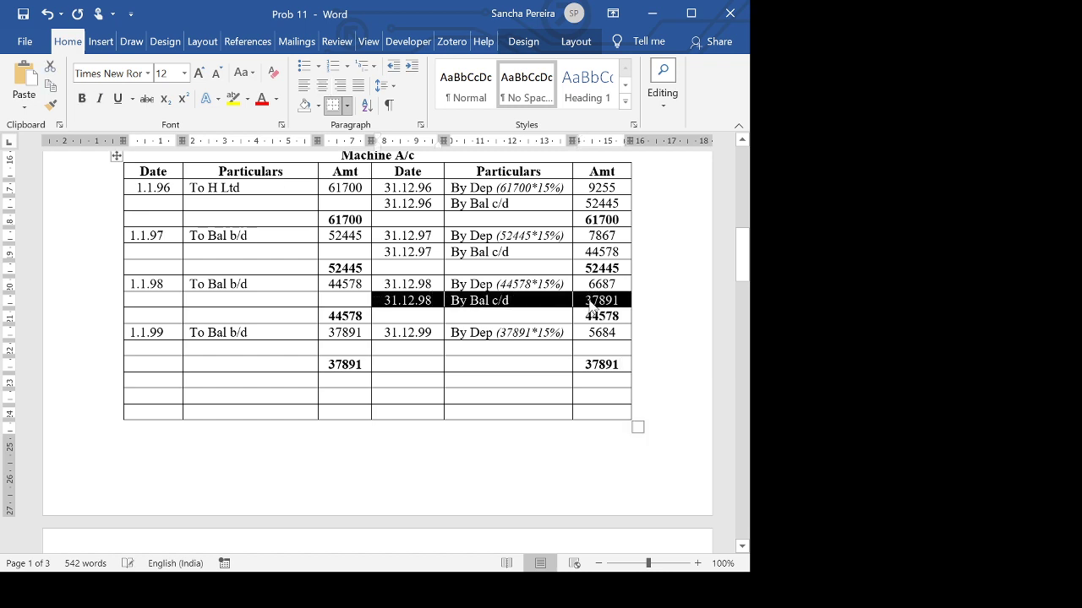
left_click(421, 348)
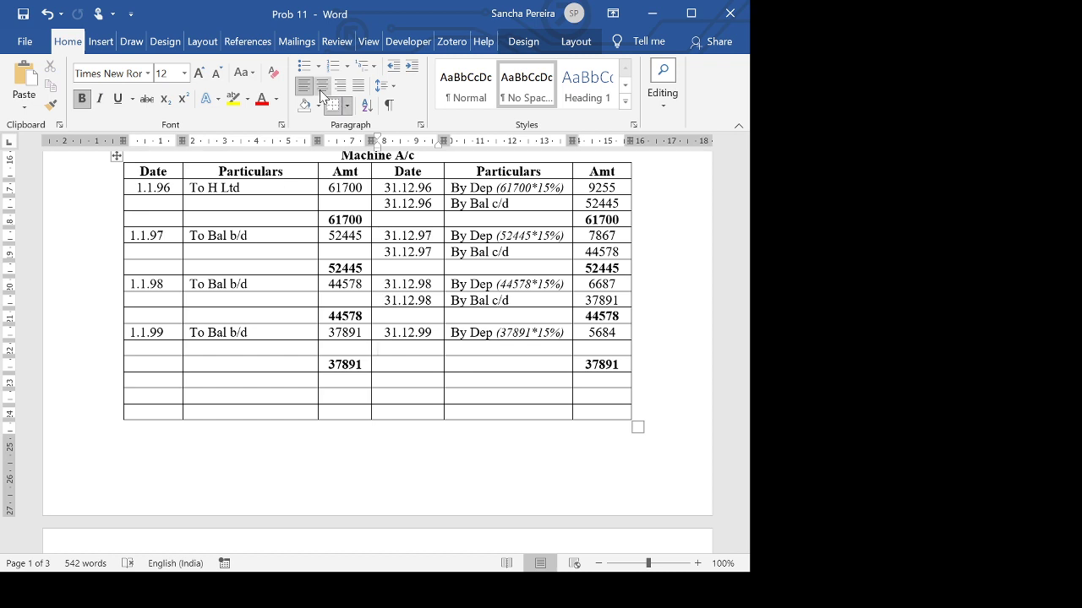
key("ctrl+v")
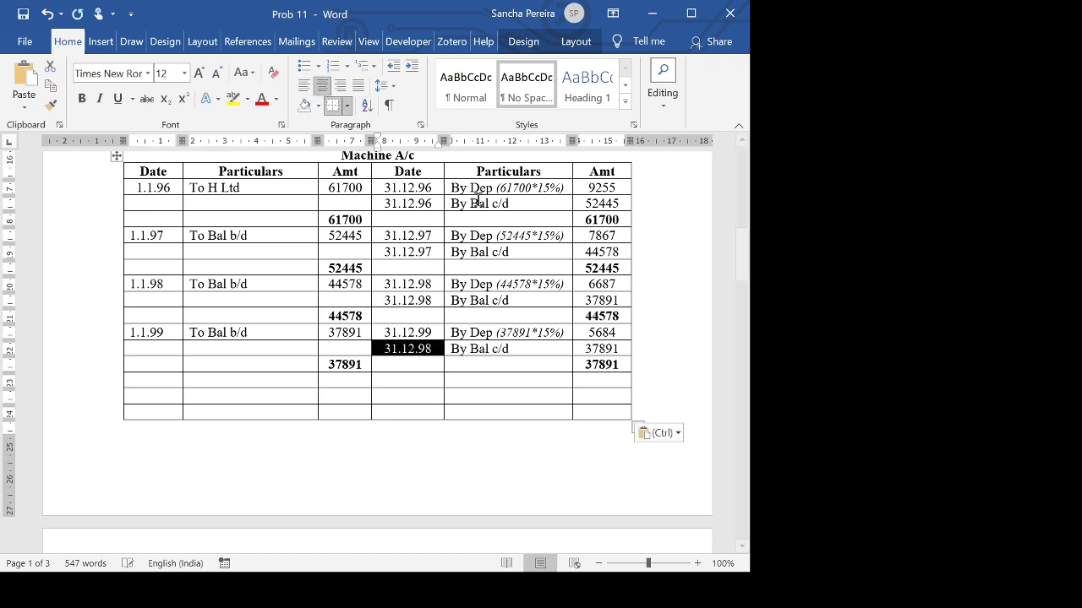
left_click(434, 340)
key("BackSpace")
type("9")
key("Right")
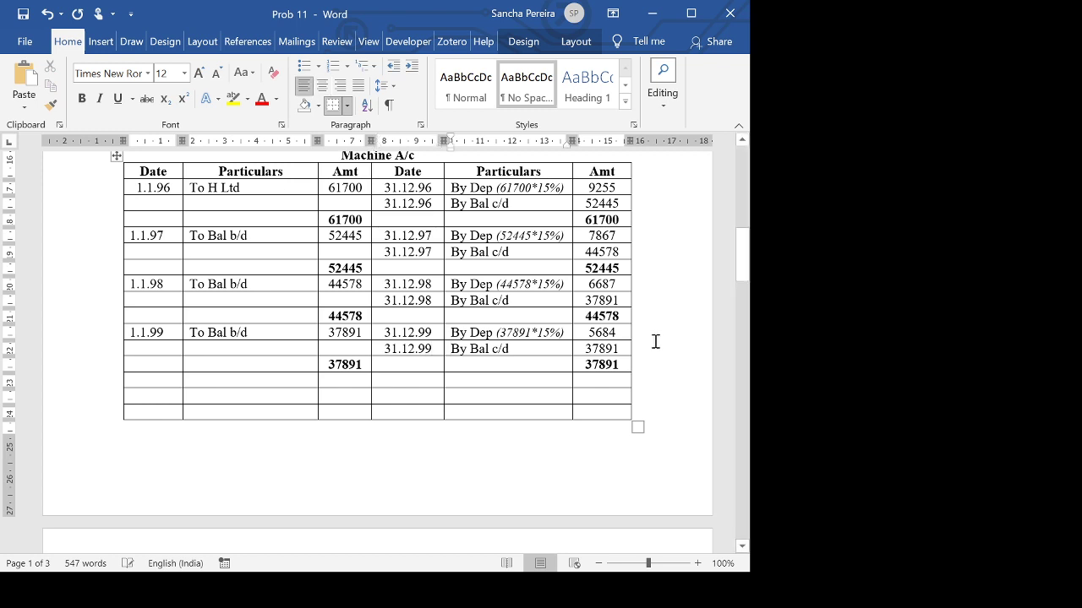
Set the amount of the Machine A/c's 31.12.99 "By Bal c/d" entry to 32207 in non-bold text.
key("BackSpace")
key("BackSpace")
key("ctrl+b")
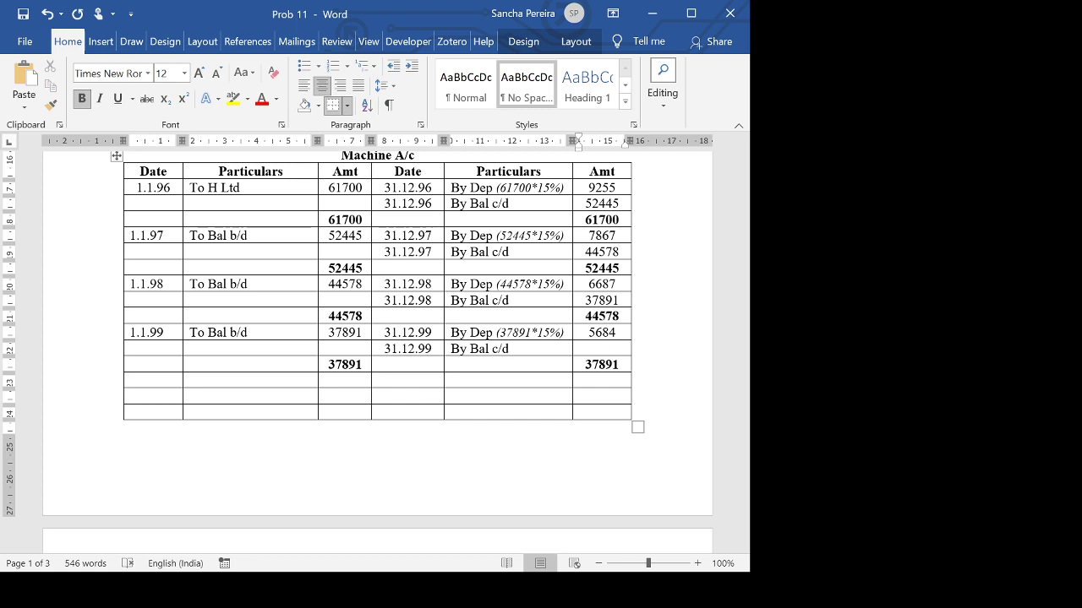
type("32207")
left_click(574, 351)
left_click(81, 99)
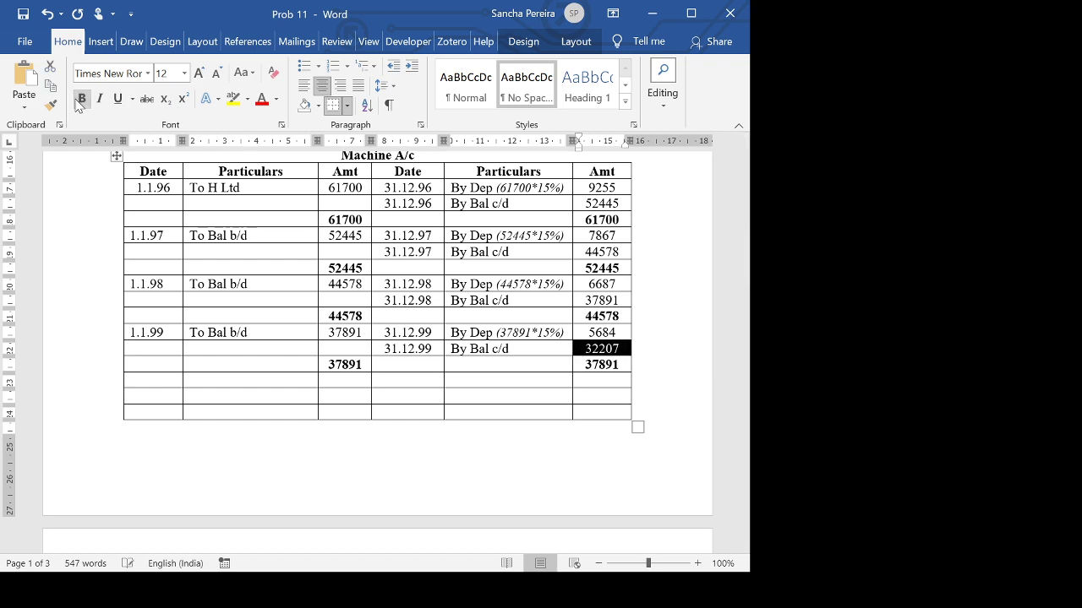
Copy the Machine A/c's 1.1.99 "To Bal b/d" date and particulars to the row below the 37891 total and date it 1.1.00.
left_click(152, 381)
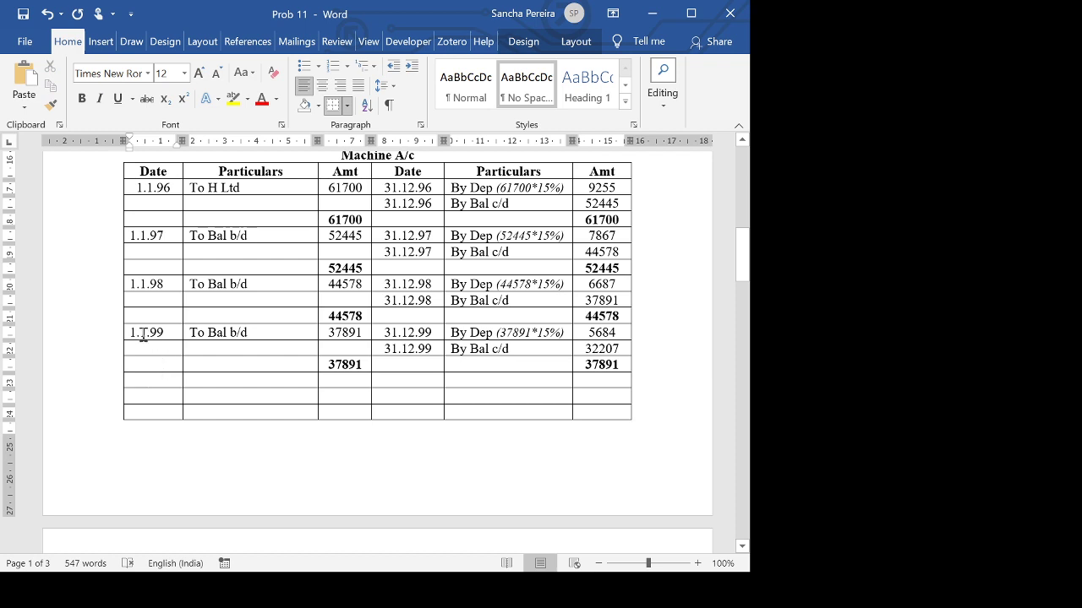
left_click_drag(140, 334, 220, 335)
key("ctrl+c")
left_click(154, 380)
key("ctrl+v")
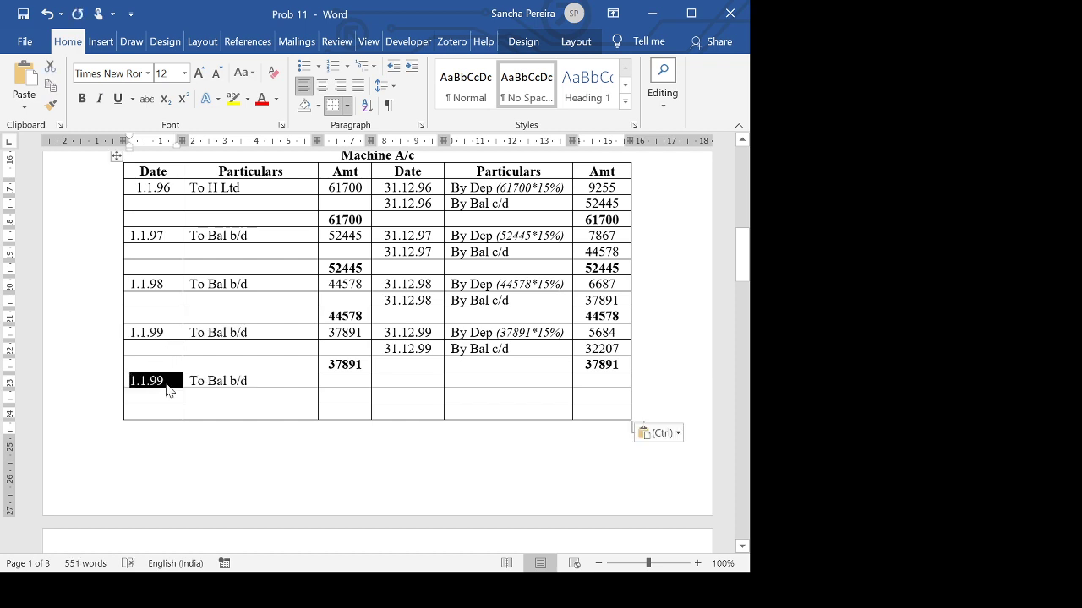
left_click(164, 385)
key("BackSpace")
key("BackSpace")
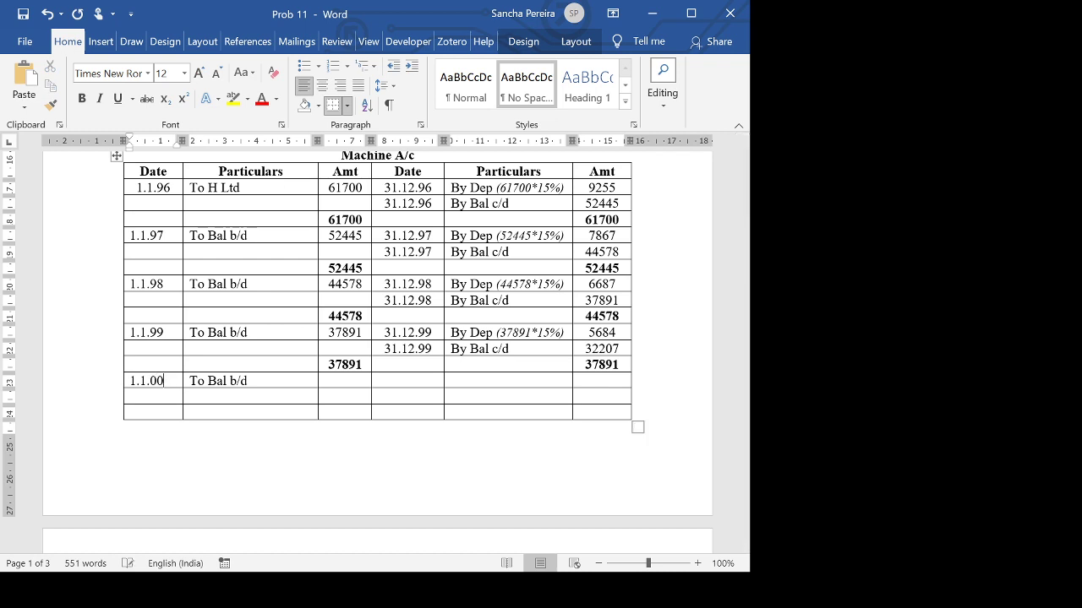
Enter the non-bold amount 32207 for the 1.1.00 "To Bal b/d" entry in the Machine A/c.
left_click(351, 382)
type("3")
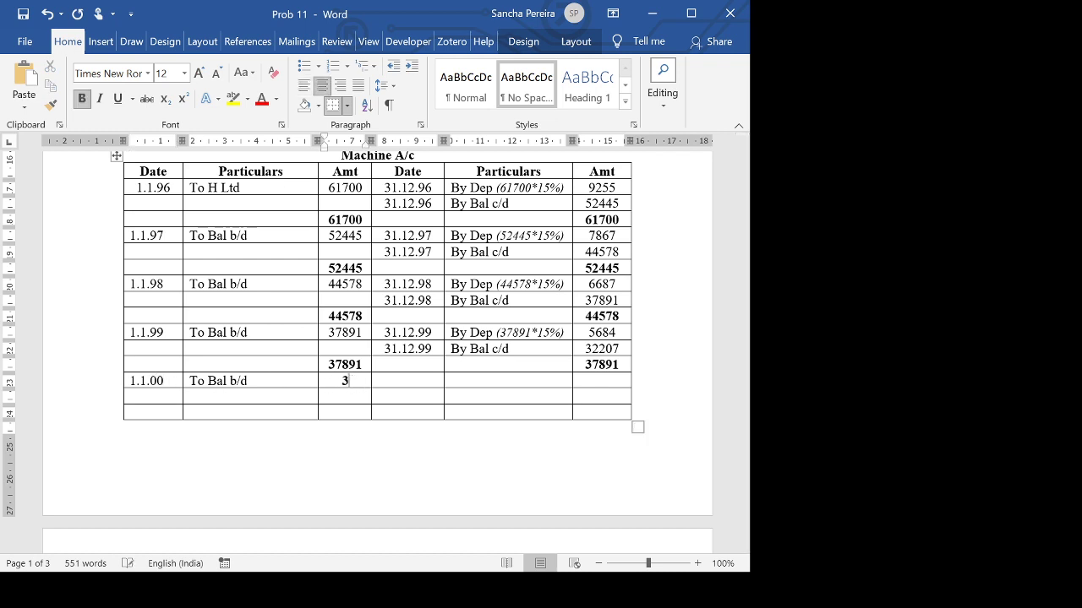
key("ctrl+b")
type("32")
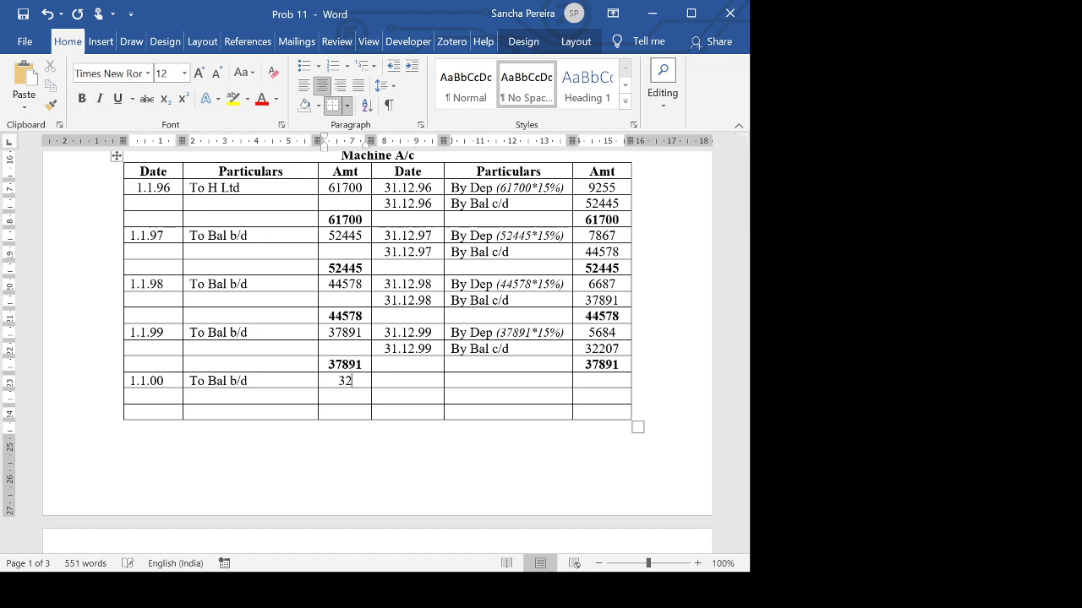
type("207")
Copy the H Ltd. A/c's 31.12.99 "By Interest" date and particulars below the 1.1.00 "By Bal b/d" entry and date it 31.12.00.
scroll(377, 352, "down", 10)
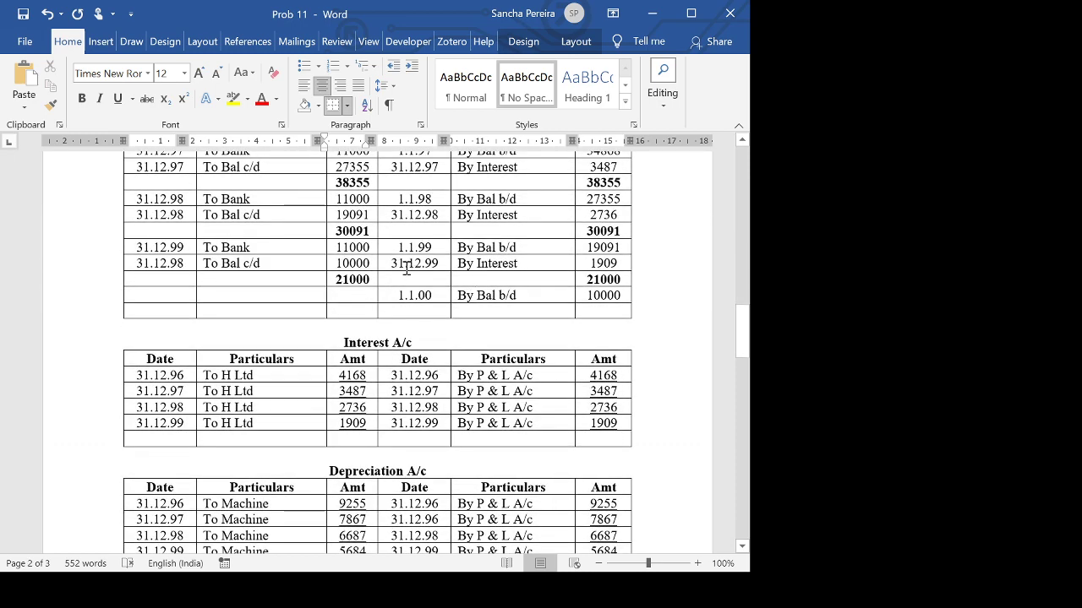
left_click_drag(401, 265, 499, 267)
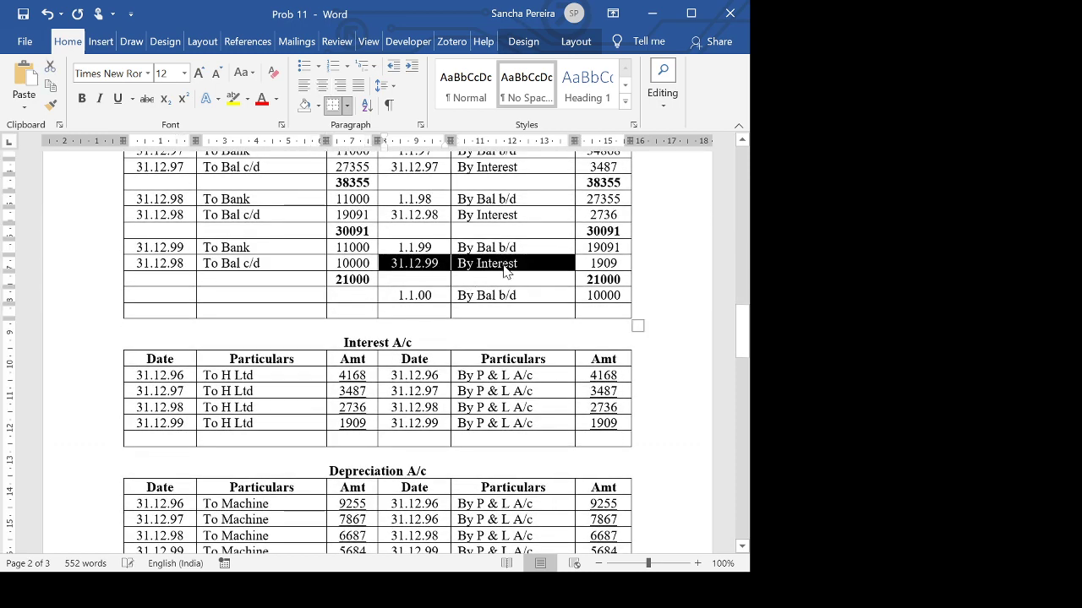
left_click(418, 308)
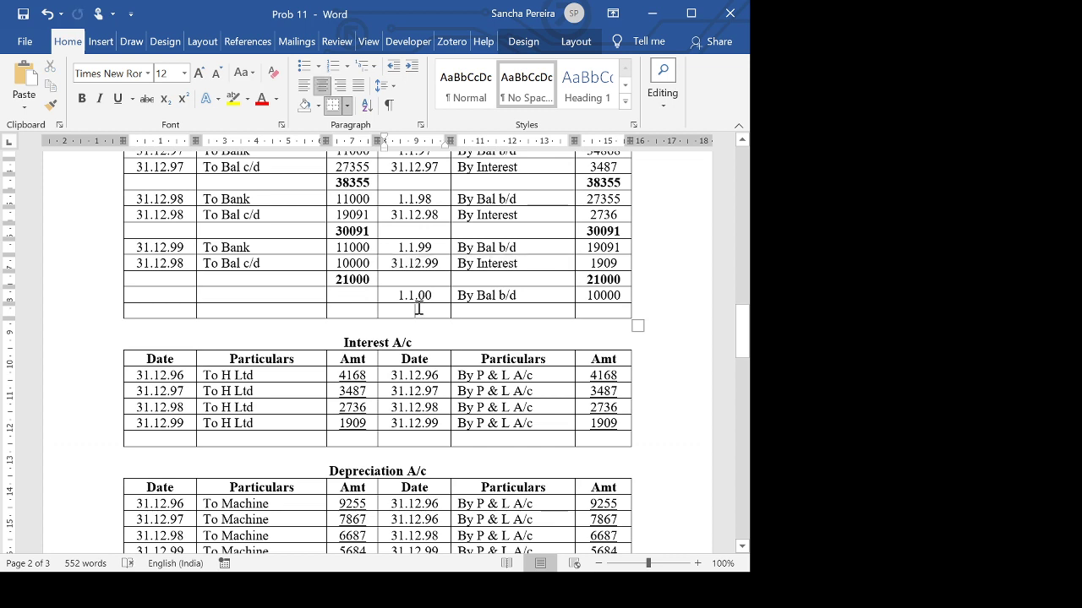
key("ctrl+v")
key("Right")
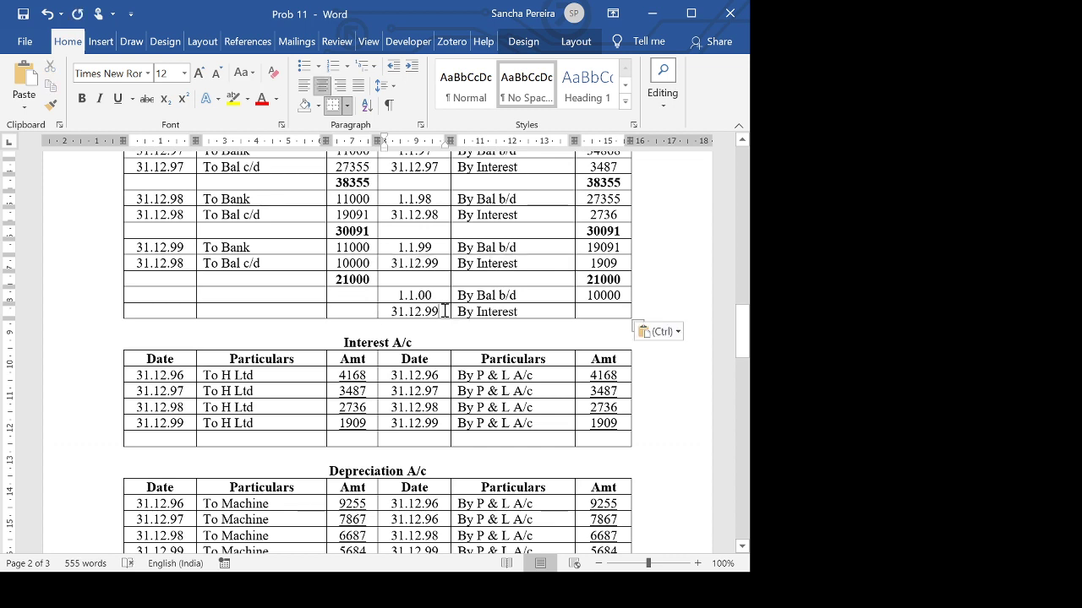
key("BackSpace")
key("BackSpace")
type("00")
Look up the 5th instalment's interest and enter 1000 in non-bold text for the H Ltd. A/c's 31.12.00 "By Interest" entry.
scroll(377, 352, "up", 15)
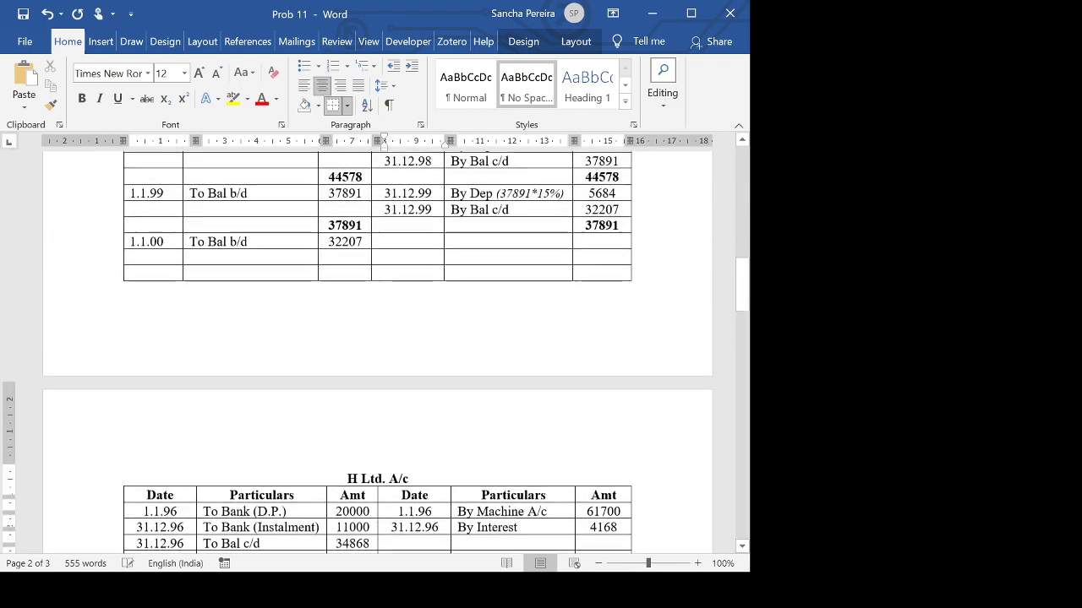
scroll(439, 322, "down", 15)
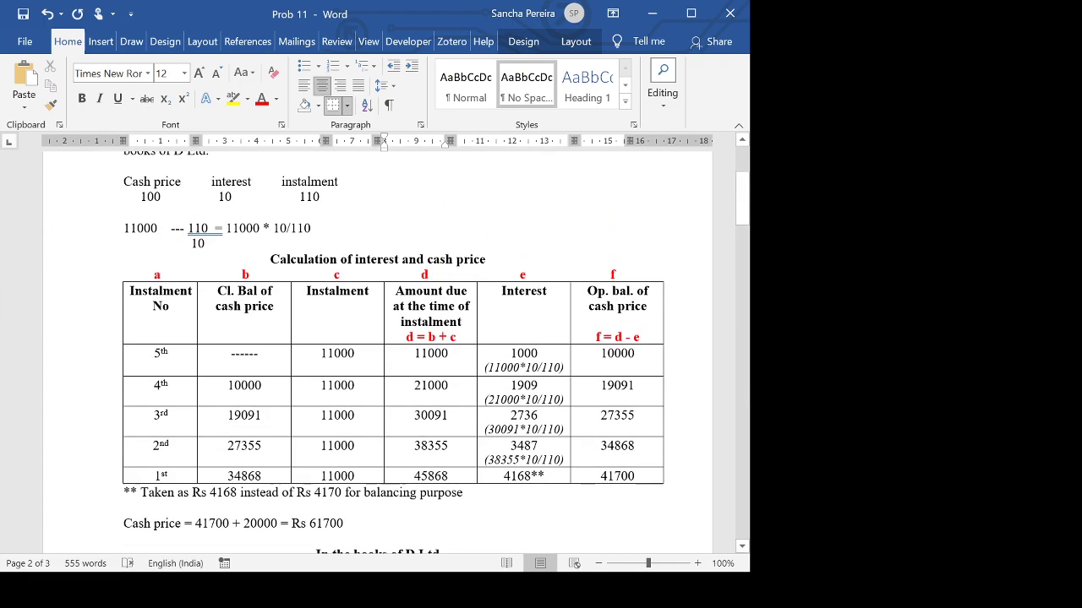
scroll(633, 264, "down", 4)
scroll(633, 264, "up", 5)
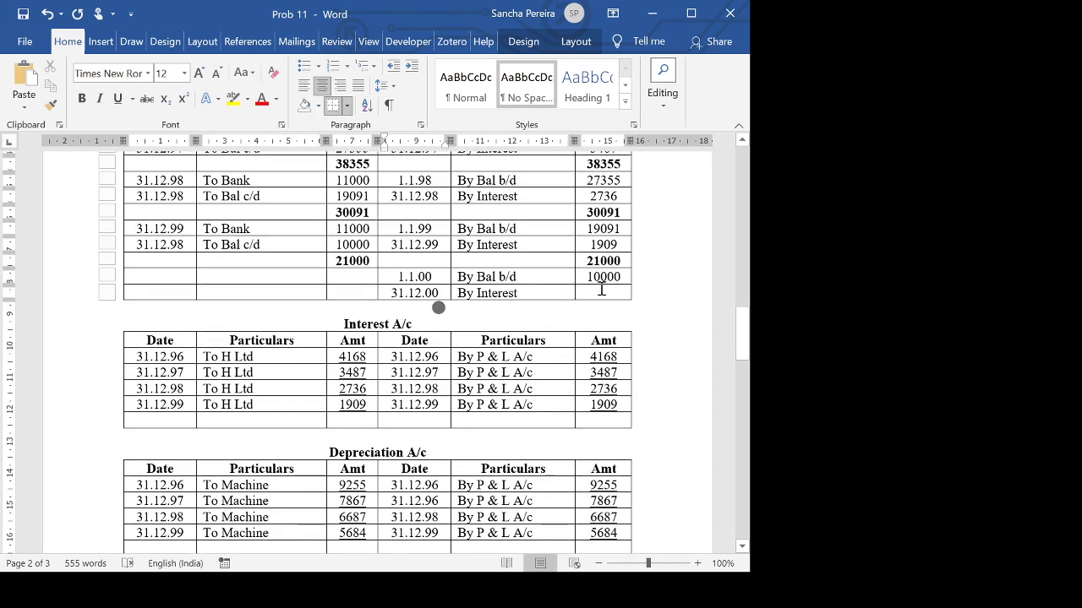
left_click(597, 292)
type("1000")
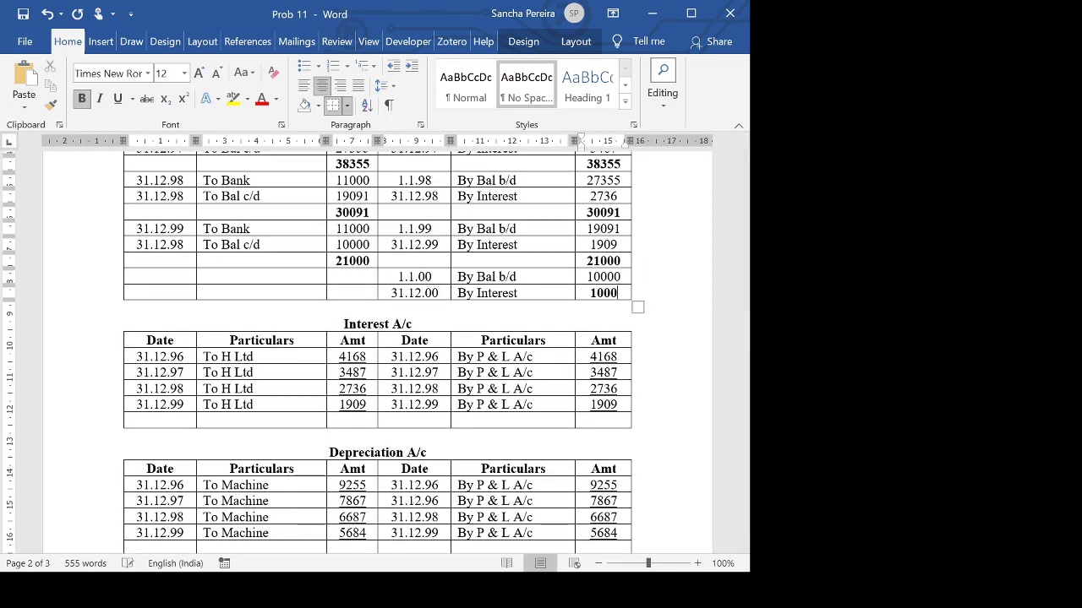
left_click(576, 295)
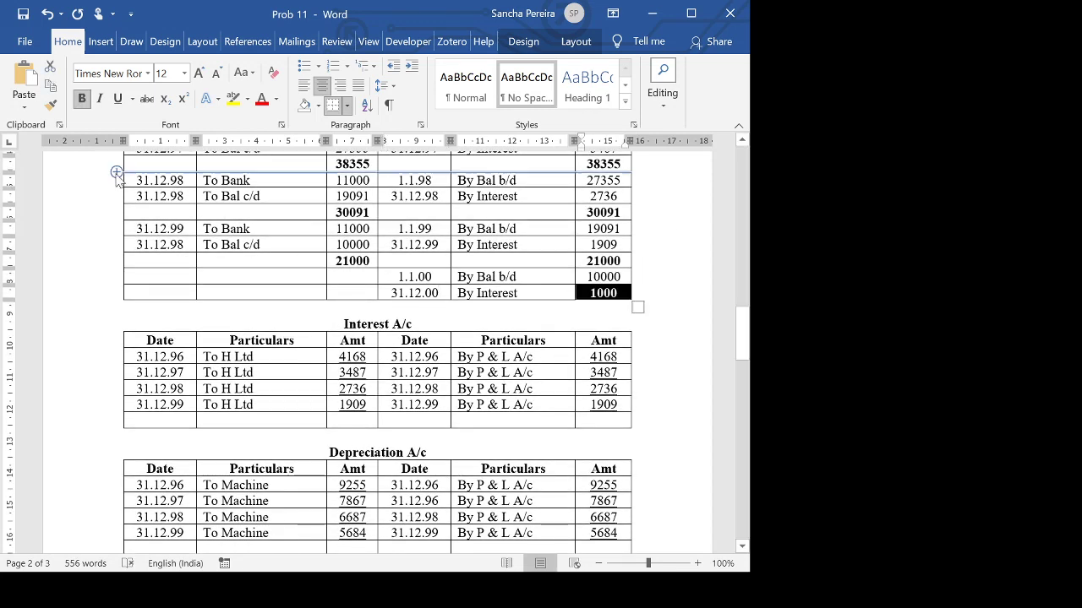
left_click(81, 98)
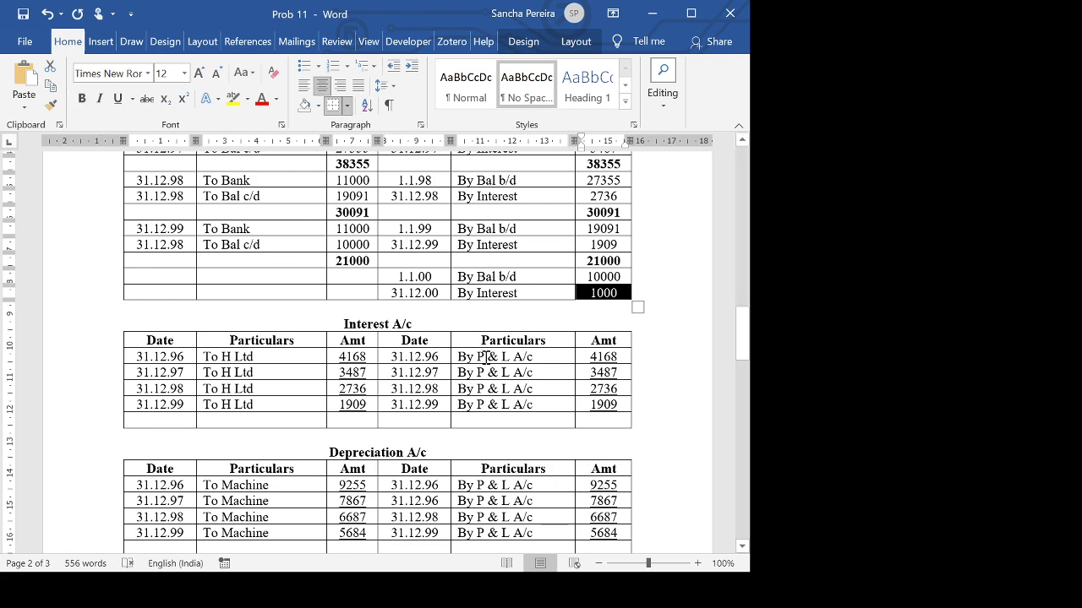
Copy the Interest A/c's 31.12.99 "To H Ltd" entry to the row below, dated 31.12.00 with an amount of 1000.
scroll(381, 355, "down", 1)
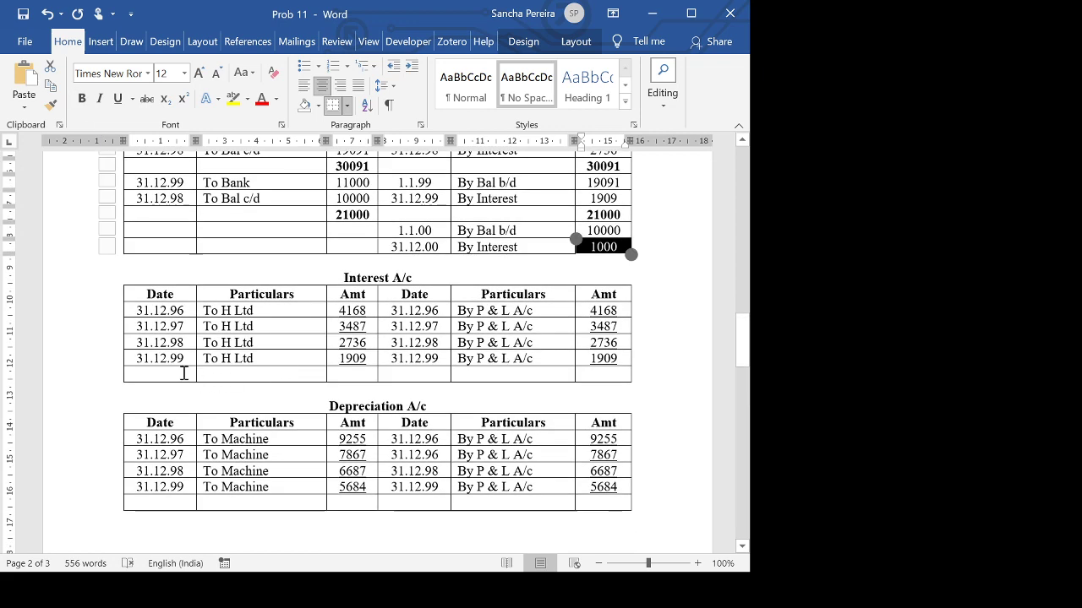
left_click_drag(160, 358, 234, 355)
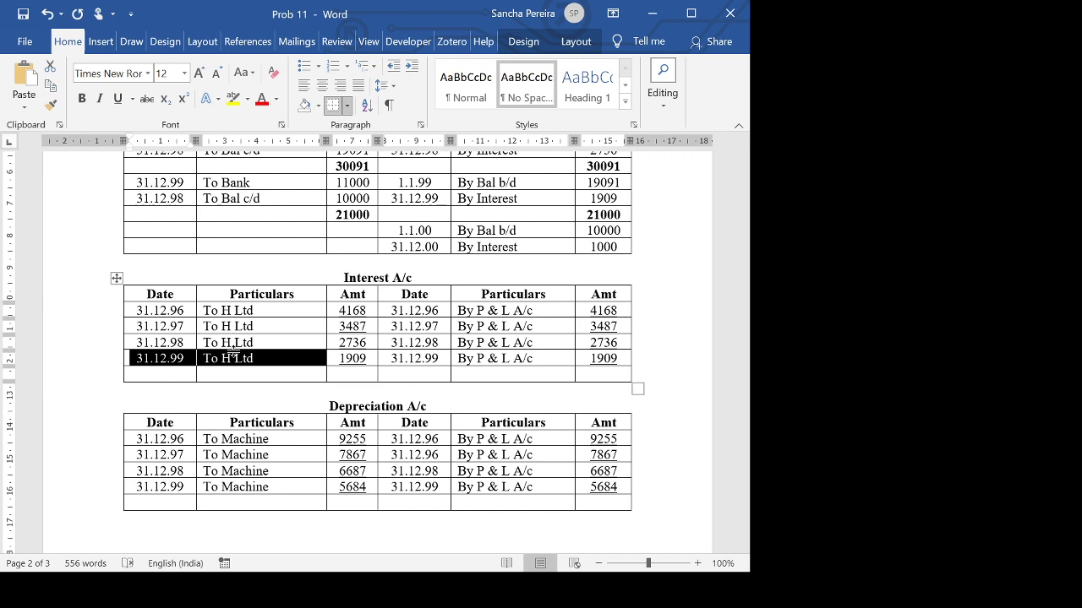
key("ctrl+c")
left_click(147, 376)
key("ctrl+v")
left_click(186, 380)
key("BackSpace")
key("BackSpace")
type("00")
left_click(347, 374)
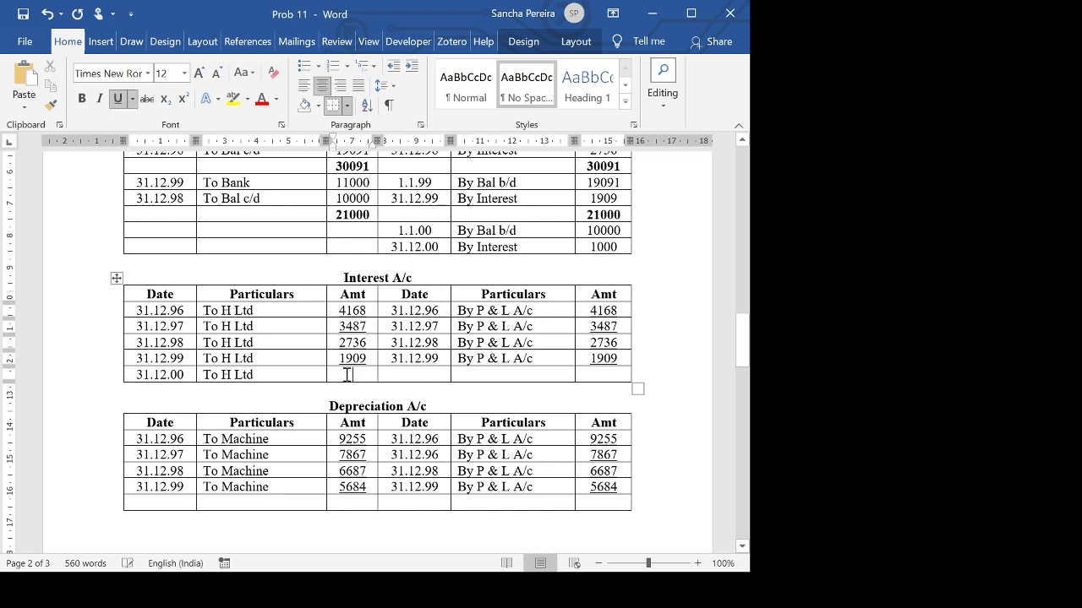
type("1000")
Copy the H Ltd. A/c's 31.12.99 "To Bank" entry below the 21000 total, date it 31.12.00 and left-align its particulars.
left_click_drag(145, 189, 232, 185)
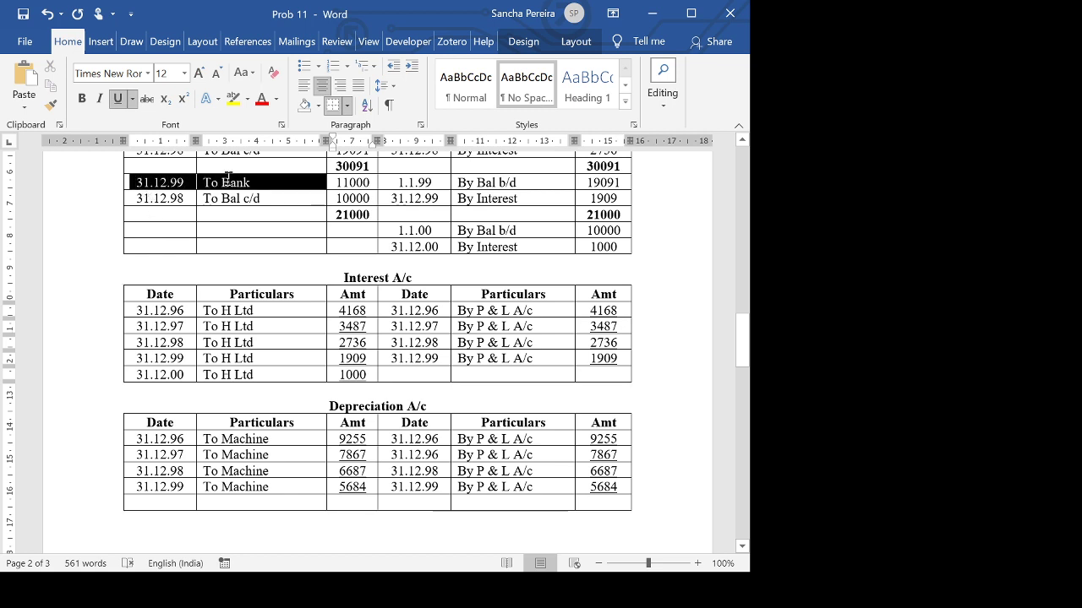
left_click(172, 230)
key("ctrl+v")
left_click(186, 240)
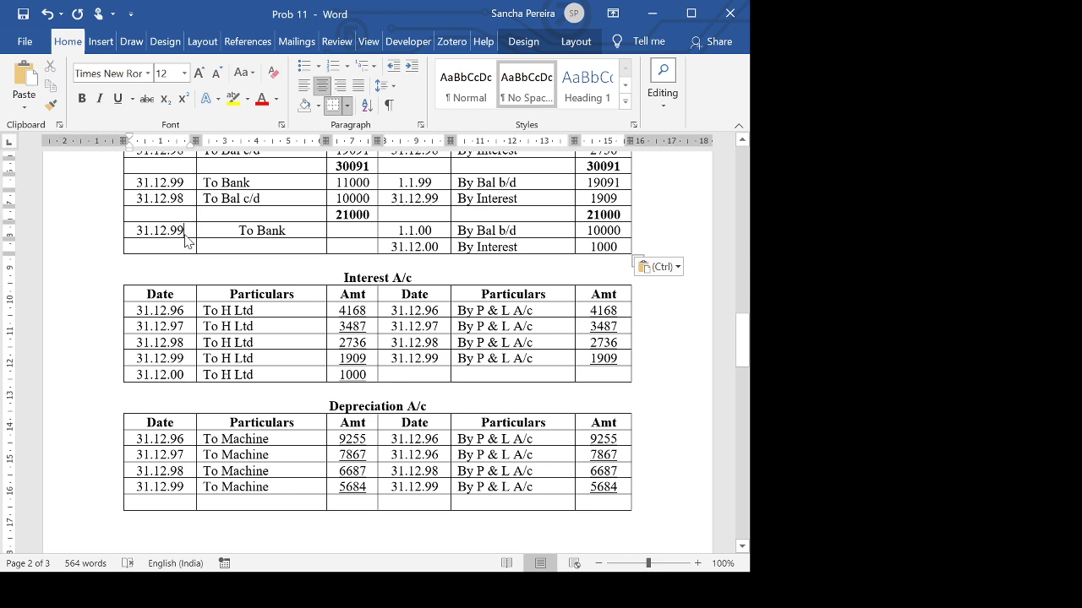
key("BackSpace")
key("BackSpace")
type("00")
left_click(239, 230)
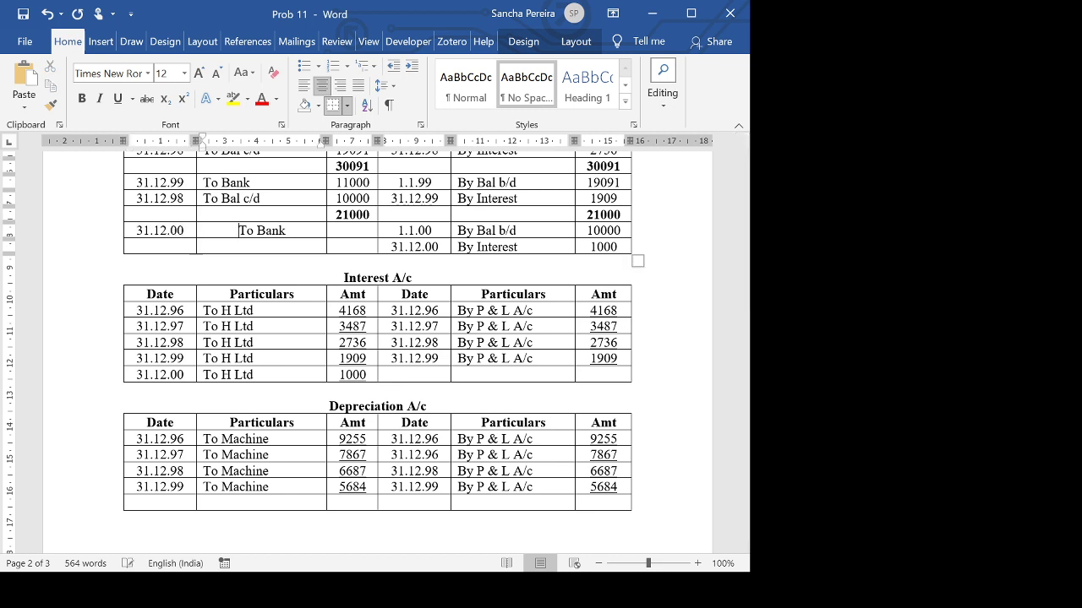
key("ctrl+l")
Enter the non-bold amount 11000 for the 31.12.00 "To Bank" entry in the H Ltd. A/c.
left_click(352, 232)
type("11000")
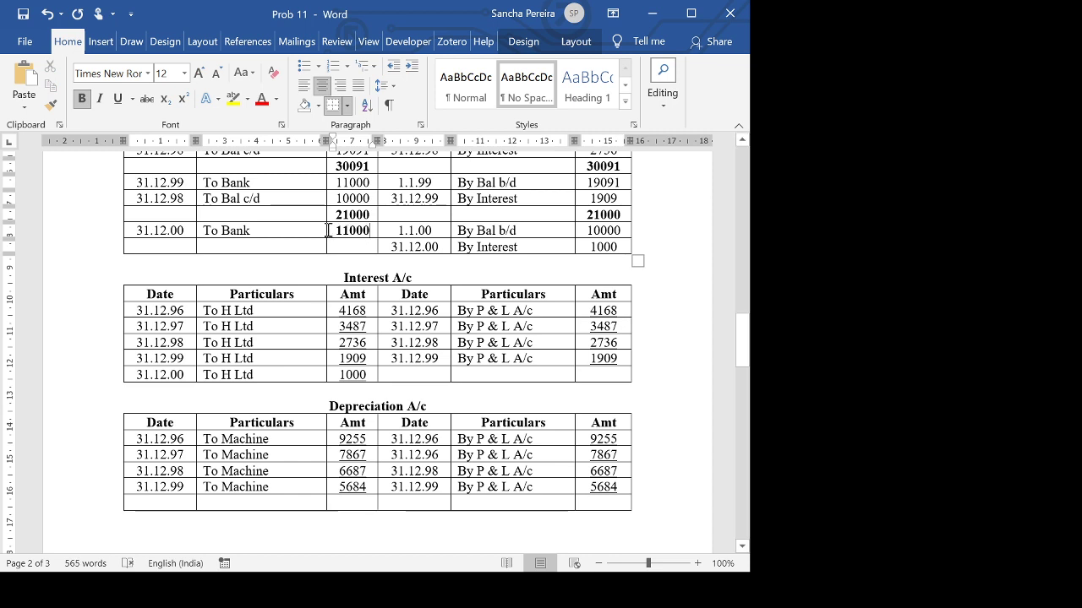
left_click(328, 233)
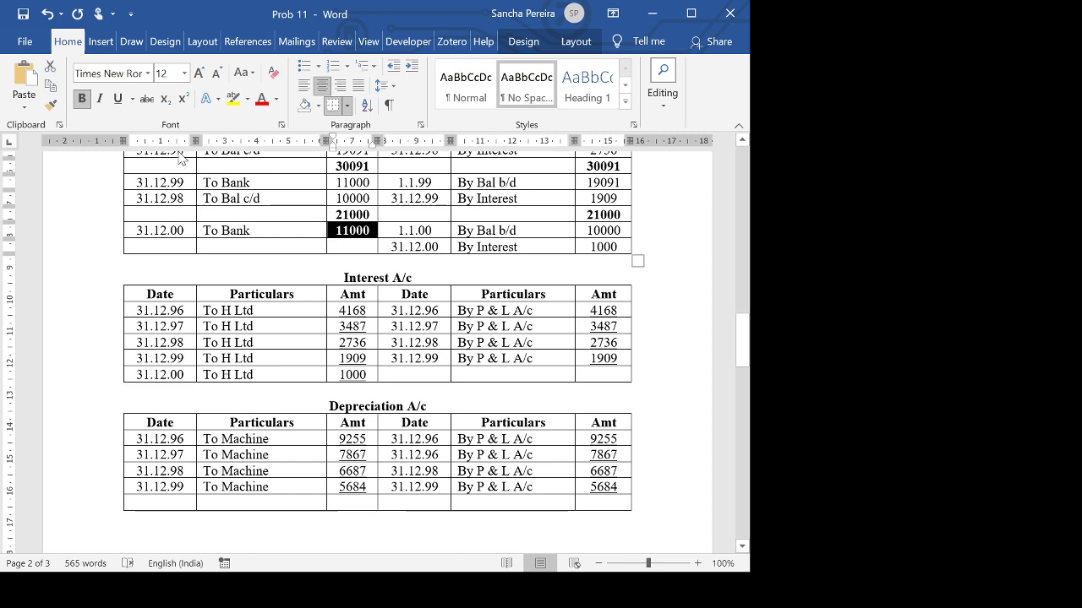
left_click(83, 100)
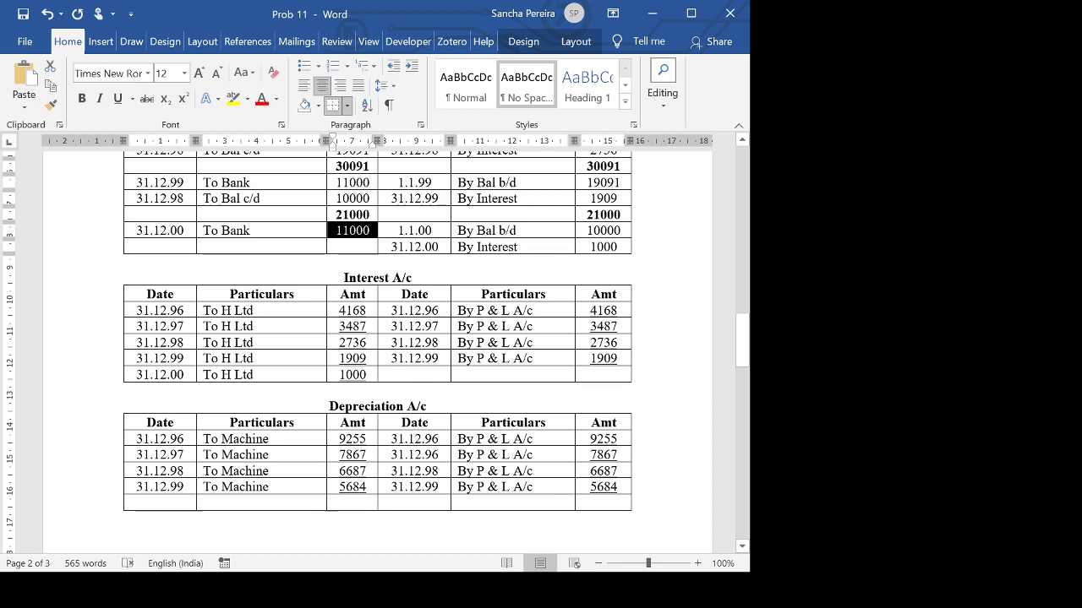
Copy the Machine A/c's 31.12.99 "By Dep" date and particulars to the 1.1.00 row and set the centred date to 31.12.00.
scroll(347, 381, "up", 10)
scroll(417, 228, "up", 1)
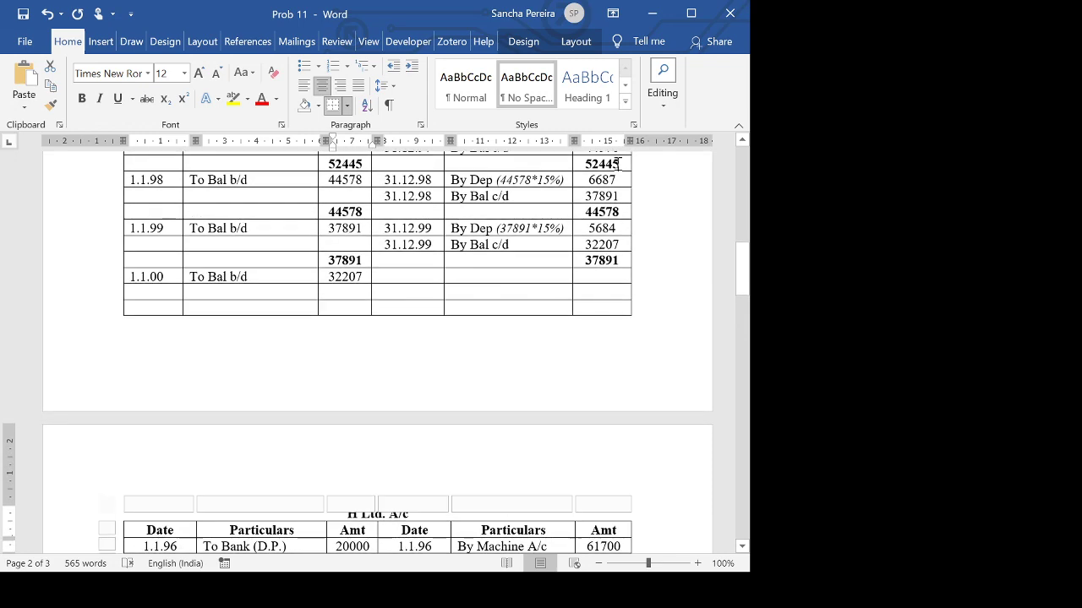
left_click_drag(418, 229, 534, 235)
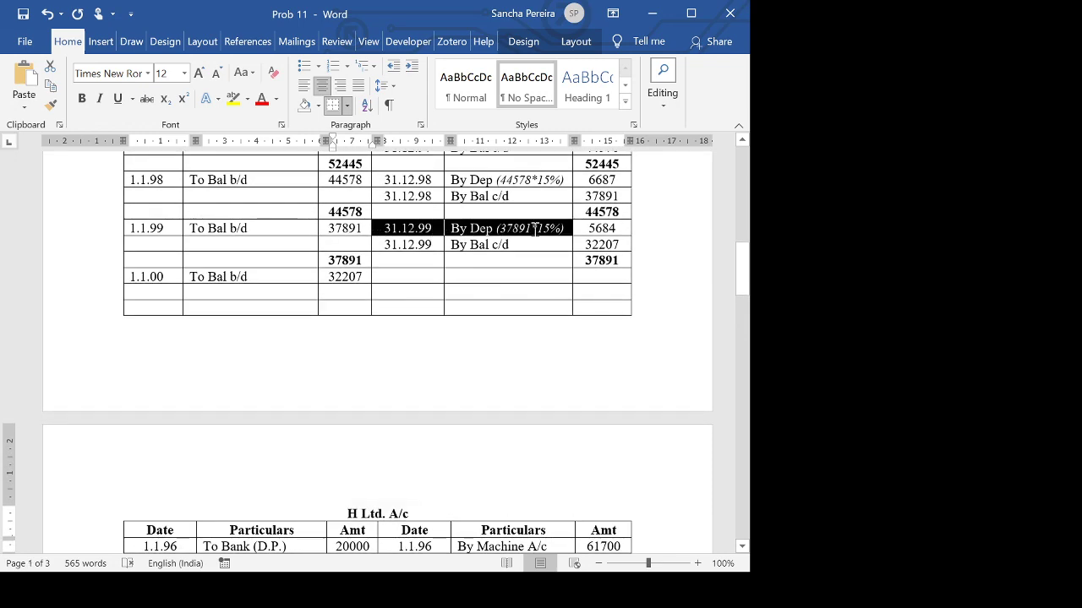
left_click(409, 276)
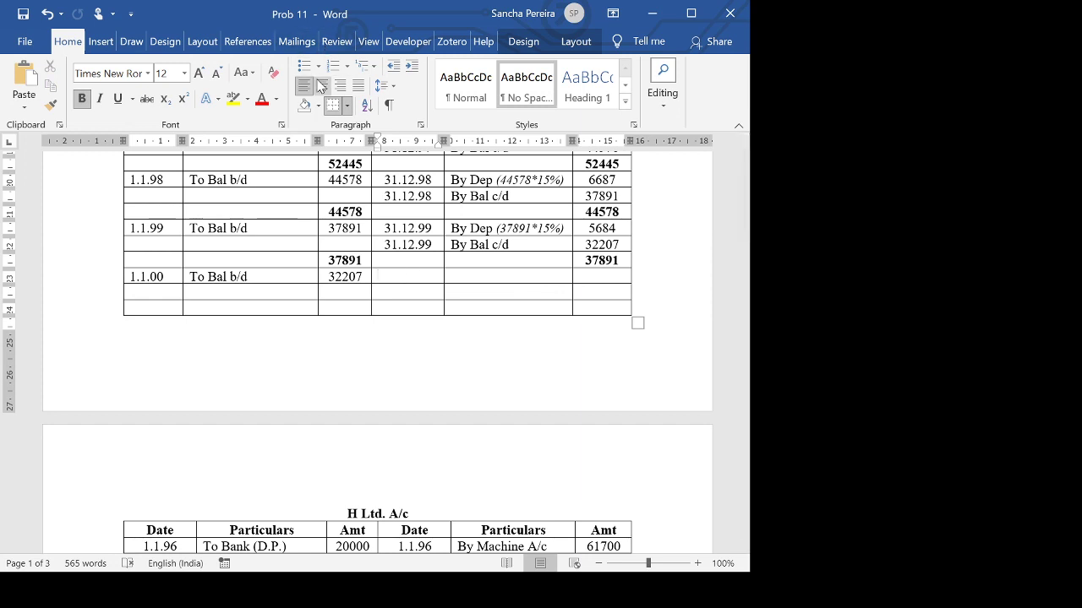
key("ctrl+v")
left_click(321, 87)
left_click(429, 280)
key("BackSpace")
key("BackSpace")
type("00")
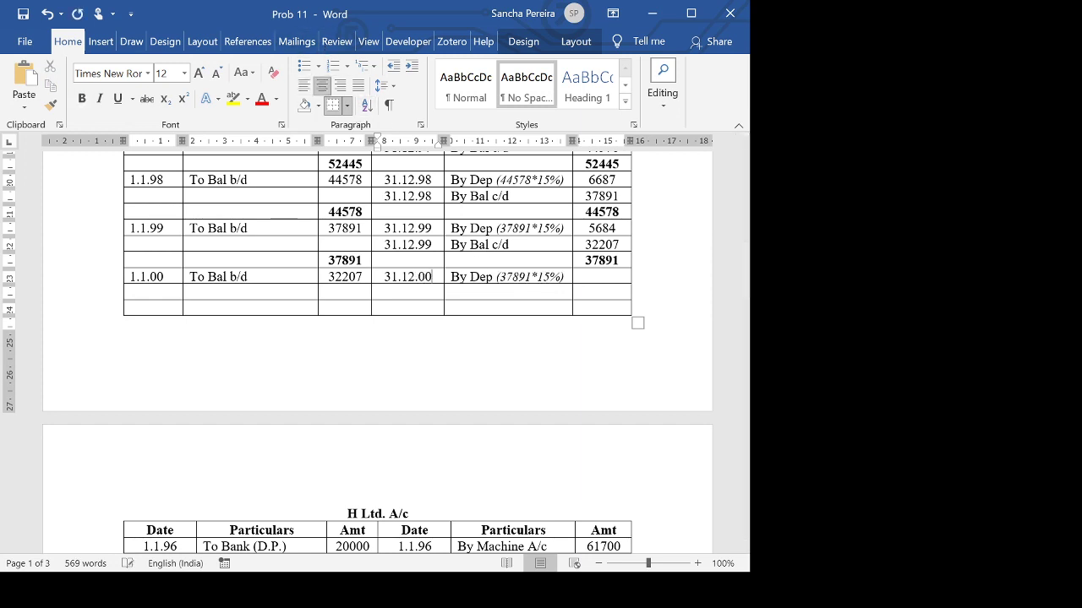
Set the Machine A/c's 31.12.00 depreciation working to 32207*15% and enter its amount as 4831.
left_click(529, 277)
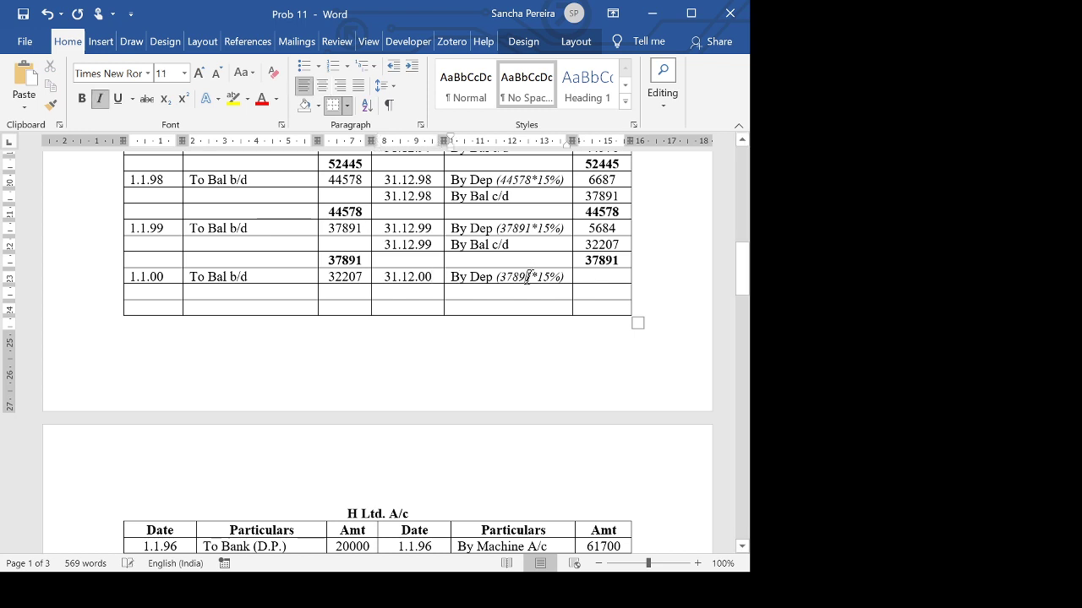
key("BackSpace")
key("BackSpace")
key("BackSpace")
key("BackSpace")
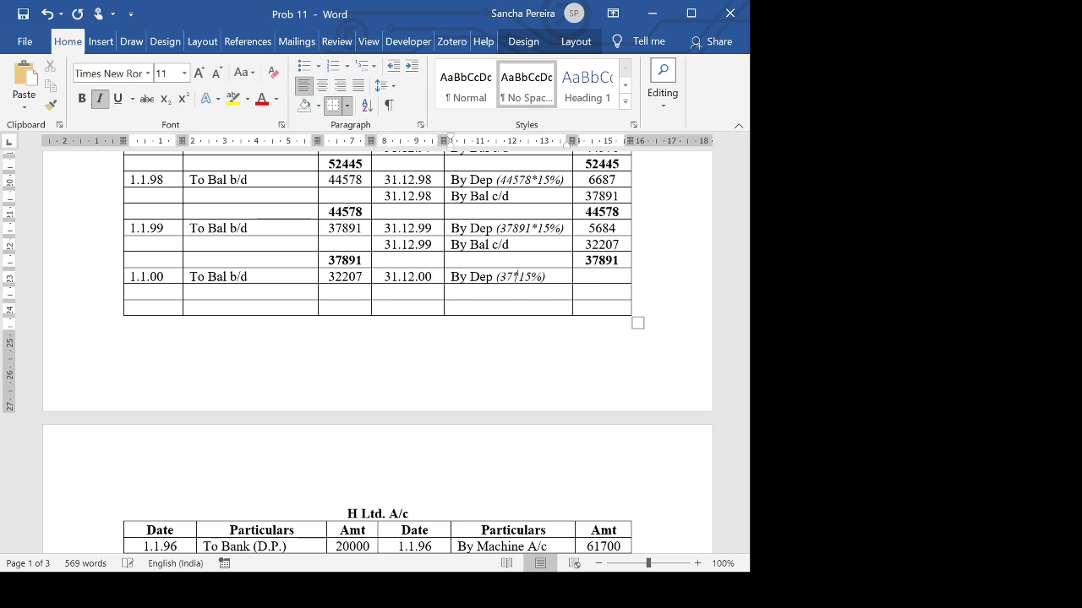
type("2207")
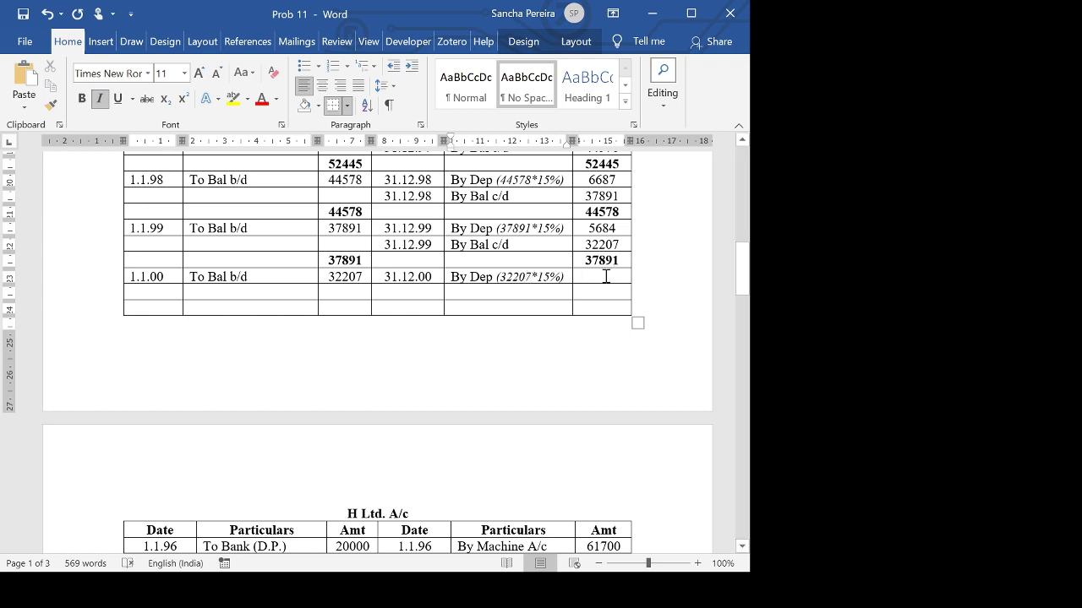
left_click(606, 277)
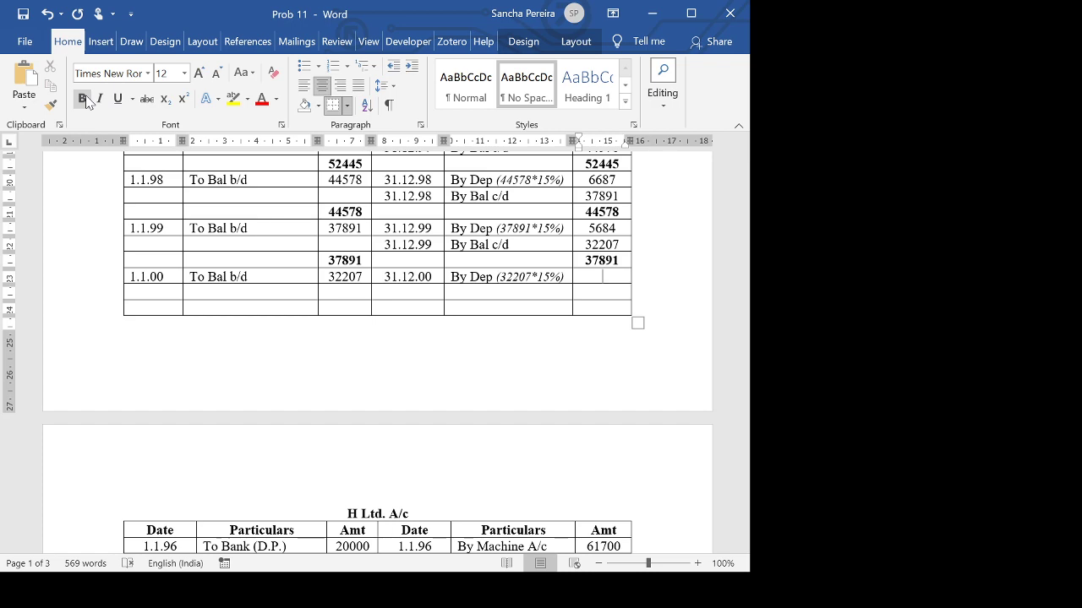
type("4831")
Enter the debit amount 4831 in the empty last row of the Depreciation A/c.
scroll(377, 338, "down", 15)
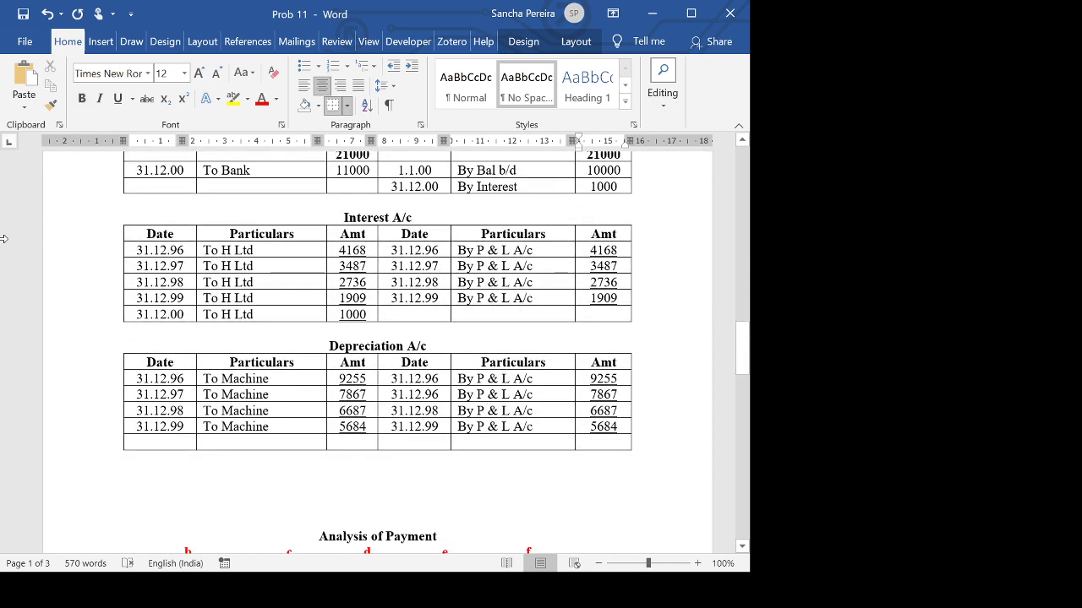
left_click(342, 439)
type("4831")
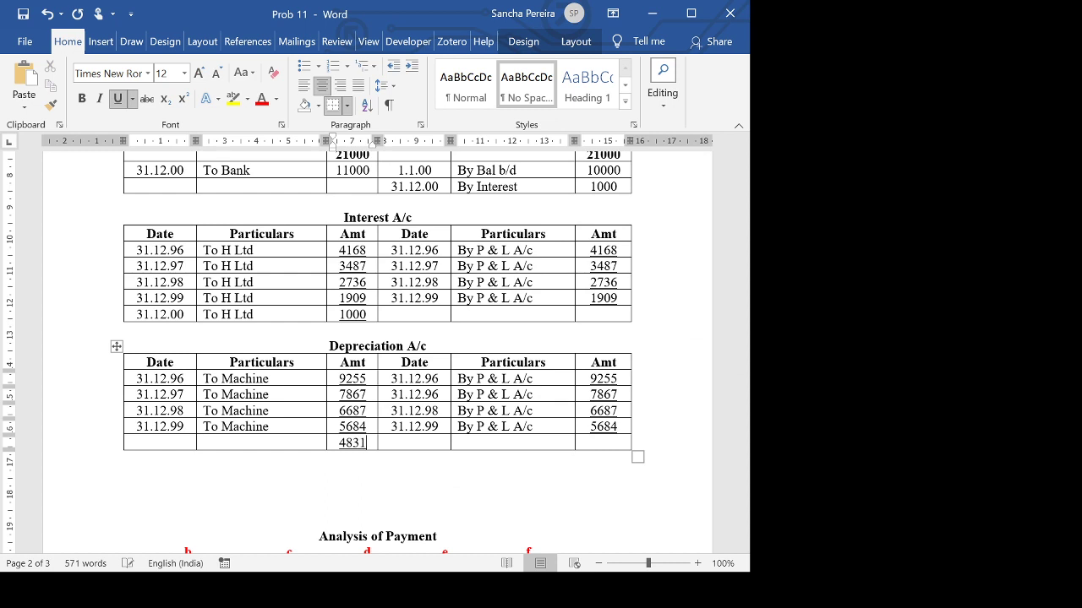
Copy the Depreciation A/c's 31.12.99 "To Machine" date and particulars to the 4831 row and date it 31.12.00.
left_click_drag(175, 425, 225, 432)
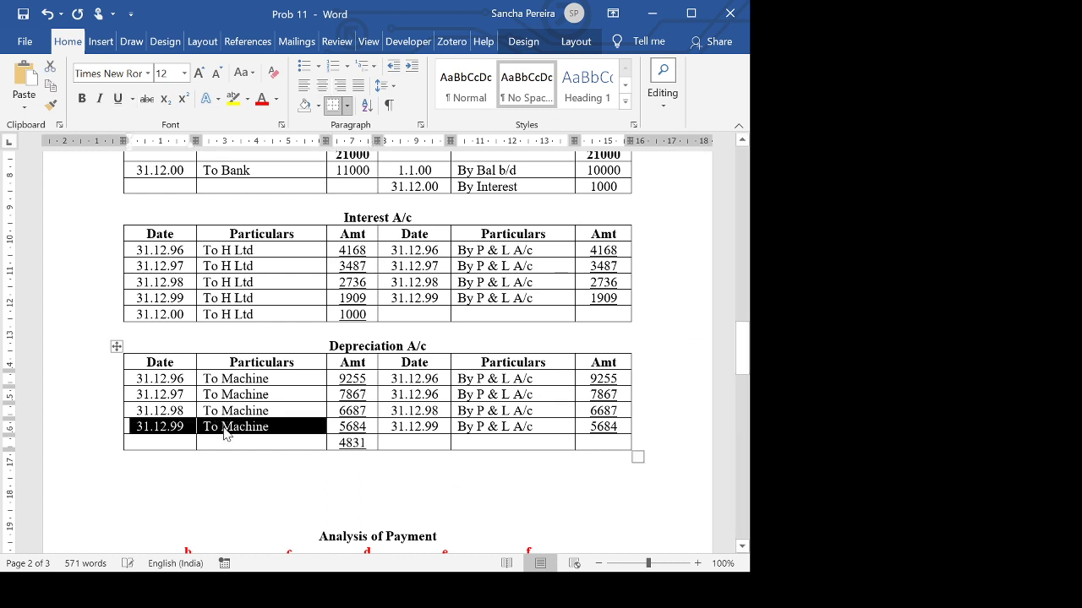
key("ctrl+e")
left_click(168, 440)
key("ctrl+v")
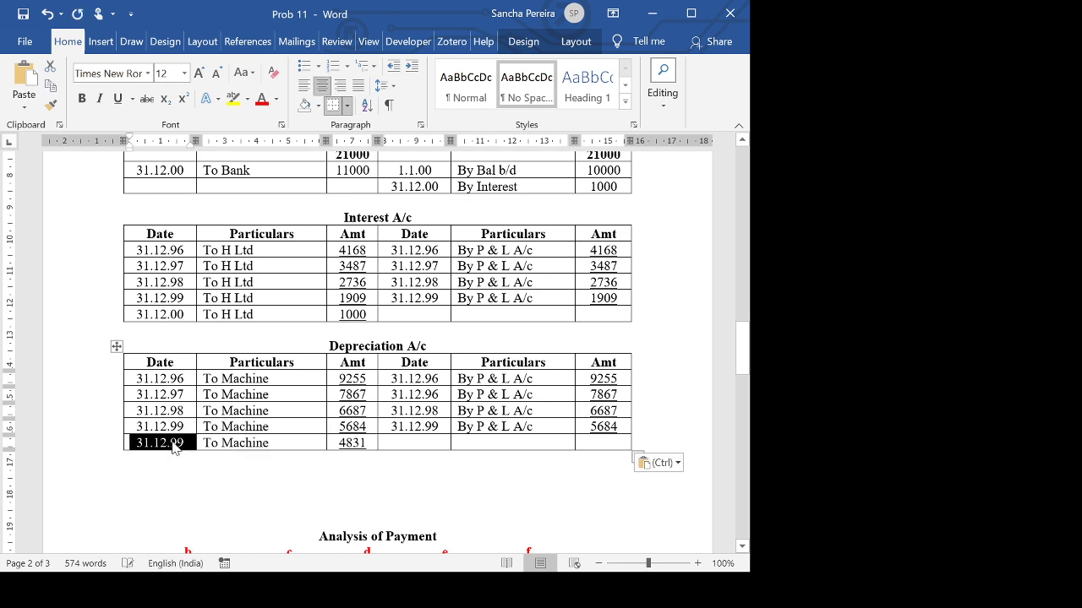
left_click(189, 451)
key("BackSpace")
key("BackSpace")
type("00")
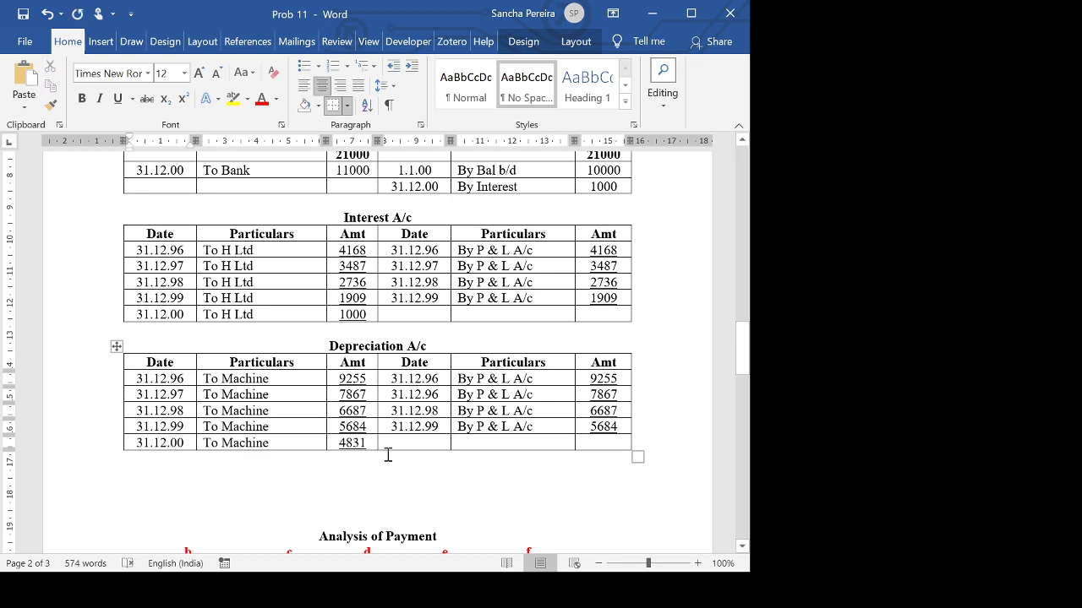
Copy the Depreciation A/c's credit-side 31.12.99 date and "By P & L A/c" particulars to the empty cells of its last row.
left_click_drag(393, 427, 525, 432)
key("ctrl+c")
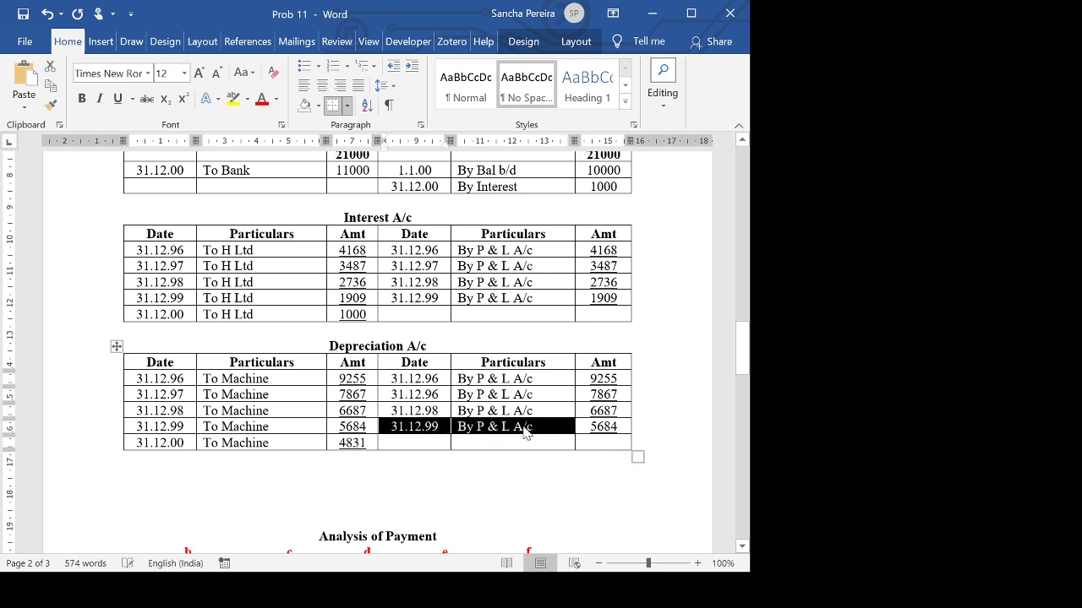
left_click(430, 443)
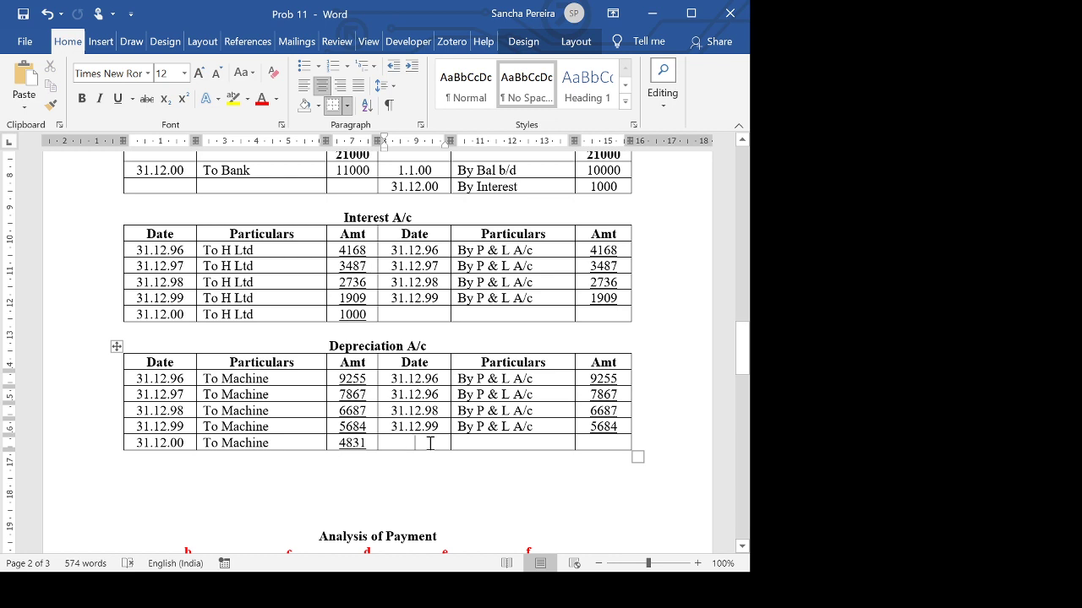
key("ctrl+v")
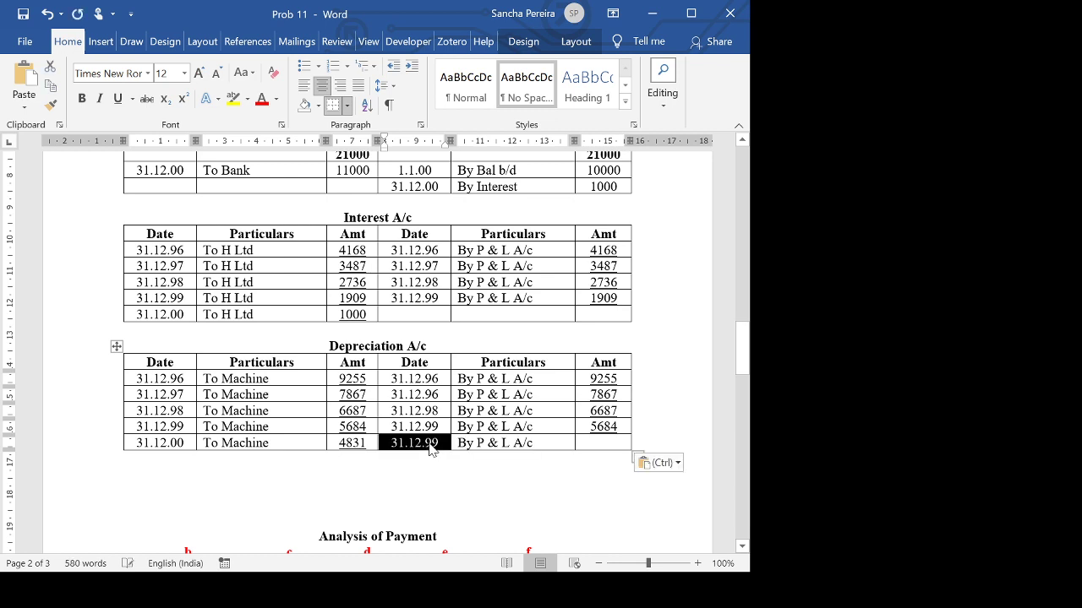
Correct the credit-side date of the Depreciation A/c's 7867 row to 31.12.97.
left_click(439, 394)
key("BackSpace")
type("7")
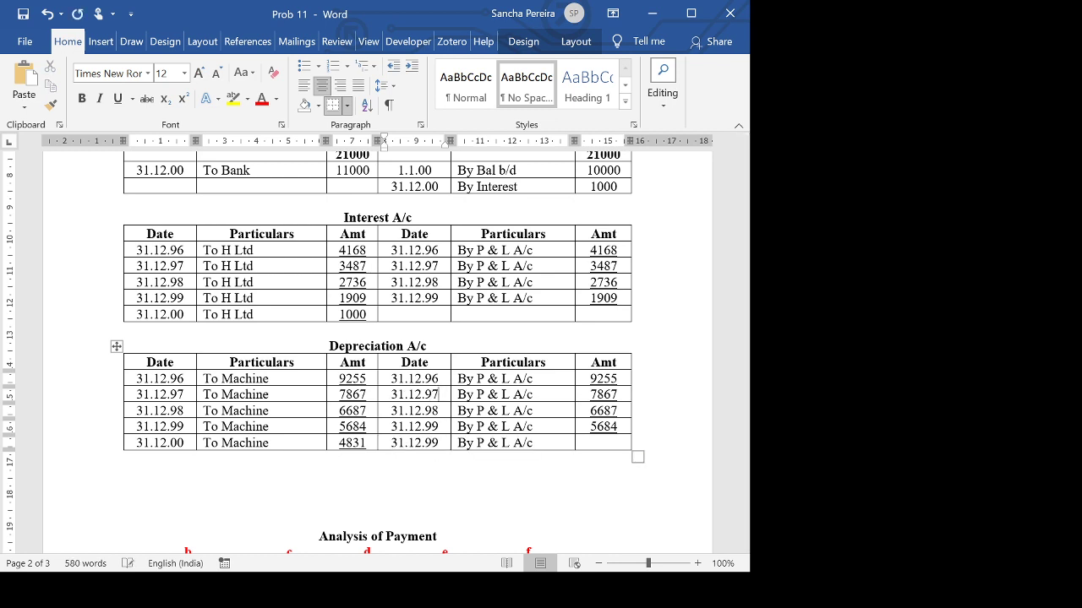
Date the Depreciation A/c's last "By P & L A/c" entry 31.12.00 and enter its amount as 4831.
left_click(447, 443)
key("BackSpace")
key("BackSpace")
type("00")
left_click(596, 442)
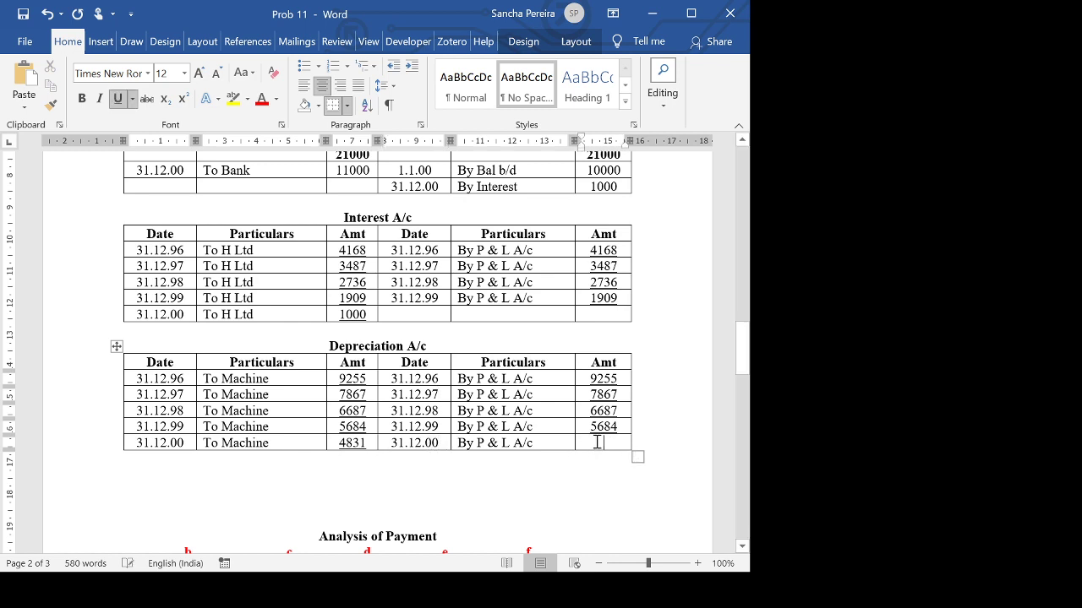
type("4831")
Copy the Interest A/c's 31.12.99 "By P & L A/c" date and particulars to its last row, dated 31.12.00 with amount 1000.
left_click_drag(398, 302, 472, 306)
key("ctrl+c")
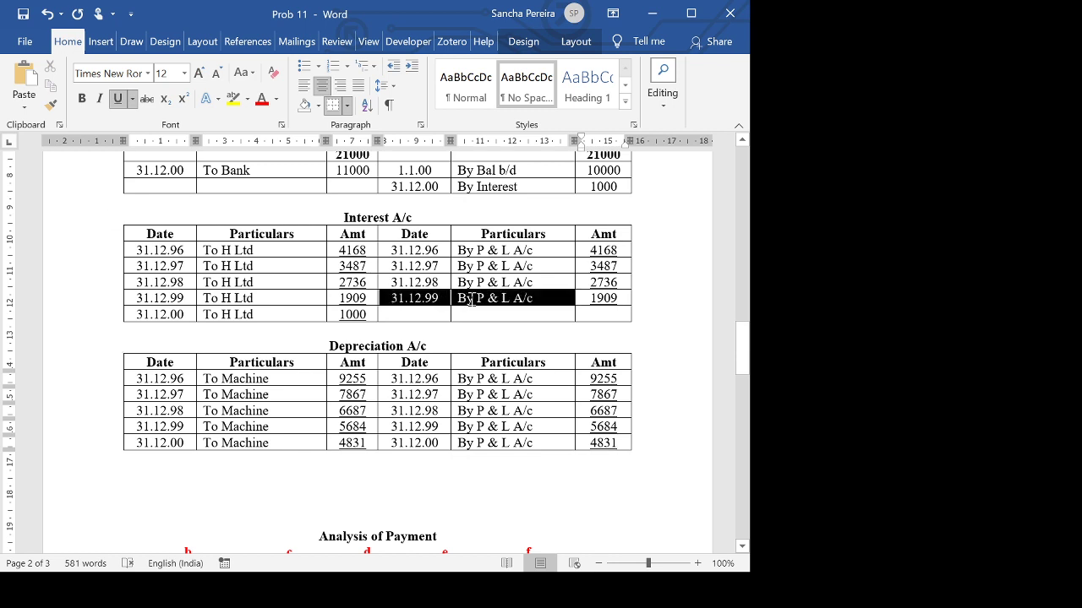
left_click(432, 317)
key("ctrl+v")
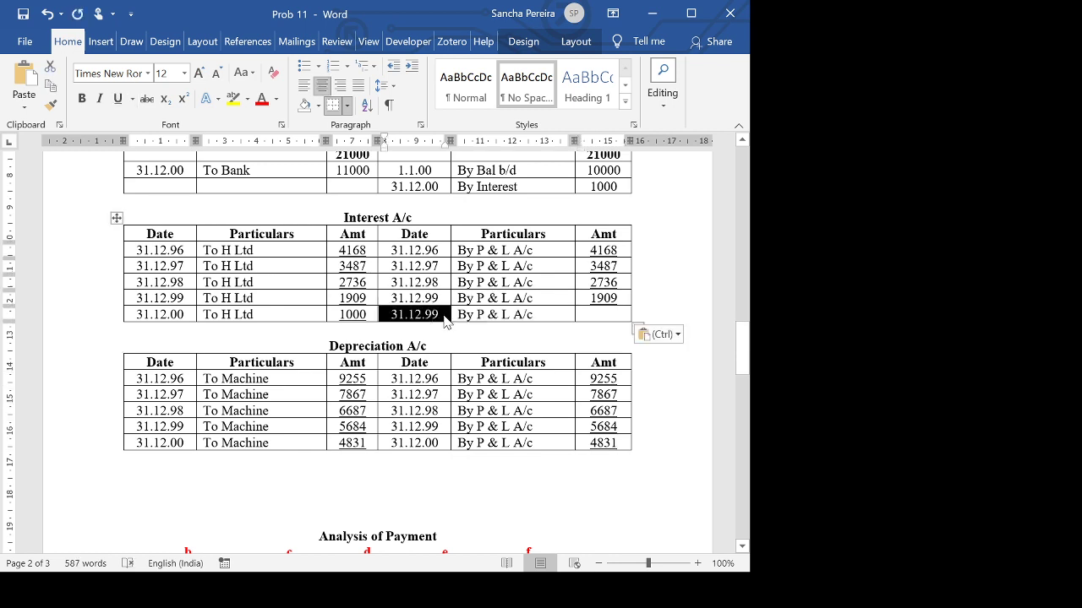
key("Right")
key("BackSpace")
key("BackSpace")
type("00")
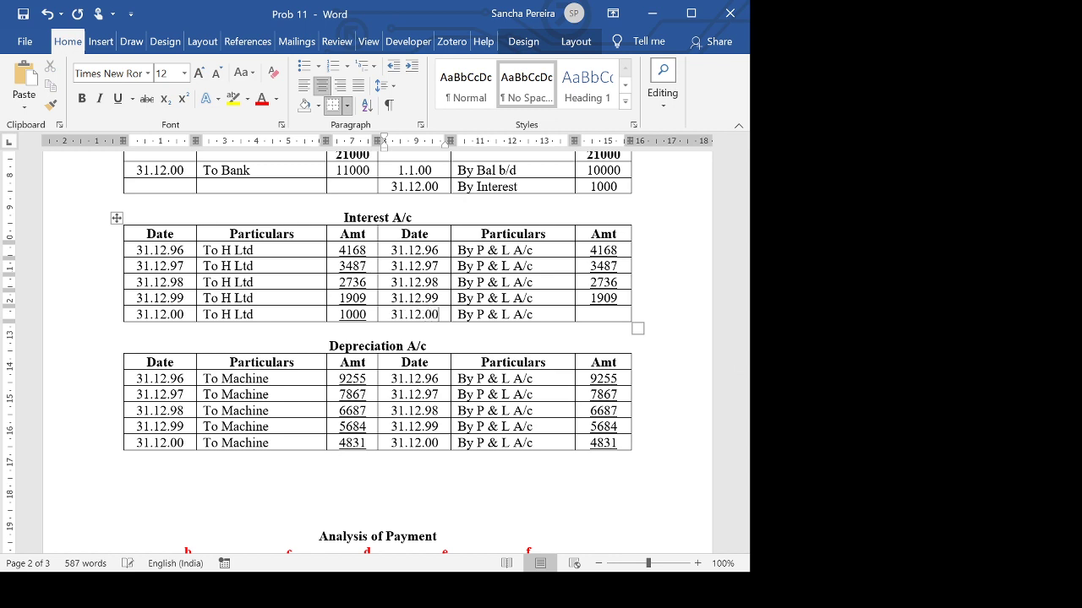
left_click(600, 317)
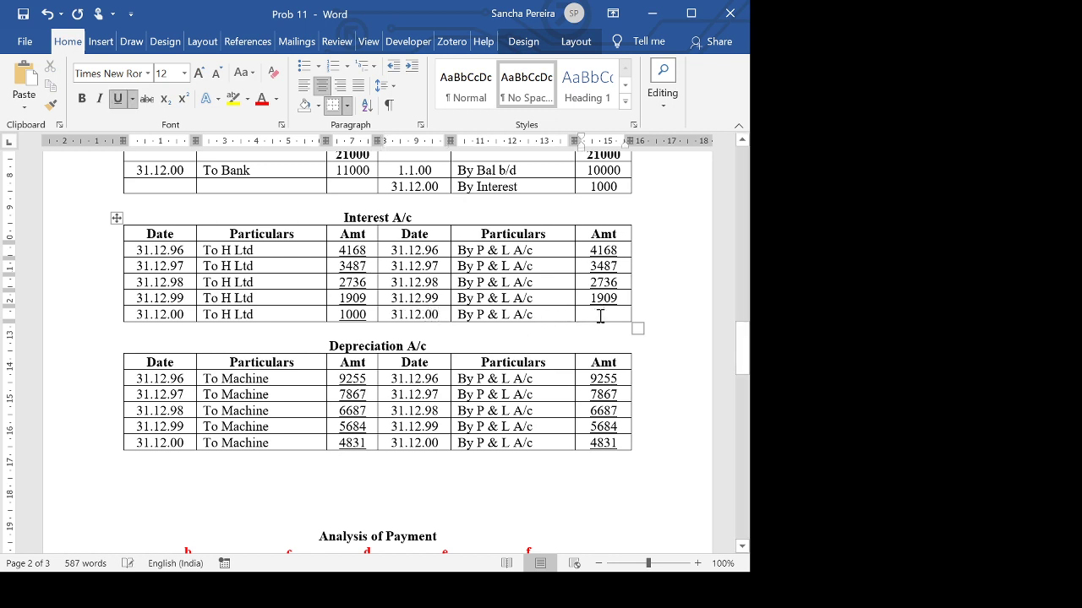
type("1000")
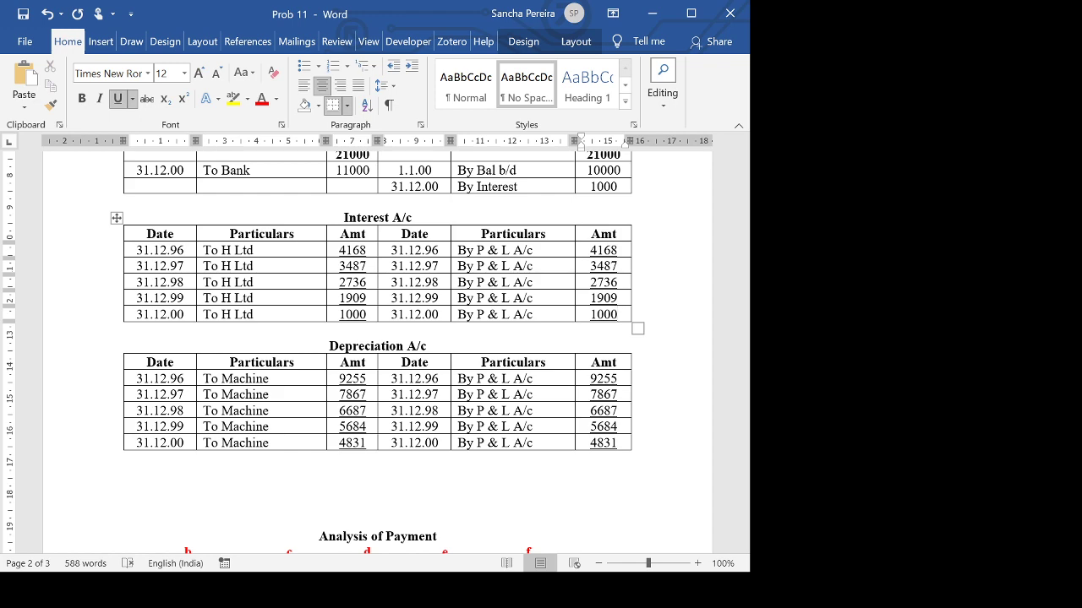
Add a totals row at the end of the H Ltd account with 11000 on both sides and make the credit total bold.
scroll(617, 519, "up", 4)
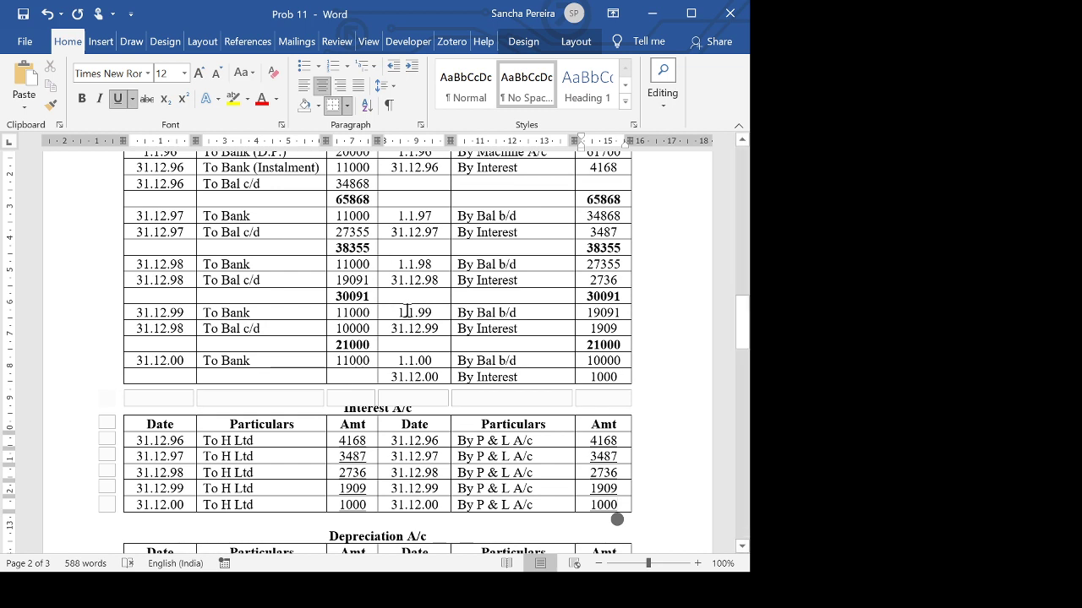
left_click(642, 376)
key("Return")
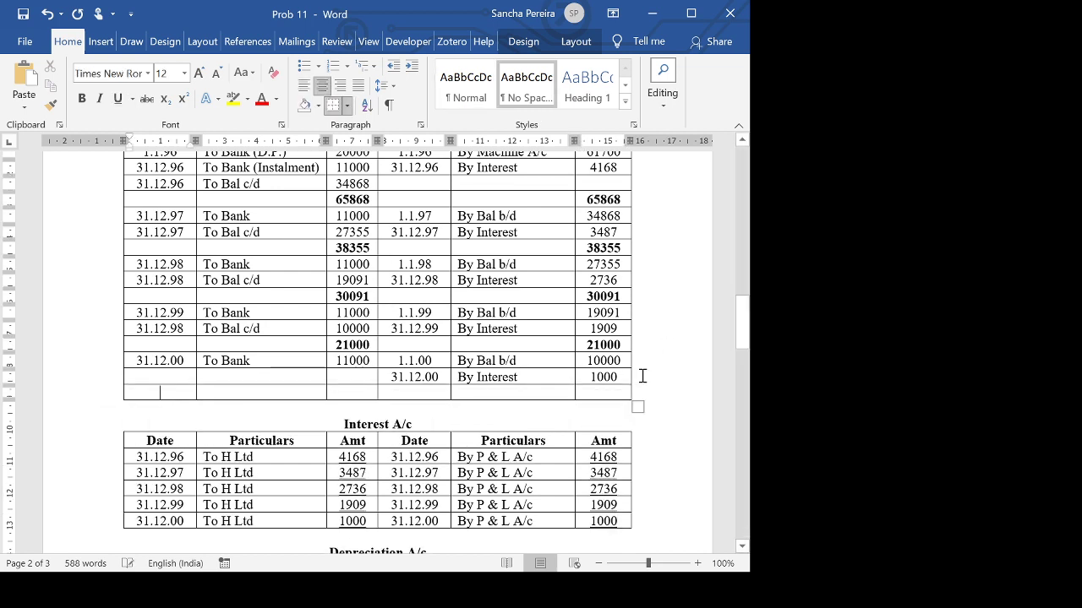
left_click(366, 389)
type("11000")
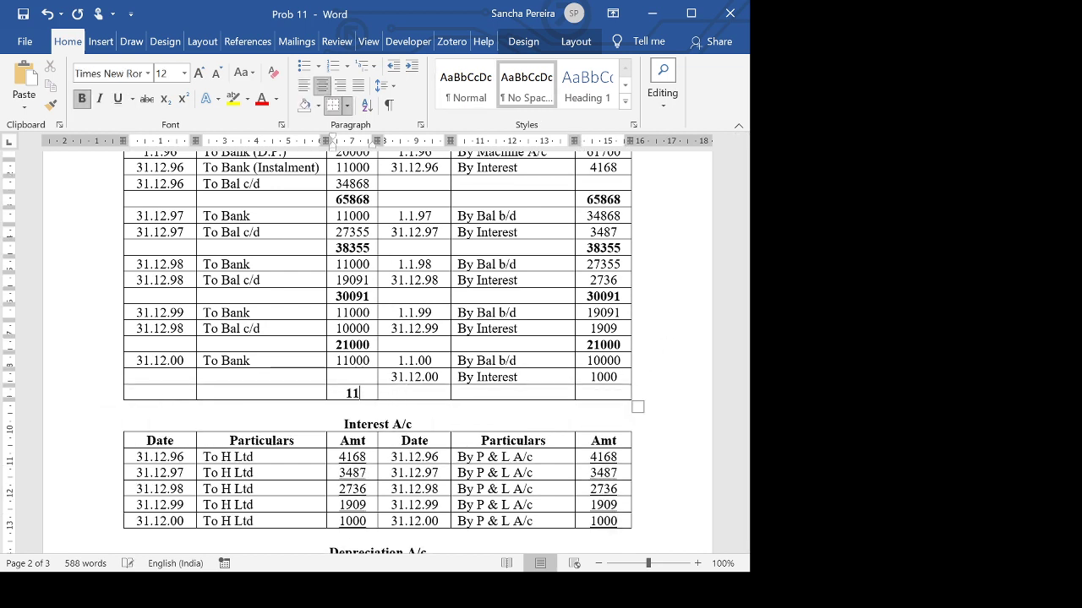
left_click(612, 394)
type("11000")
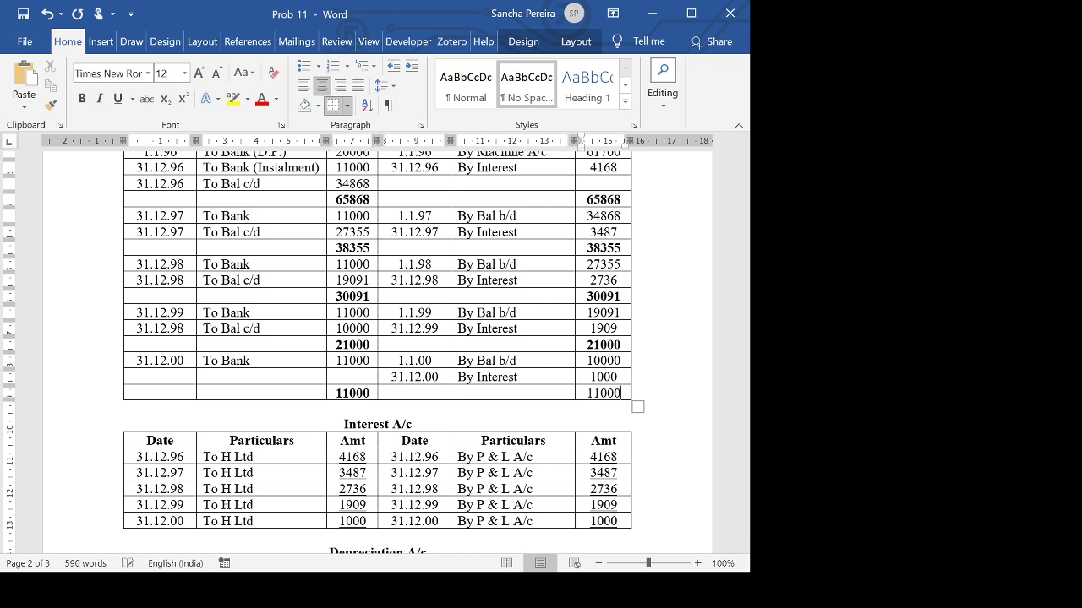
left_click(577, 395)
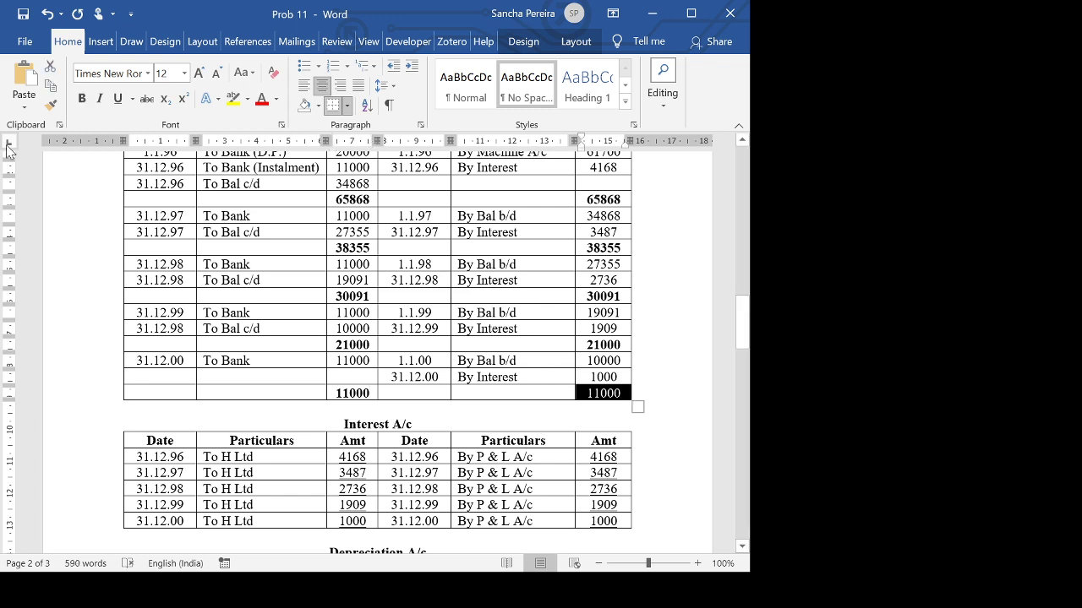
left_click(81, 98)
Copy the Machine A/c's 31.12.99 "By Bal c/d" date and particulars below the 4831 depreciation entry and set the centred date to 31.12.00.
scroll(541, 304, "up", 10)
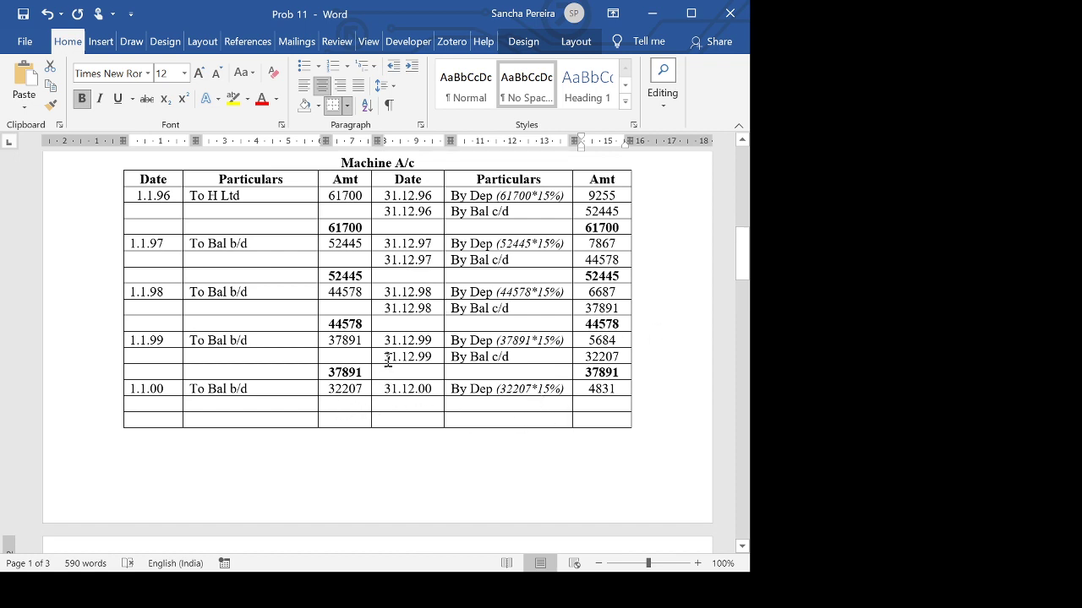
left_click_drag(387, 360, 507, 358)
key("ctrl+c")
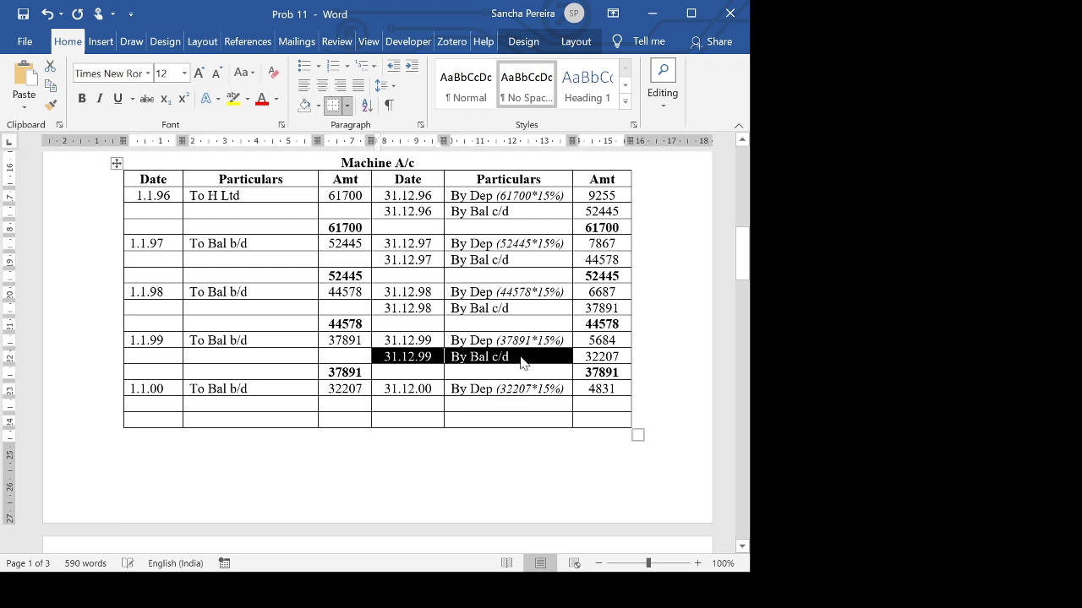
left_click(425, 403)
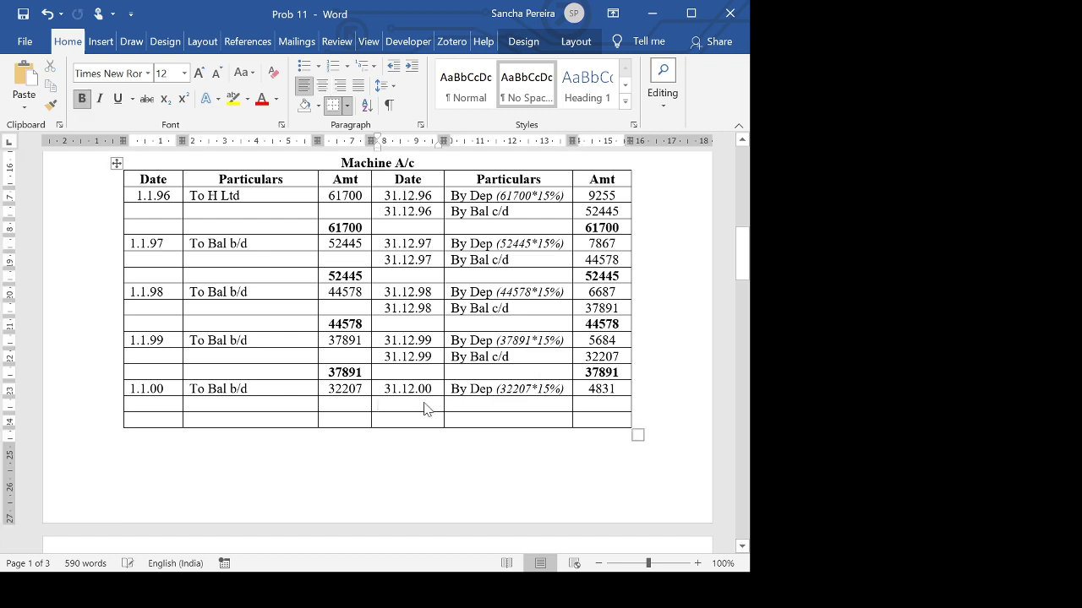
key("ctrl+v")
left_click(322, 86)
left_click(431, 405)
key("BackSpace")
key("BackSpace")
type("00")
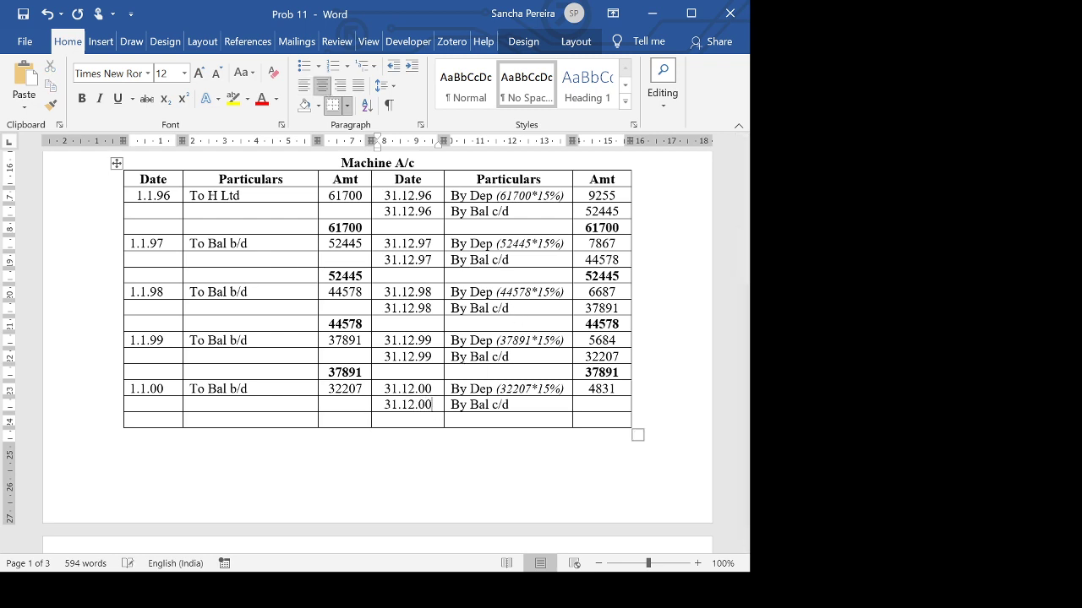
Enter 32207 as both totals in the Machine A/c's last row and 27376 as the 31.12.00 "By Bal c/d" amount.
left_click(337, 424)
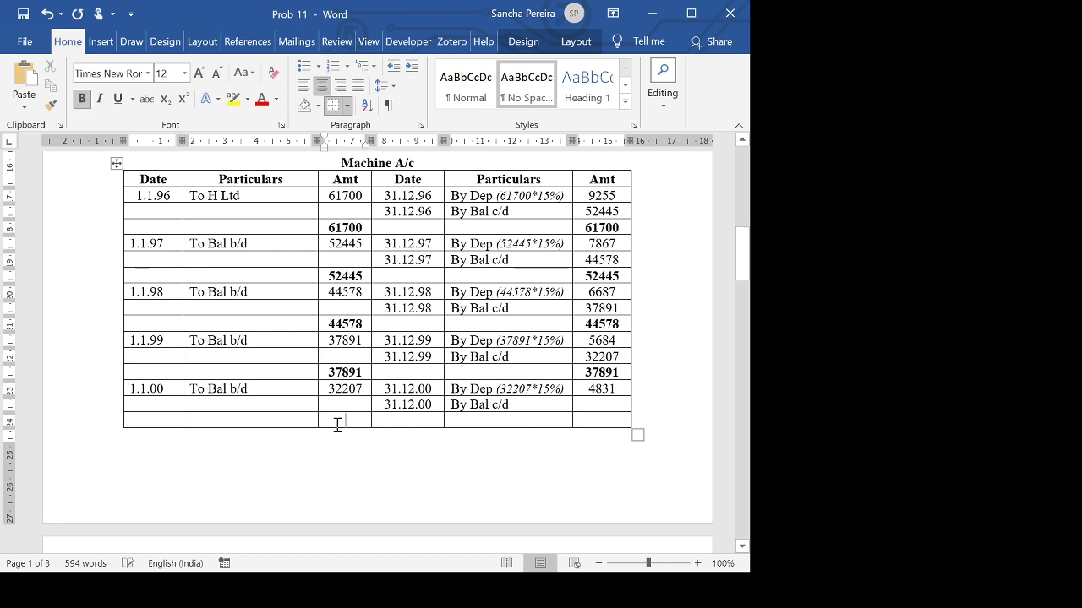
type("32207")
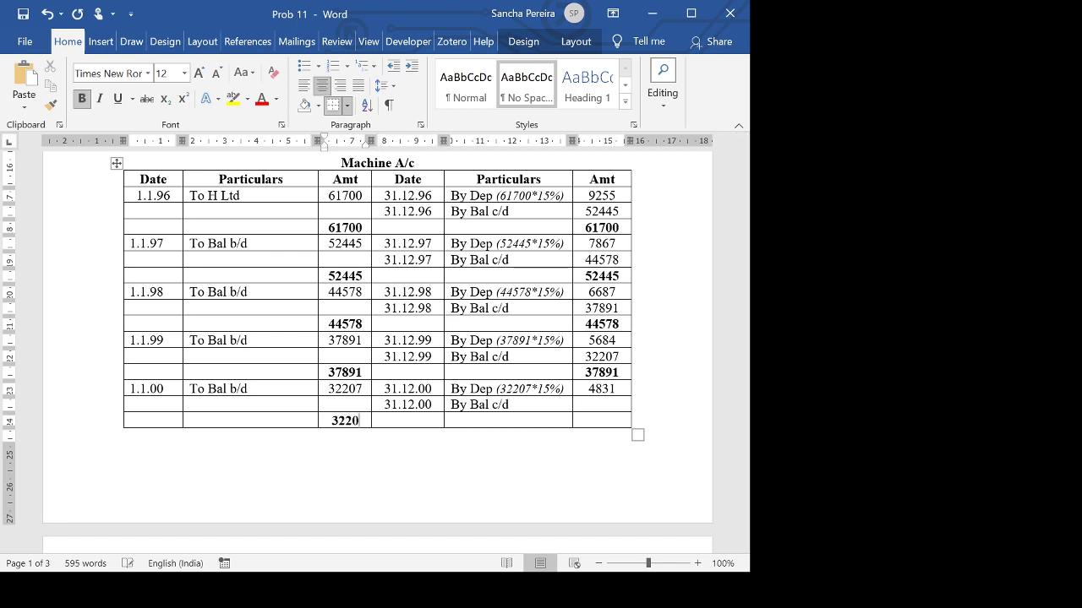
left_click(606, 423)
type("3")
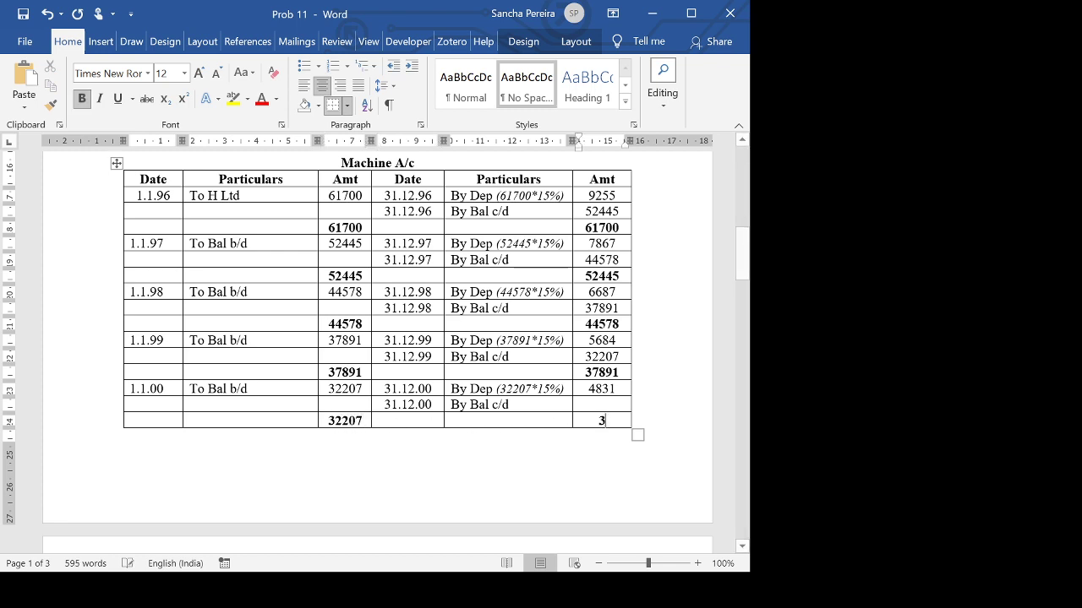
type("2207")
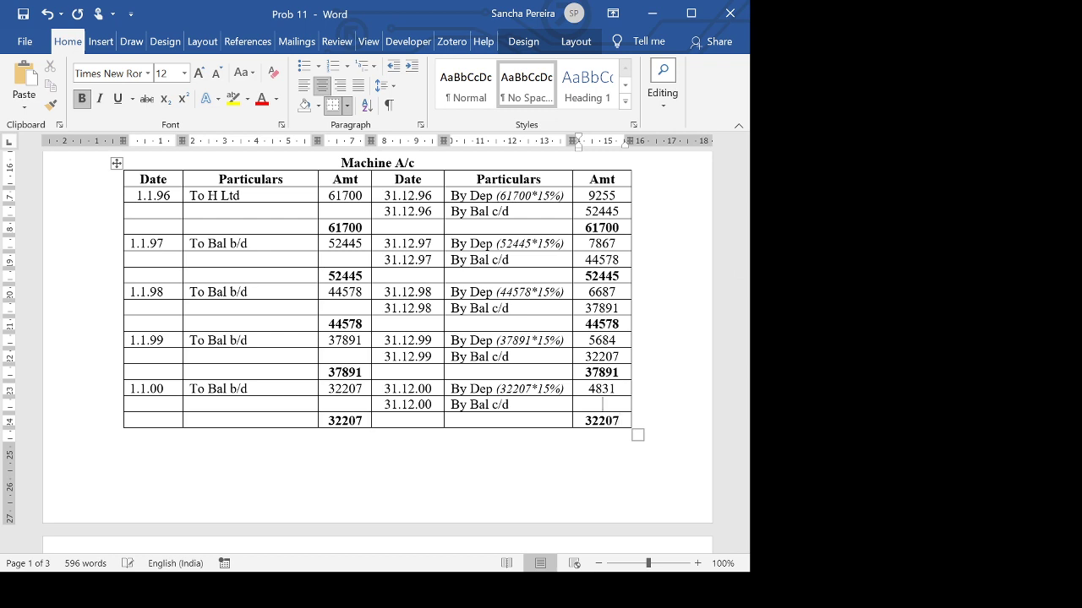
key("Up")
type("27376")
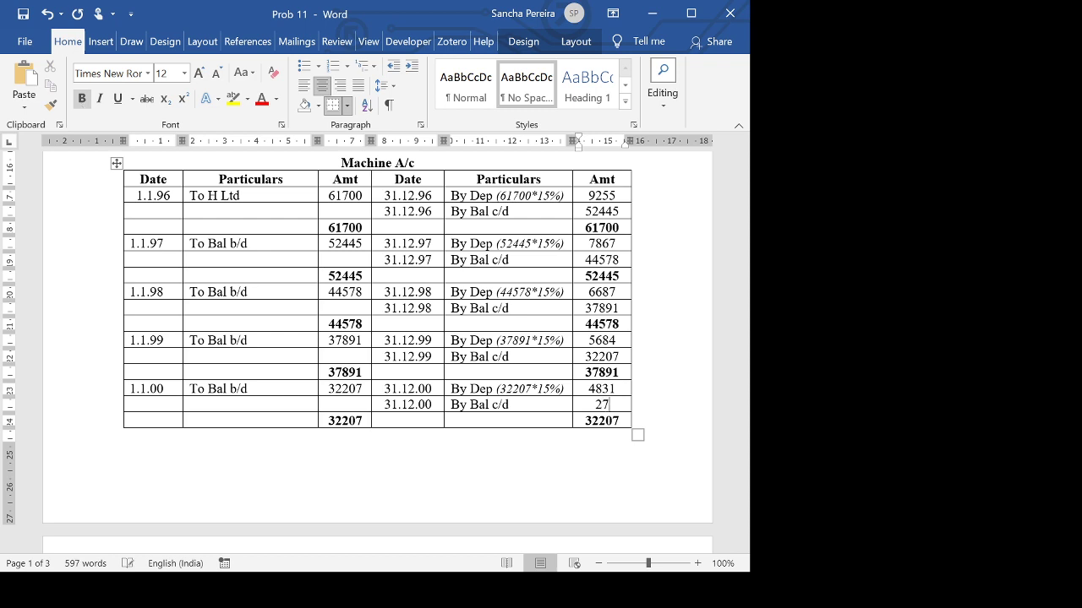